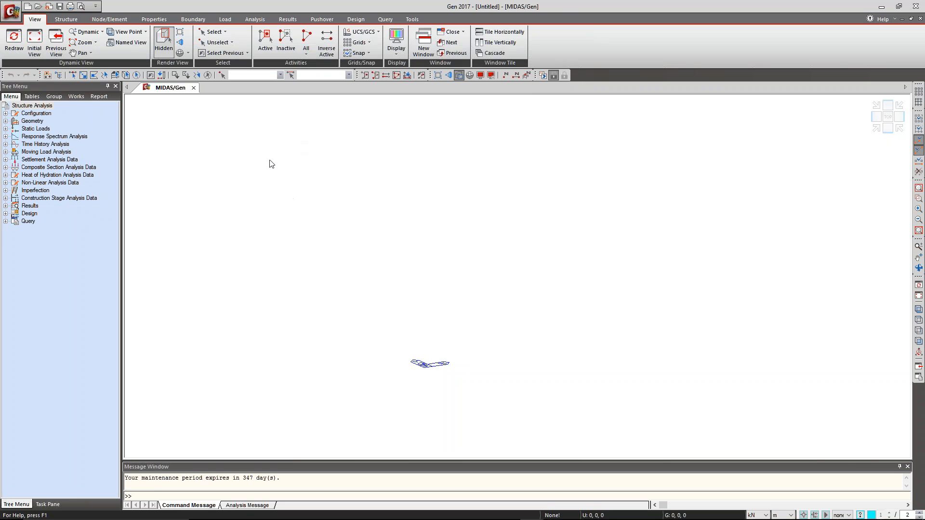
click(15, 13)
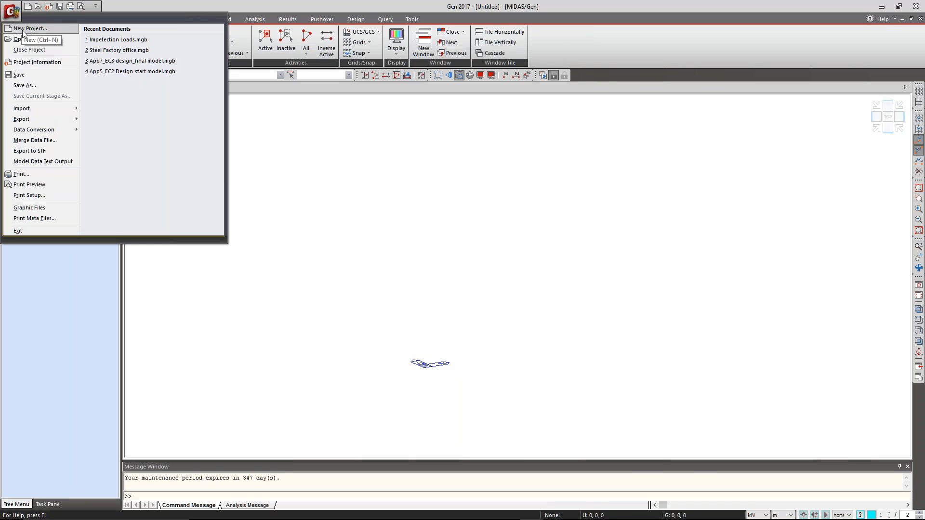
mouse_move(29, 110)
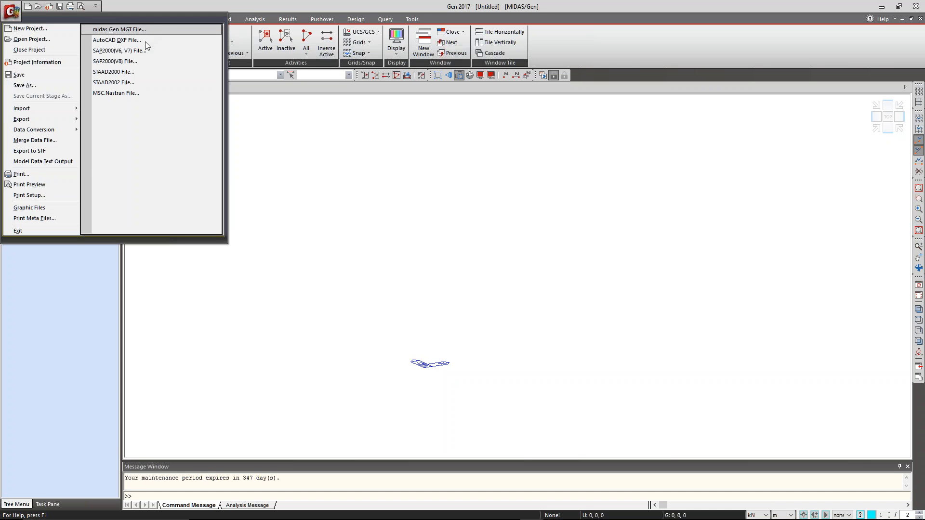
click(101, 264)
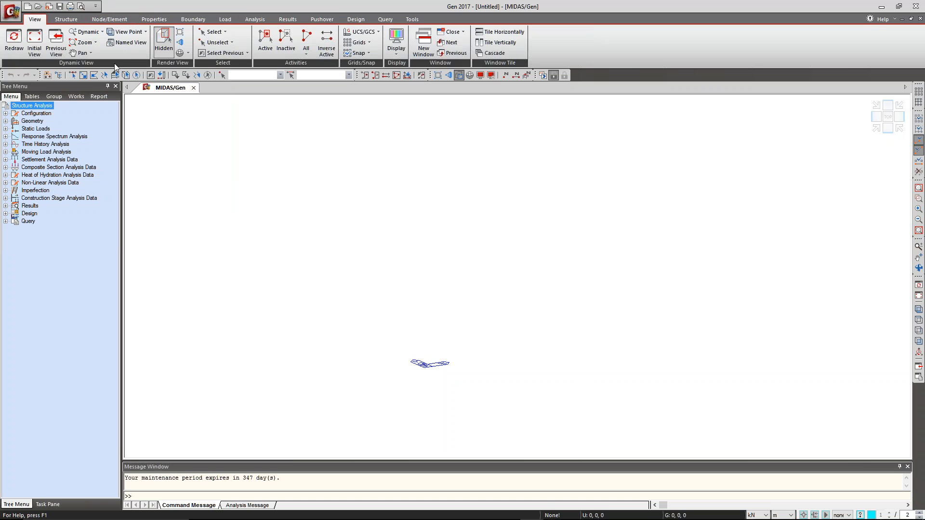
Start a new material definition with Steel as the type of design.
click(147, 20)
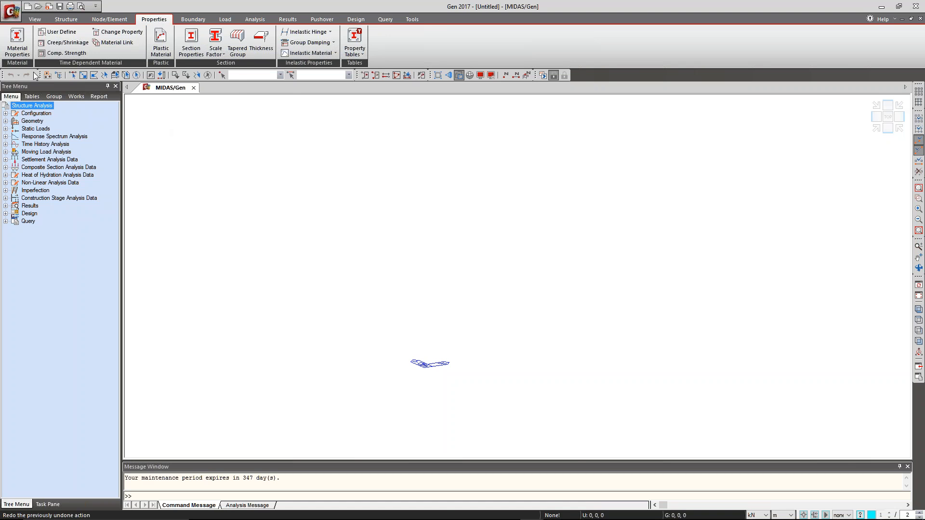
click(17, 41)
drag(103, 7, 167, 88)
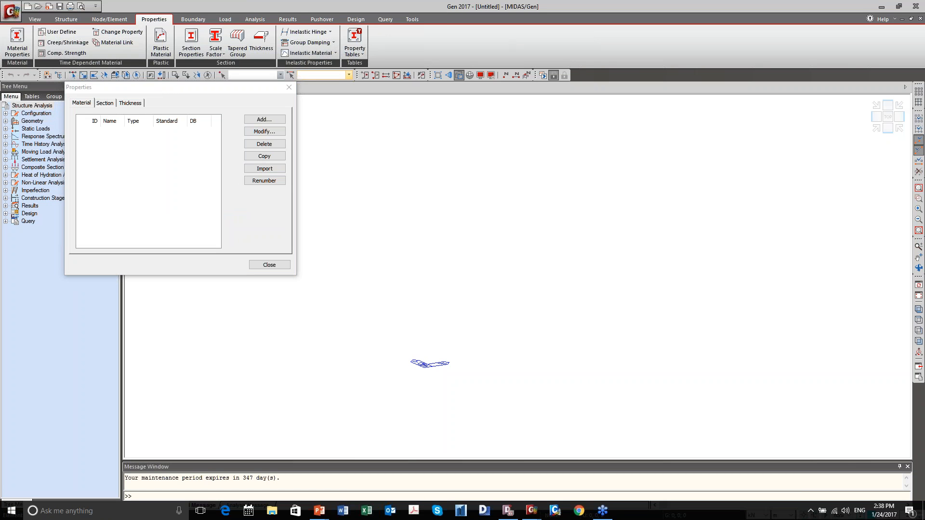
click(181, 90)
click(265, 120)
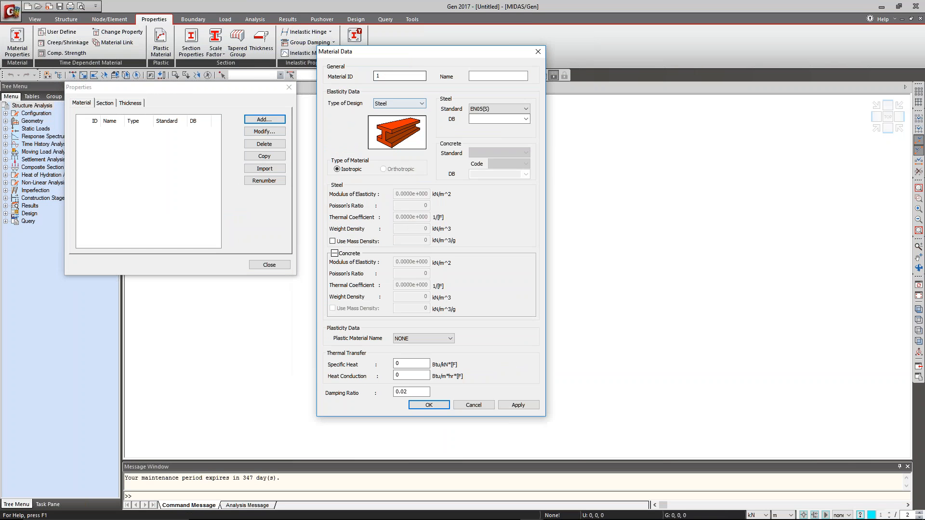
click(400, 103)
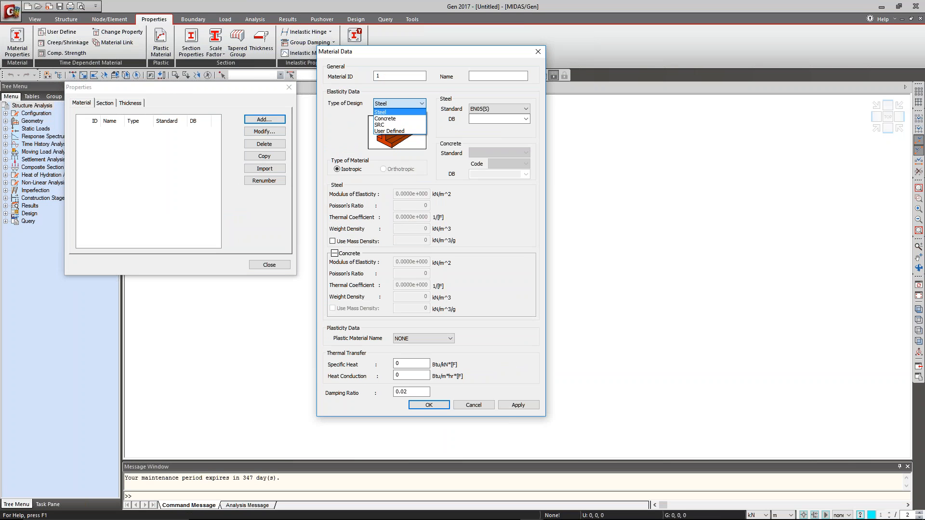
click(474, 104)
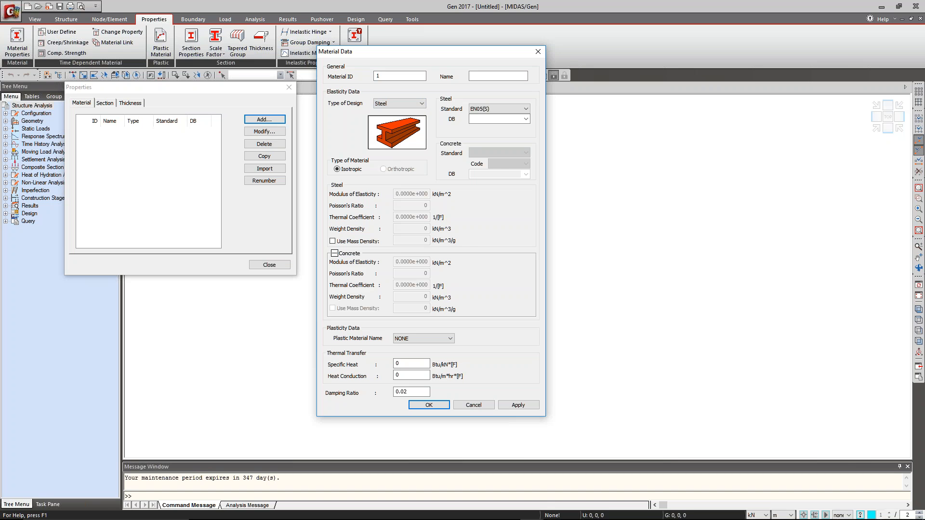
Set the steel standard to BC1:12-BS EN(S) with grade S355 and add the material.
click(502, 107)
drag(528, 169, 524, 127)
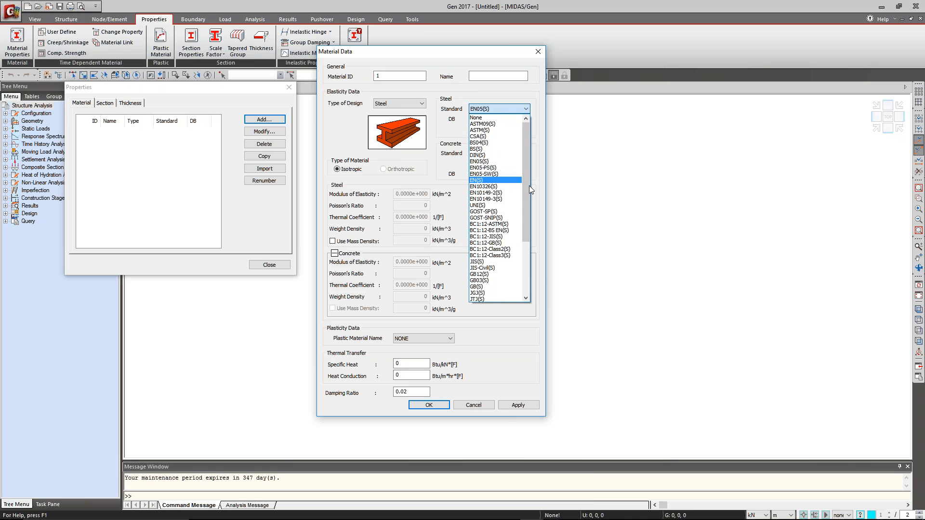
drag(530, 207, 528, 236)
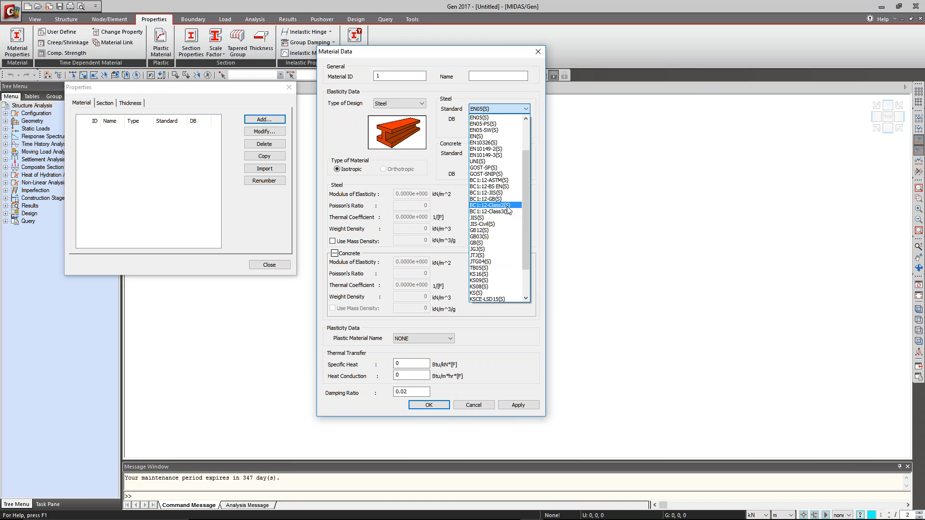
click(496, 186)
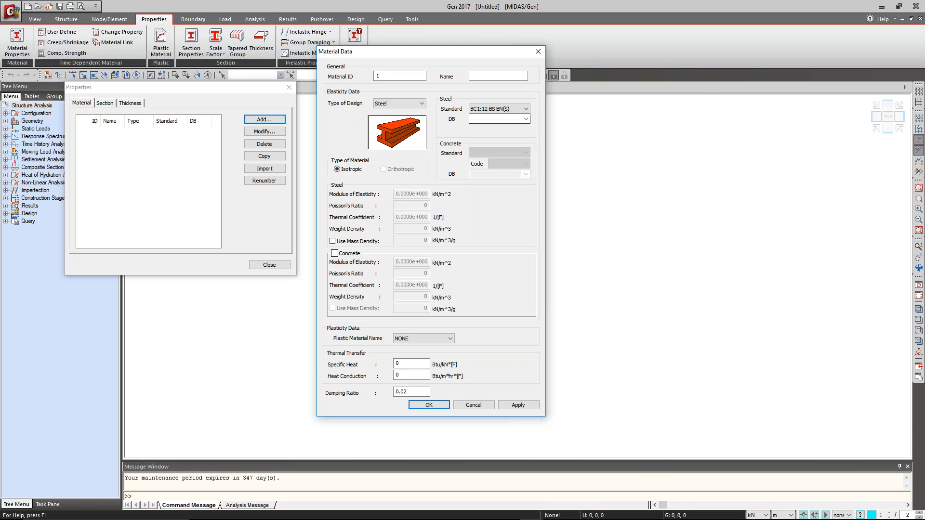
click(498, 119)
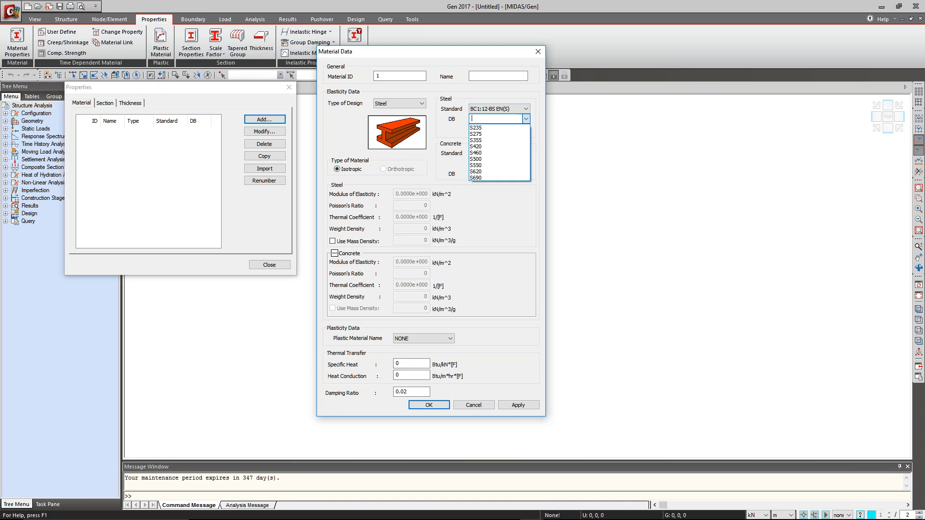
click(498, 140)
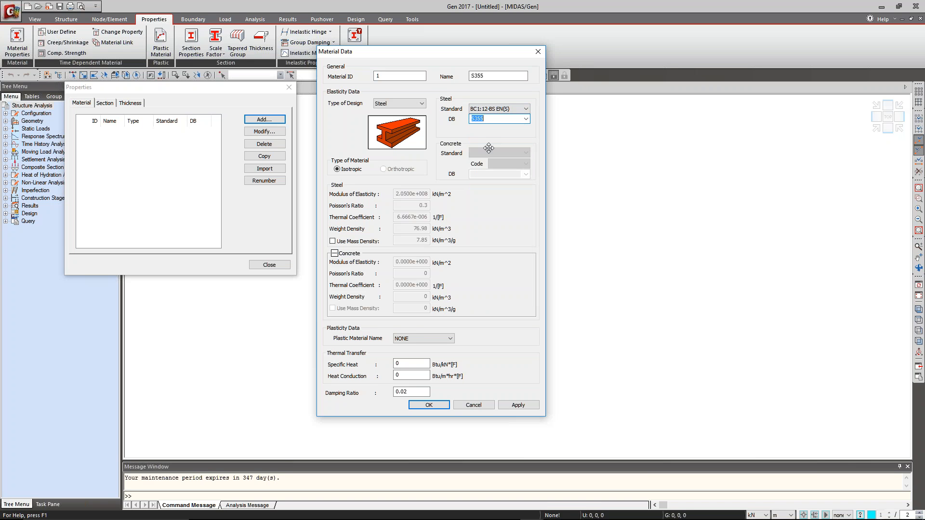
click(494, 119)
click(429, 408)
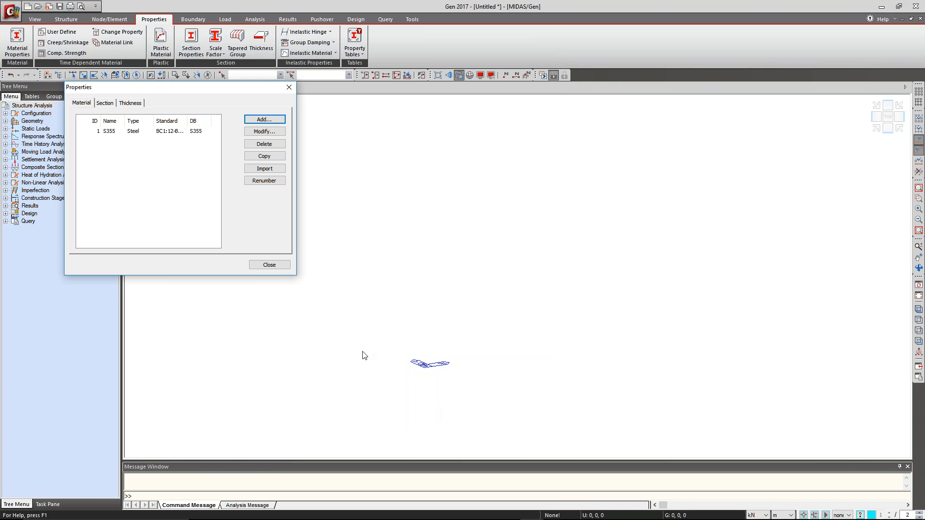
Start a new section definition with the I-Section shape and the SS section database.
click(105, 103)
click(266, 120)
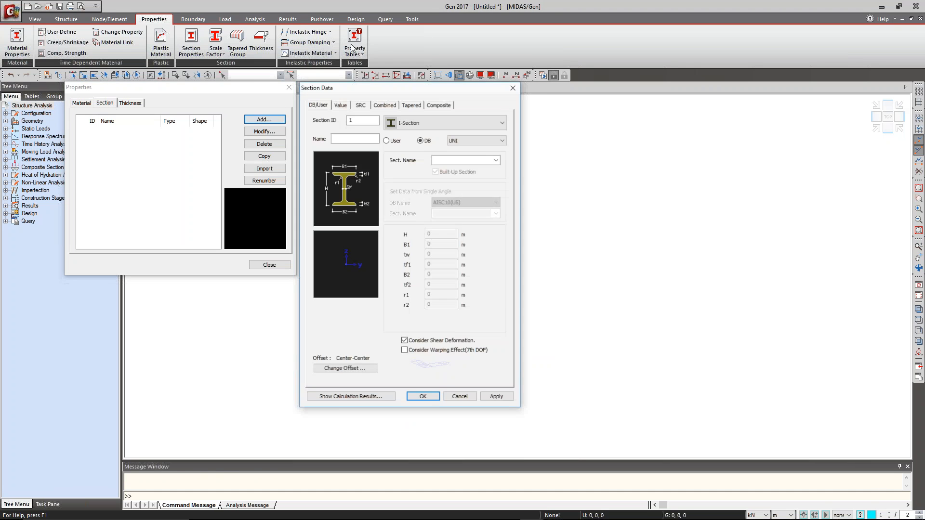
drag(388, 90, 394, 48)
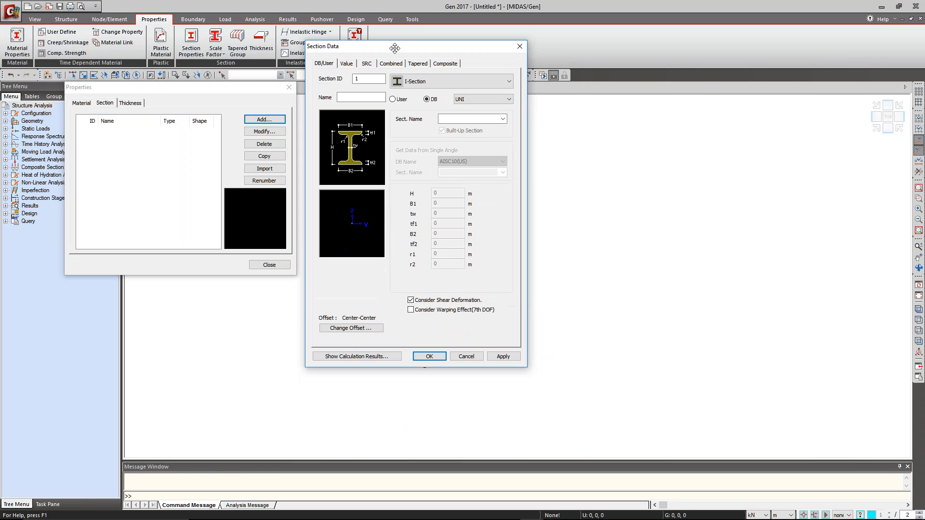
click(443, 86)
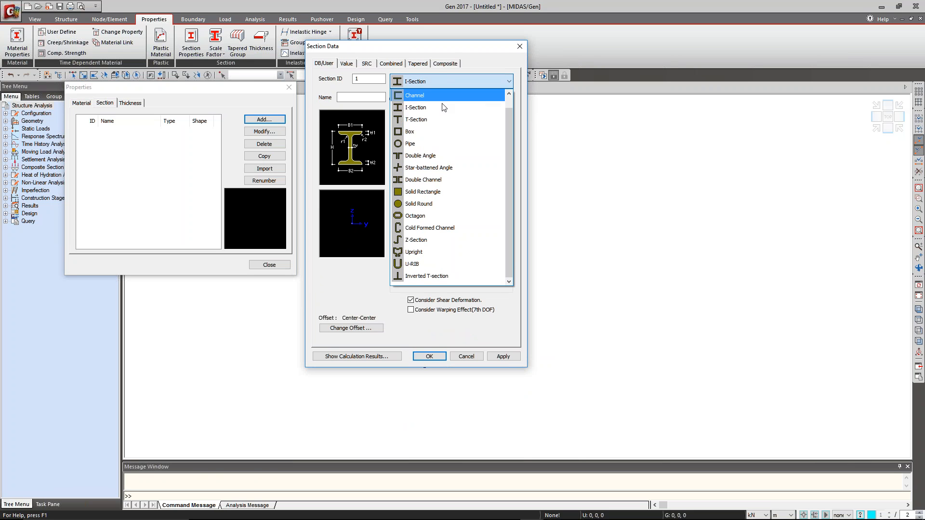
click(452, 81)
click(453, 82)
click(453, 84)
click(474, 100)
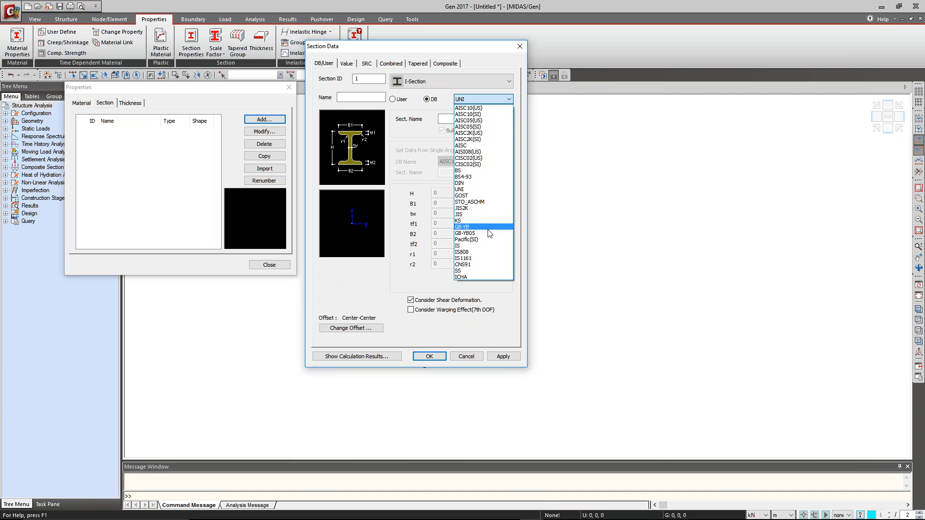
click(482, 273)
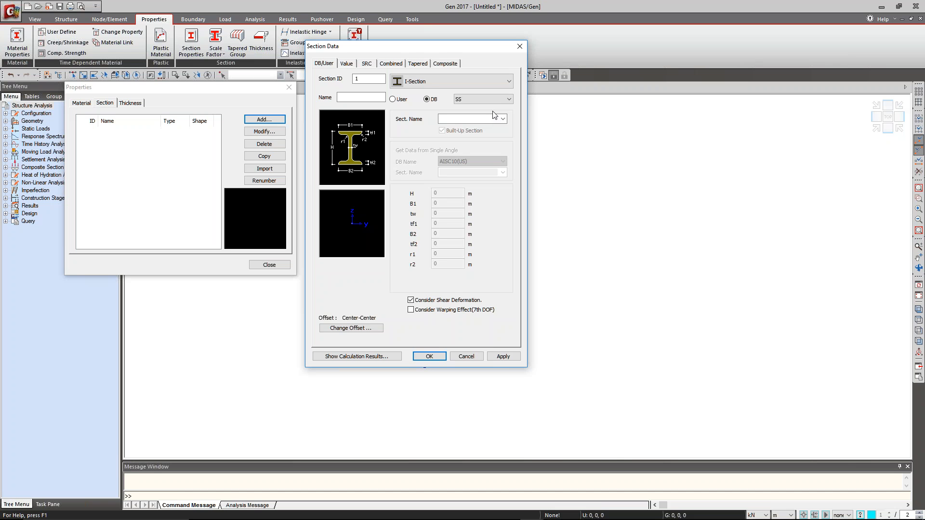
Examine the section sizes the SS database offers for Box and Cold Formed Channel shapes, and return to I-Section.
click(454, 81)
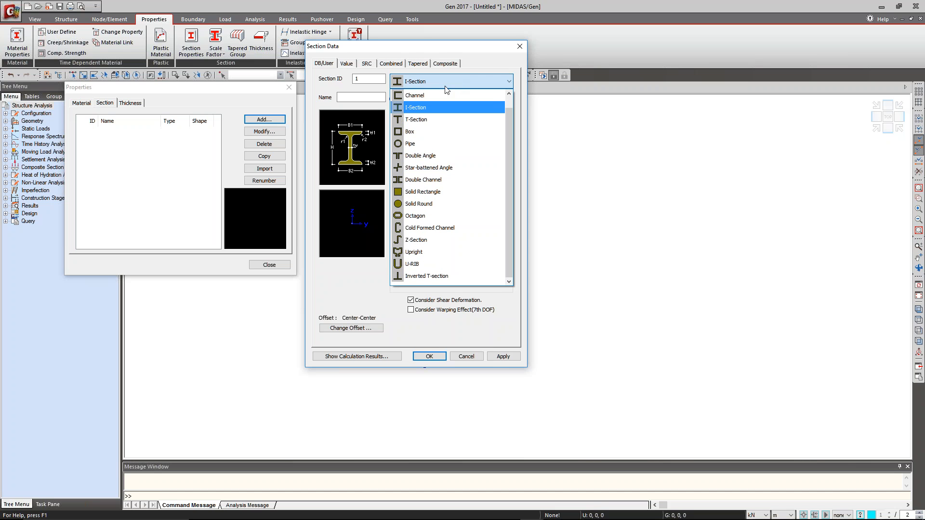
click(457, 132)
click(503, 118)
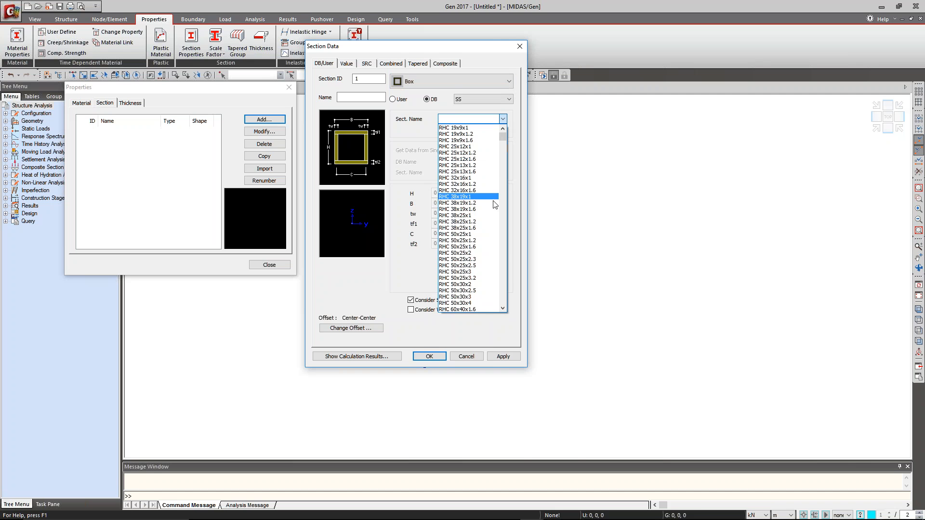
click(471, 83)
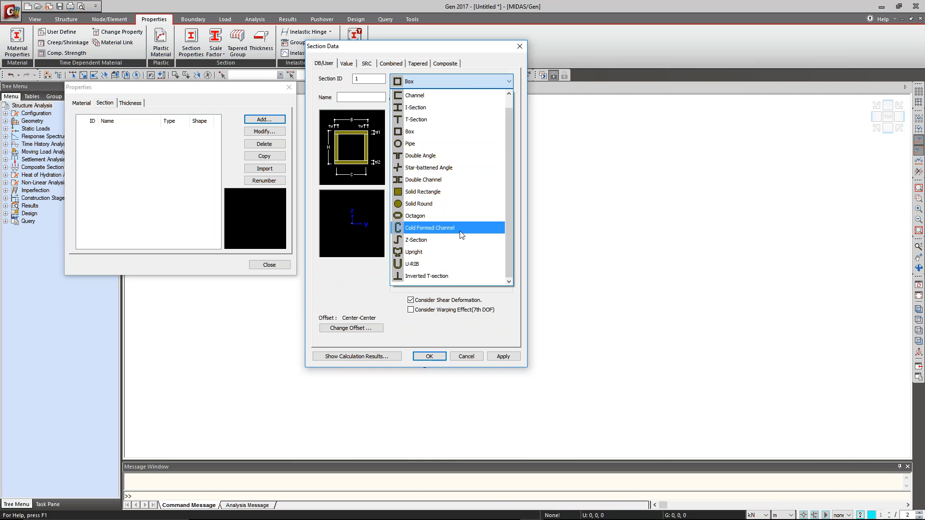
click(460, 232)
click(503, 118)
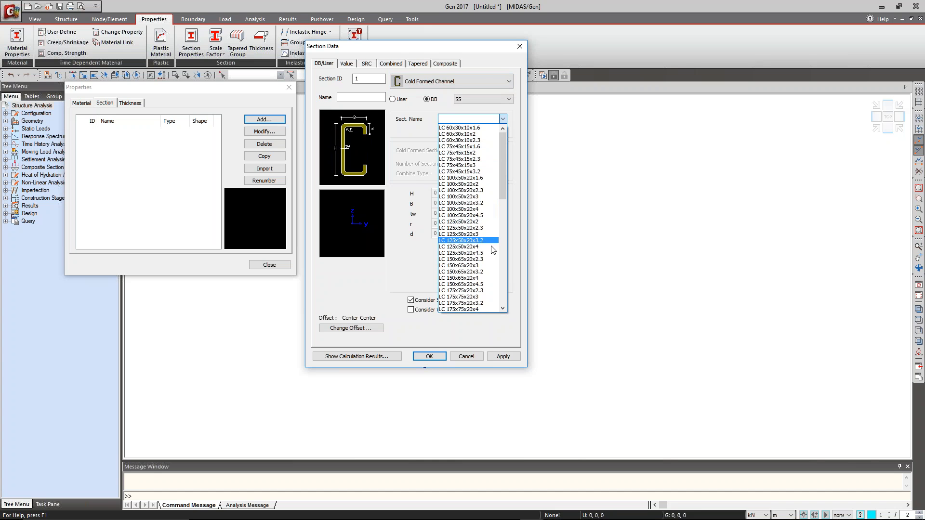
click(504, 86)
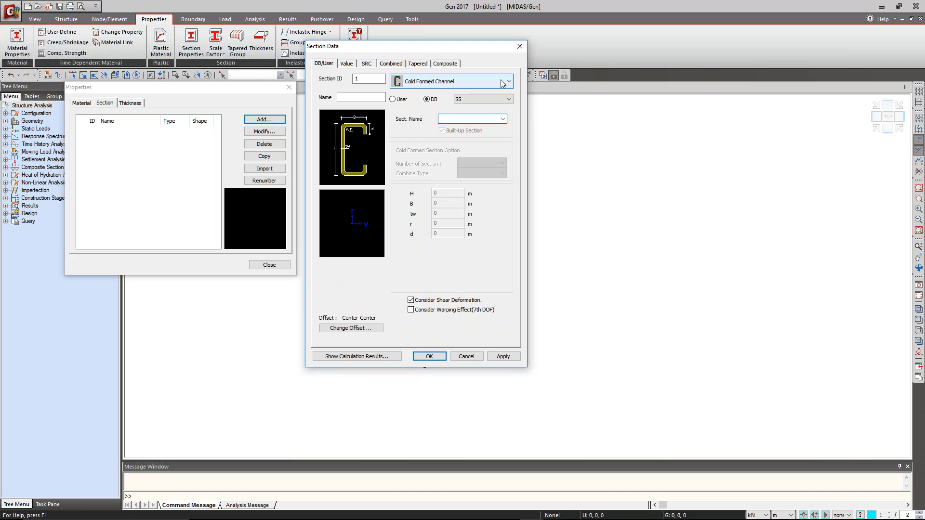
click(503, 82)
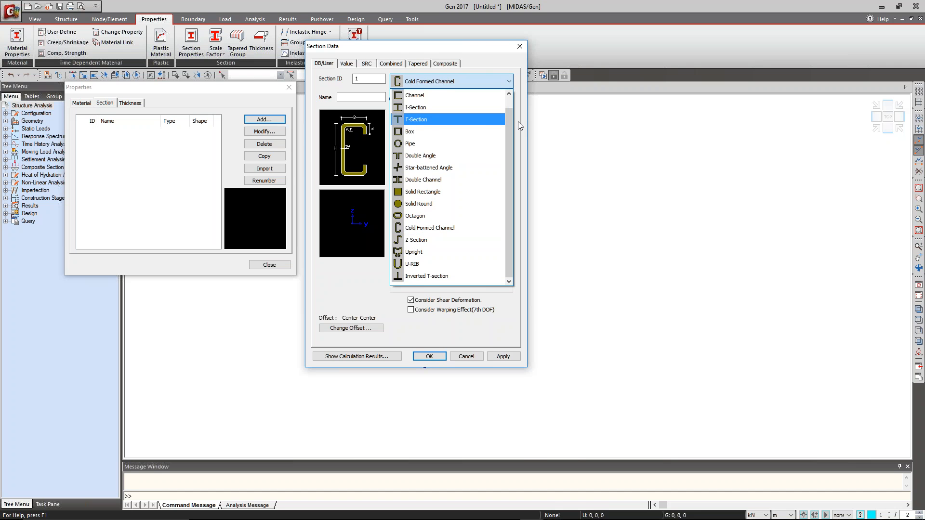
click(466, 105)
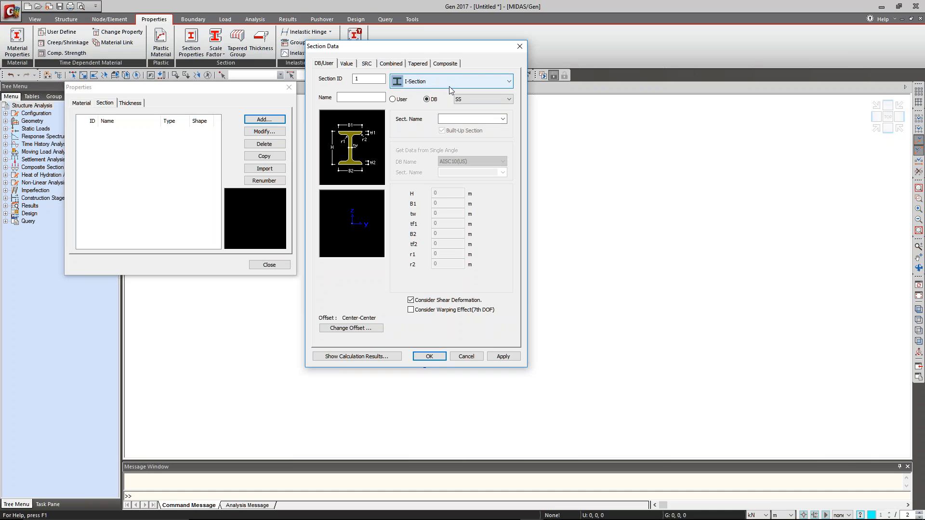
Add the UB 457x191x61 section after reviewing its calculated section properties, and finish the property definitions.
click(502, 119)
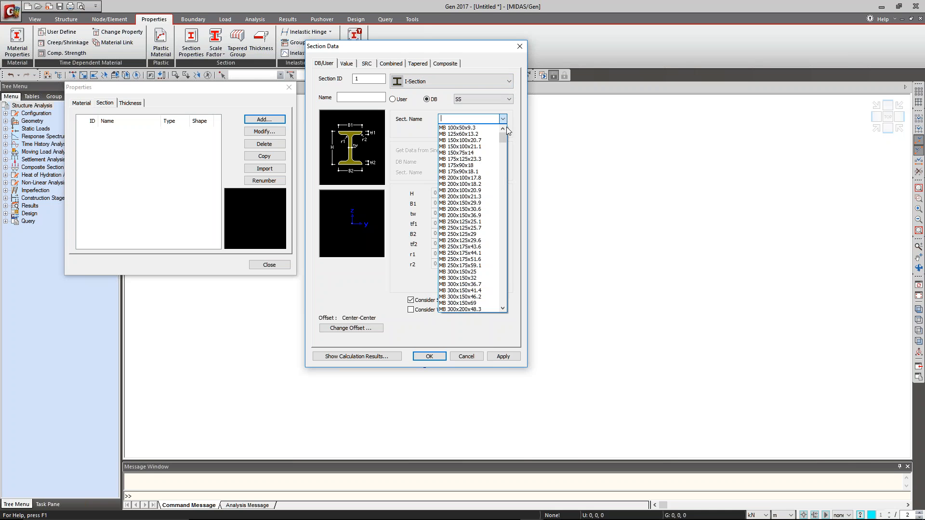
drag(503, 138, 501, 232)
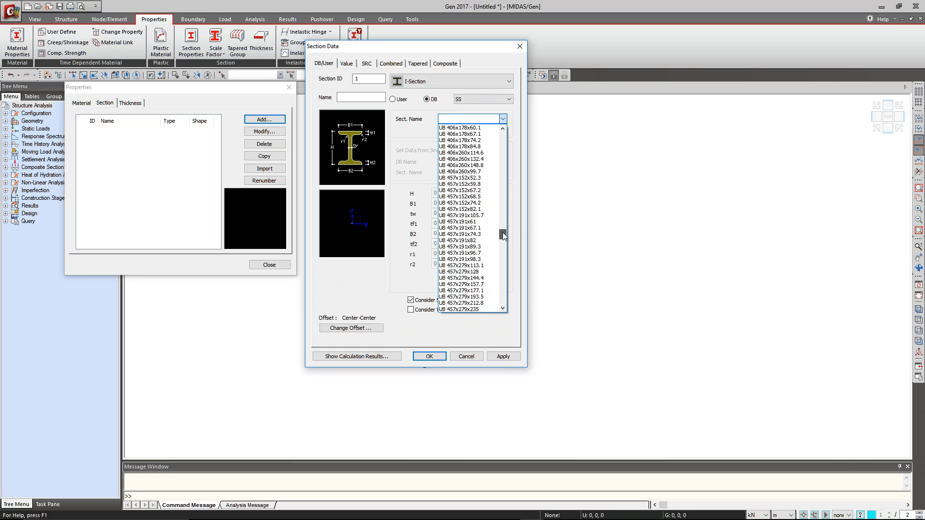
click(471, 222)
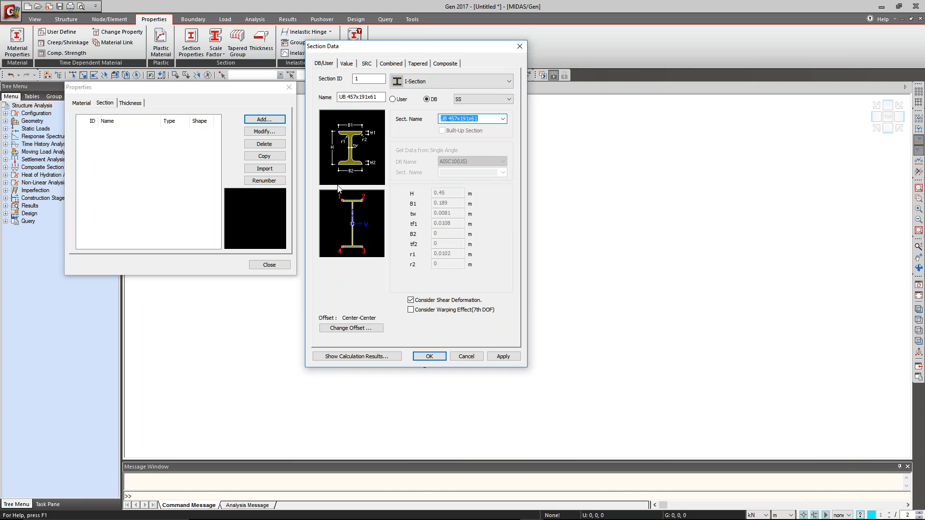
click(363, 357)
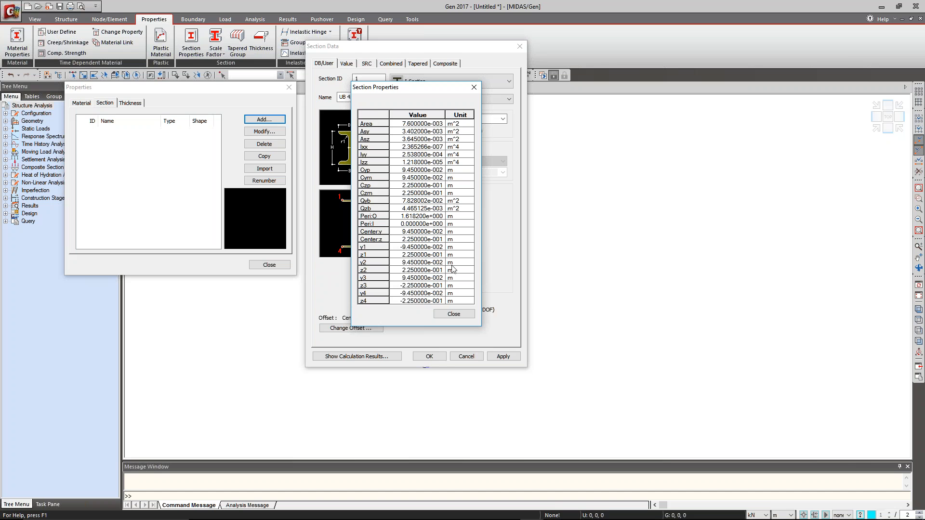
click(454, 313)
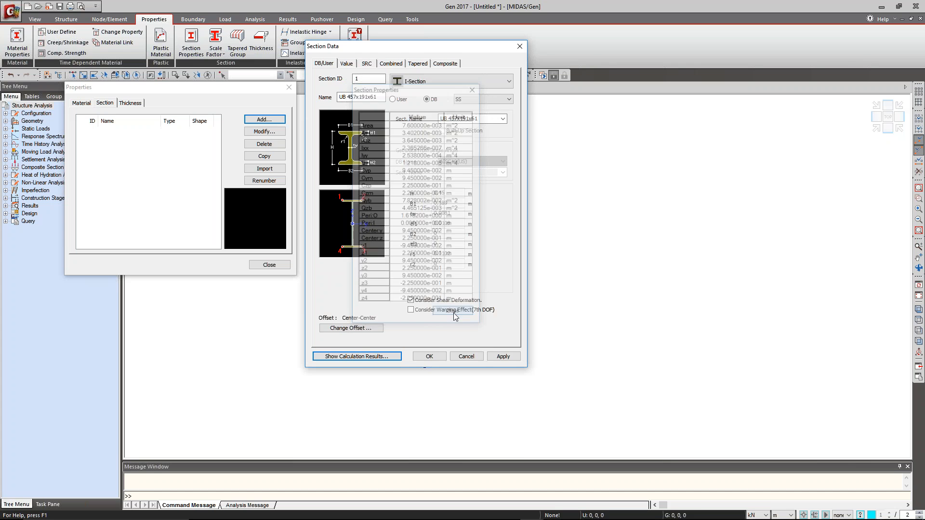
click(429, 356)
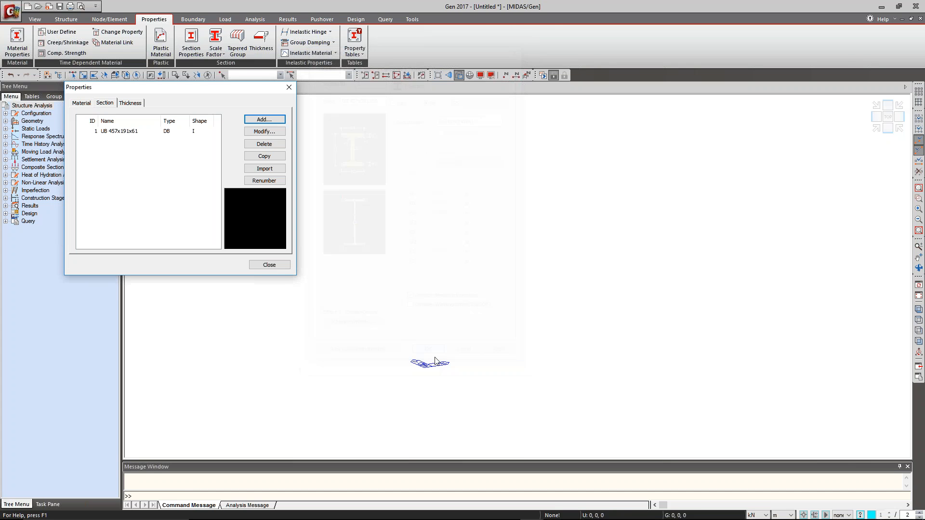
click(268, 266)
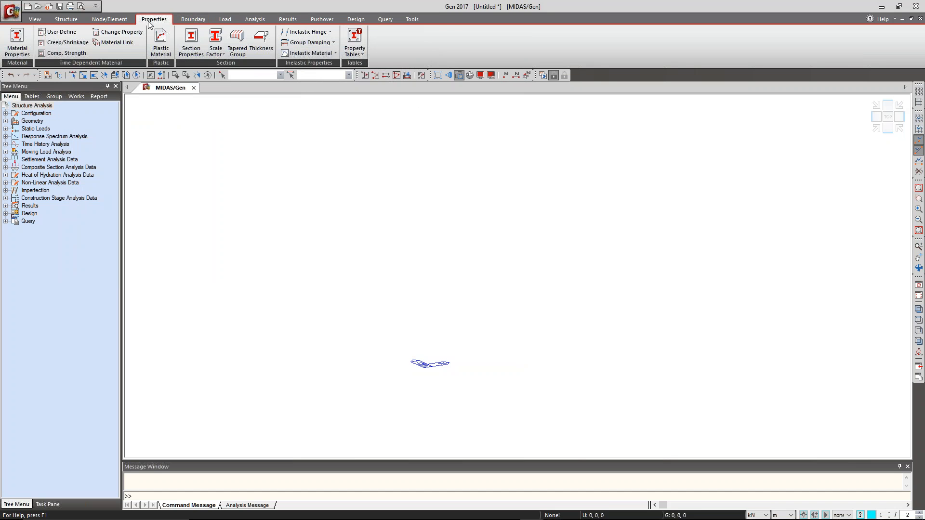
click(109, 19)
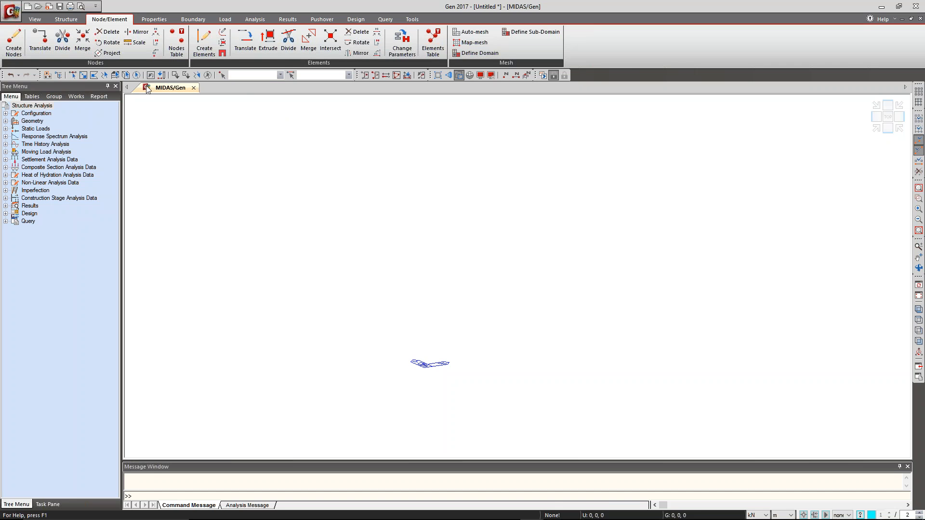
click(66, 19)
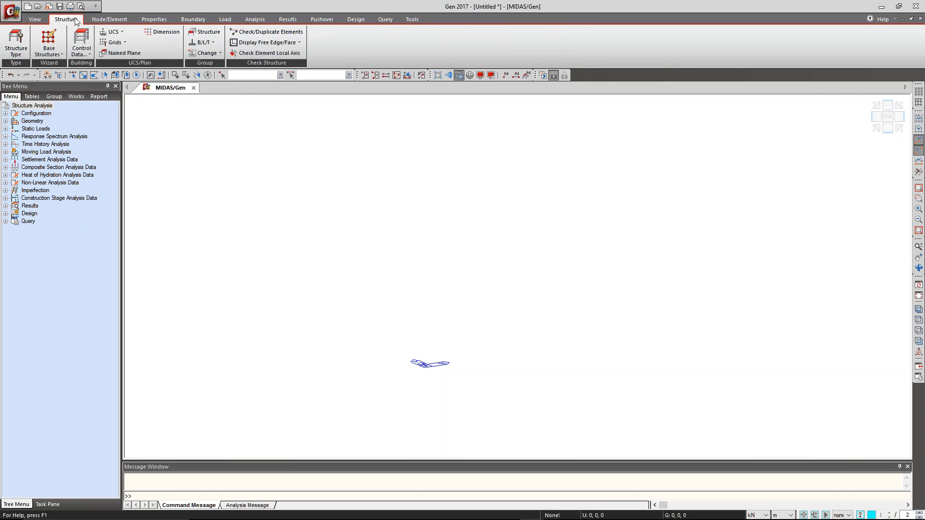
Start a frame in the Frame Wizard with X coordinates at 6 m repeated 3 times and Z coordinates at 2 m repeated 8 times.
click(56, 54)
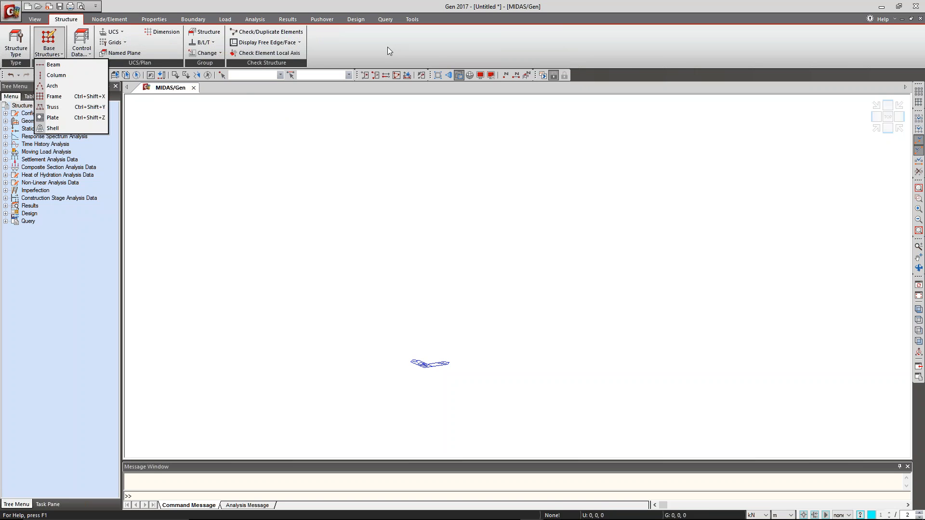
click(54, 96)
drag(162, 59, 241, 135)
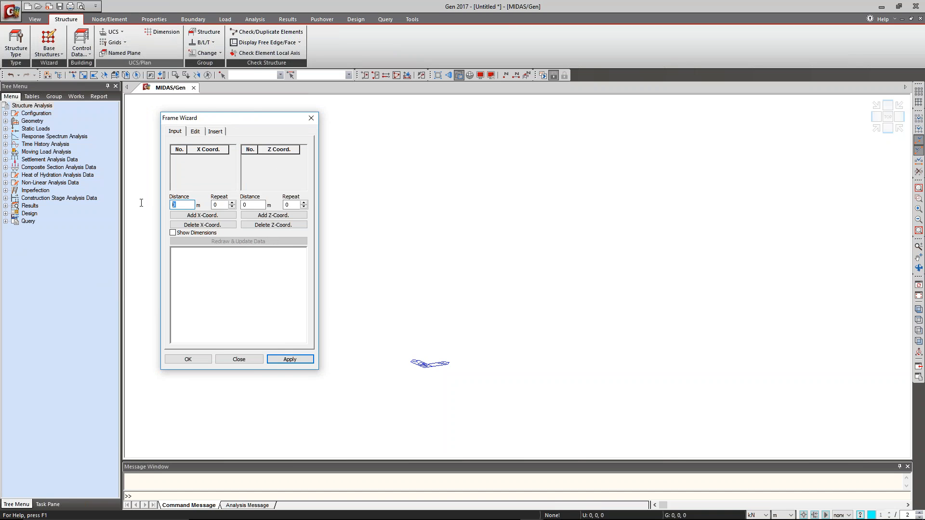
text(6)
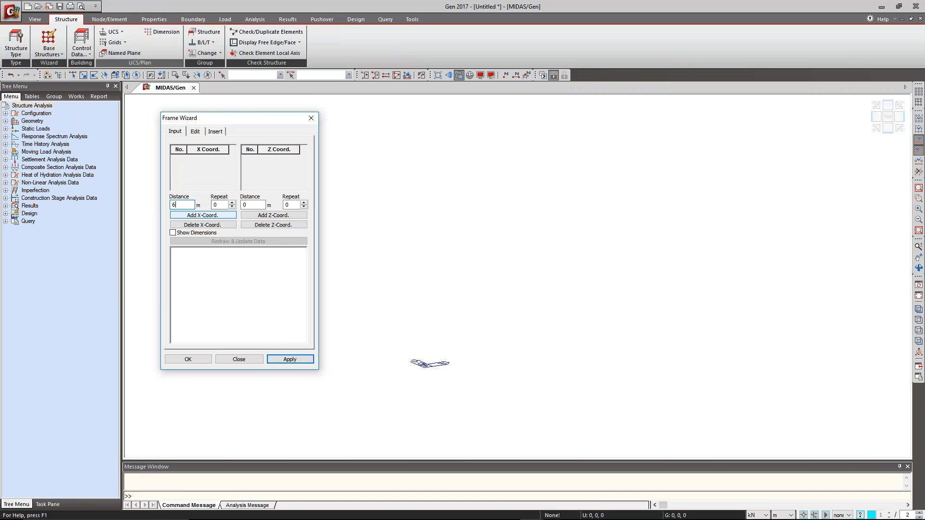
key(Tab)
text(3)
key(Tab)
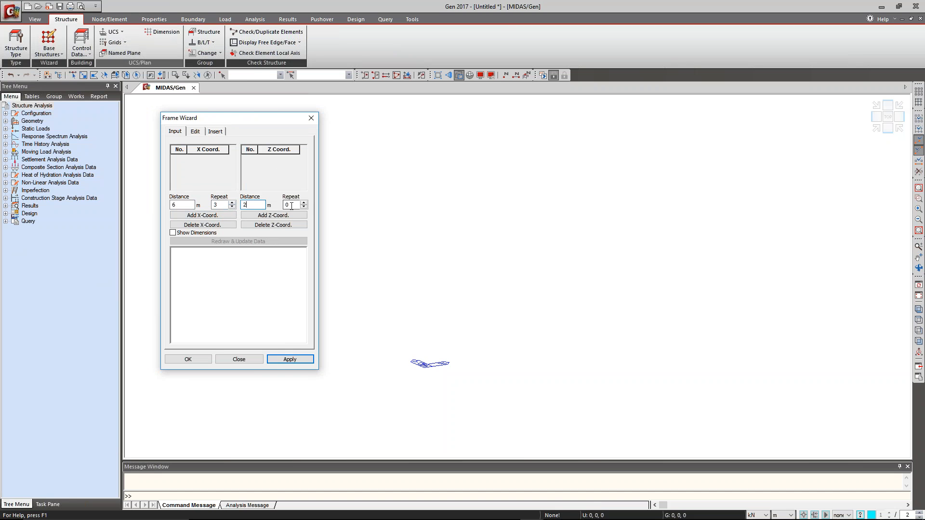
key(Tab)
text(8)
click(202, 215)
click(263, 216)
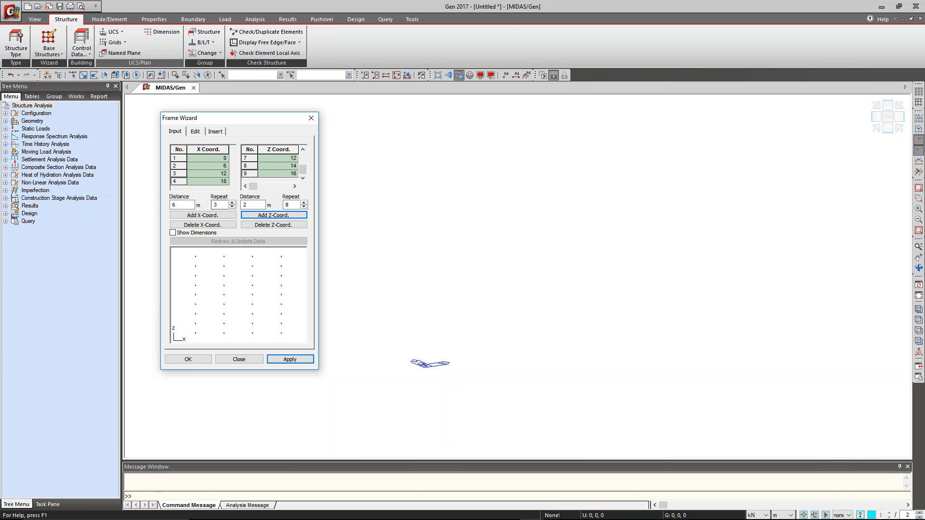
Generate the frame members from the grid using material S355 and section UB 457x191x61.
click(195, 133)
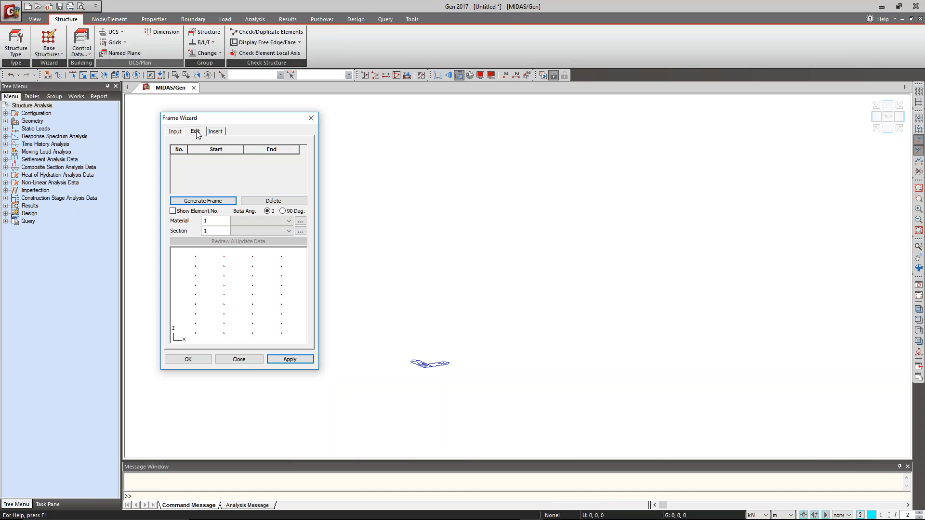
click(258, 230)
click(258, 240)
click(203, 201)
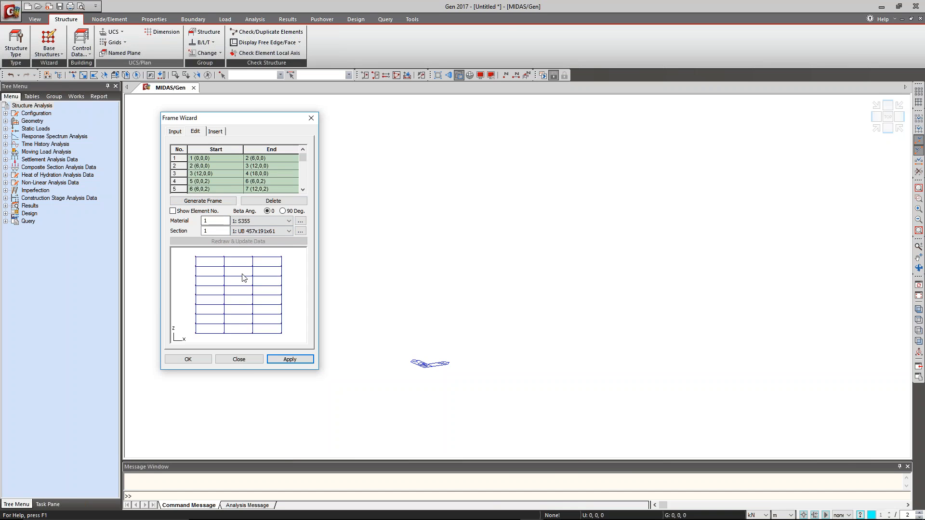
Insert the frame at 0, 0, 0 with an Alpha rotation of 90 so it lies flat, and close the wizard.
click(215, 131)
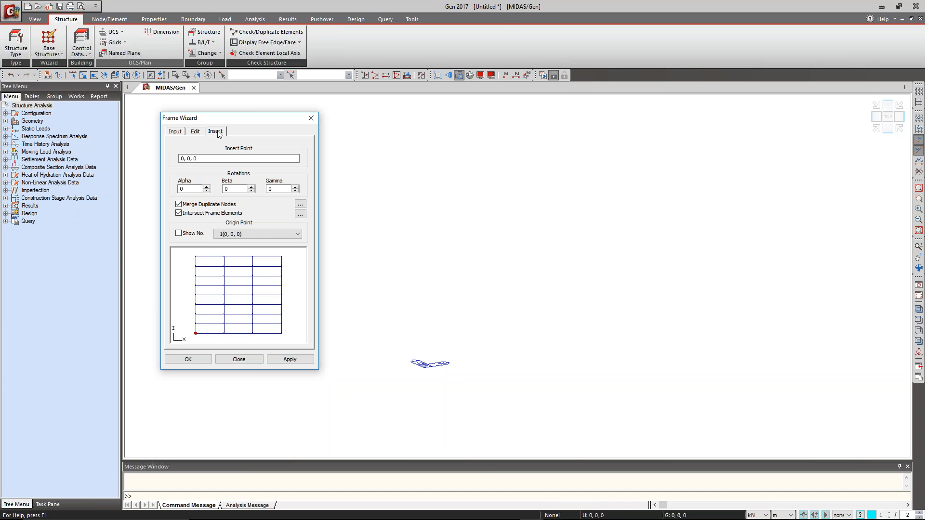
click(218, 158)
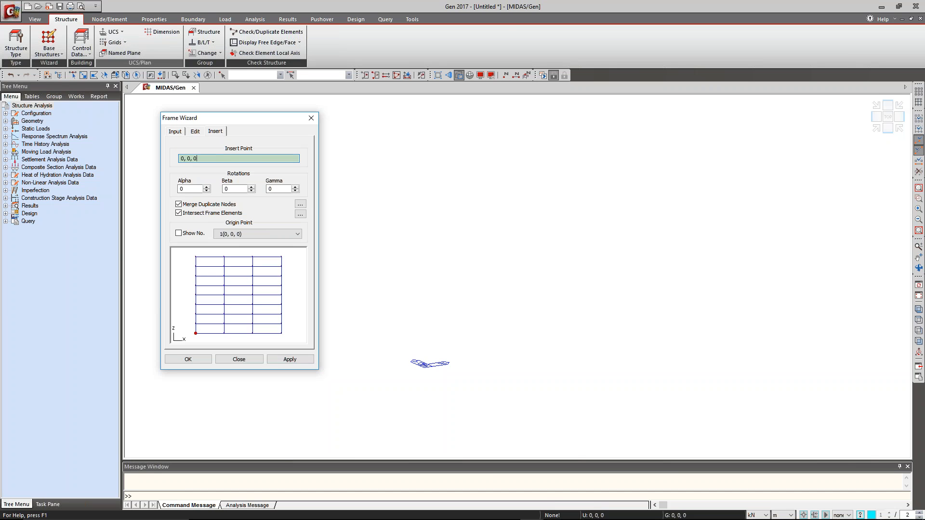
click(196, 132)
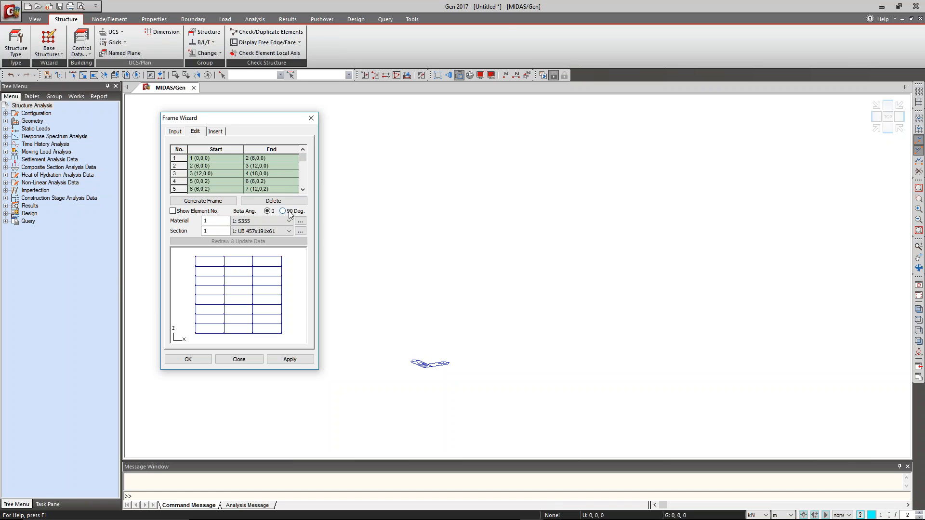
click(216, 131)
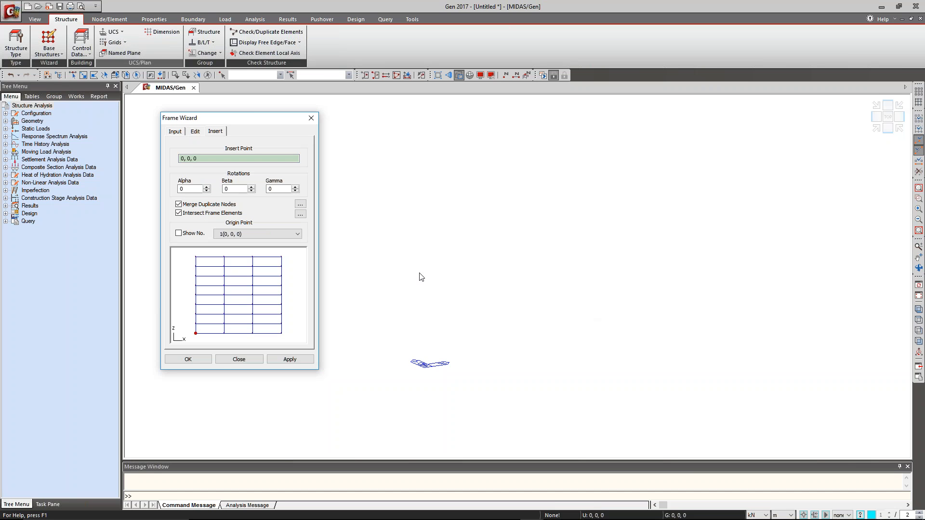
double_click(181, 189)
click(283, 360)
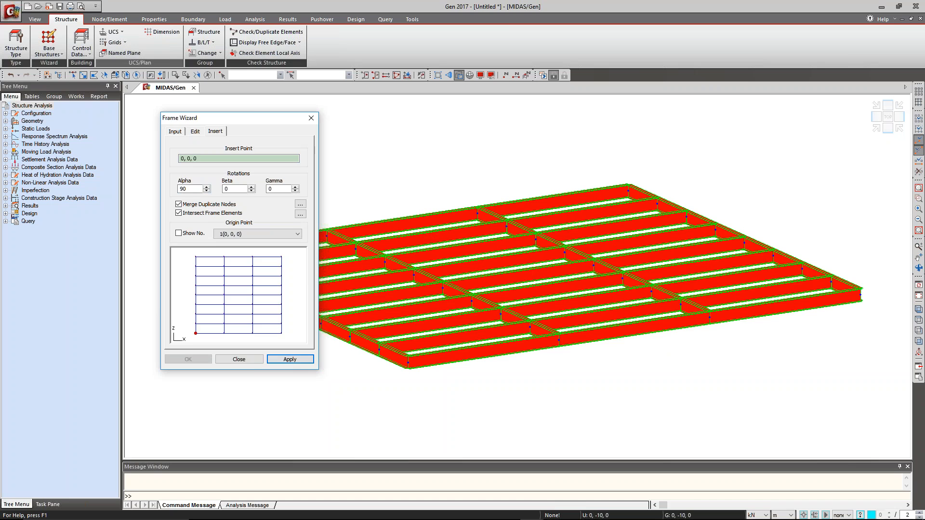
click(250, 362)
Select all nodes of the flat frame in plan view, deselect the interior ones to keep only the perimeter, and return to an isometric view.
mouse_move(378, 249)
ctrl+middle_down()
mouse_move(392, 252)
mouse_move(383, 249)
ctrl+middle_up()
scroll(383, 248, down, 4)
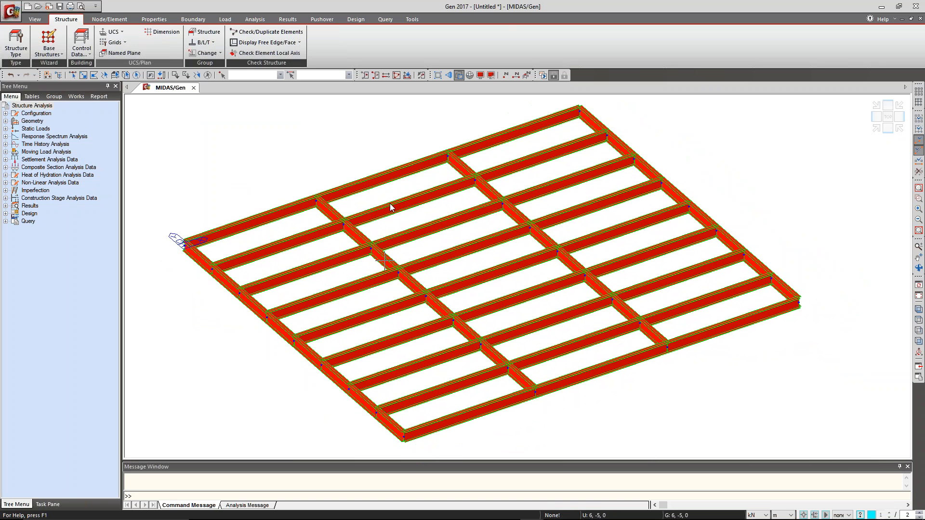
mouse_move(458, 258)
middle_drag(577, 164, 568, 177)
scroll(569, 175, down, 1)
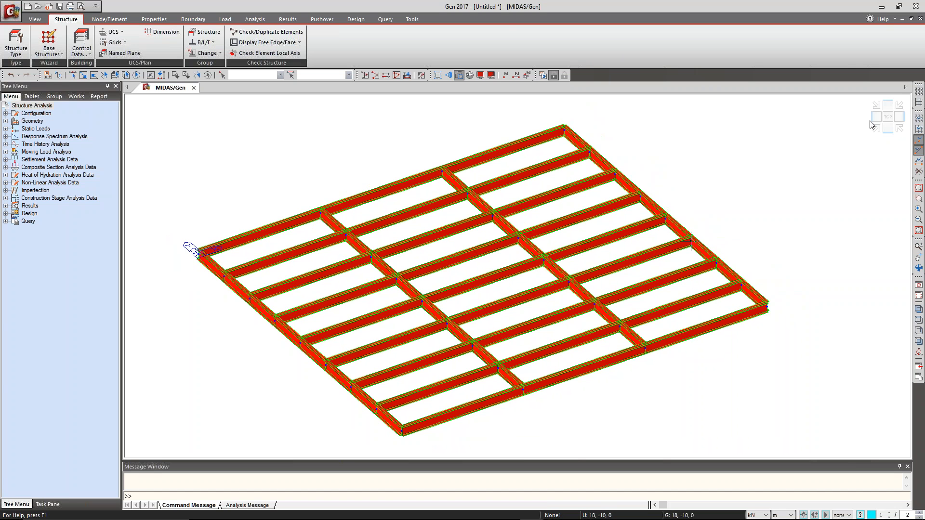
click(889, 119)
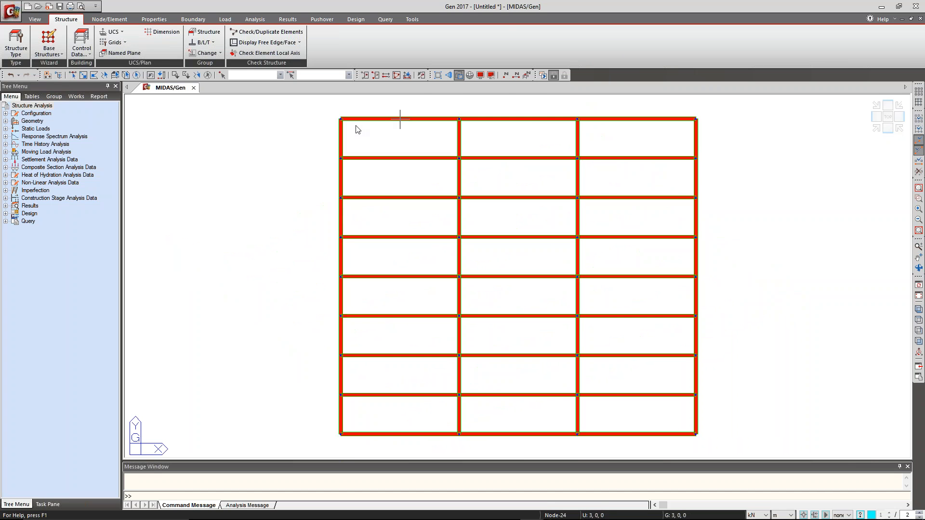
click(95, 77)
drag(321, 97, 766, 482)
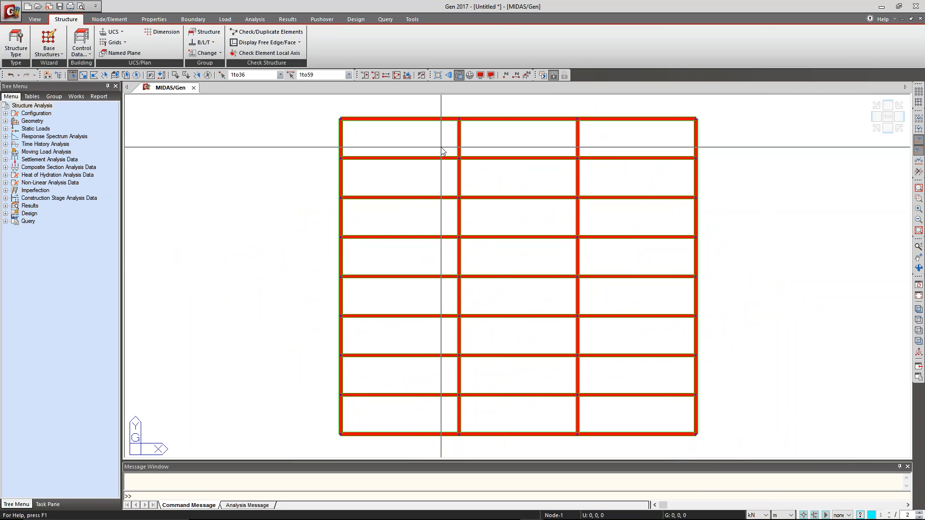
drag(618, 147, 419, 410)
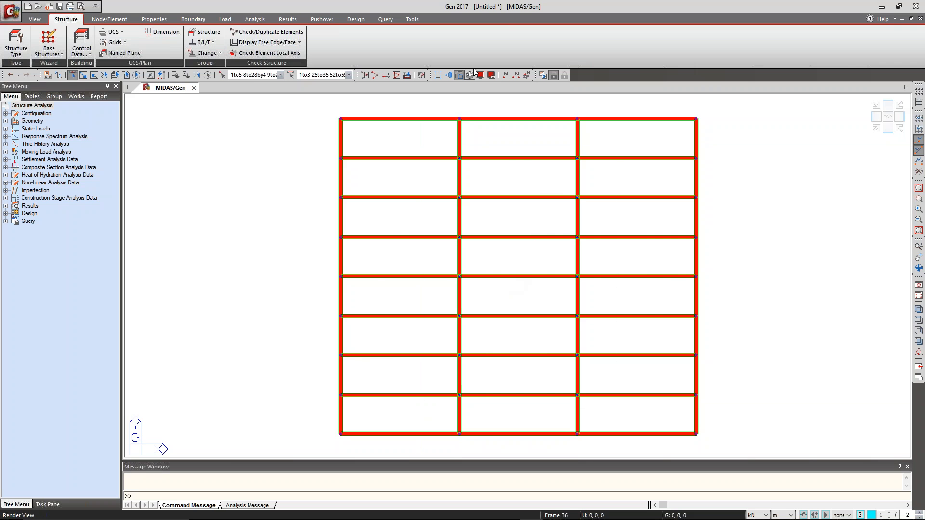
click(875, 128)
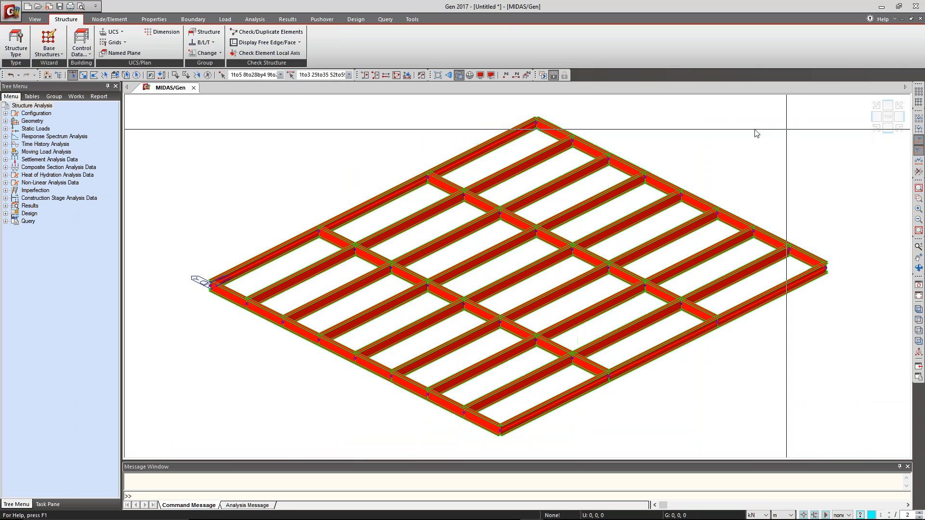
Extrude the selected perimeter nodes into UB 457x191x61 beam elements with a translation of 0, 0, 4 m.
click(109, 20)
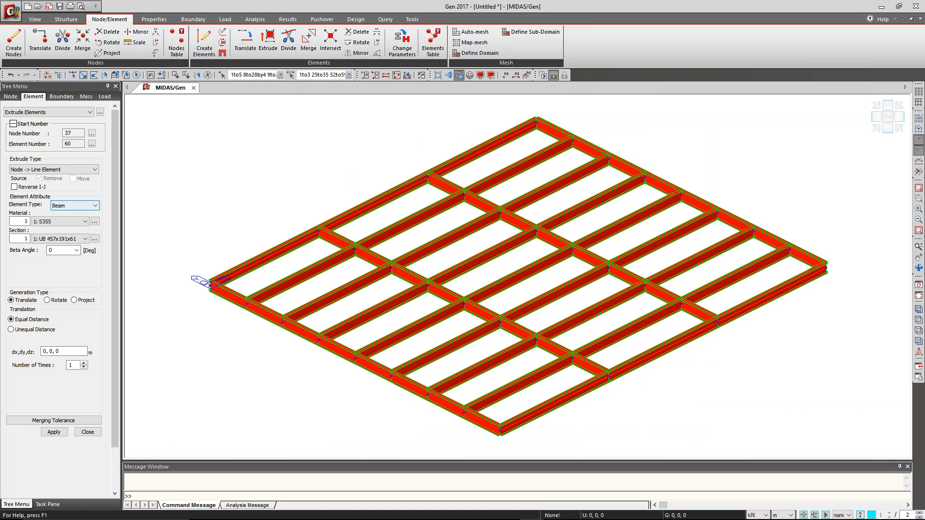
scroll(58, 289, down, 2)
click(78, 302)
key(BackSpace)
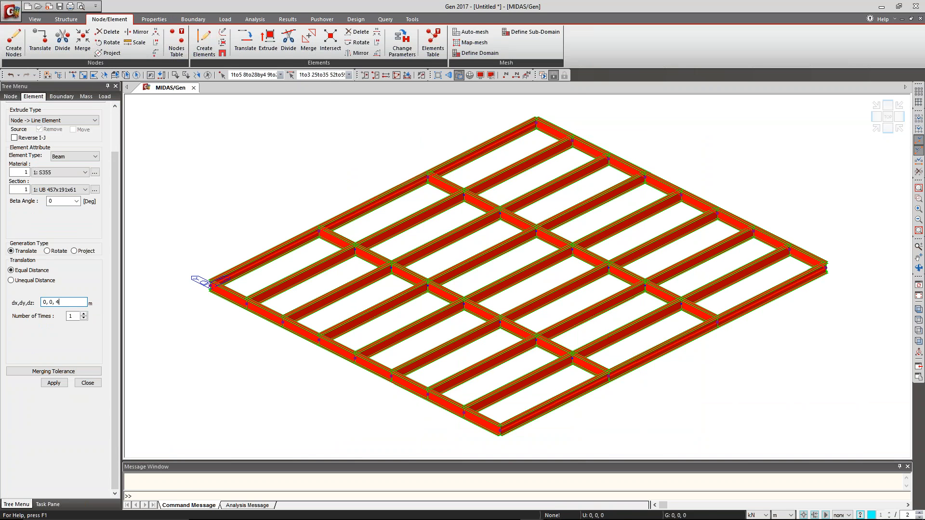
click(53, 383)
Start a new truss in the Truss Wizard with sloping top and bottom chords and a web of parallel diagonals.
middle_drag(320, 252, 312, 306)
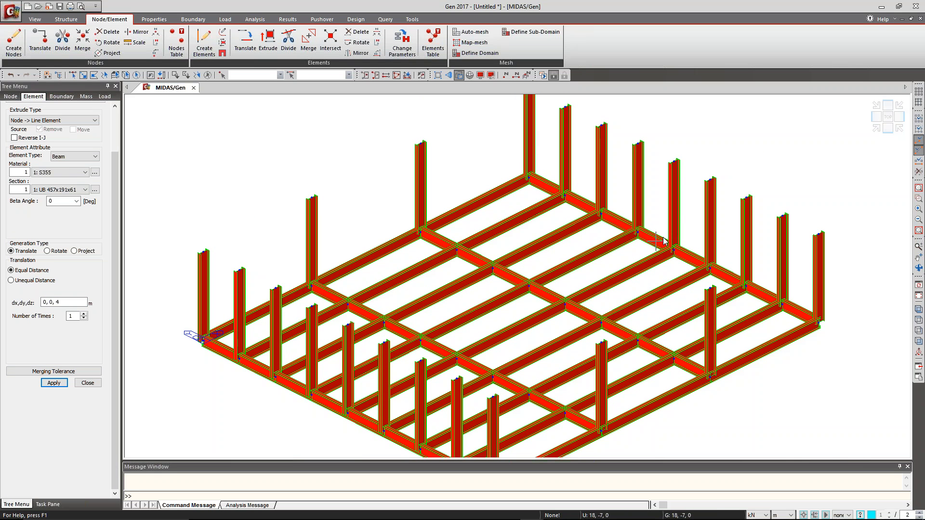
scroll(666, 240, down, 5)
scroll(666, 241, up, 3)
middle_drag(509, 160, 537, 179)
scroll(532, 179, down, 3)
scroll(532, 180, up, 1)
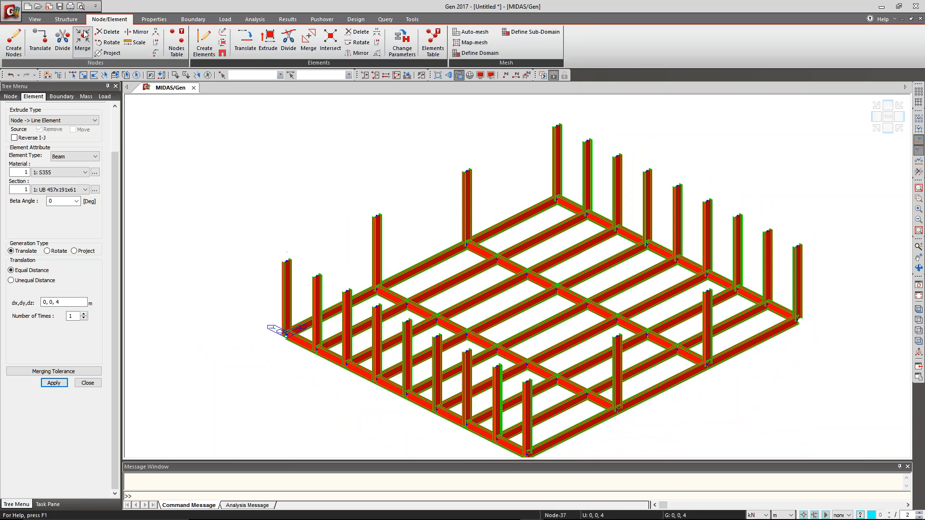
click(68, 20)
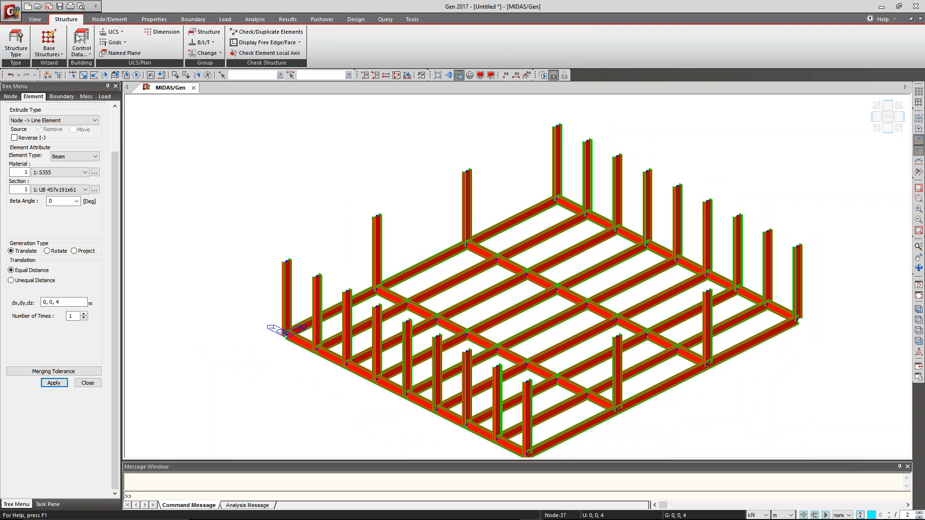
click(58, 55)
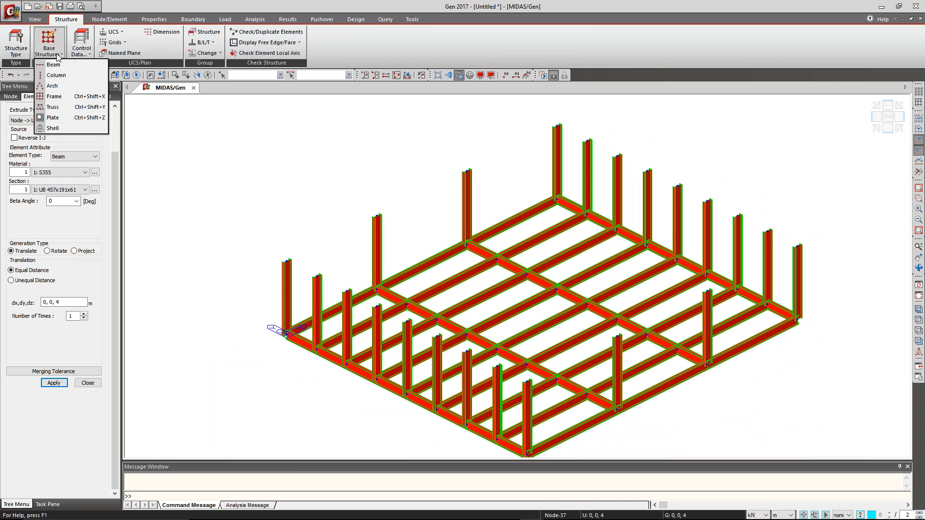
click(64, 111)
drag(71, 5, 161, 110)
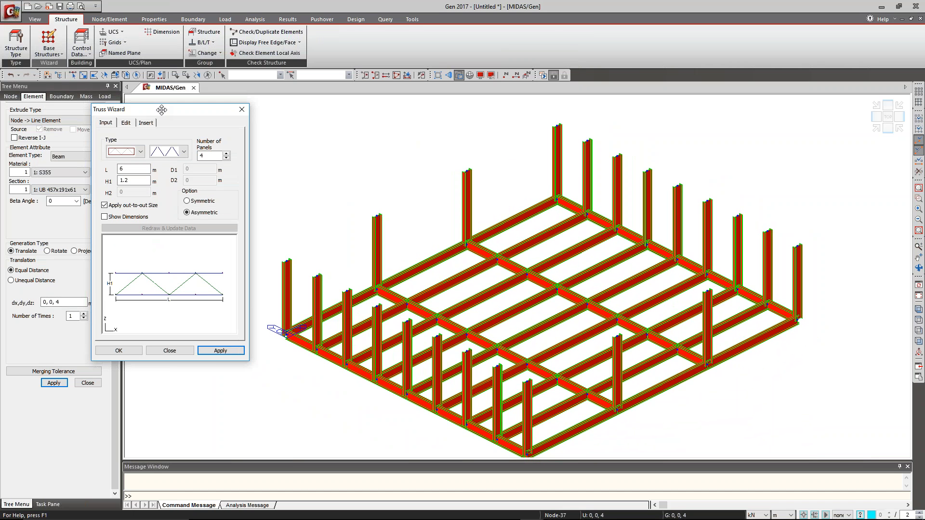
click(126, 152)
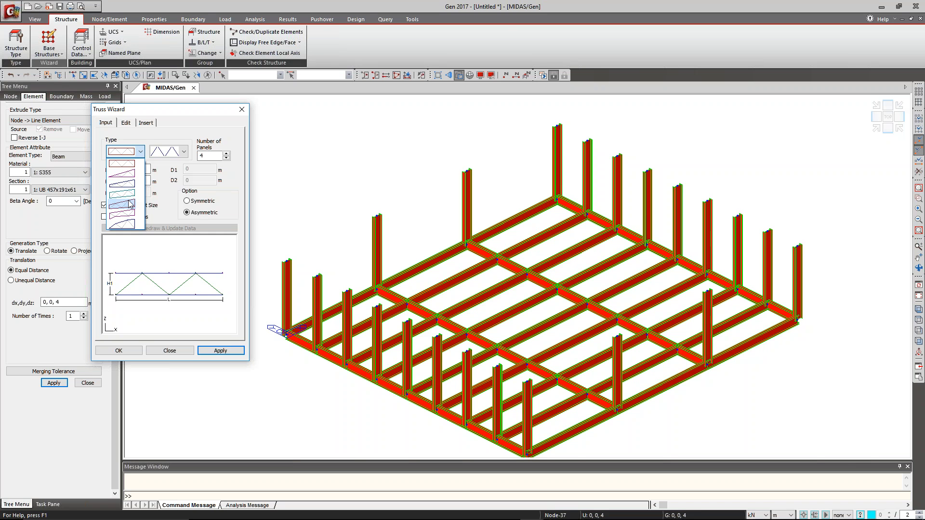
click(130, 206)
click(175, 152)
click(179, 188)
Give the truss 7 panels and a length L of 9 m, and make it symmetric.
click(213, 157)
double_click(213, 157)
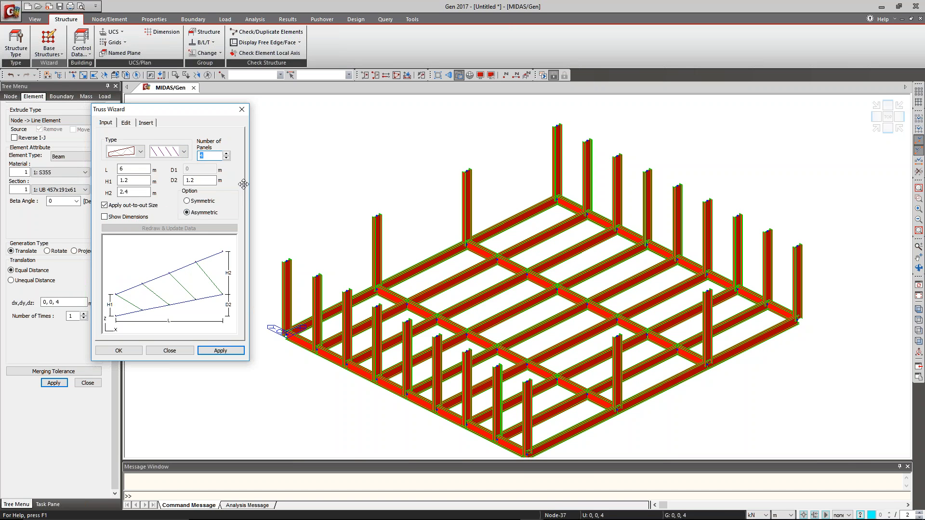
text(7)
double_click(144, 169)
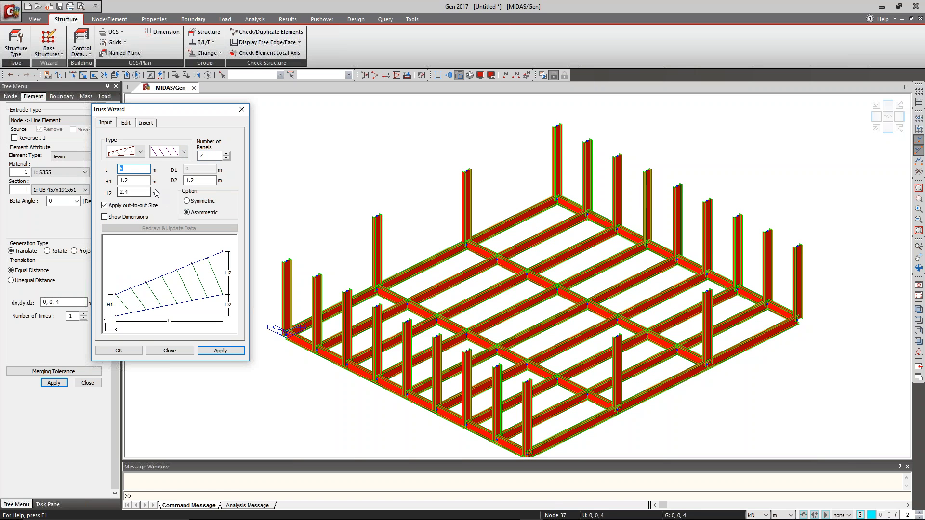
text(9)
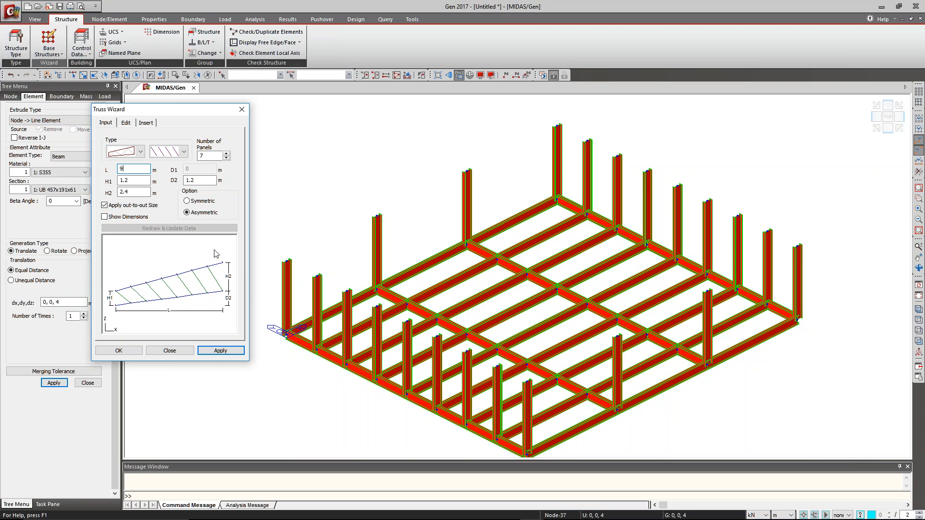
click(202, 202)
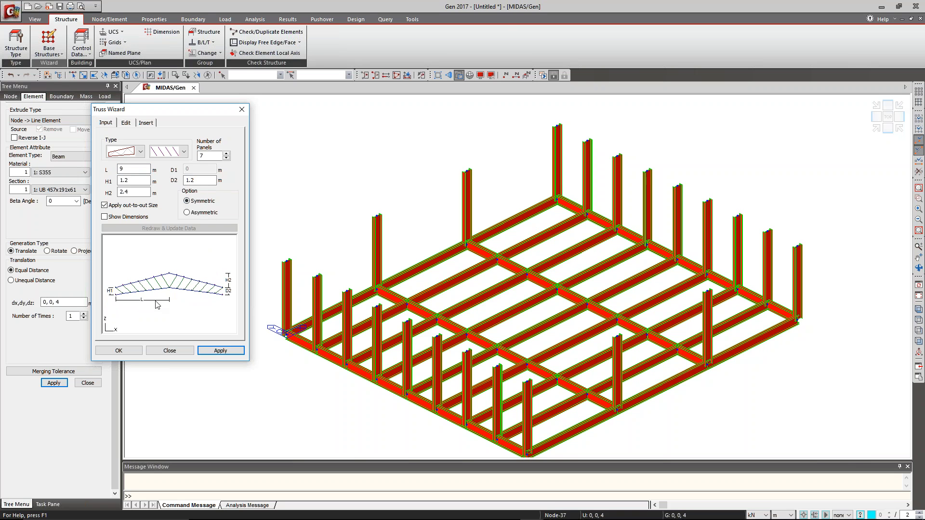
Include verticals and end verticals in the truss and insert it at 0, 0, 4 on top of the corner column.
click(127, 121)
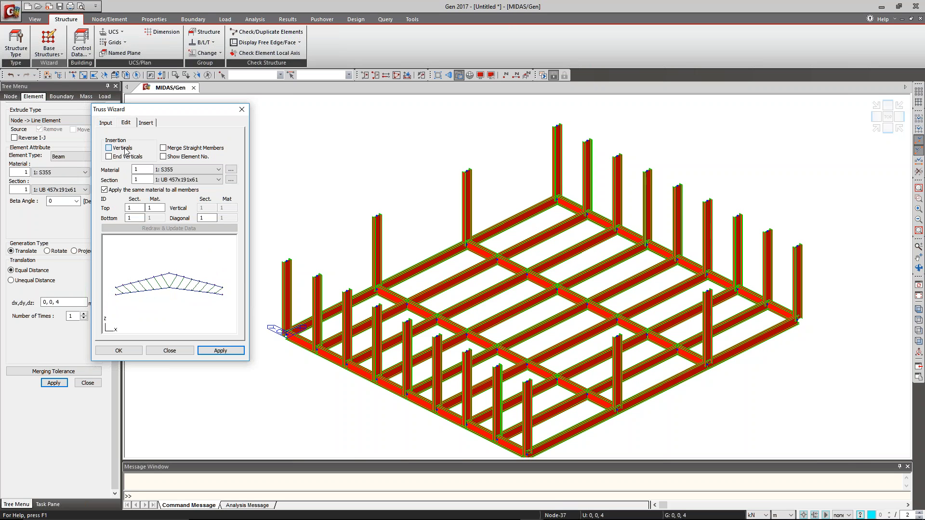
click(127, 157)
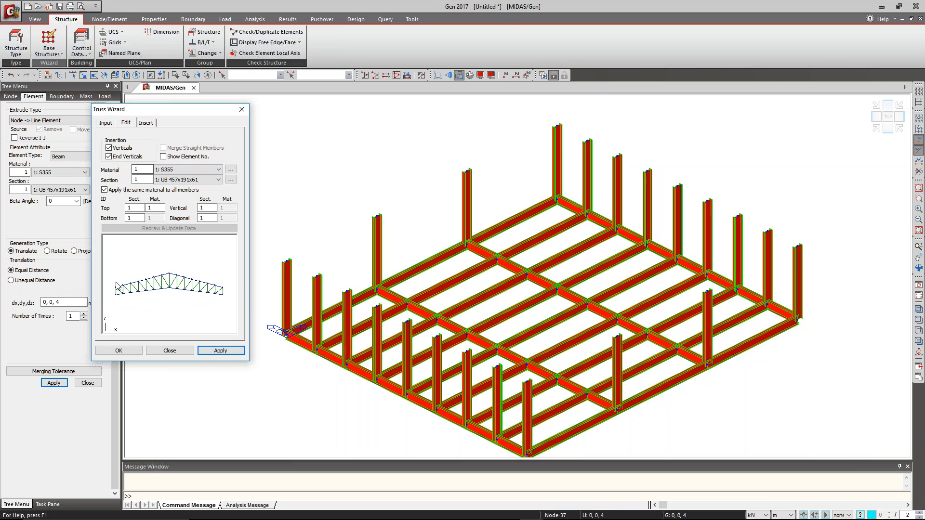
click(145, 123)
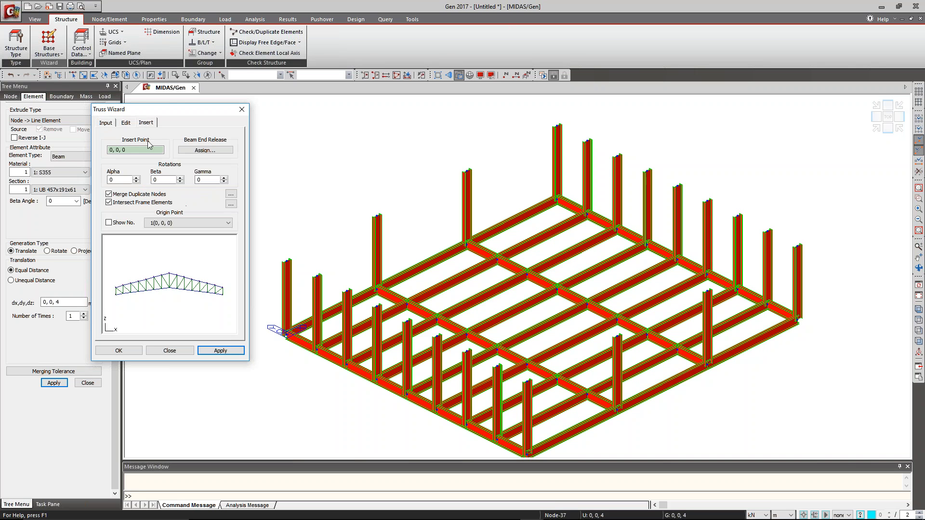
click(287, 261)
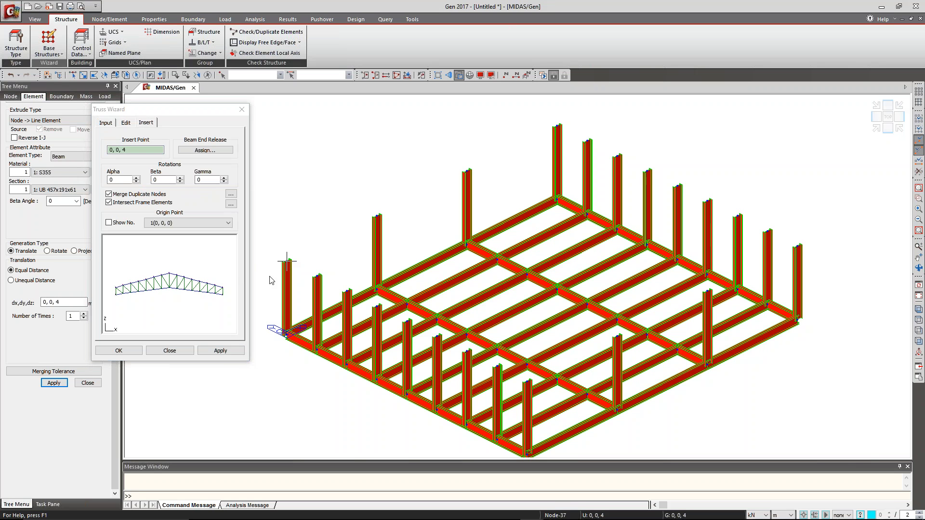
click(212, 352)
scroll(499, 250, up, 5)
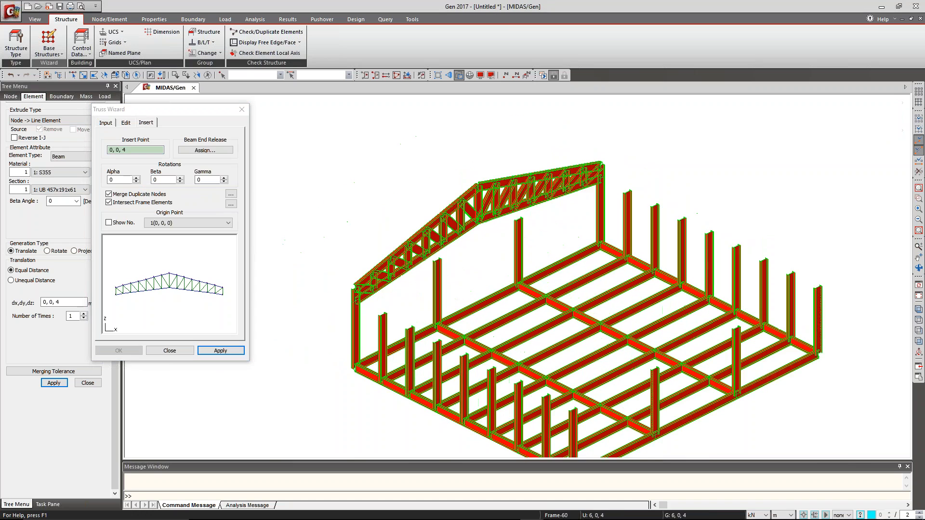
Inspect the inserted roof truss on the corner columns and close the Truss Wizard.
middle_drag(485, 271, 504, 231)
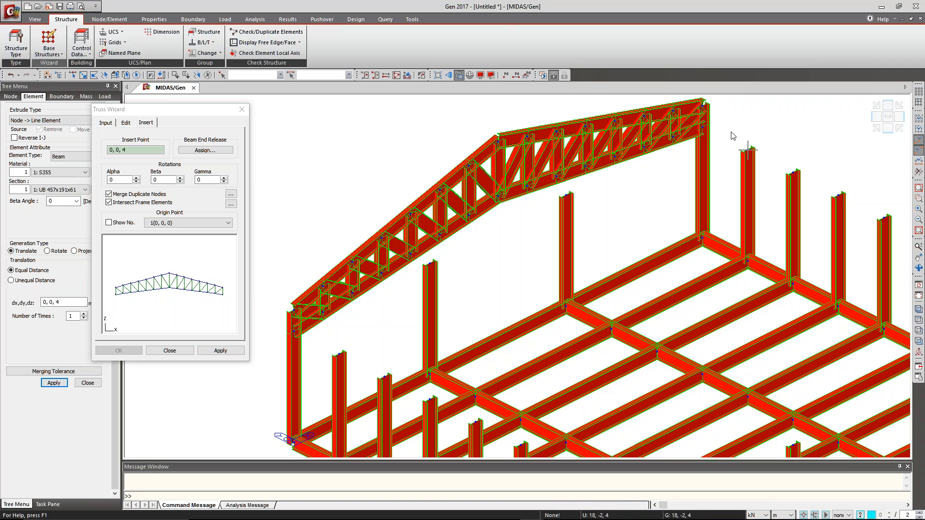
middle_drag(592, 263, 533, 200)
scroll(533, 200, down, 2)
scroll(533, 200, down, 3)
scroll(532, 199, up, 2)
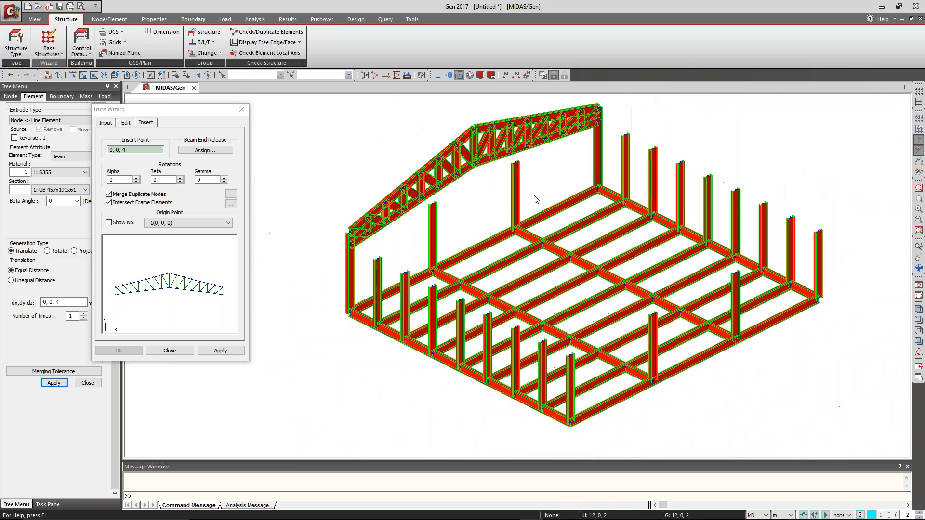
middle_drag(584, 165, 557, 186)
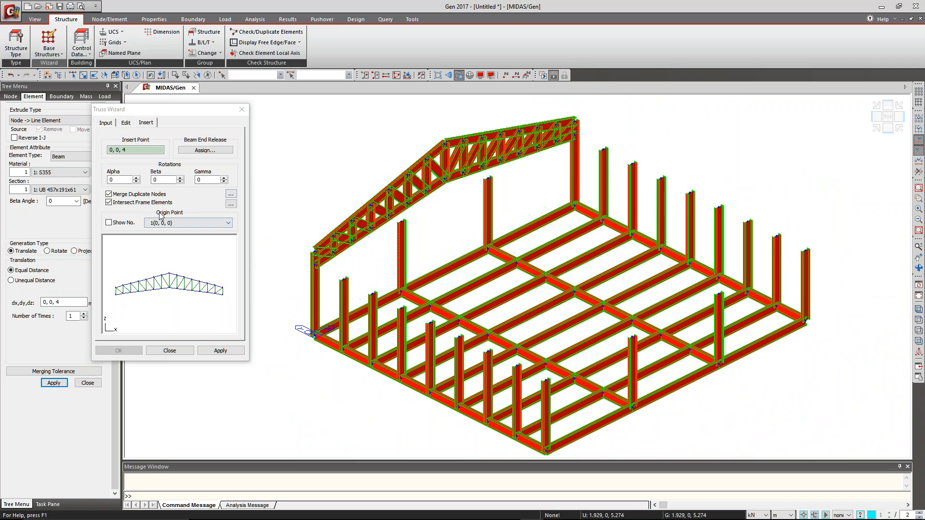
click(242, 110)
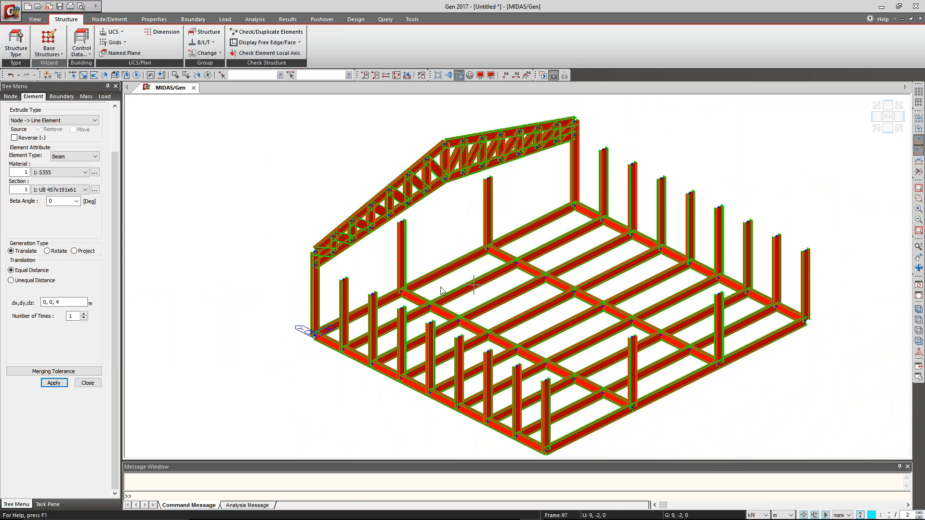
middle_drag(517, 227, 472, 212)
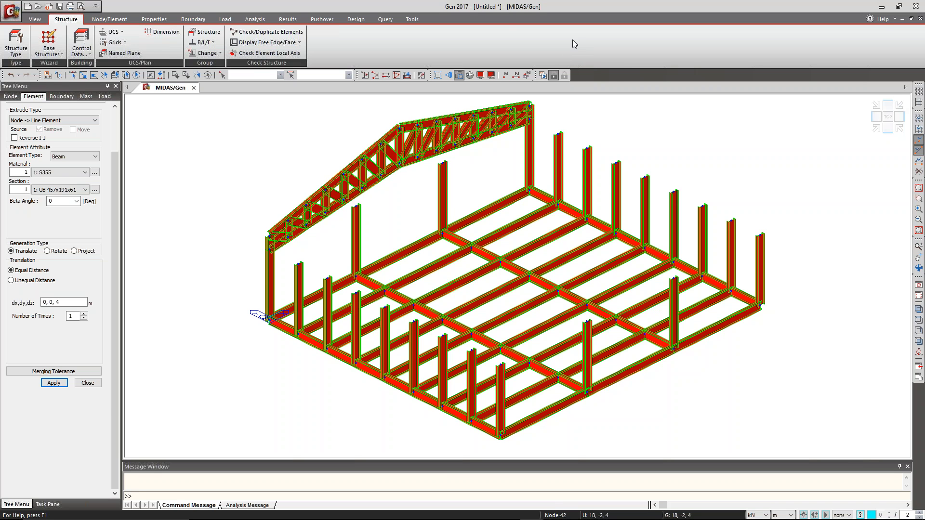
Switch to the presentation, advance it to the Wind Load slide, and return to the frame model.
key(alt+Tab)
key(alt+Tab)
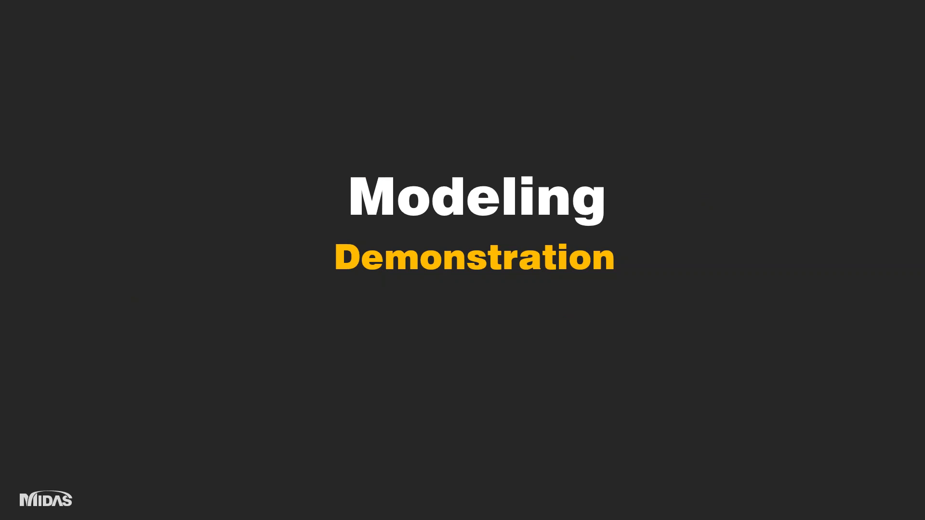
key(Right)
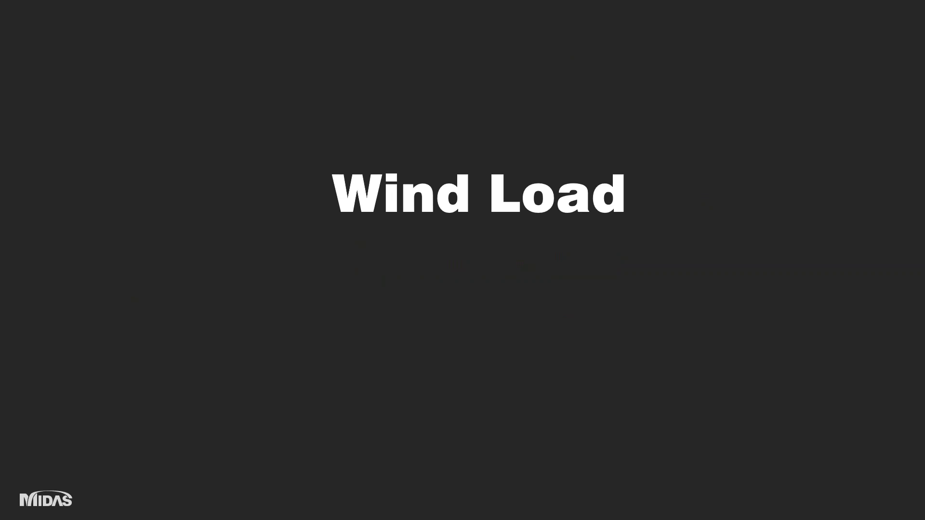
key(alt+Tab)
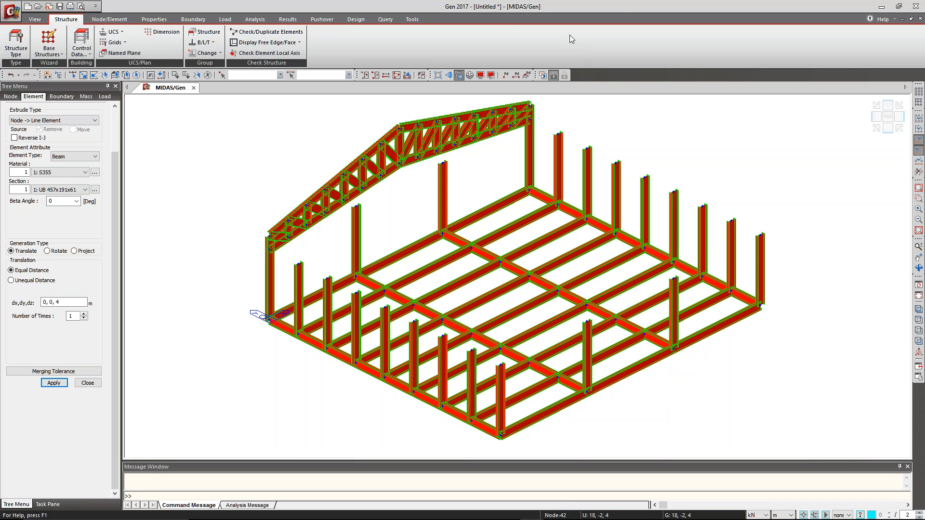
Switch to the other Gen window, open "Steel Factory office(start)_live.mgb" from the Desktop, and show the model in Hidden view.
click(882, 7)
key(alt+Tab)
click(641, 186)
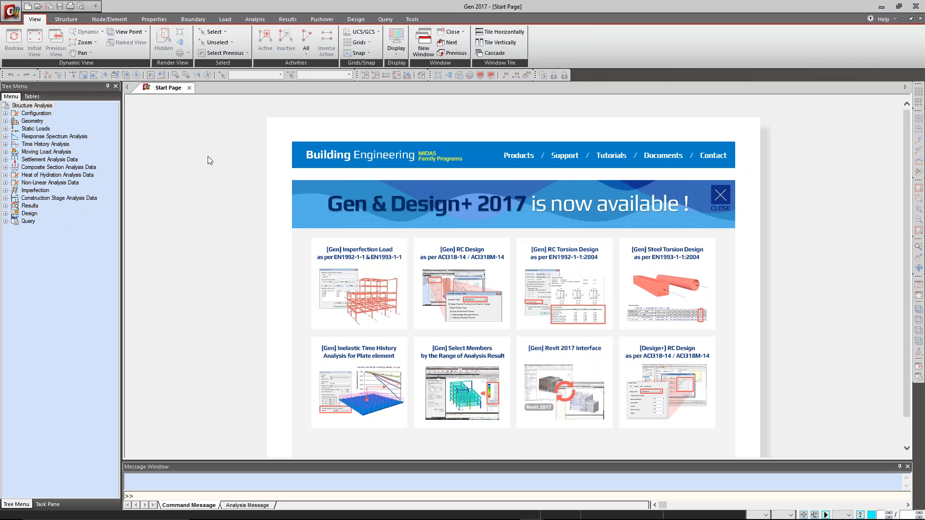
key(ctrl+o)
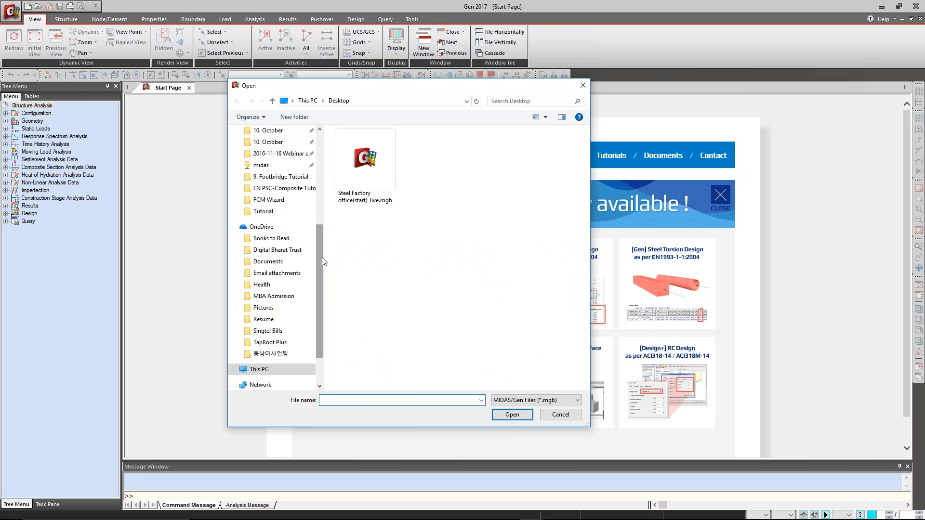
click(357, 180)
click(513, 417)
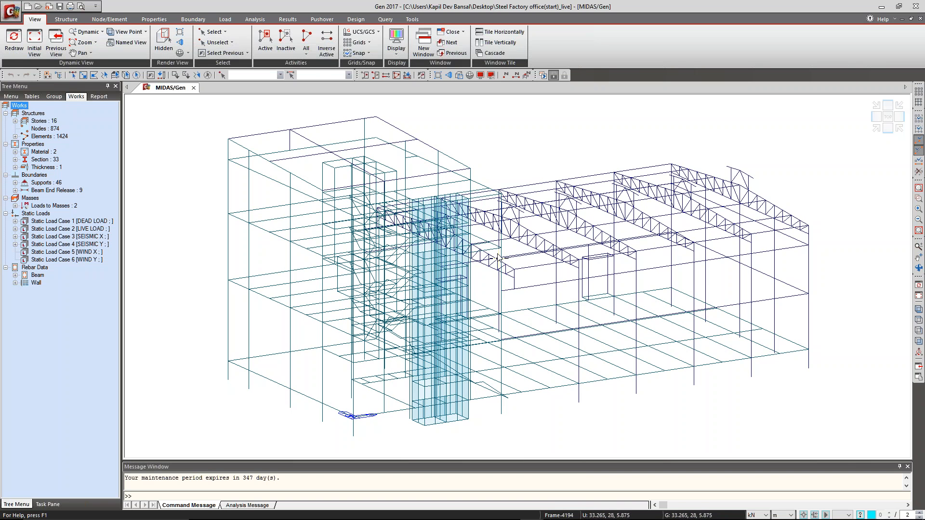
click(457, 78)
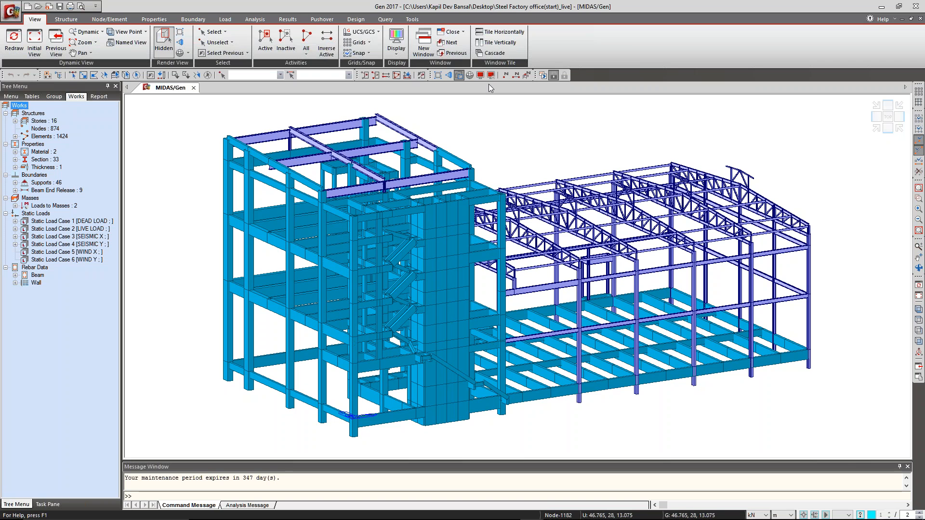
Start adding a wind load specification for the WIND X load case.
click(225, 20)
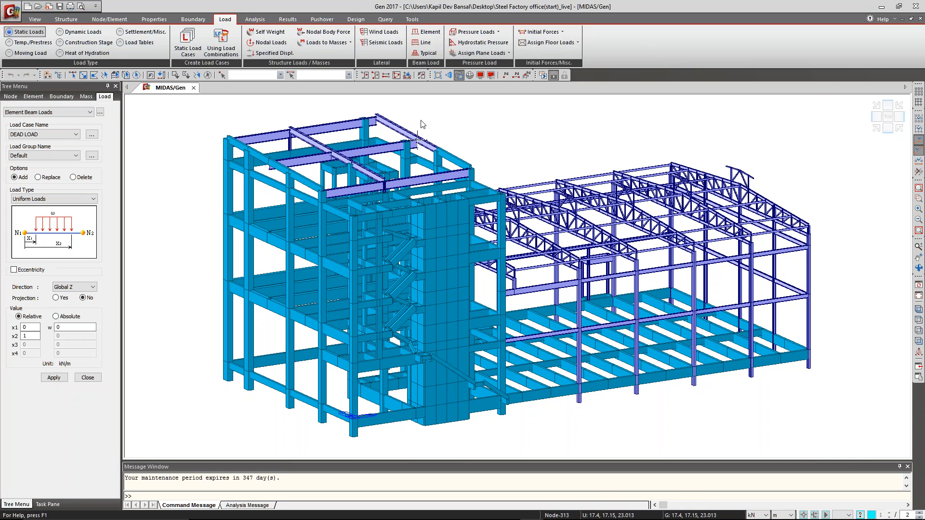
mouse_move(420, 124)
click(390, 32)
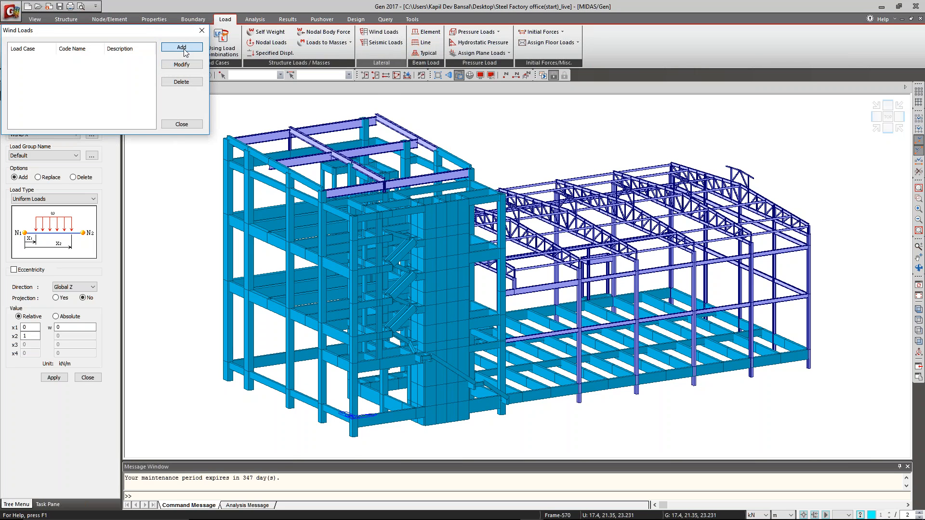
click(182, 47)
drag(290, 29, 316, 51)
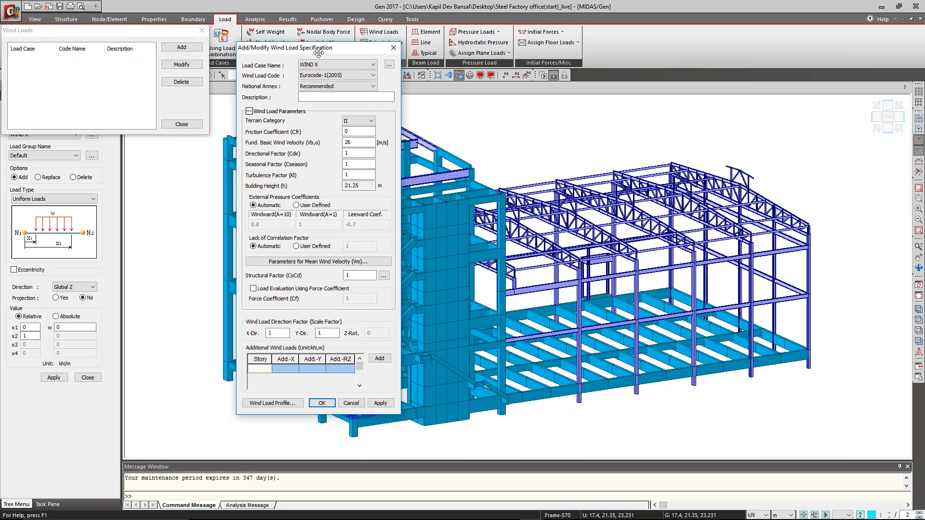
Use Eurocode-1(2005) with the Singapore National Annex and structure type 2 for the wind load.
click(340, 76)
click(340, 75)
click(338, 86)
click(337, 102)
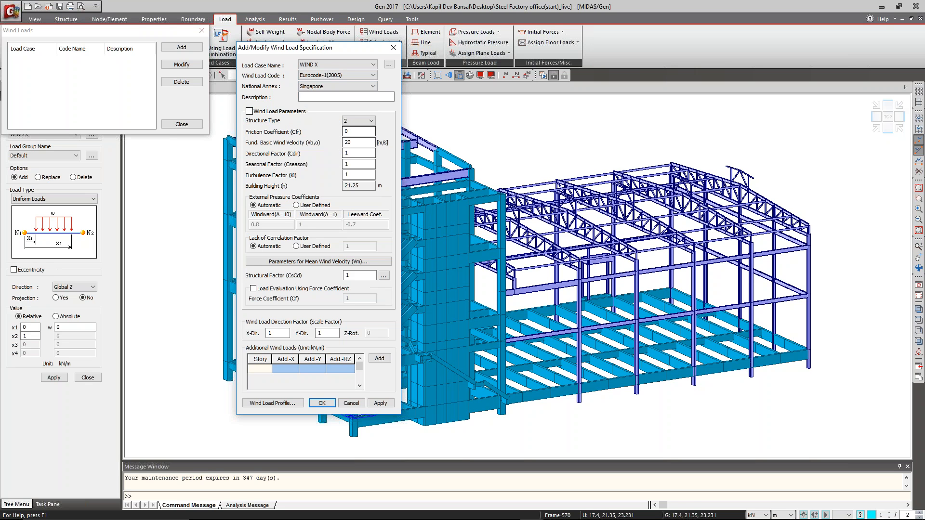
click(359, 121)
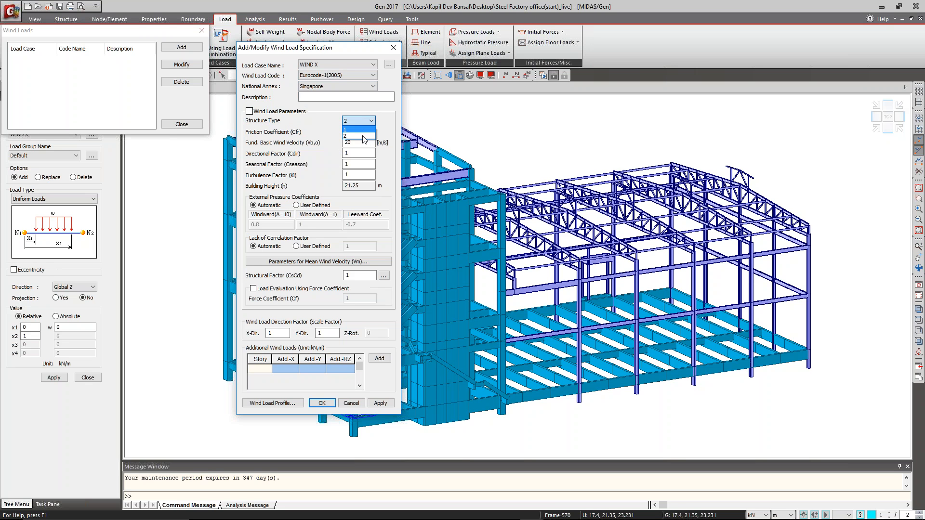
click(364, 136)
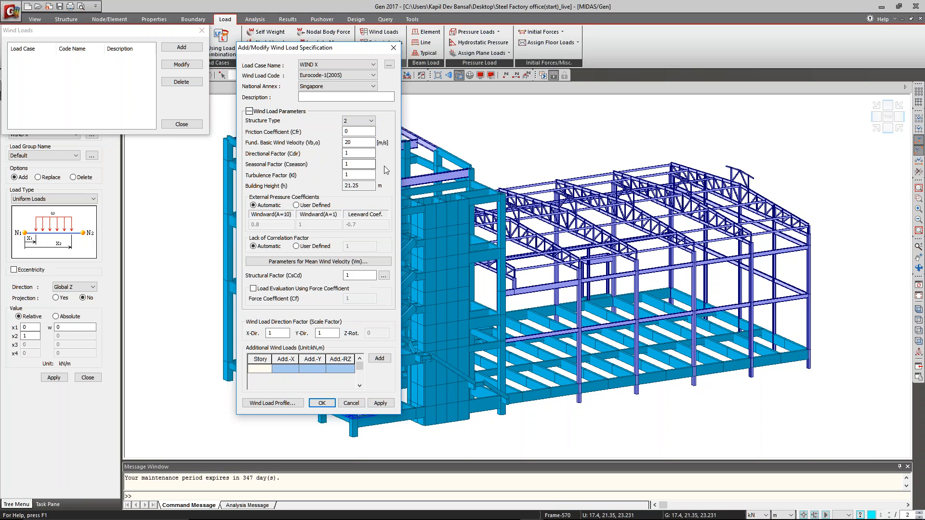
Open the parameters for mean wind velocity and review the presentation slide on orographic effects.
click(366, 185)
click(317, 264)
drag(356, 168, 547, 63)
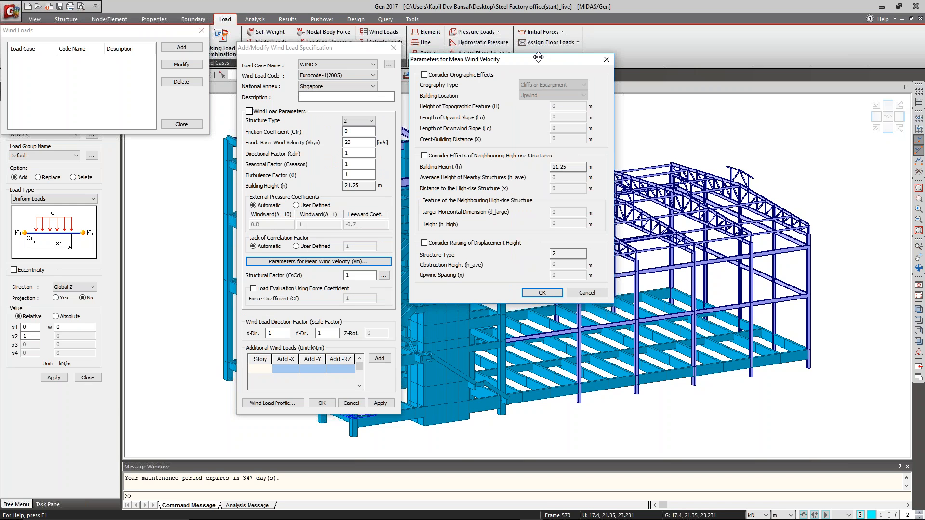
key(alt+Tab)
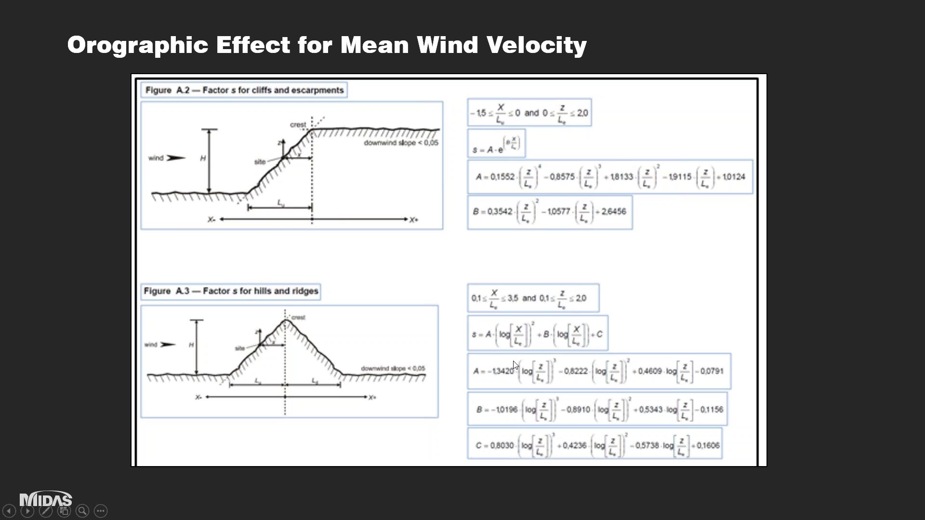
key(alt+Tab)
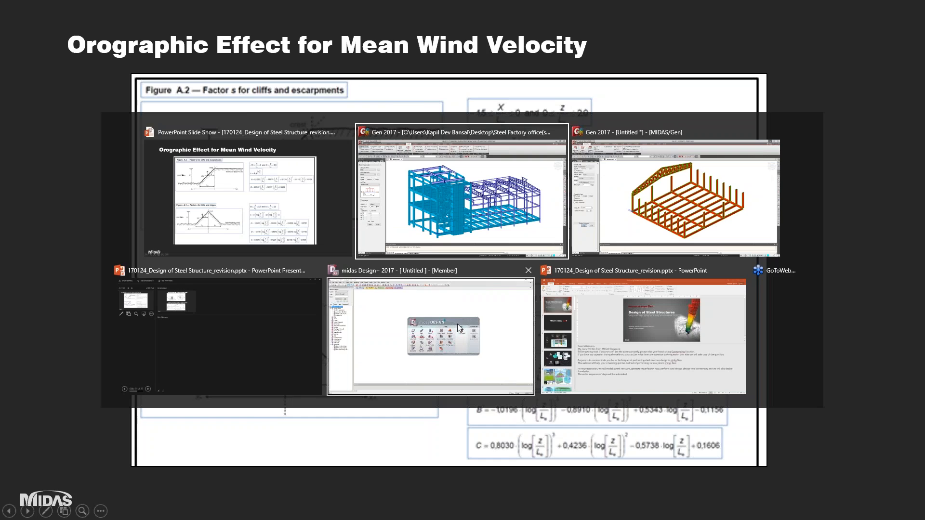
Enable orographic effects in the mean wind velocity parameters with the orography type Cliffs or Escarpment.
click(472, 80)
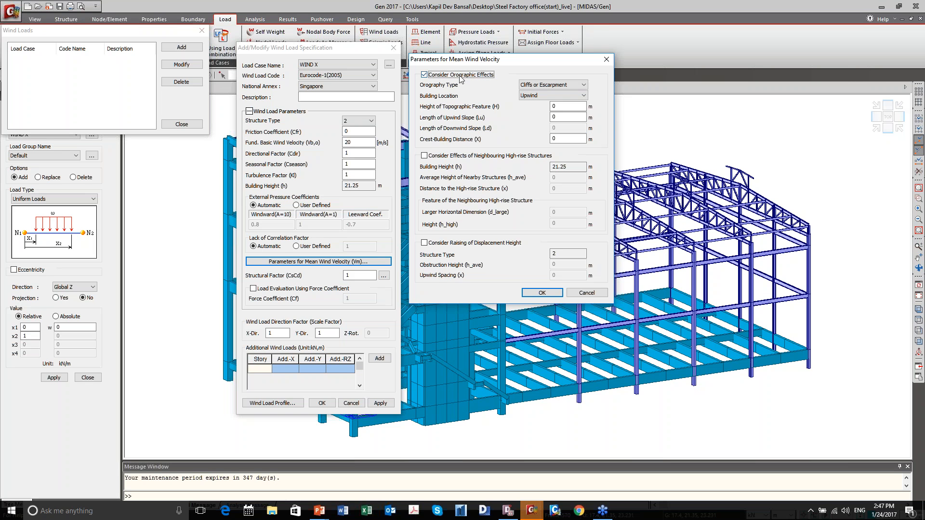
click(544, 85)
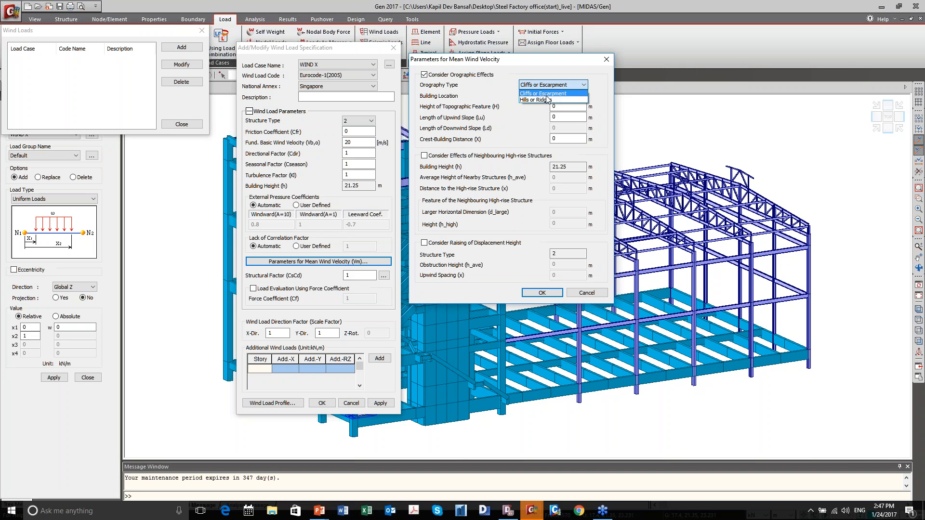
click(549, 94)
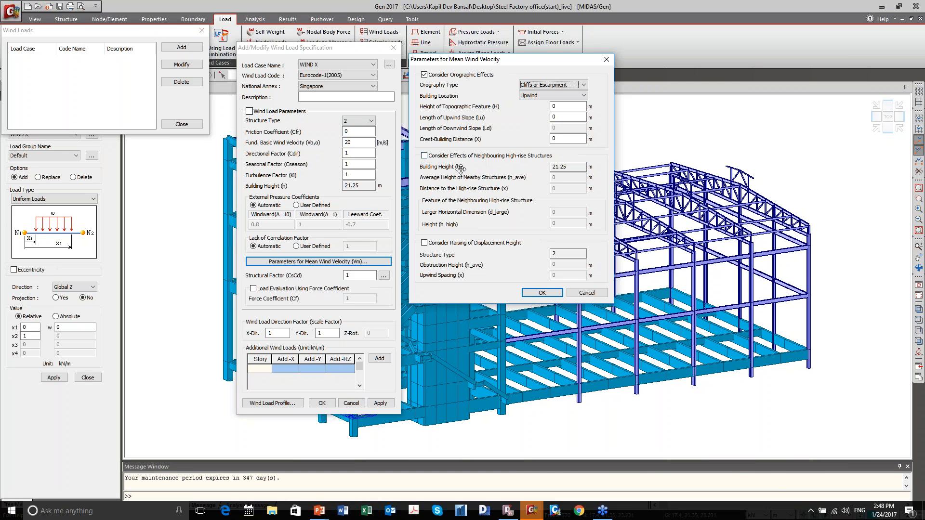
Review the presentation slide on neighbouring high-rise structure and displacement height effects, and return to the wind velocity parameters.
key(alt+Tab)
key(Right)
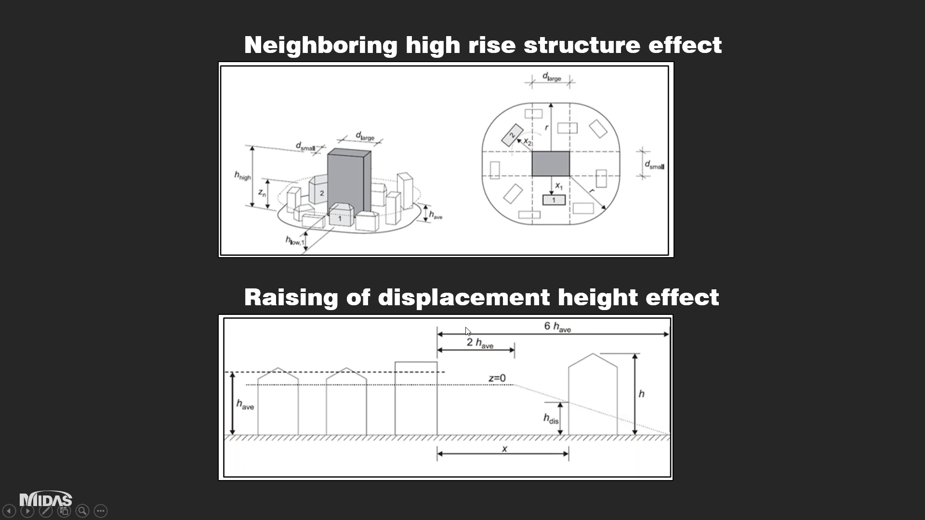
key(alt+Tab)
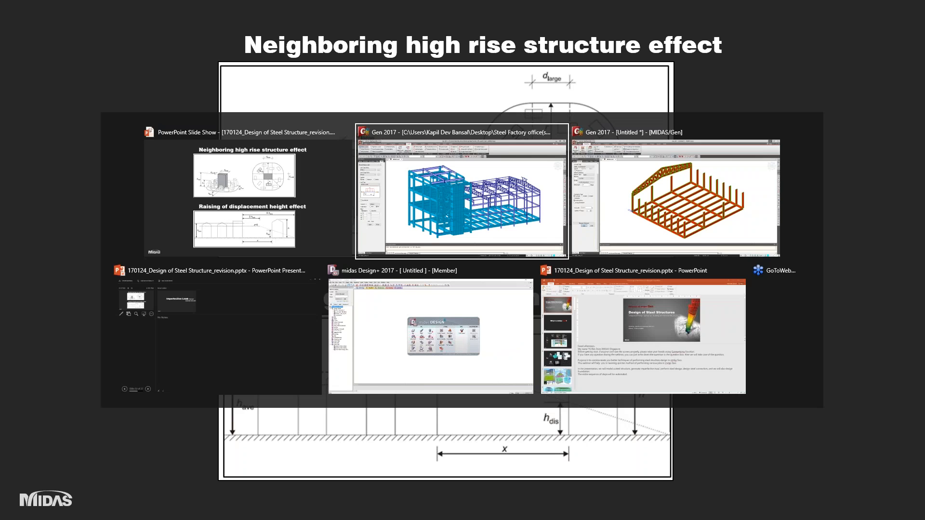
click(451, 76)
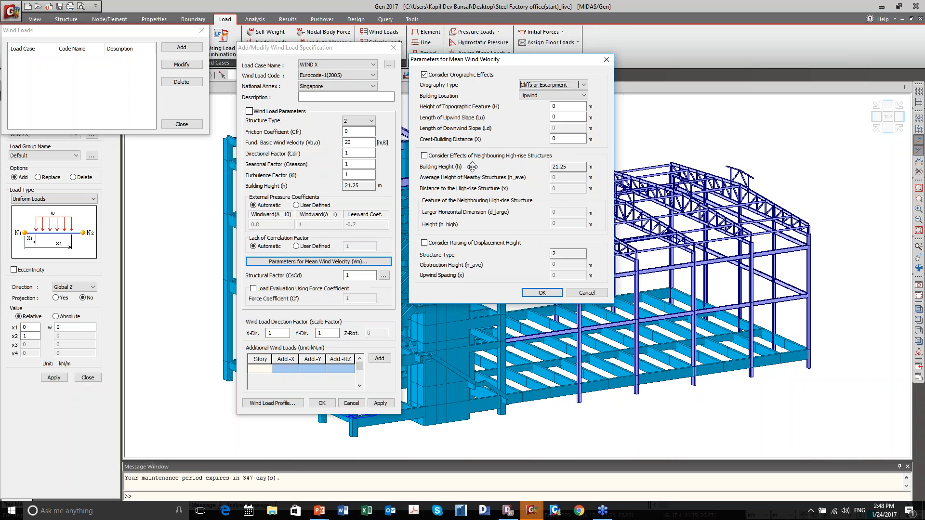
Turn off consideration of orographic effects and accept the mean wind velocity parameters.
double_click(550, 117)
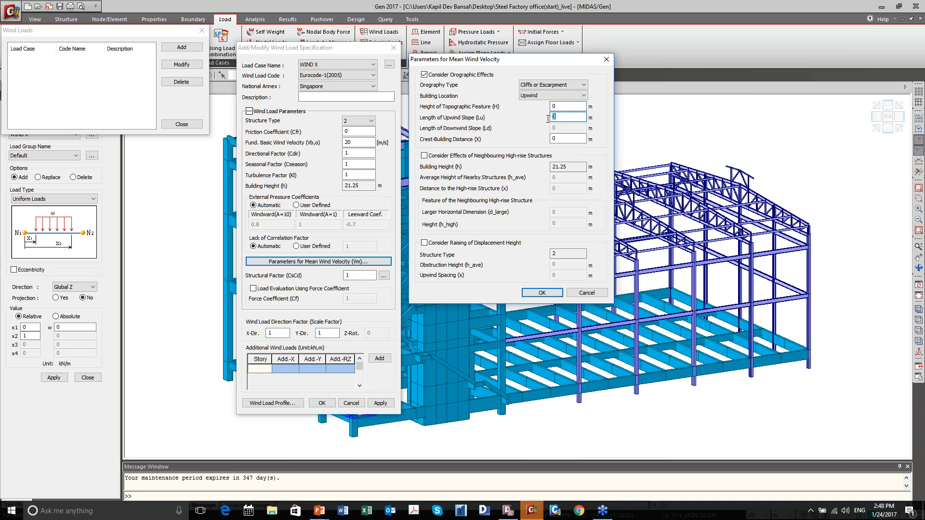
click(559, 106)
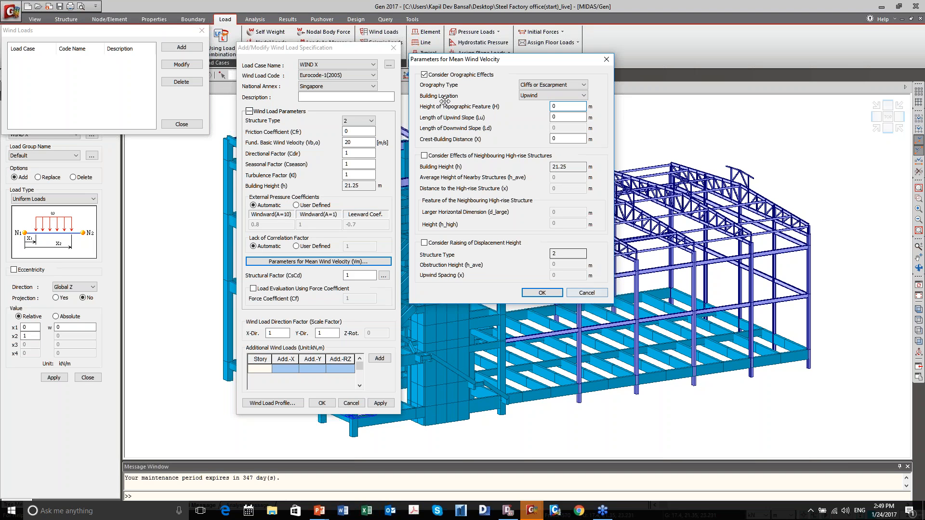
click(445, 75)
click(542, 293)
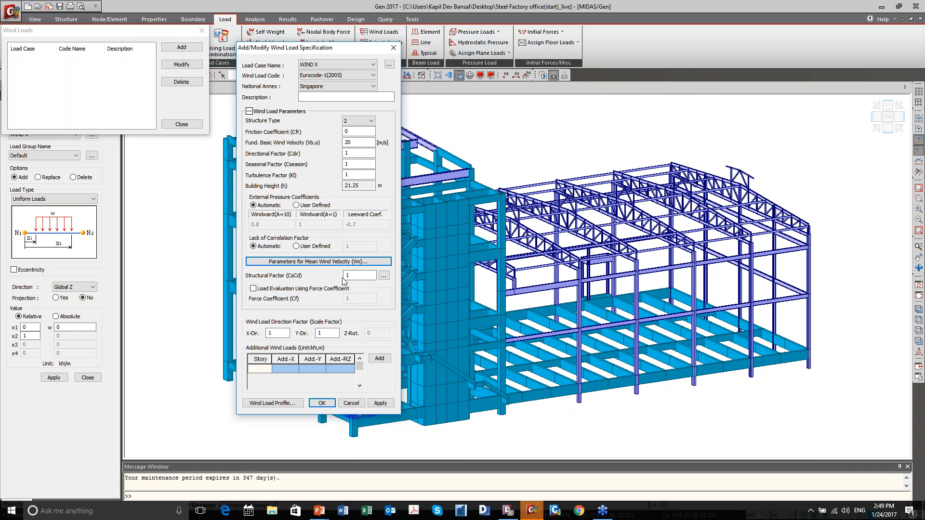
Calculate the structural factor CsCd with an along wind natural frequency of 5 Hz and accept the result for the WIND X load.
click(384, 275)
drag(335, 68, 533, 51)
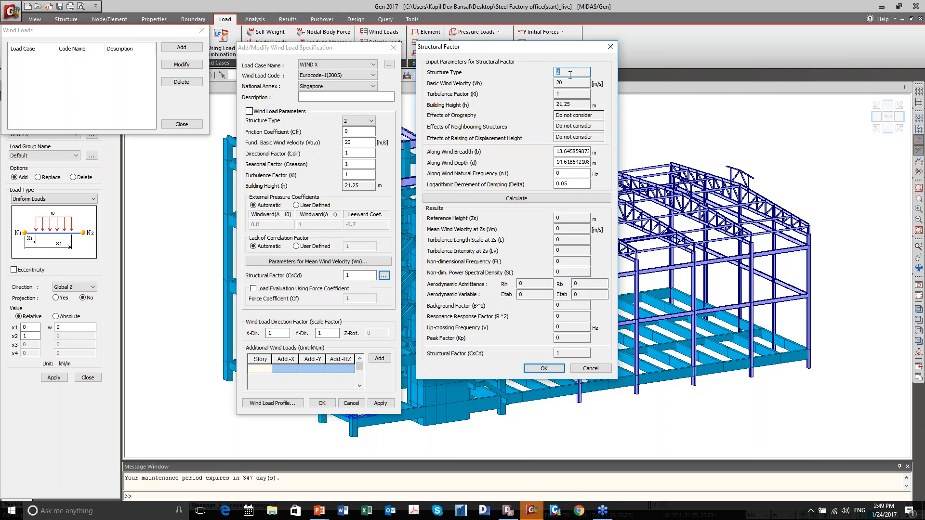
double_click(569, 173)
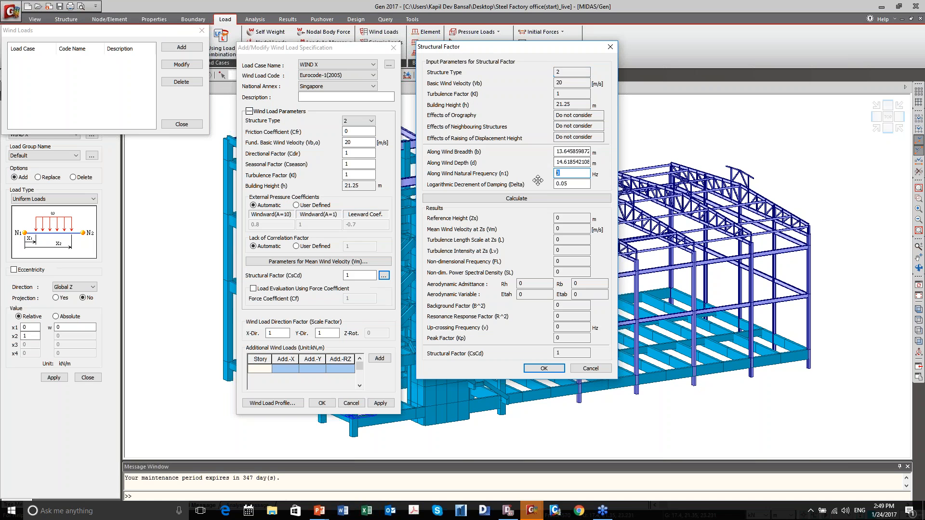
click(518, 199)
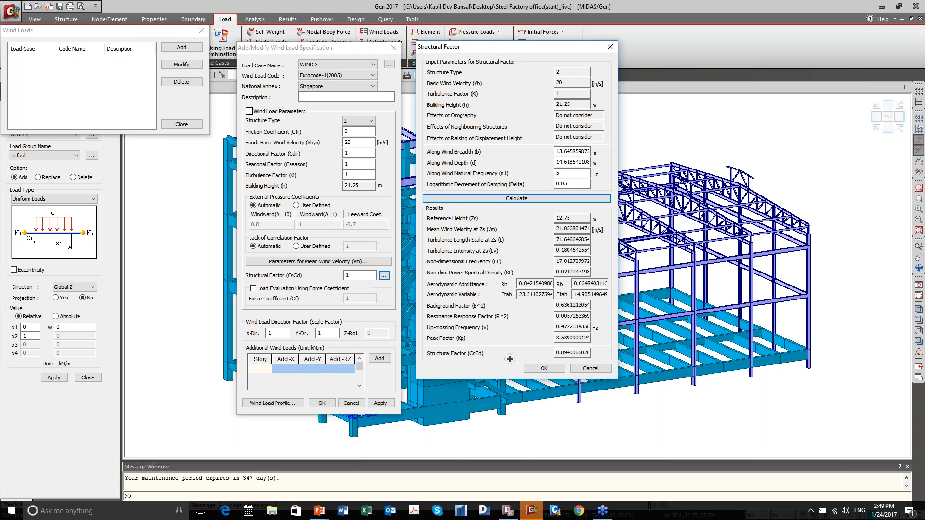
click(571, 354)
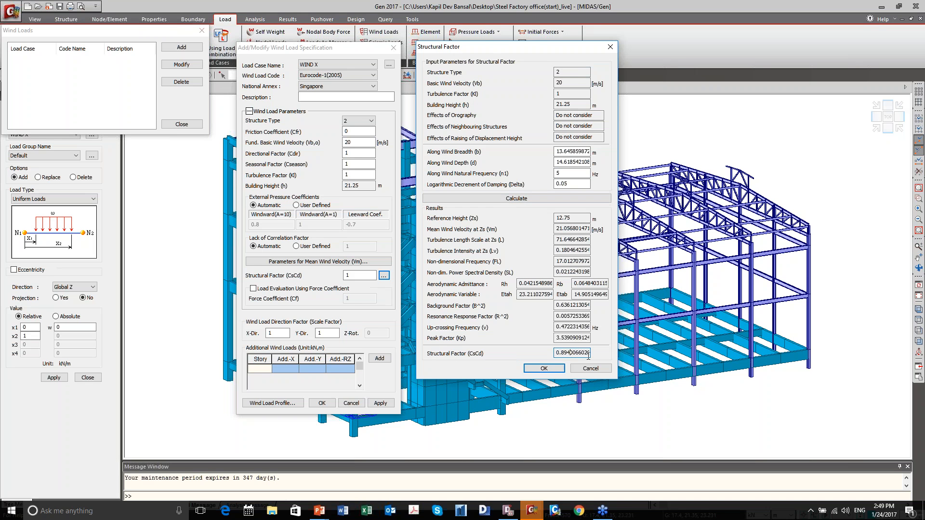
click(544, 368)
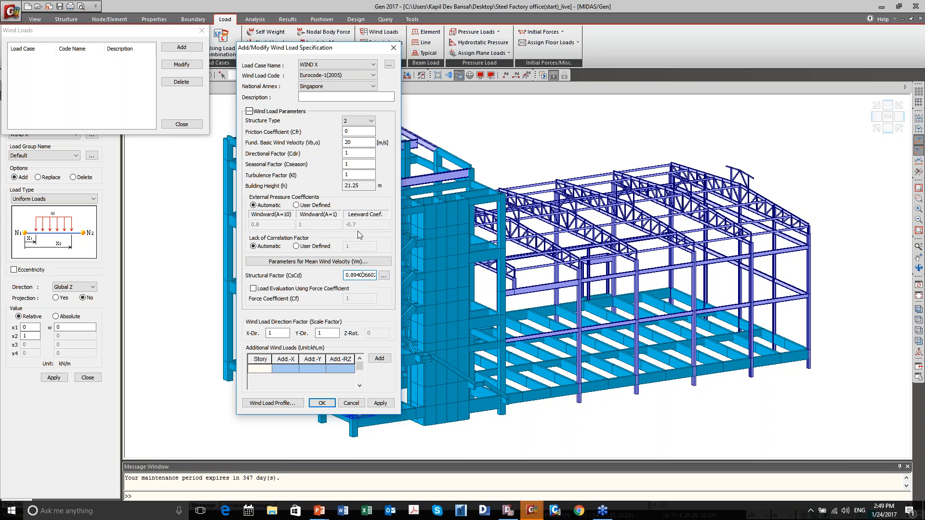
Set the Y-direction wind load scale factor to 0 and review the X-direction story shear, overturning moment and story force profiles.
double_click(320, 334)
click(273, 403)
drag(367, 165, 621, 110)
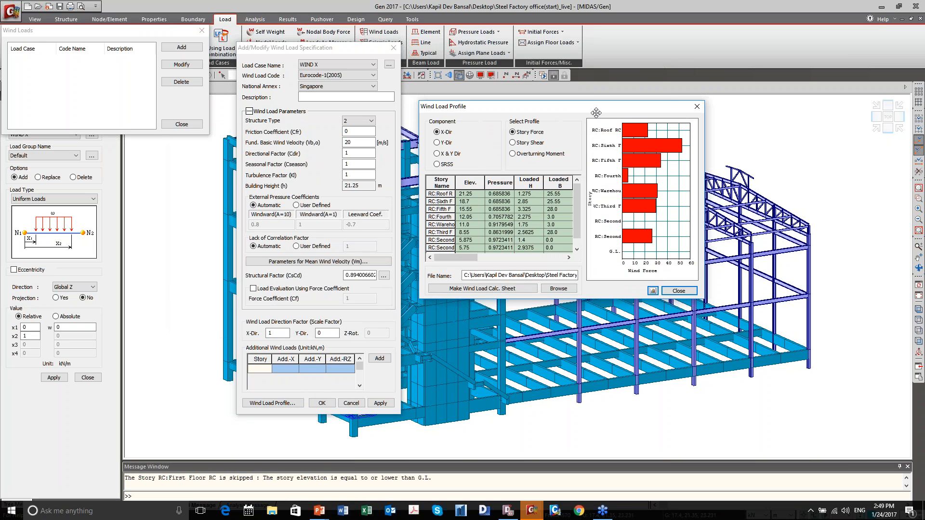
click(534, 145)
click(545, 155)
click(524, 143)
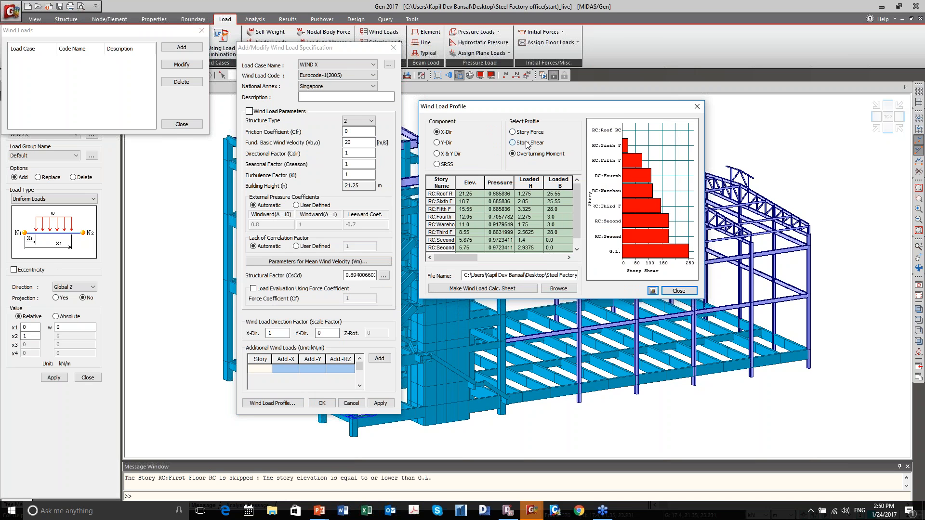
click(525, 133)
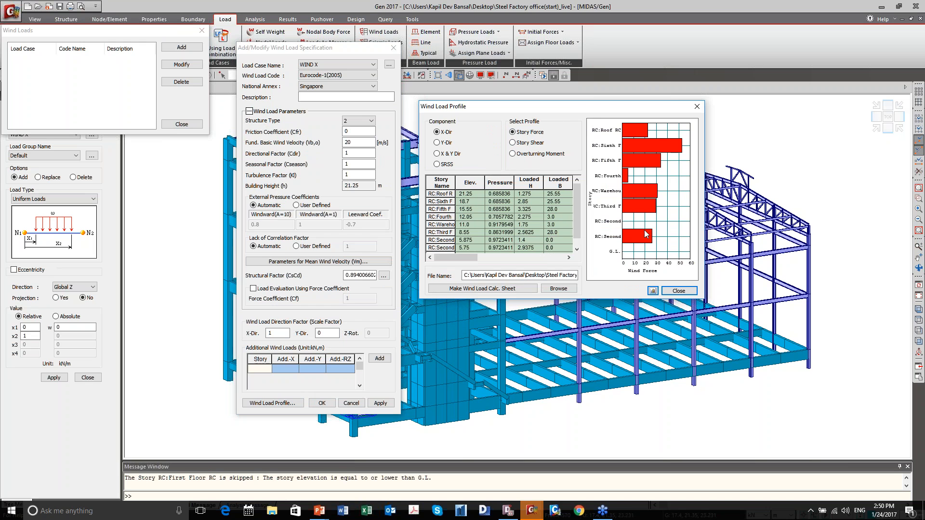
Generate the wind load calculation sheet, review its Eurocode parameters and story wind load tables beside the model, and close it.
click(500, 292)
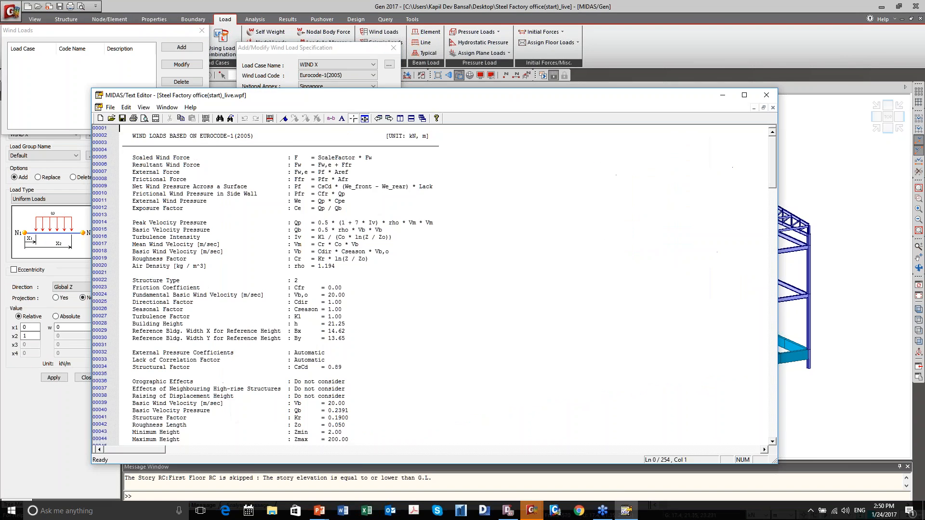
drag(437, 96, 527, 48)
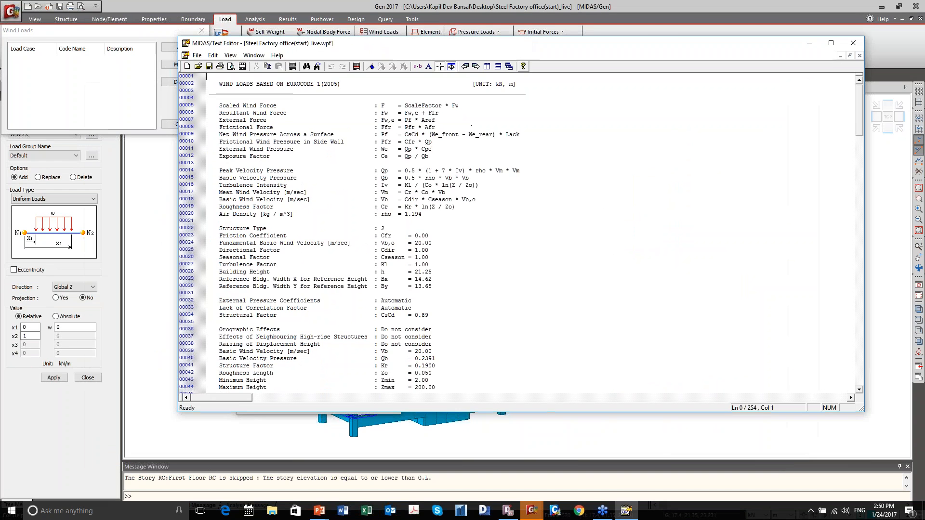
key(super+Right)
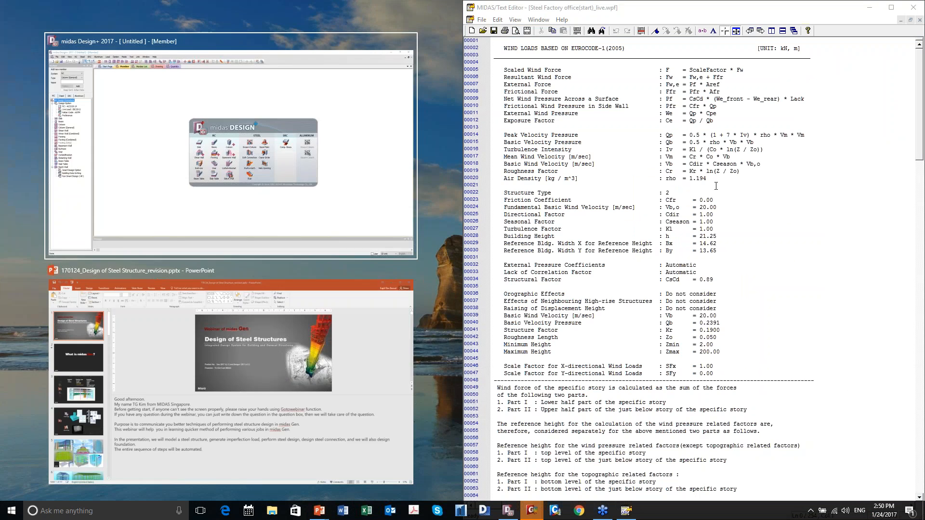
click(716, 187)
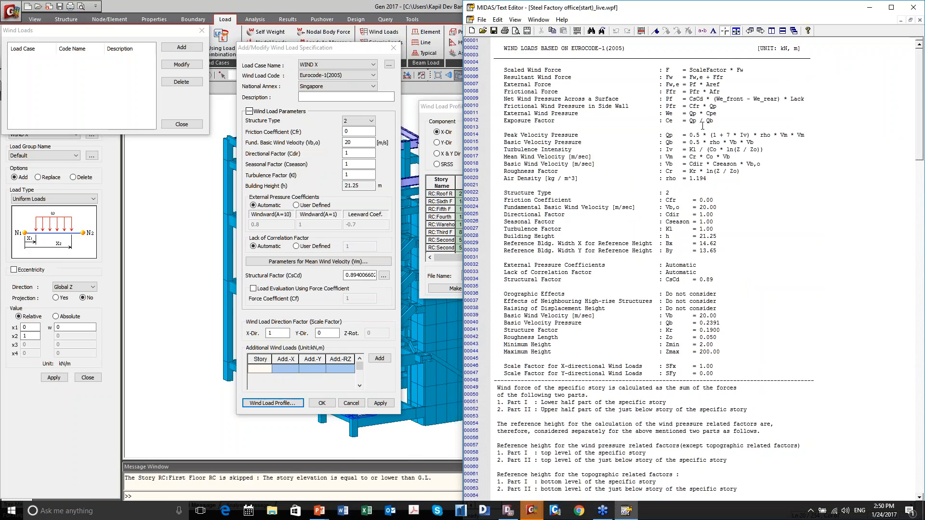
scroll(701, 127, down, 20)
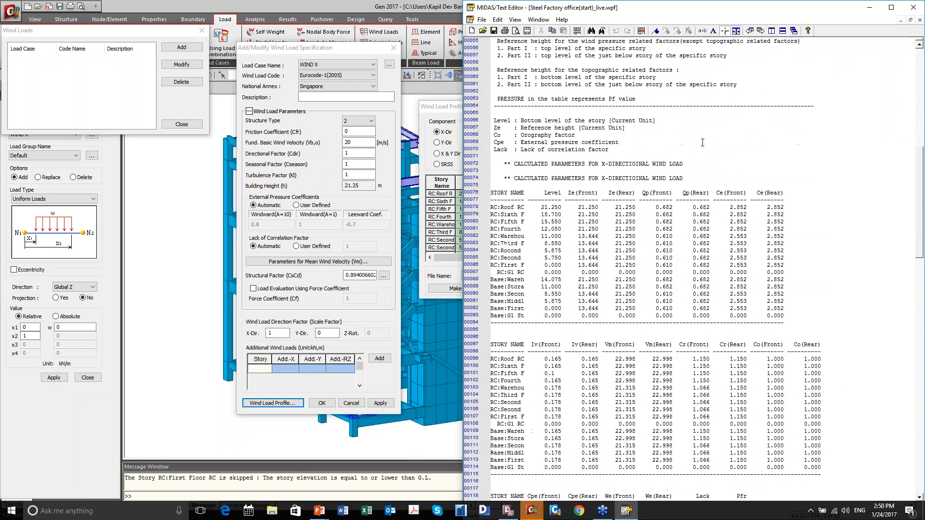
scroll(702, 142, down, 20)
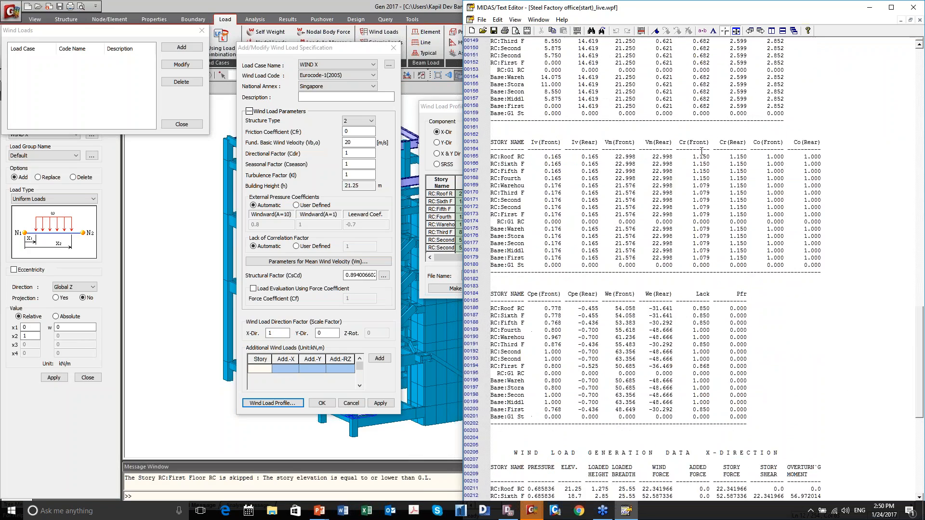
click(912, 7)
Close the wind load profile, accept the WIND X wind load specification and finish the wind load definition.
click(678, 291)
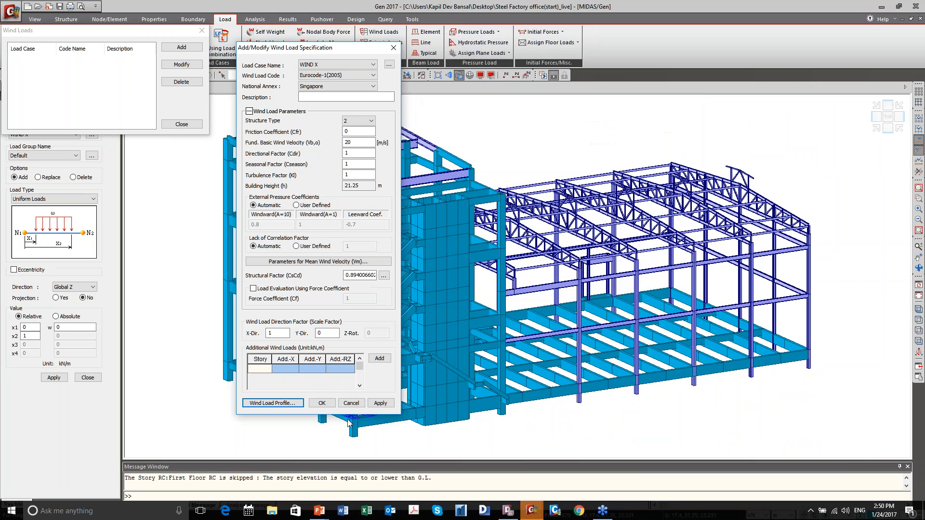
click(328, 405)
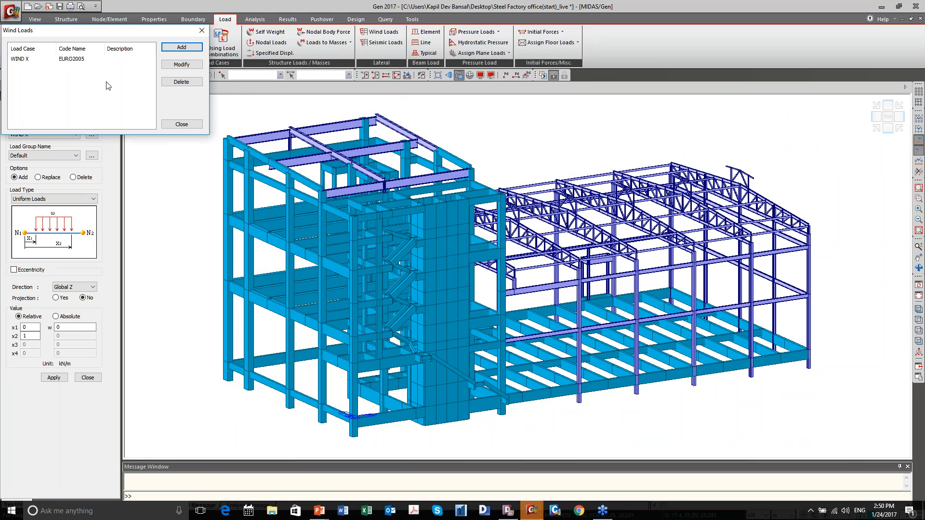
click(182, 125)
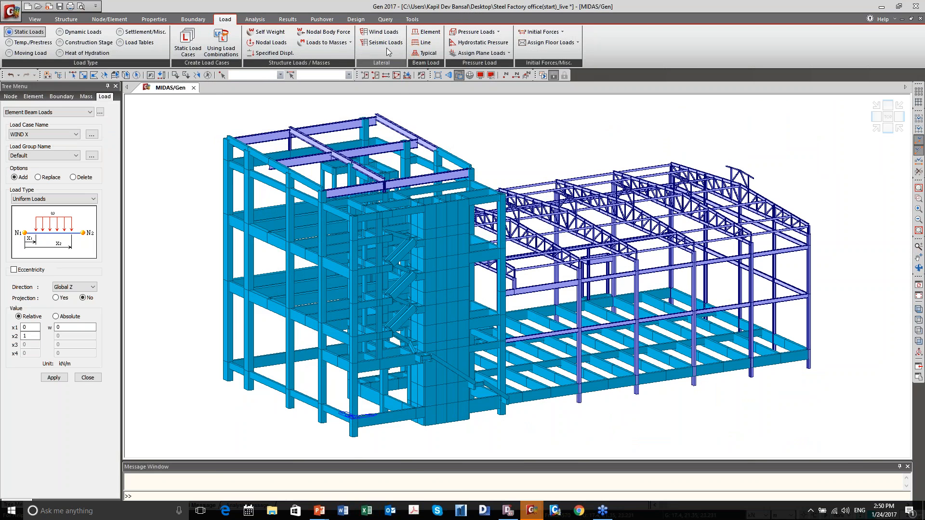
Review the Eurocode-8 static seismic load specification for SEISMIC X without changes, and close the seismic and element beam load settings.
click(187, 51)
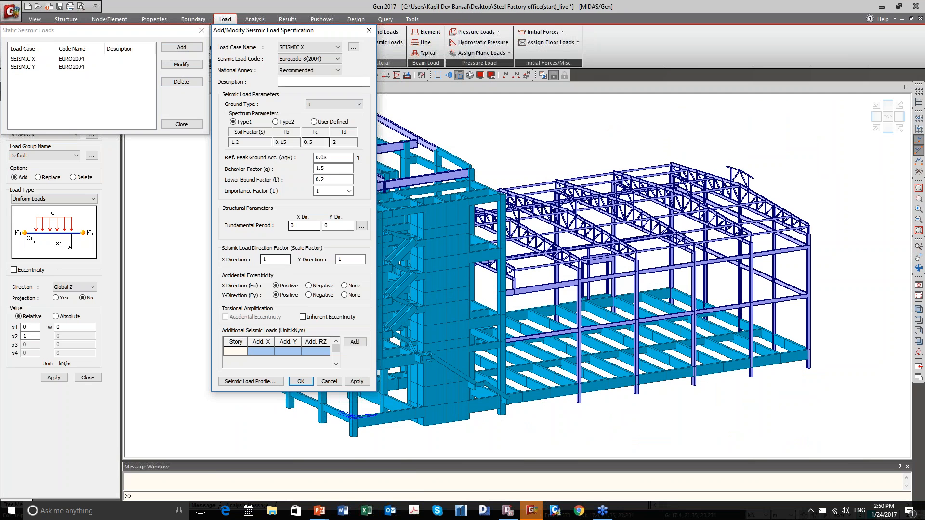
click(369, 32)
click(202, 33)
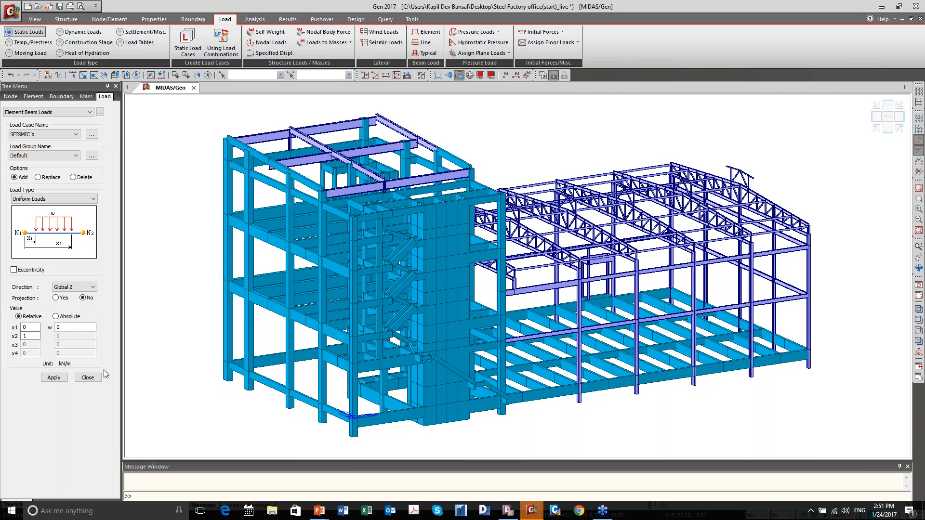
click(92, 377)
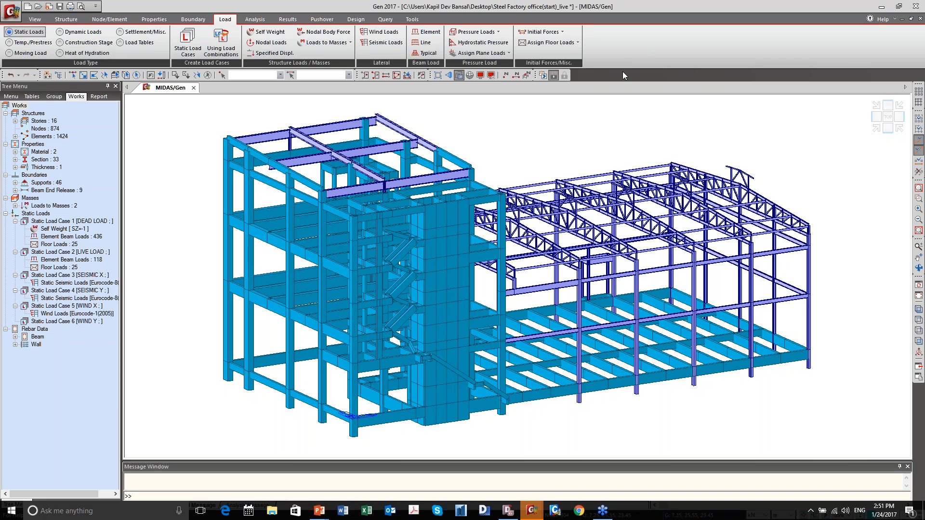
Switch to the PowerPoint slide show and advance to the Imperfection Load slide.
key(alt+Tab)
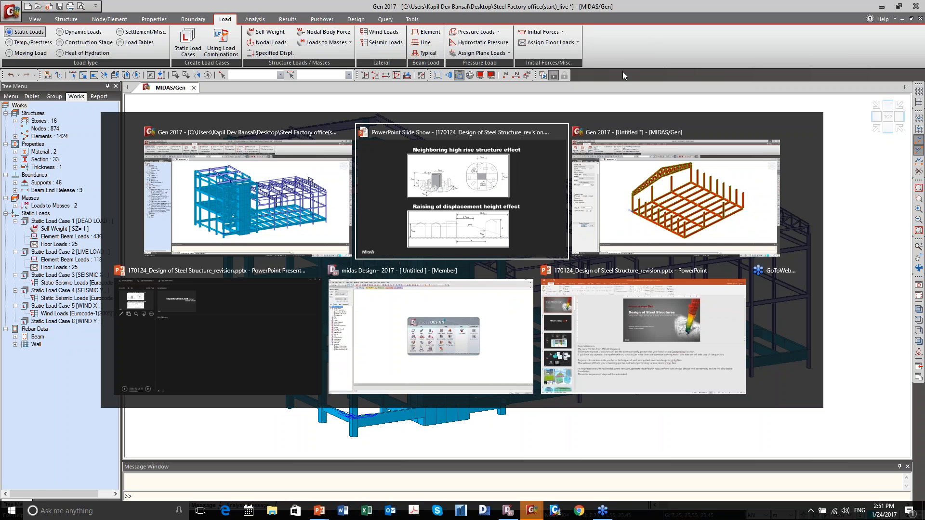
key(Right)
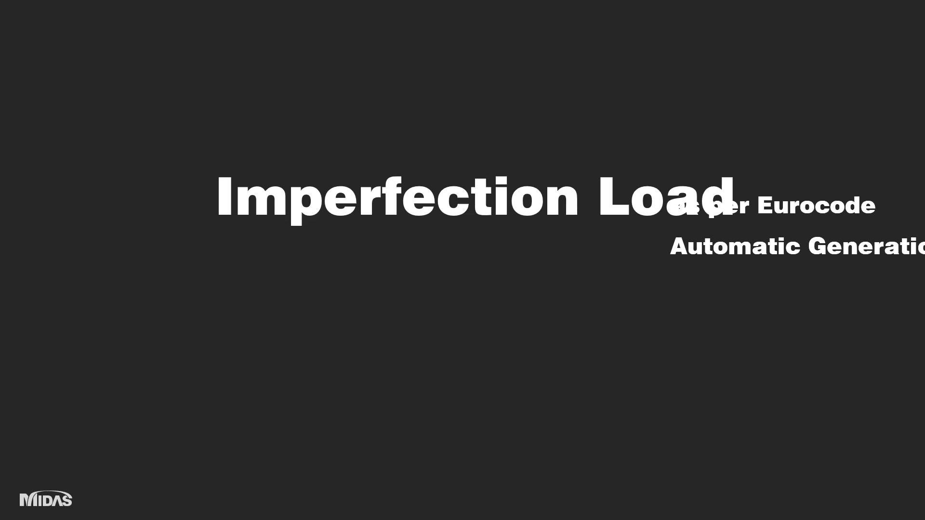
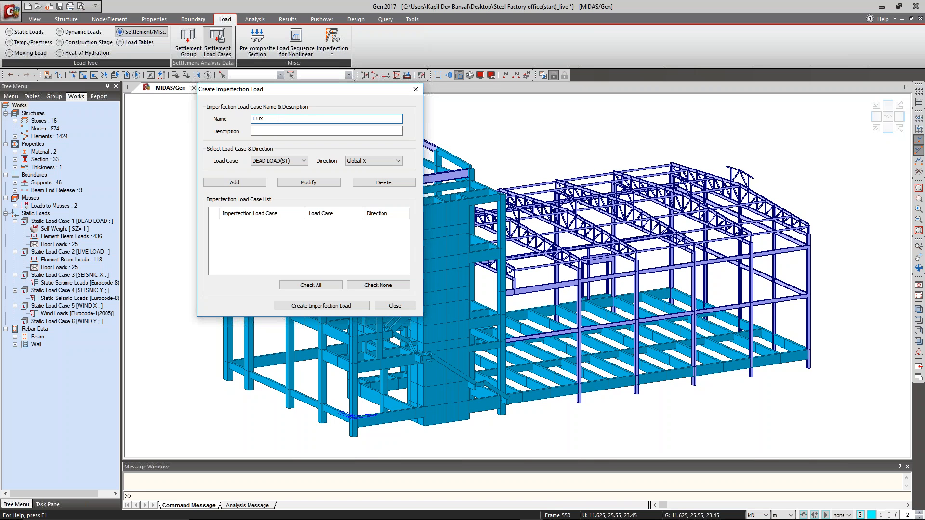
Add EHx imperfection load cases in the Global-X direction for DEAD LOAD and LIVE LOAD.
click(289, 162)
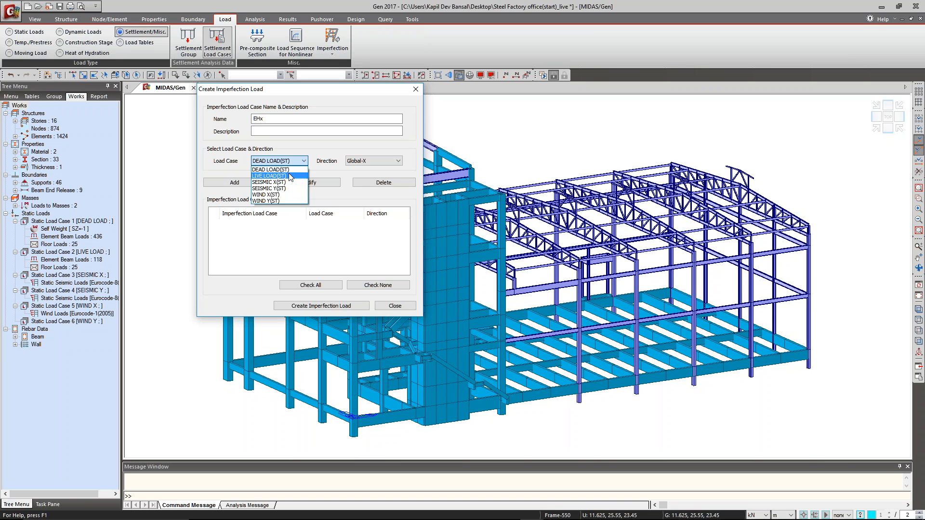
click(289, 170)
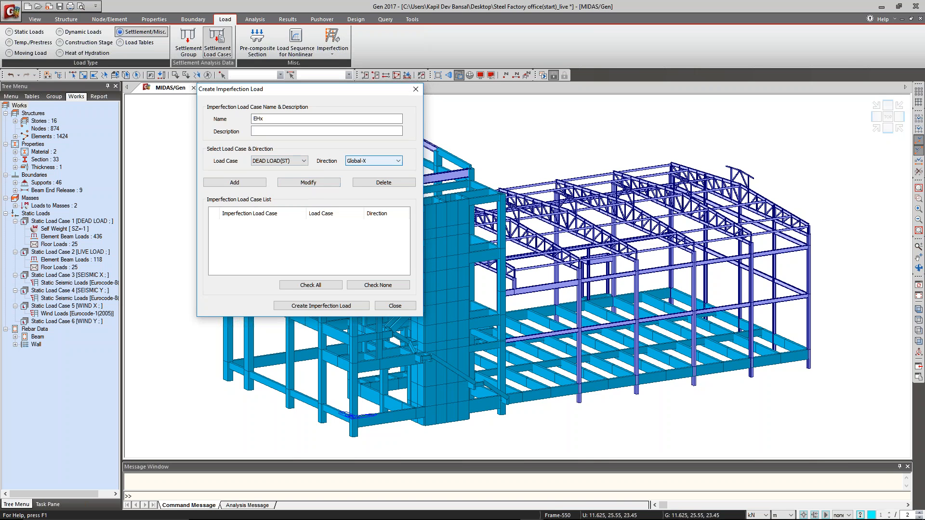
click(234, 182)
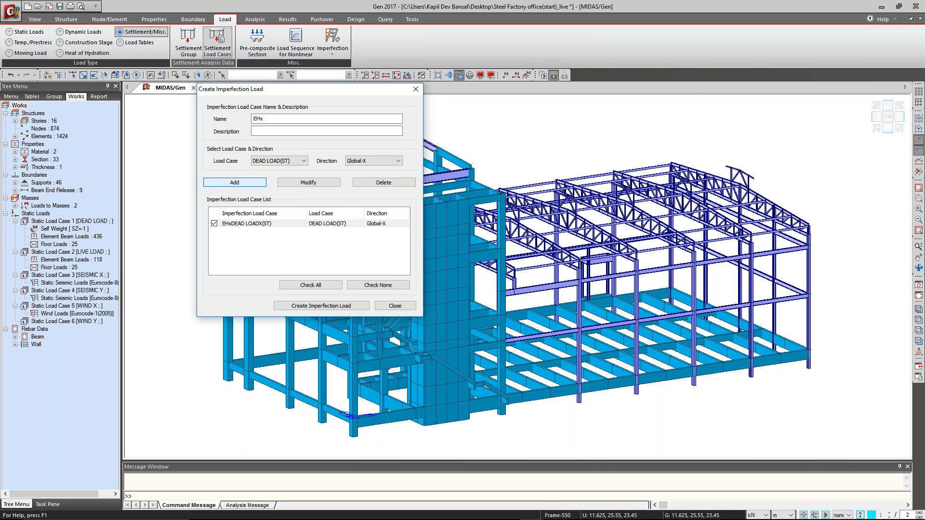
click(282, 161)
click(268, 175)
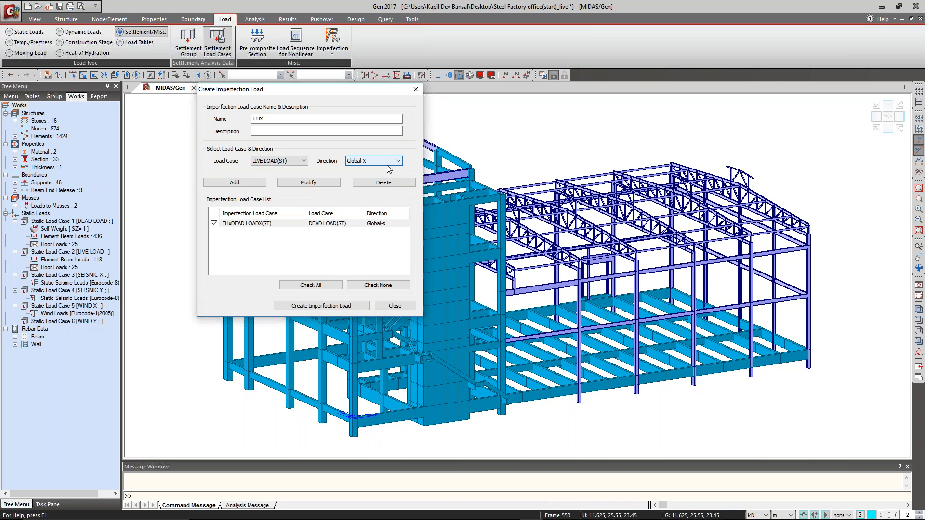
click(251, 182)
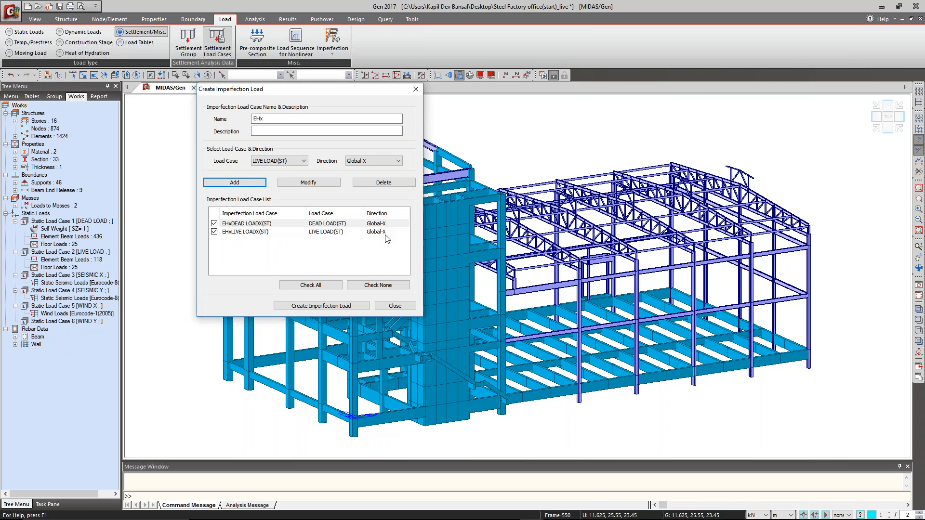
Rename the imperfection load case EHy and add DEAD LOAD and LIVE LOAD cases in the Global-Y direction.
click(293, 119)
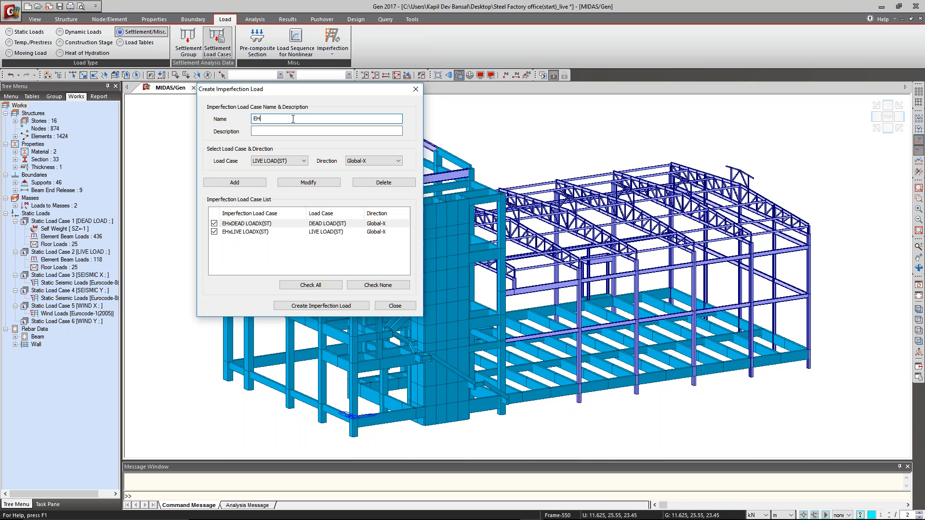
click(284, 161)
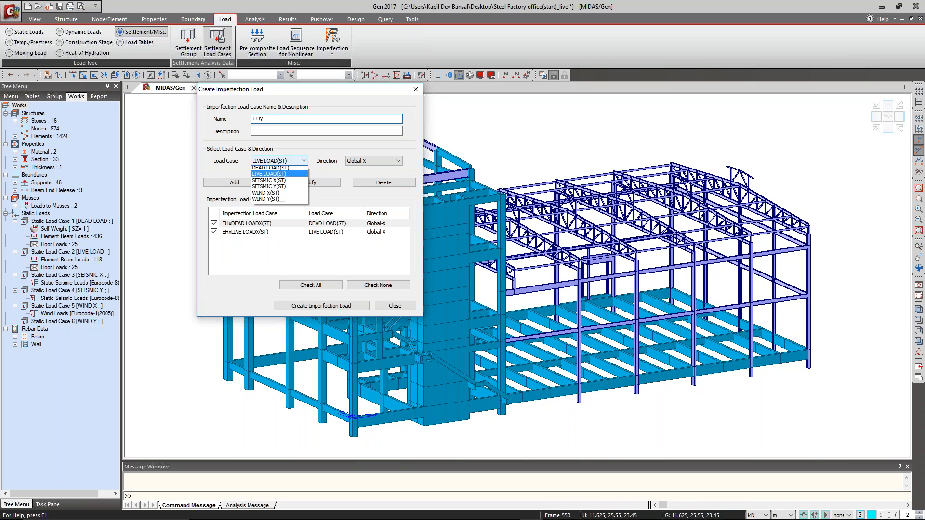
click(272, 170)
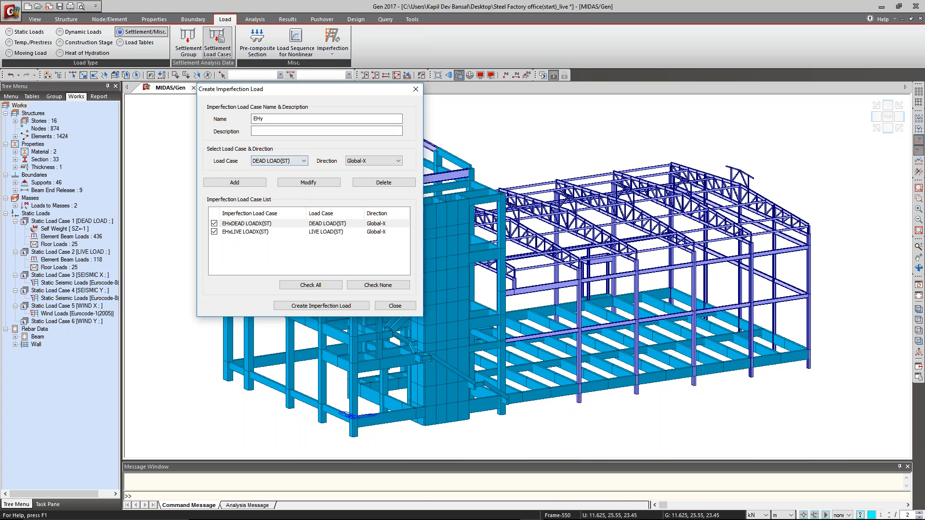
click(360, 161)
click(355, 176)
click(234, 182)
click(268, 161)
click(272, 175)
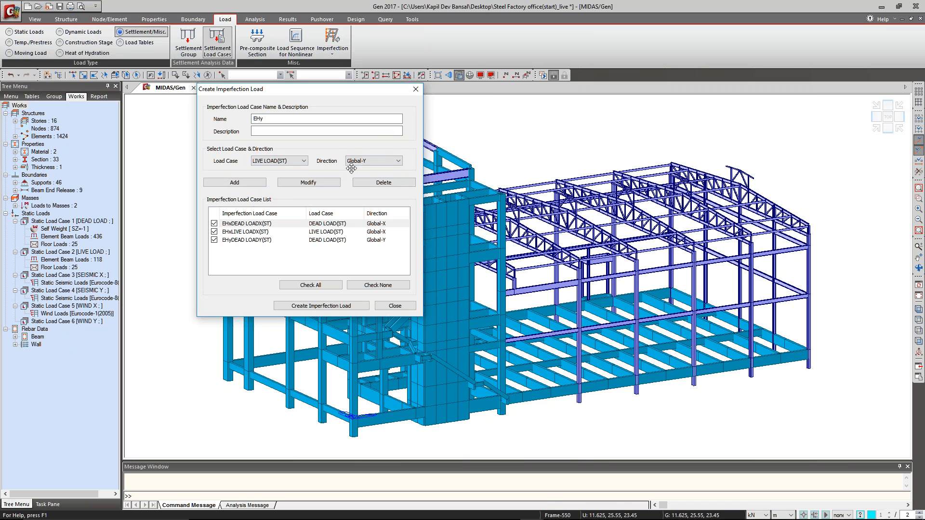
click(250, 187)
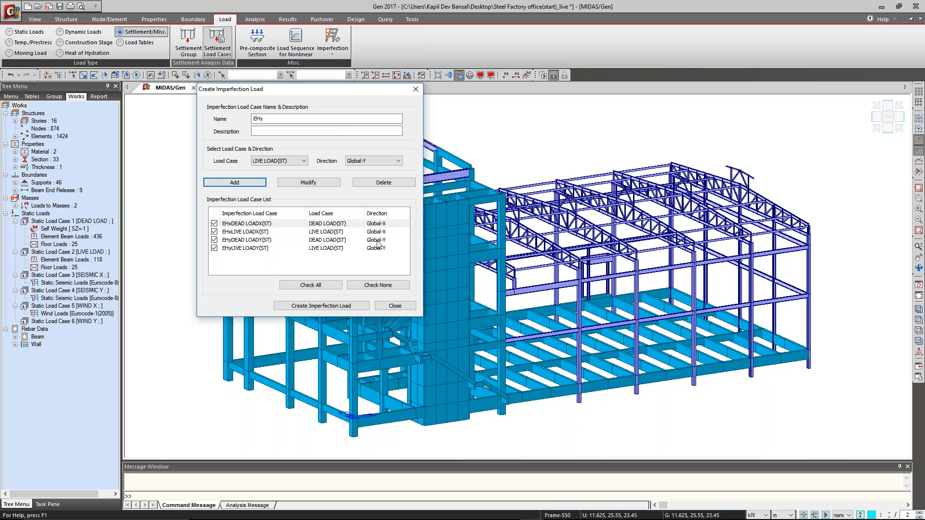
Create the imperfection loads from all four listed EHx and EHy cases and close the imperfection load settings.
click(277, 161)
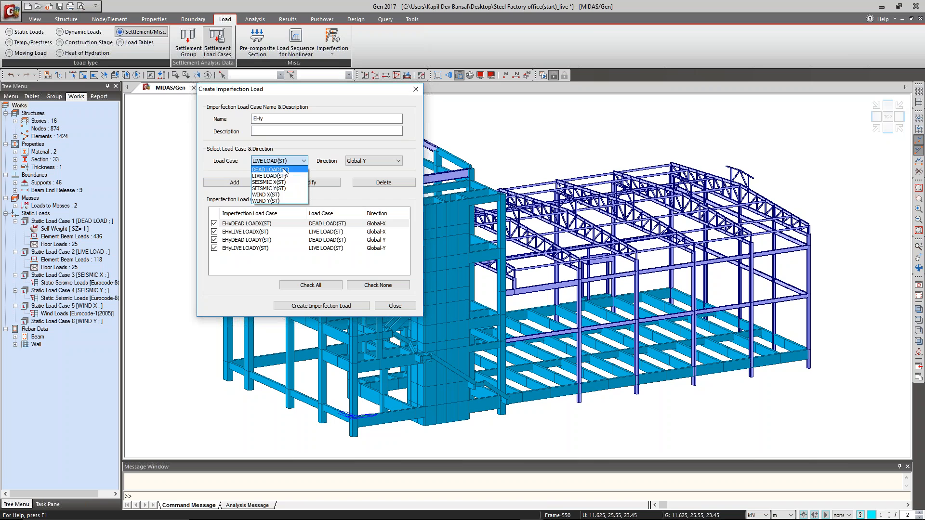
click(342, 193)
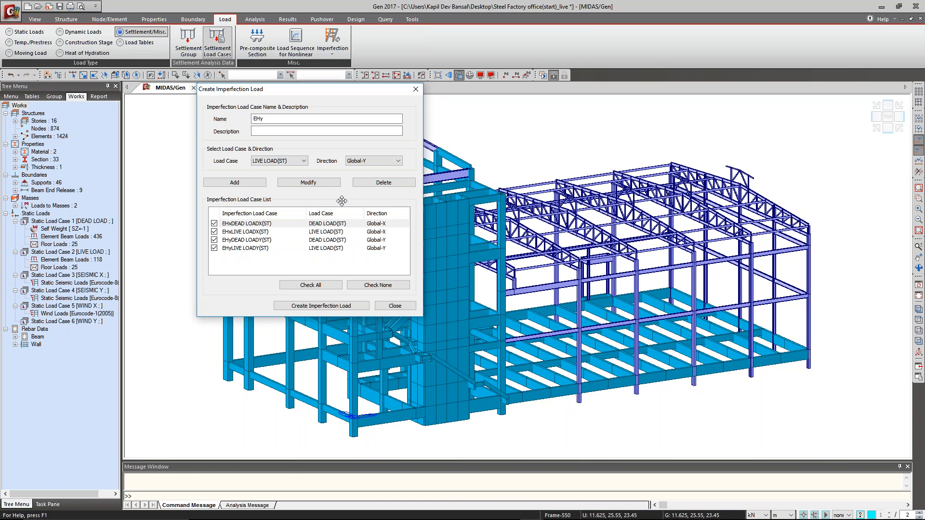
click(339, 308)
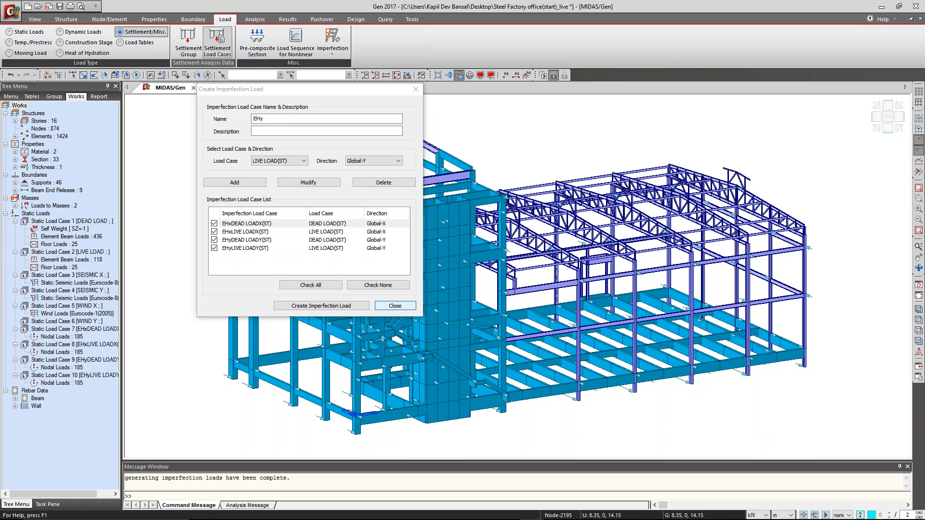
click(395, 306)
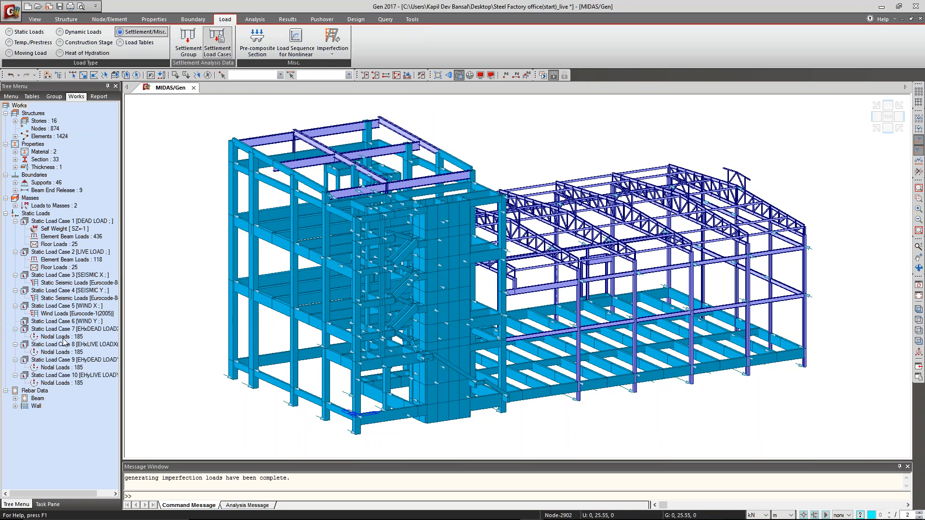
Show the model as wireframe and display the nodal loads of static load case 7, EHxDEAD LOADX.
click(458, 75)
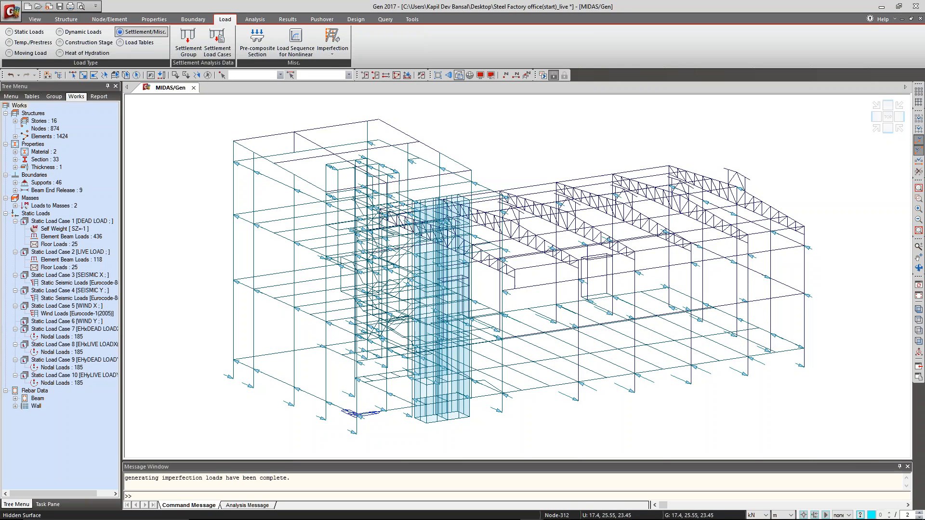
ctrl+middle_drag(439, 185, 464, 206)
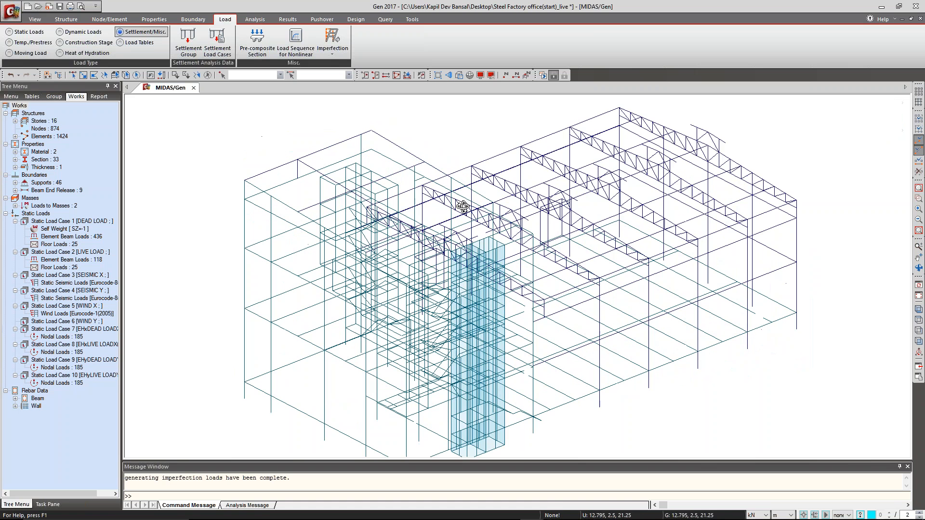
right_click(74, 337)
click(91, 358)
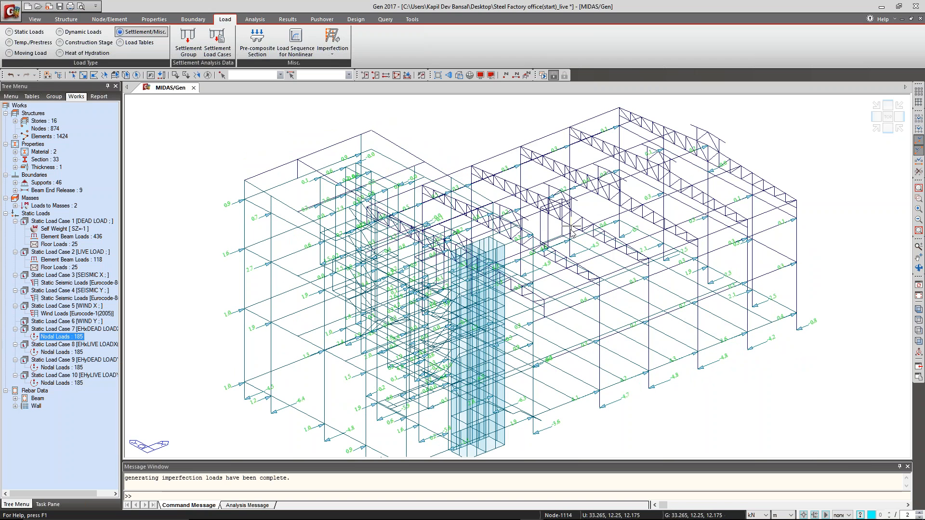
Set the node number labels to font size 10 with a dark red foreground in the display options.
key(ctrl+e)
click(421, 362)
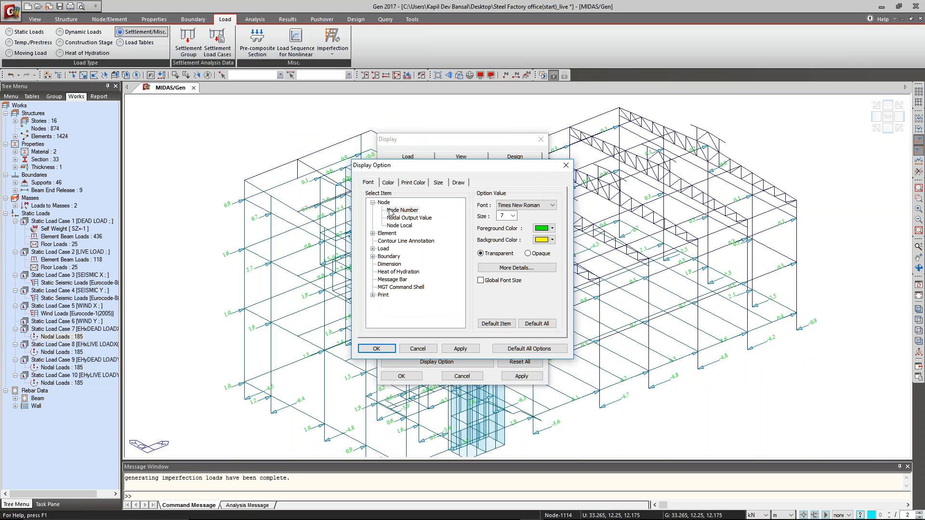
click(512, 215)
click(506, 237)
click(552, 228)
click(550, 247)
click(460, 348)
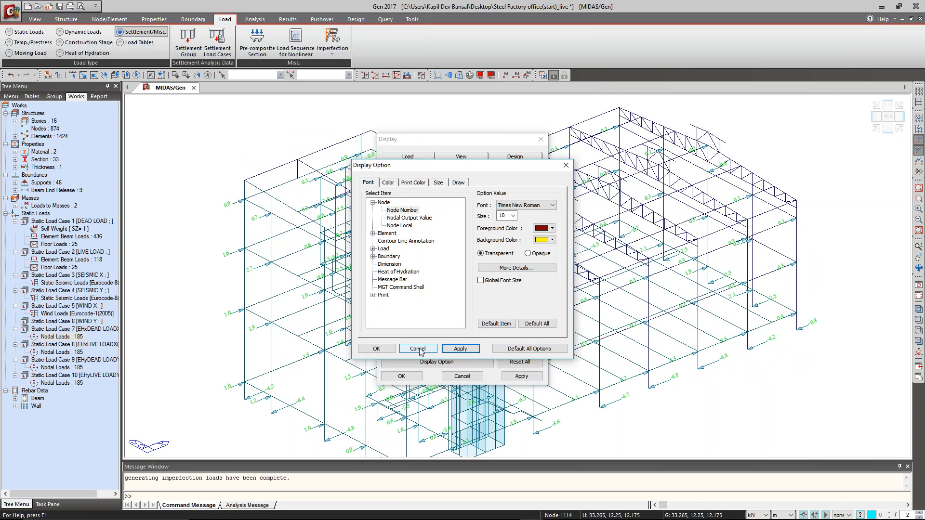
Give the load value labels the same larger dark red font and accept the display settings.
click(373, 248)
click(399, 256)
click(512, 215)
click(501, 237)
click(460, 349)
click(376, 348)
click(401, 376)
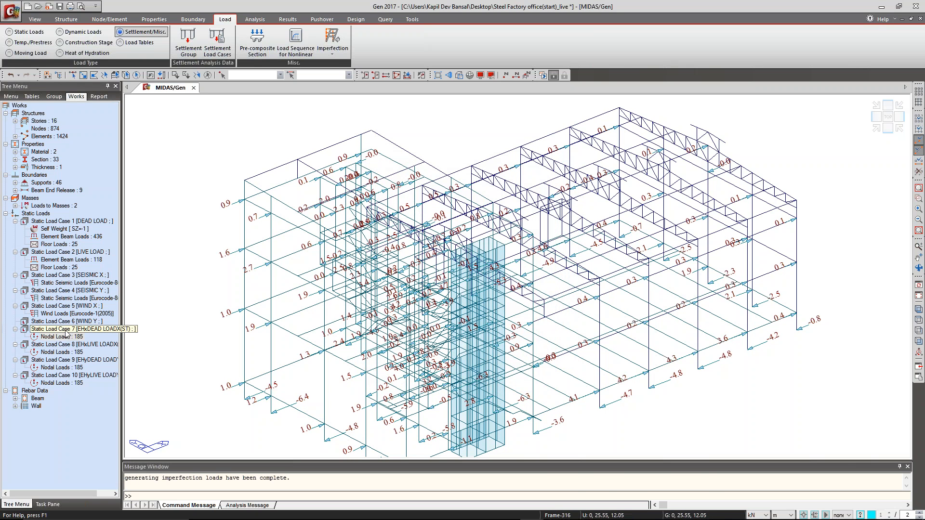
Display the nodal loads of static load case 8, EHxLIVE LOADX, and examine their distribution over the frame.
right_click(71, 352)
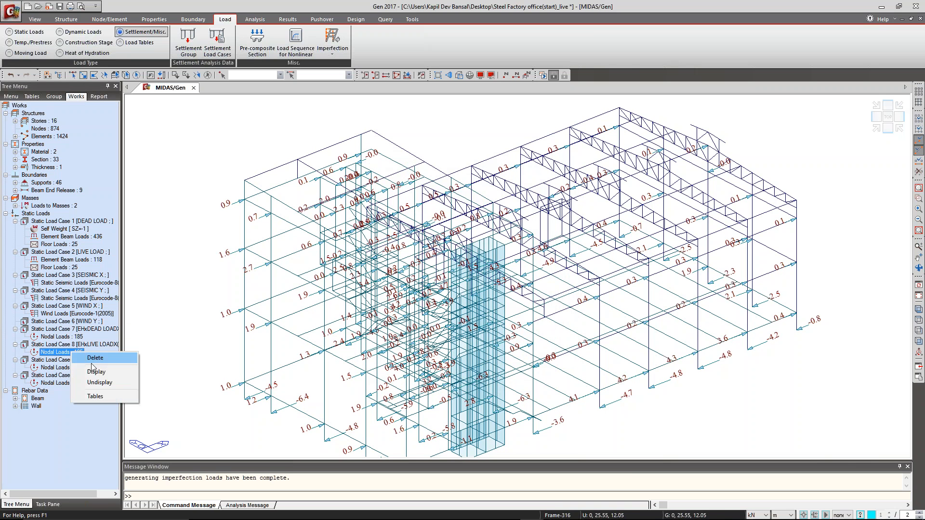
click(96, 372)
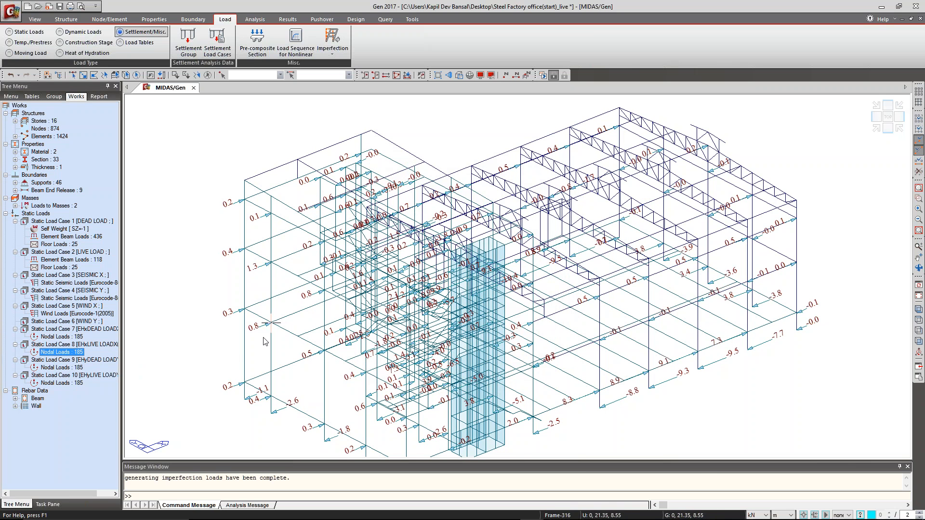
middle_drag(290, 351, 279, 325)
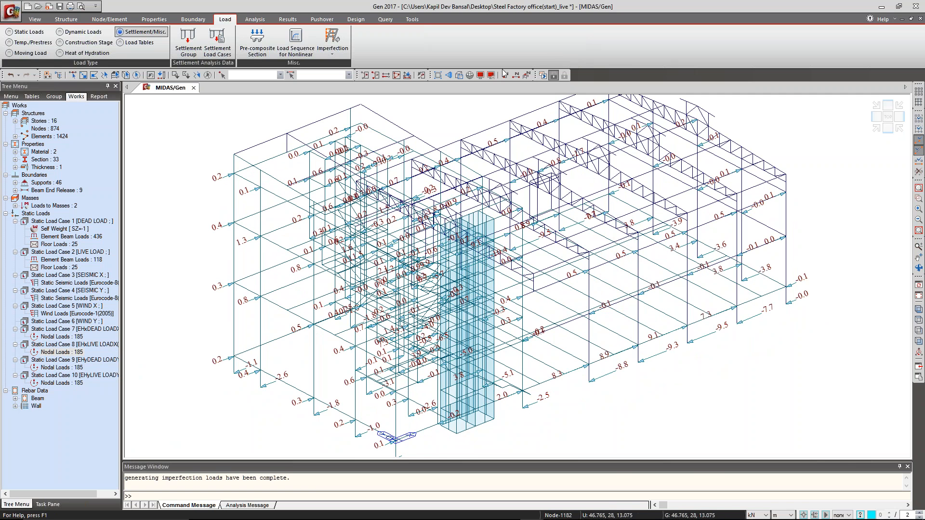
middle_drag(472, 197, 527, 239)
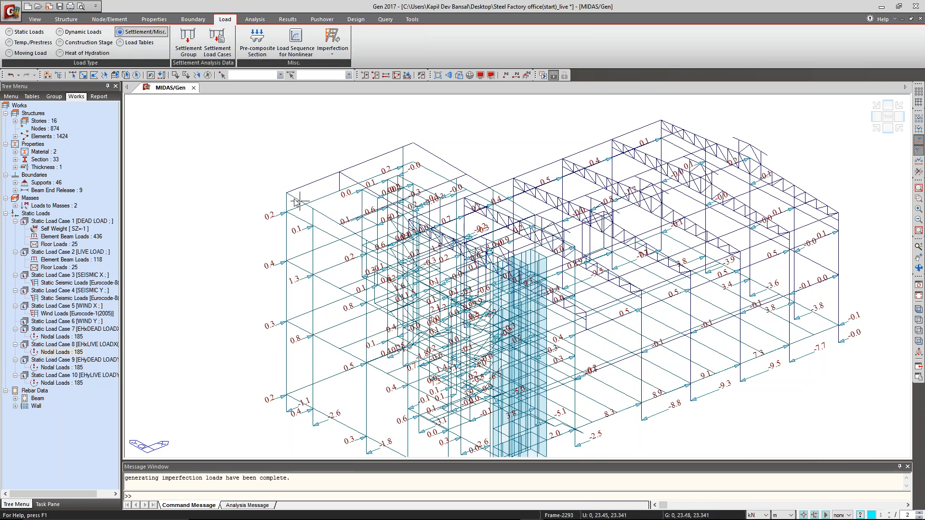
Hide the nodal loads of static load case 8 from the model view.
click(66, 19)
click(62, 352)
right_click(61, 353)
click(95, 383)
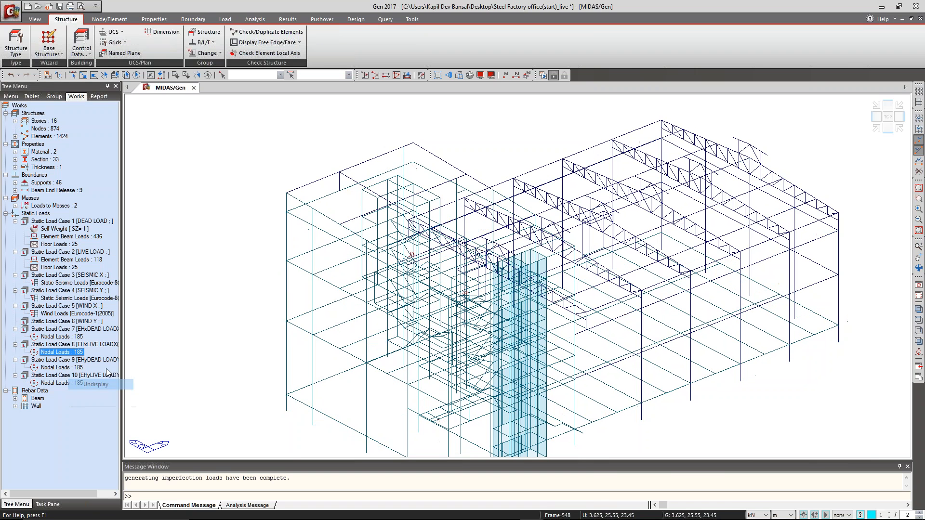
Turn on the story name labels and examine the RC and Base stories in front elevation and shaded 3D view.
click(888, 128)
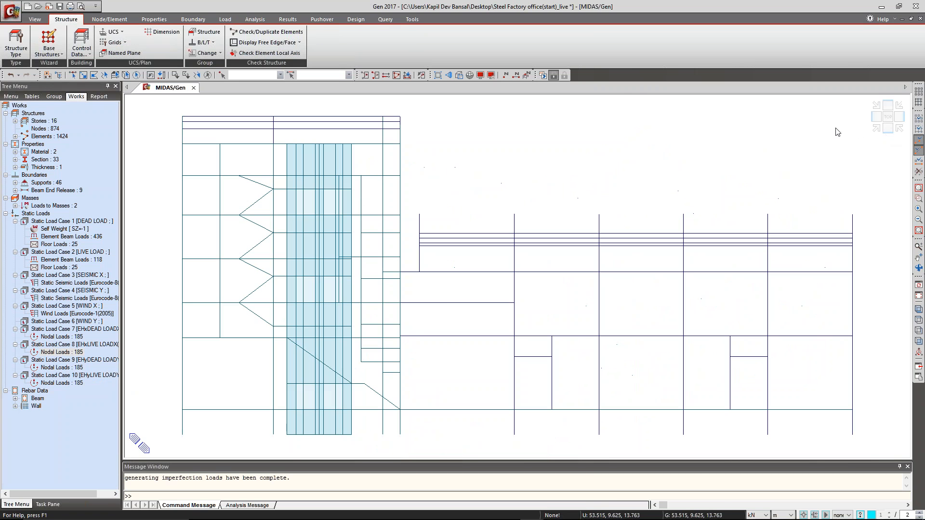
click(525, 74)
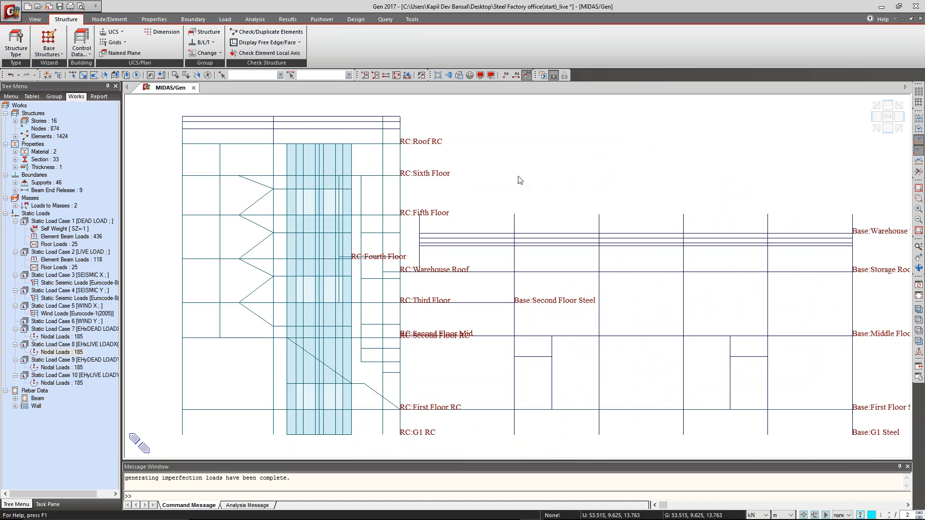
ctrl+middle_drag(372, 143, 455, 188)
scroll(457, 189, down, 2)
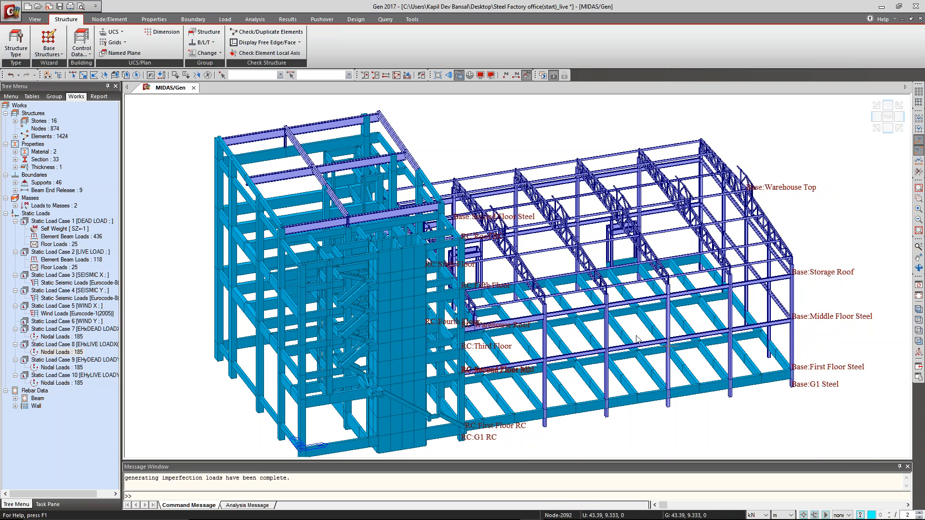
middle_drag(581, 297, 591, 275)
scroll(590, 275, down, 3)
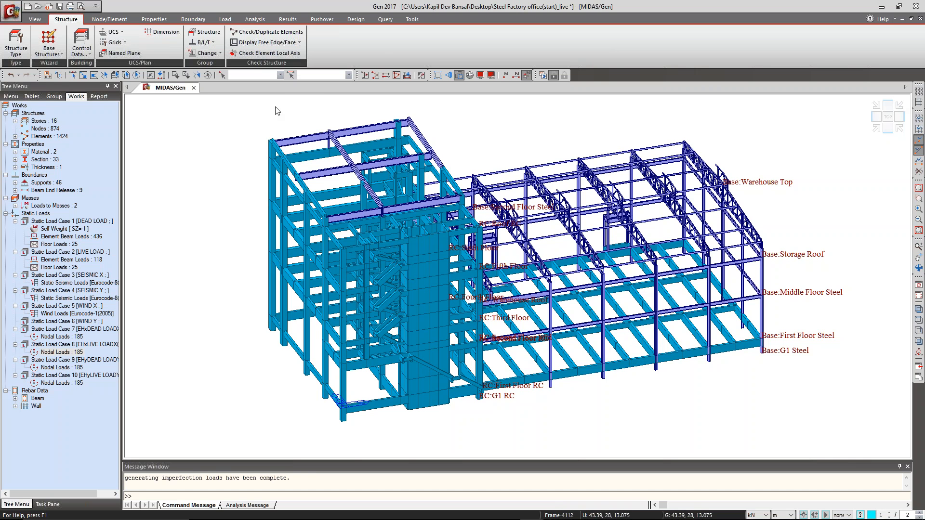
Review the story data table for the levels, heights and floor diaphragms of the RC and Base modules, and close it.
click(81, 44)
click(94, 76)
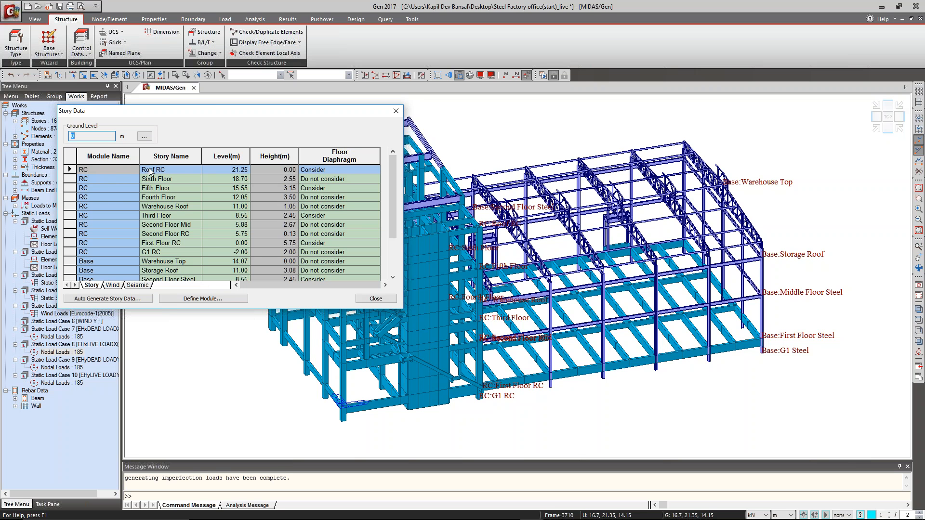
drag(393, 221, 408, 265)
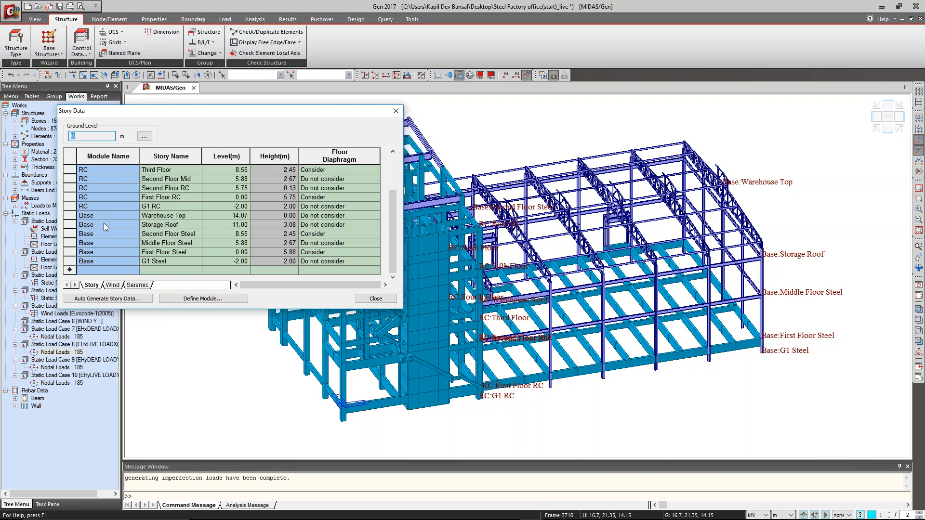
click(380, 299)
Open the imperfection data and review the story heights and column counts for the RC and Base modules.
click(225, 19)
click(132, 31)
click(332, 50)
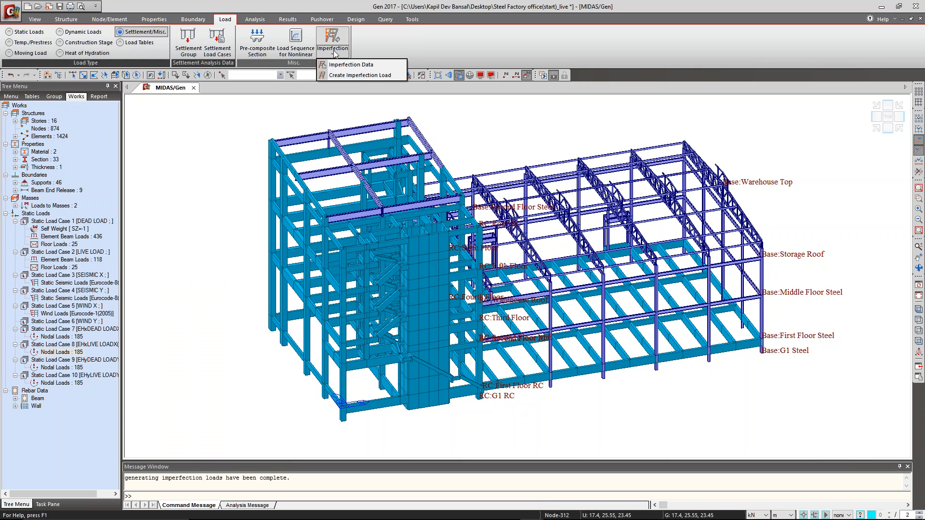
click(358, 65)
drag(385, 153, 252, 111)
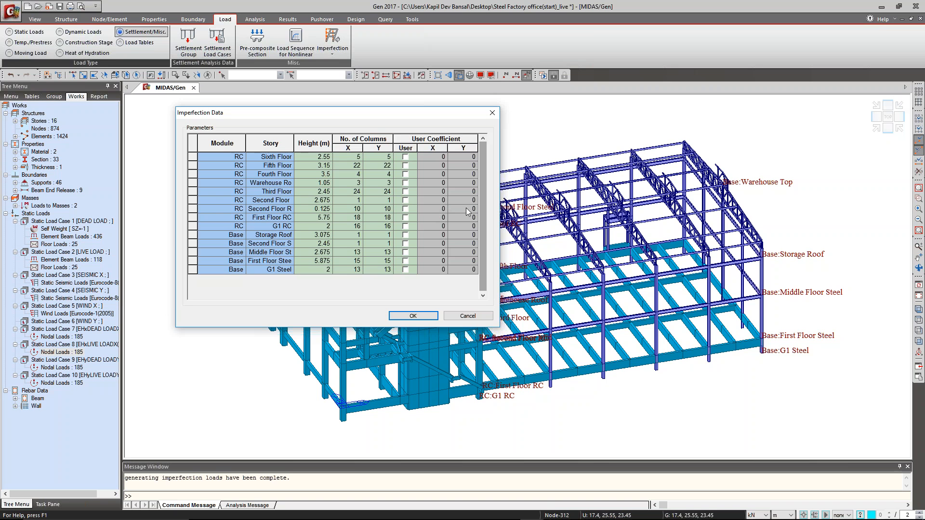
Try enabling user coefficients for the RC Sixth Floor and Fifth Floor, clear both, and close the imperfection data without saving.
click(405, 157)
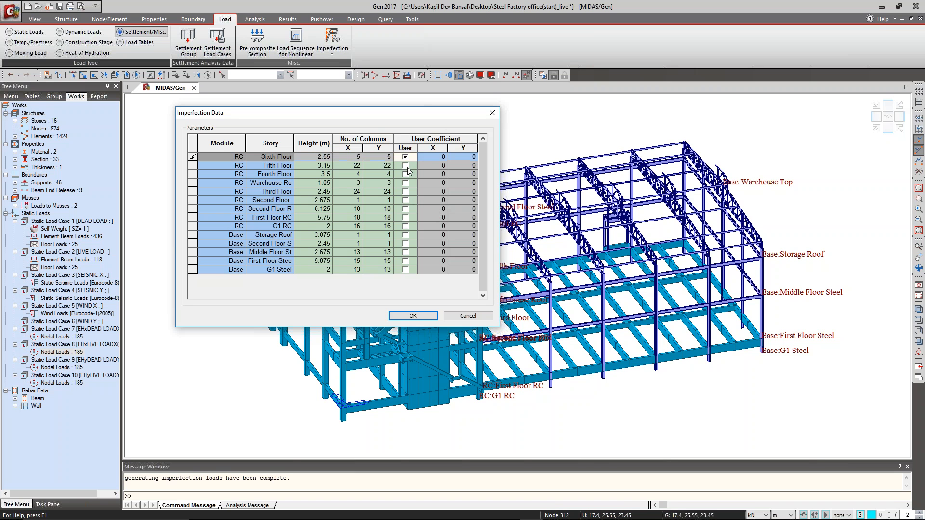
click(406, 166)
click(446, 158)
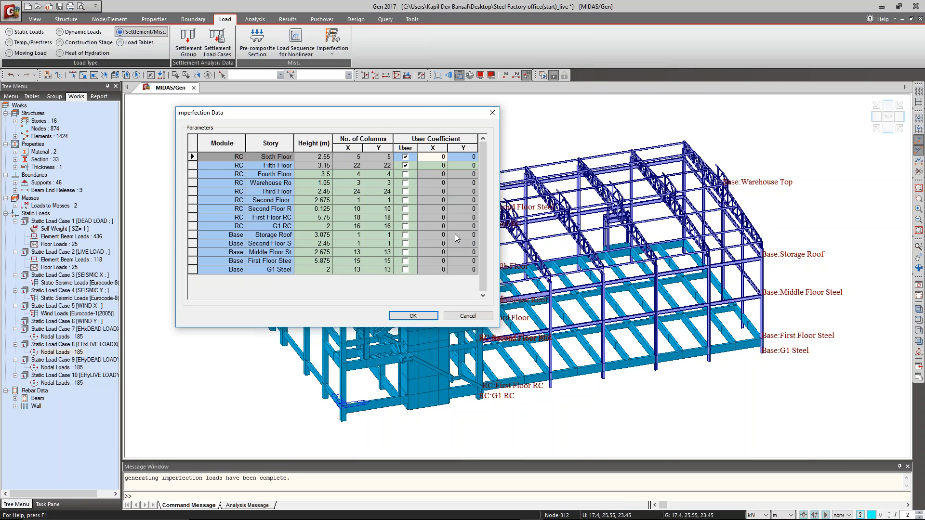
click(406, 157)
click(406, 167)
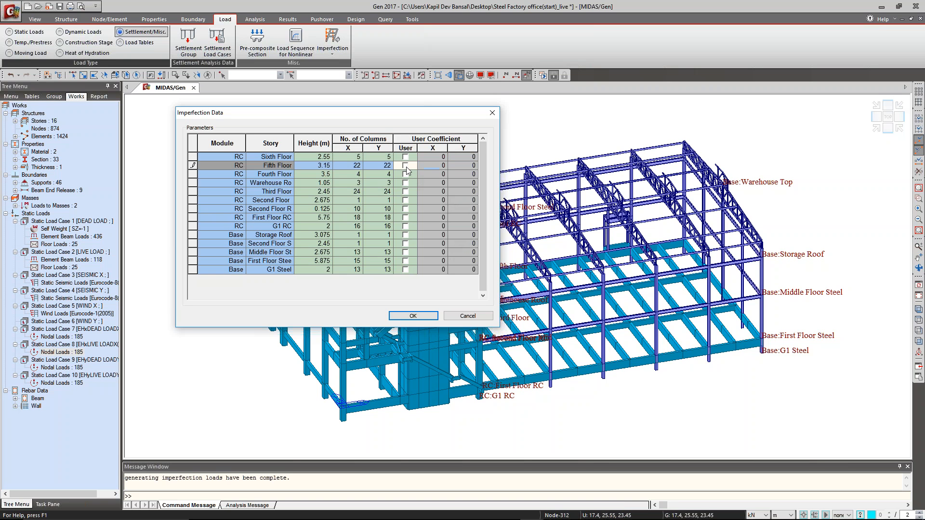
click(467, 316)
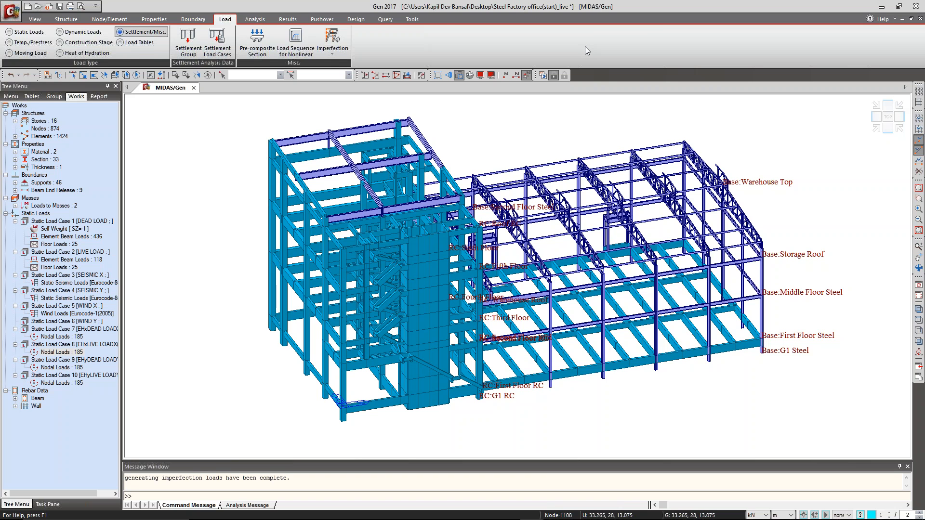
Open the load combinations and start automatic generation for the General combination list.
click(281, 22)
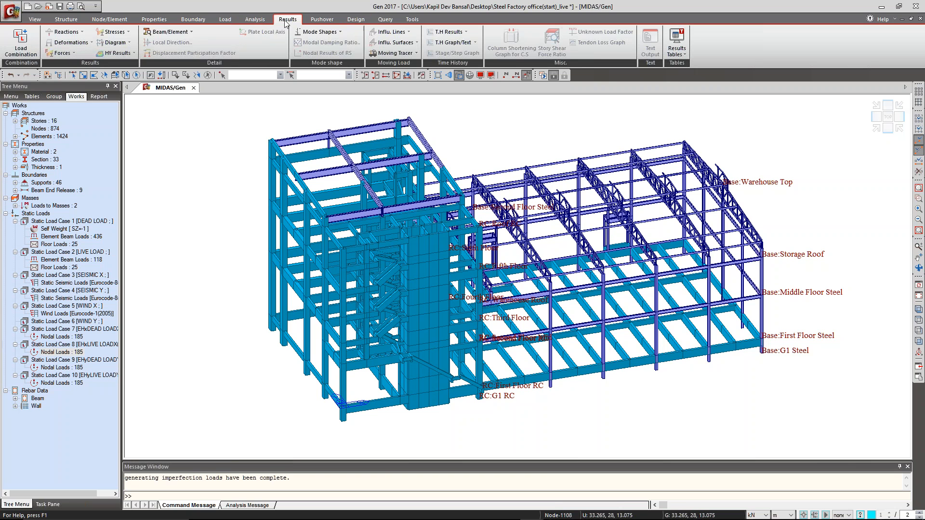
click(20, 52)
drag(145, 5, 242, 96)
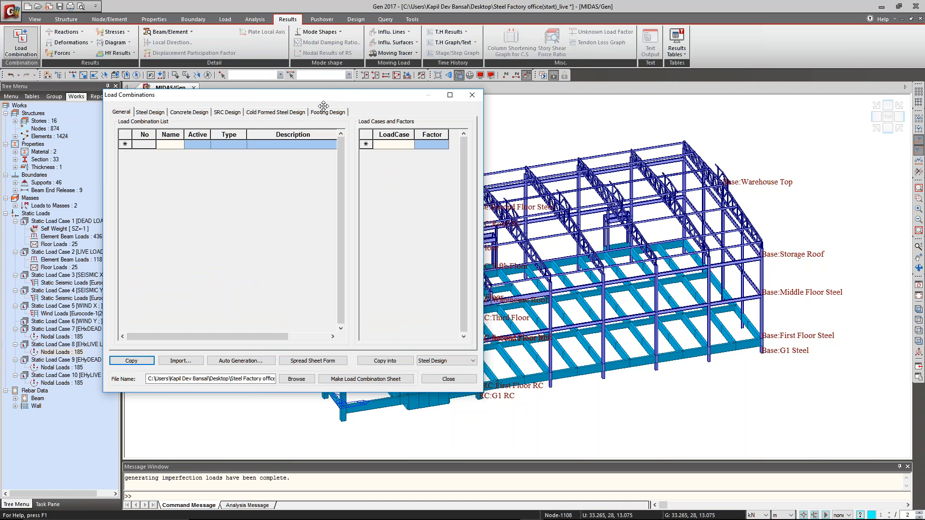
click(240, 360)
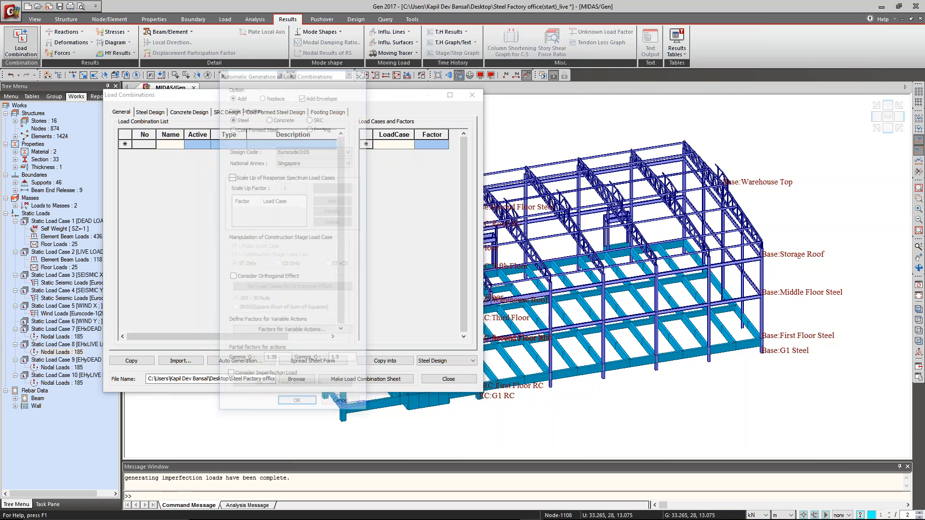
drag(319, 78, 532, 69)
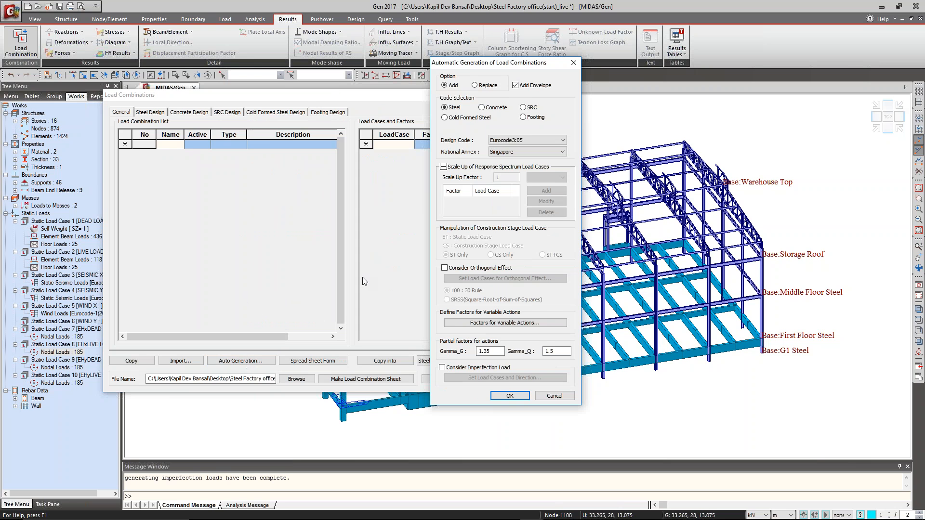
drag(501, 64, 442, 79)
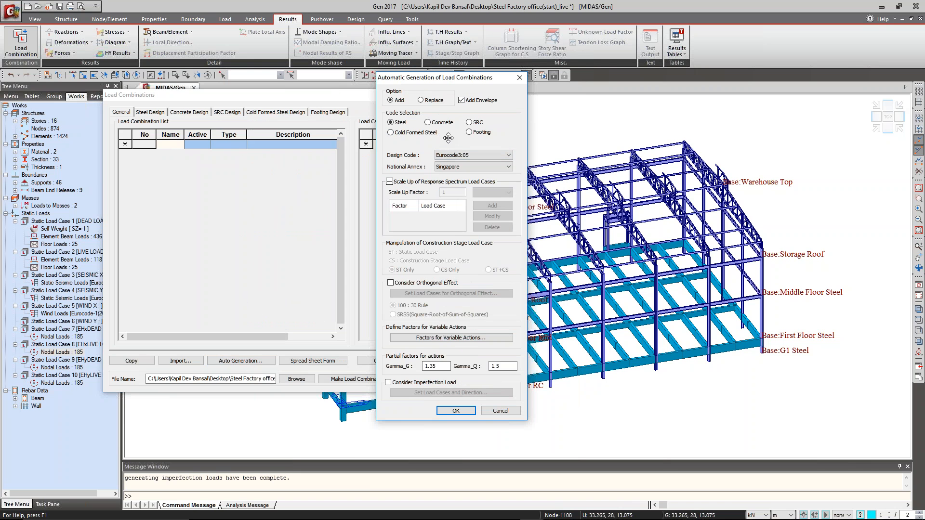
Select Eurocode3:05 as the steel design code and Singapore as the national annex.
click(460, 155)
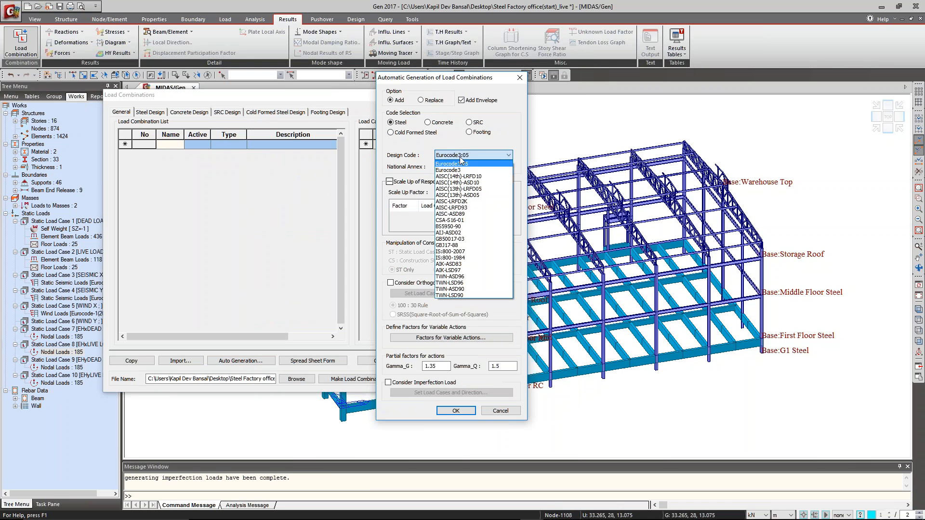
click(460, 159)
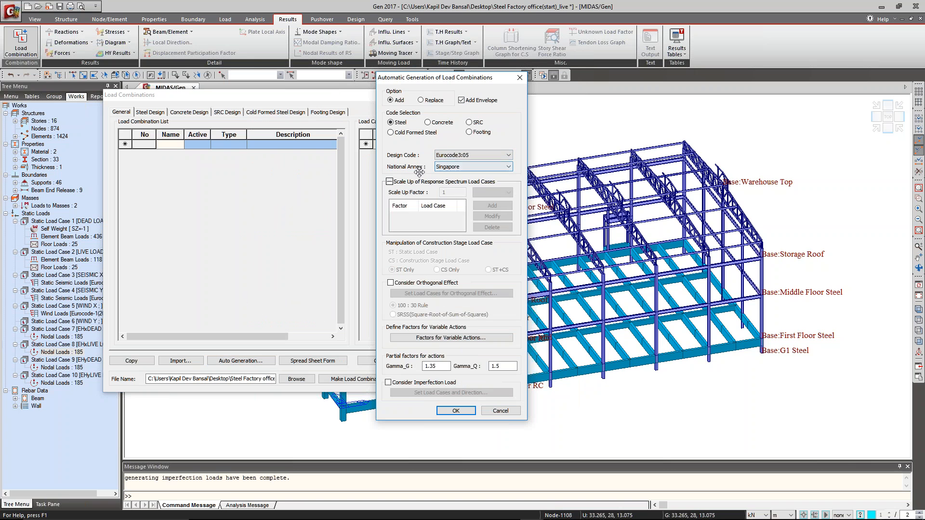
click(472, 167)
click(463, 173)
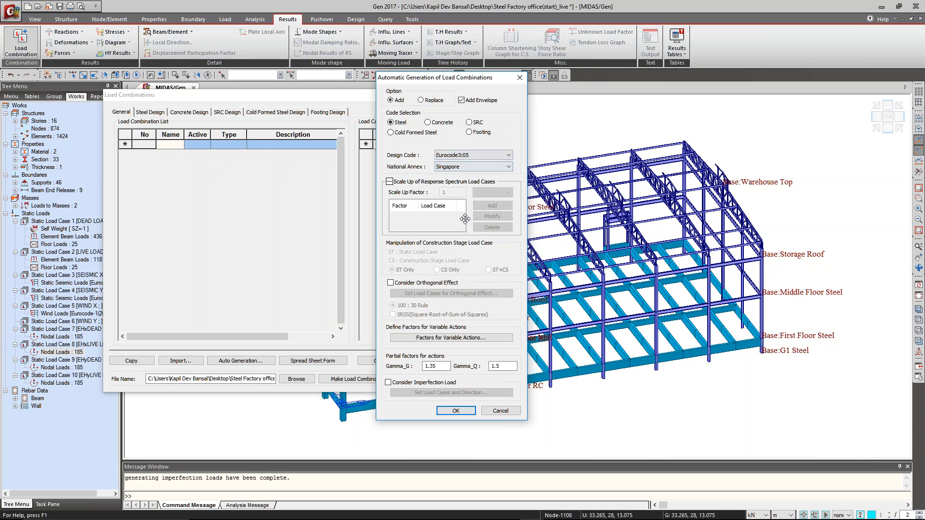
Review the Psi0, Psi1 and Psi2 factors for the live and wind variable actions and accept them.
click(465, 339)
drag(432, 187, 548, 169)
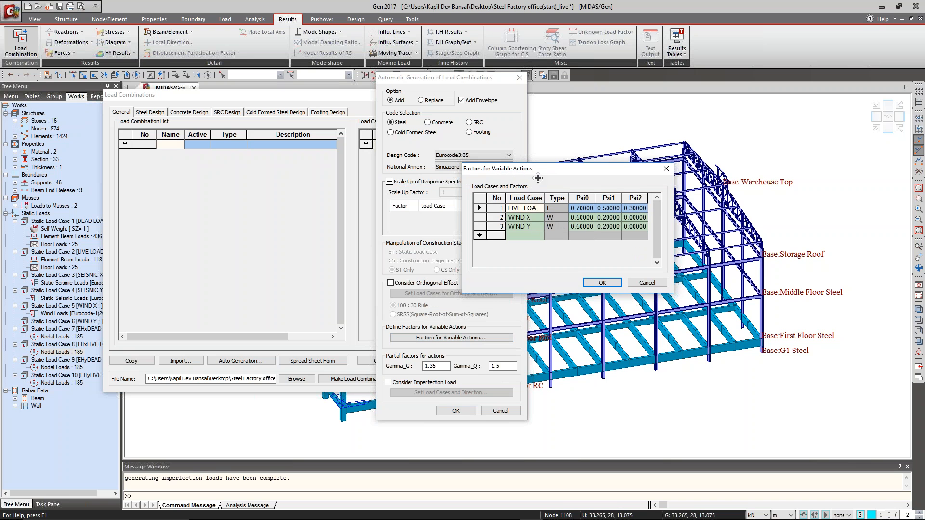
drag(545, 171, 557, 200)
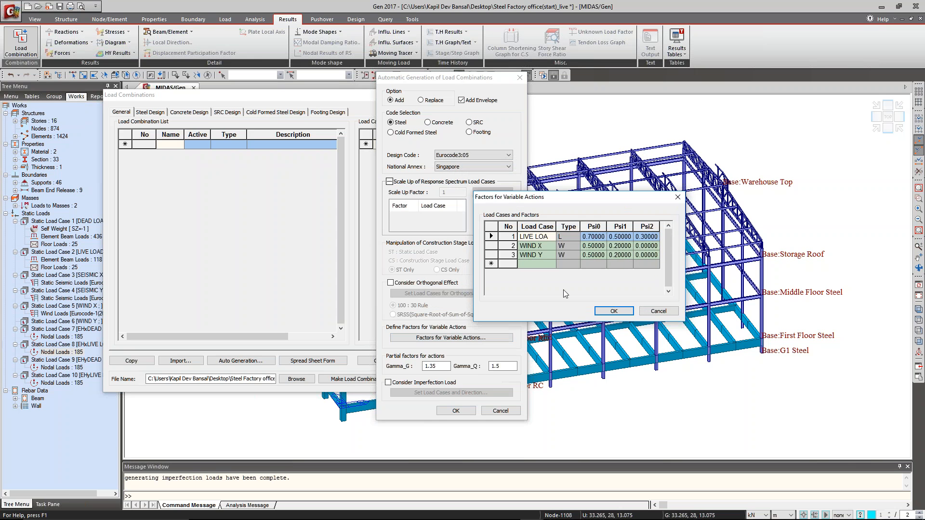
click(614, 311)
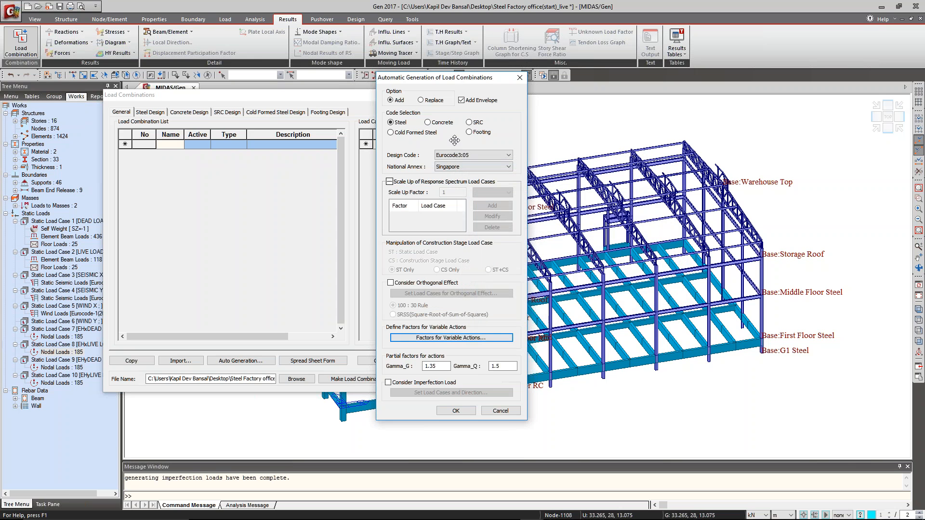
Enable imperfection loads, check their paired load cases and directions, and cancel the General combination generation.
drag(464, 88, 469, 85)
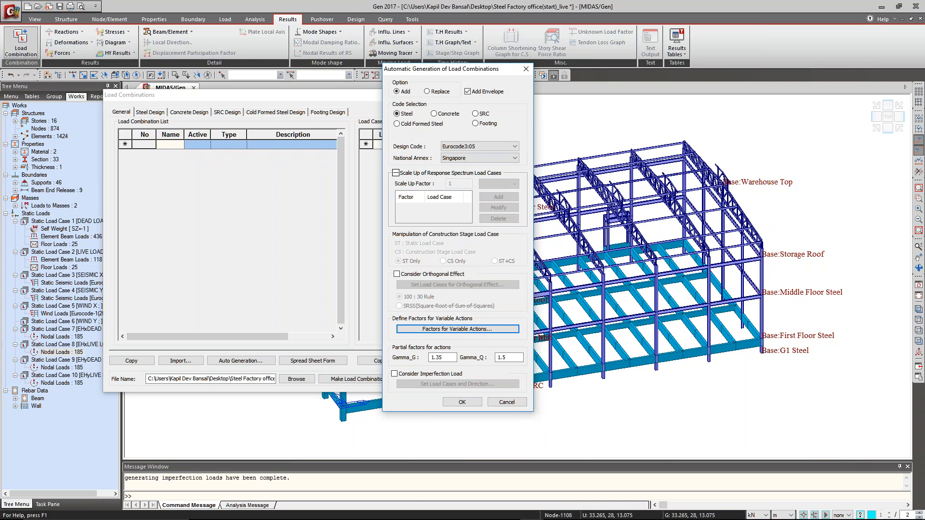
click(438, 375)
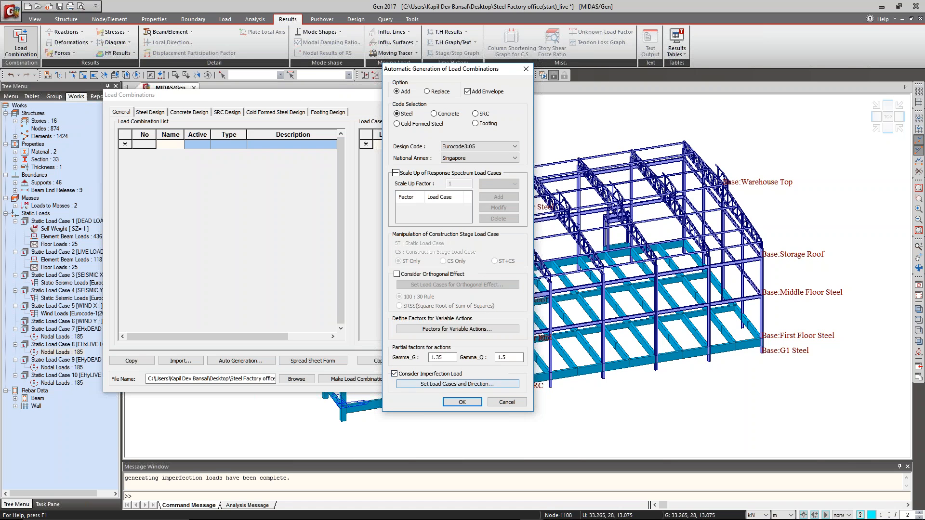
click(435, 385)
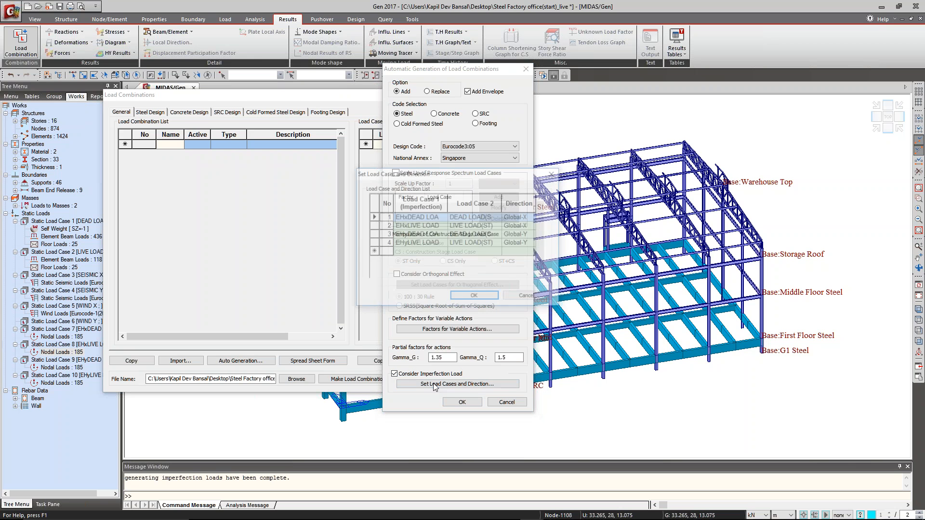
drag(460, 178, 545, 178)
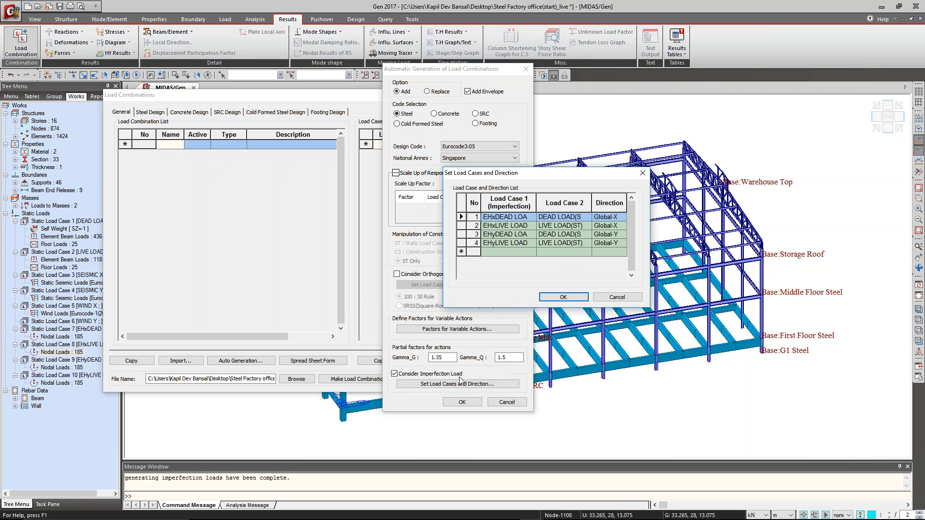
click(617, 297)
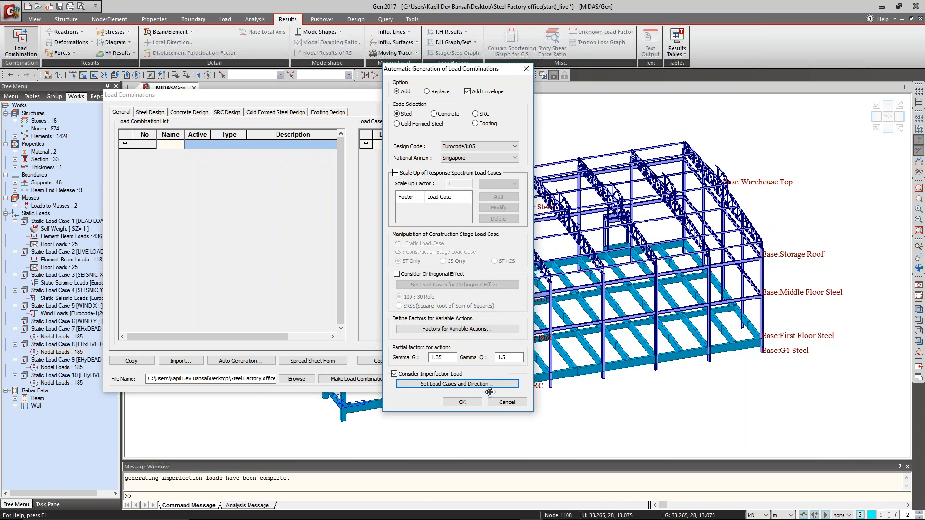
click(506, 402)
Delete all existing load combinations from the Steel Design list.
click(150, 112)
drag(126, 150, 131, 321)
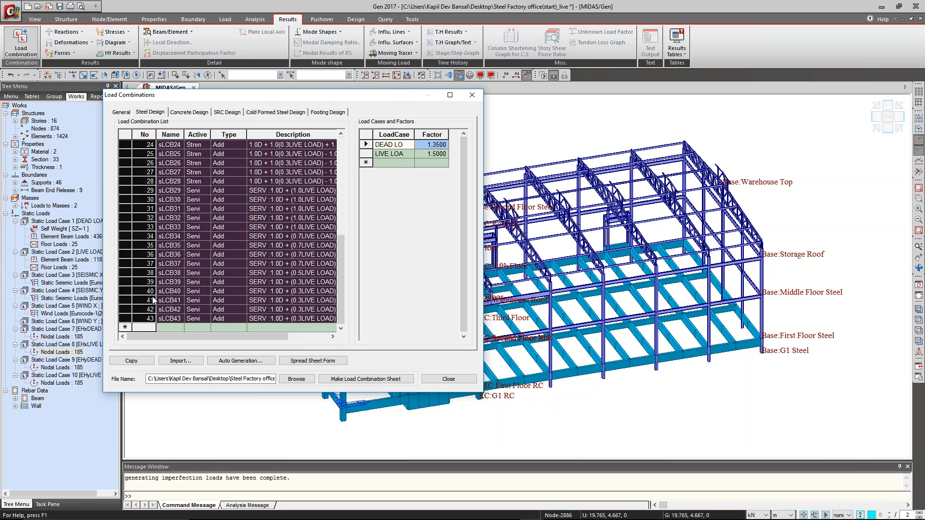
key(Delete)
Auto-generate the Steel Design load combinations to Eurocode3:05 with the Singapore annex, taking imperfection loads into account.
drag(336, 94, 329, 72)
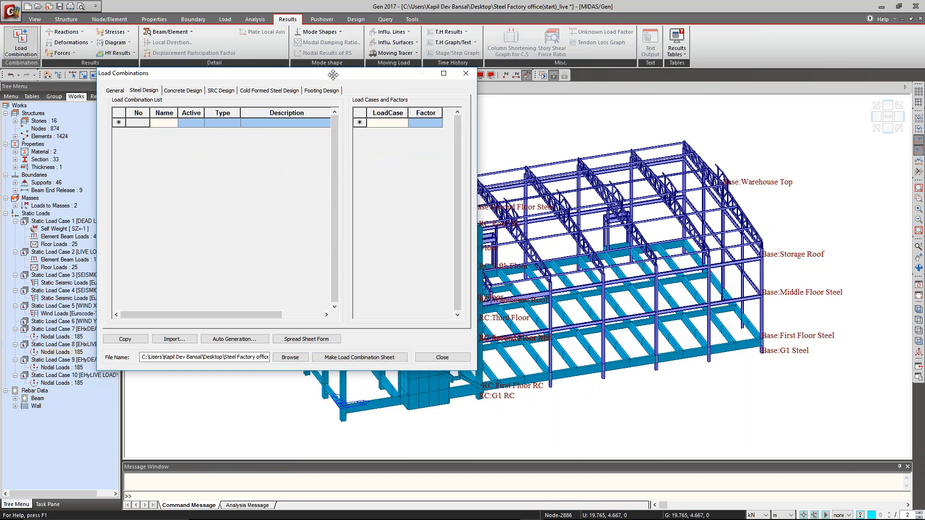
click(237, 339)
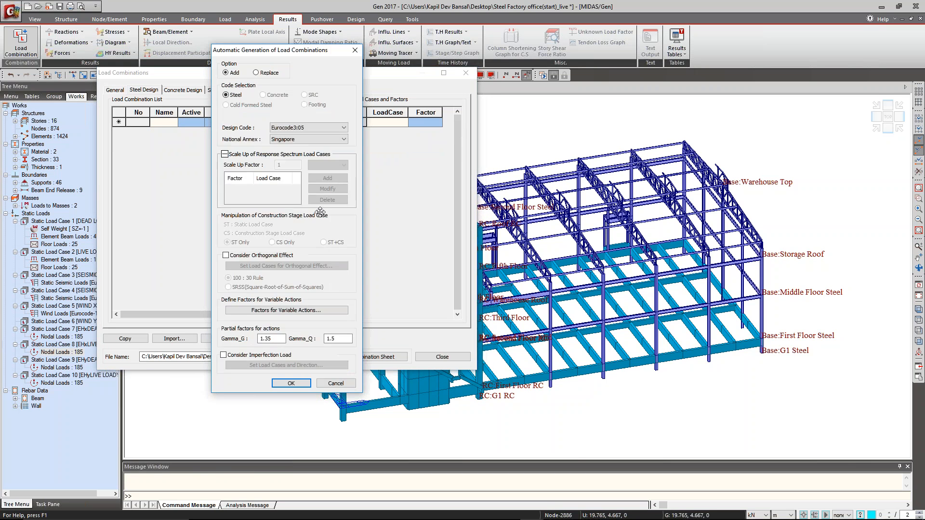
drag(350, 55, 480, 59)
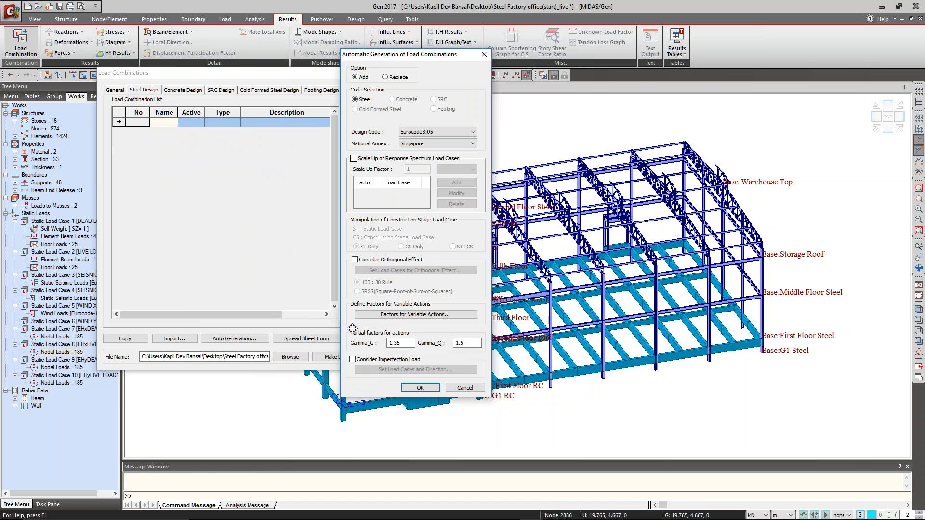
click(371, 360)
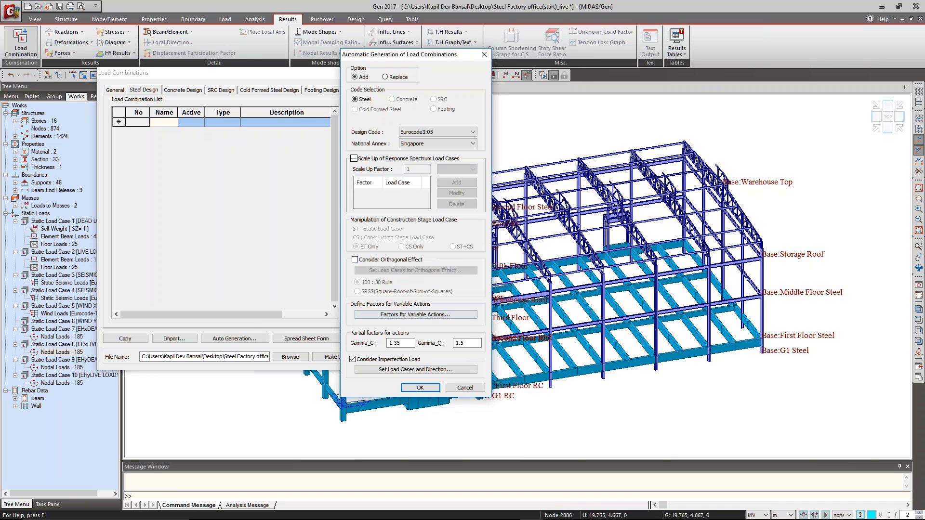
click(418, 388)
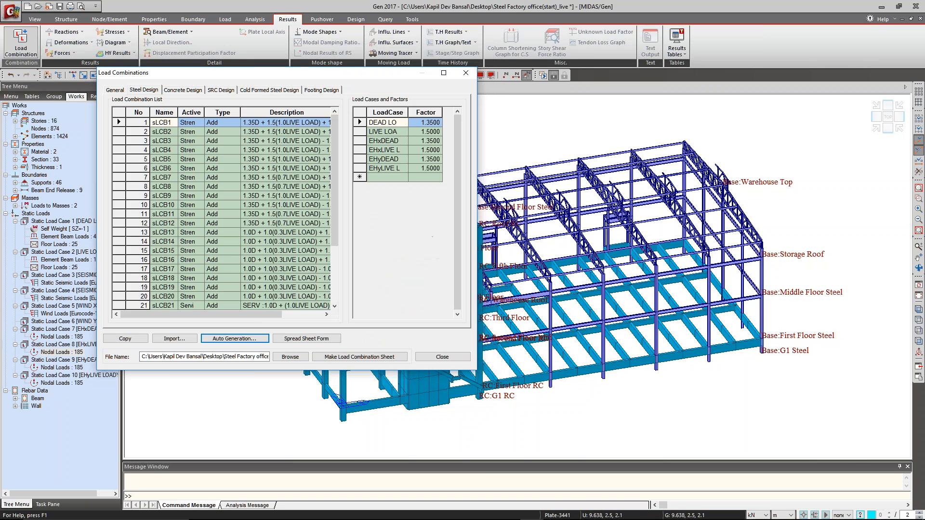
Show the Steel Design load combinations in spreadsheet form and maximize the window.
mouse_move(336, 197)
mouse_down()
mouse_move(343, 287)
mouse_move(335, 200)
mouse_up()
click(307, 338)
click(444, 73)
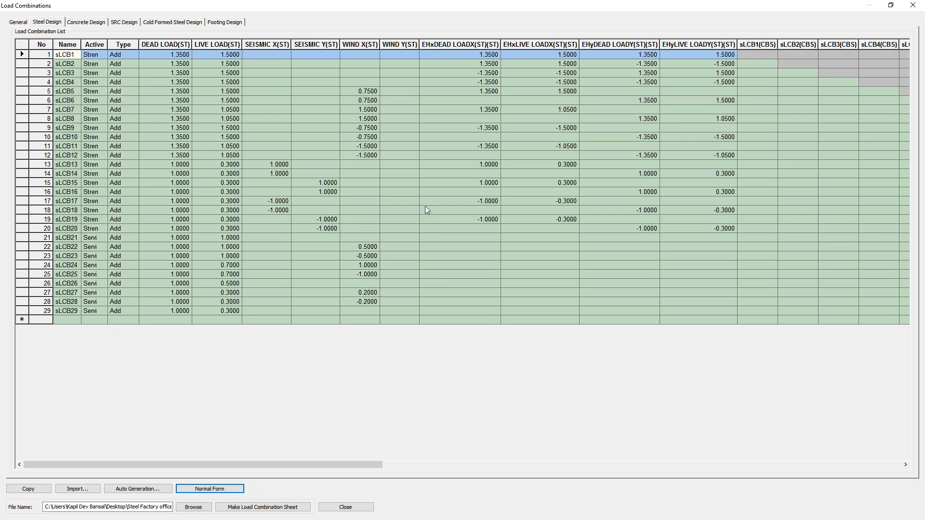
Examine the factors in the four imperfection load columns, comparing the signs used in combinations sLCB1 and sLCB4.
click(470, 44)
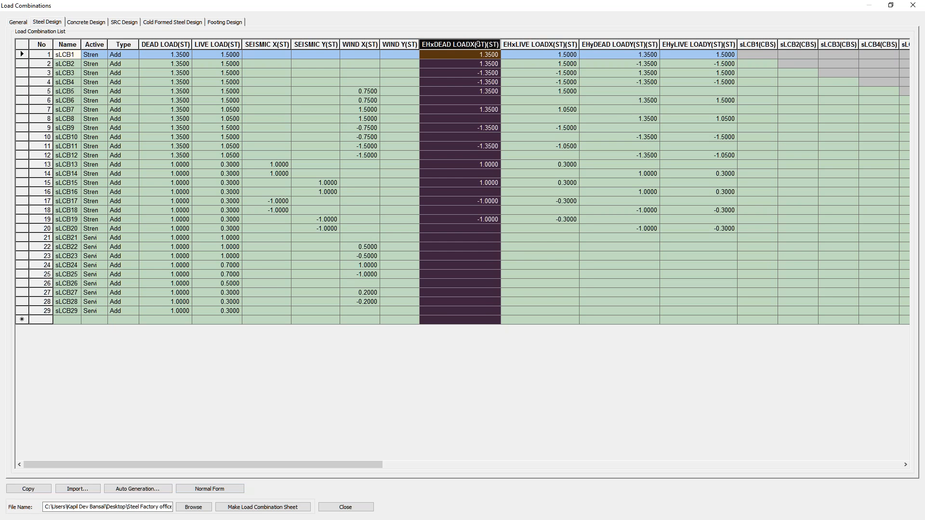
click(526, 45)
click(617, 45)
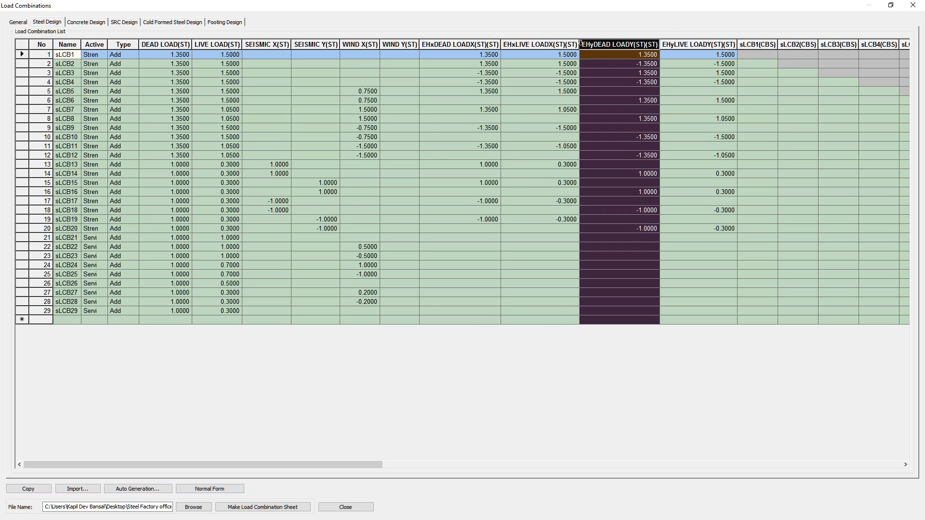
click(675, 44)
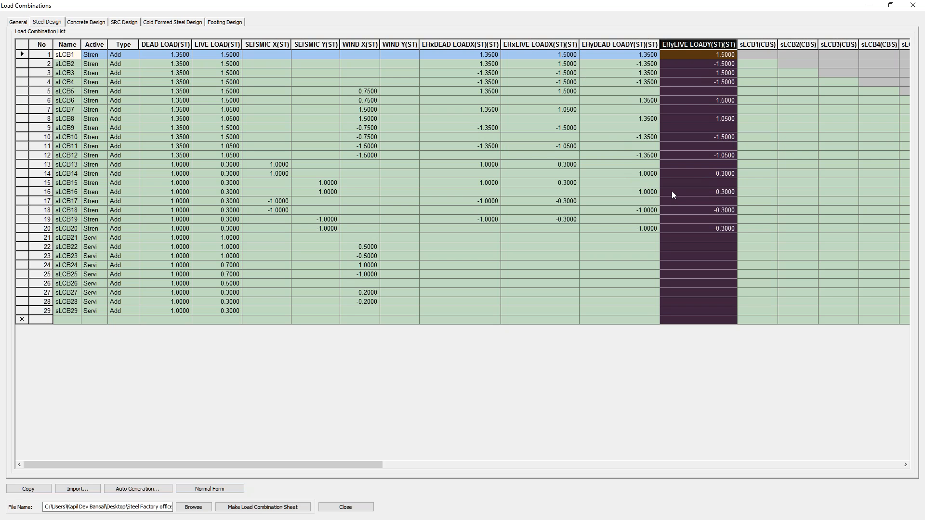
click(488, 83)
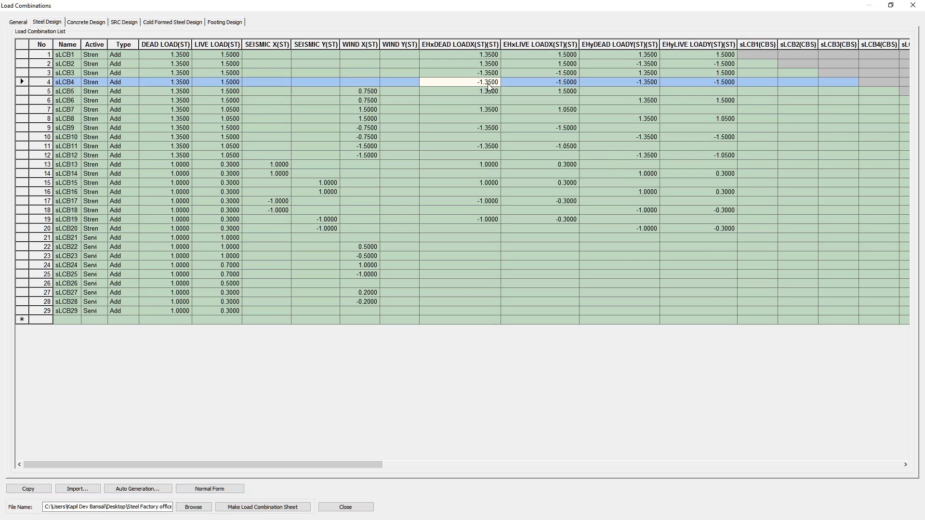
click(484, 55)
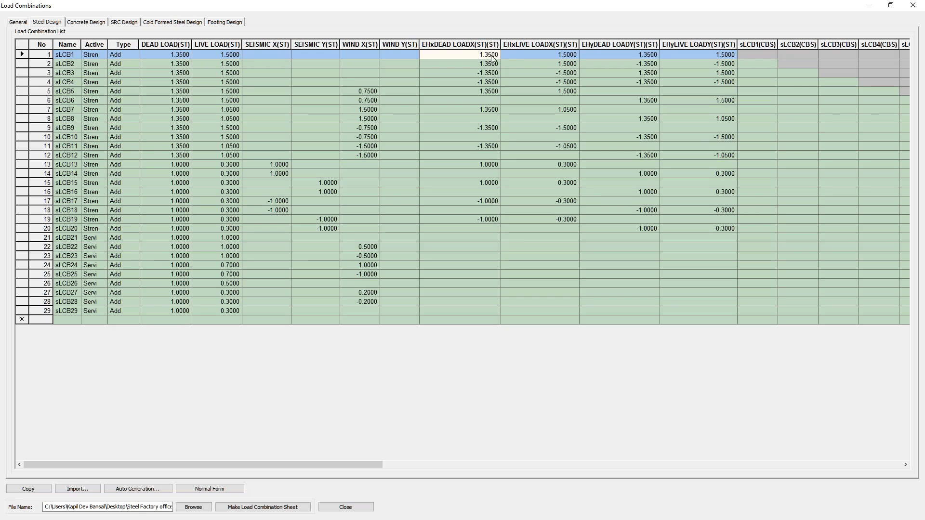
Compare the signs of the EHx imperfection load factors between combinations sLCB1 and sLCB3.
click(536, 56)
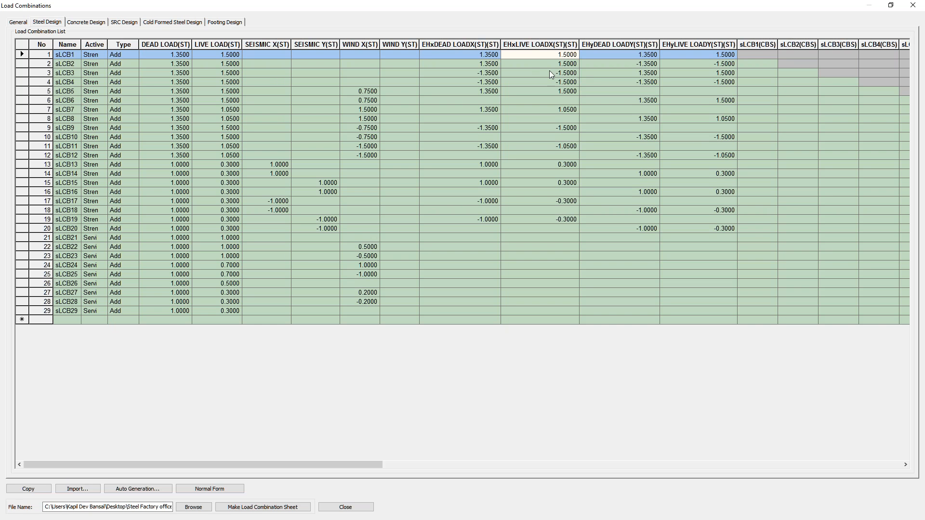
click(488, 73)
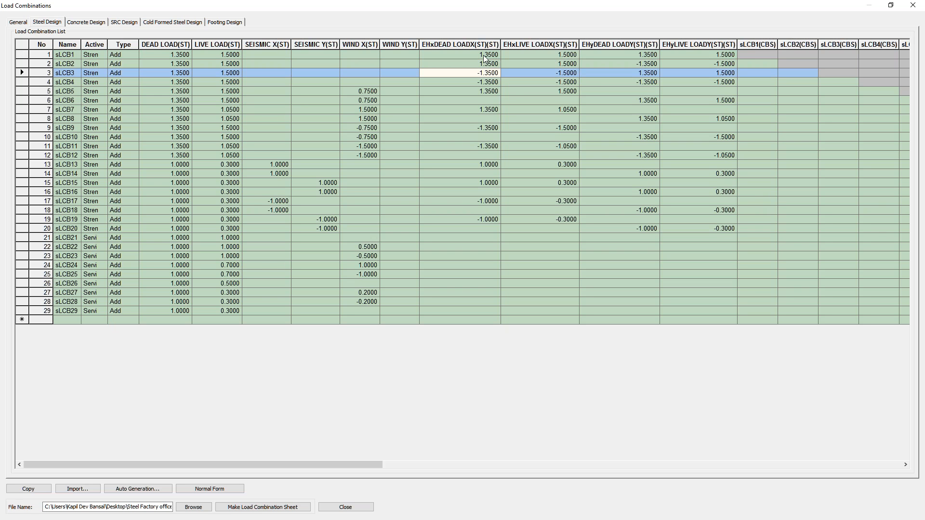
click(483, 56)
click(486, 74)
Set the SEISMIC Y factor of load combination sLCB3 to 1.0.
click(381, 75)
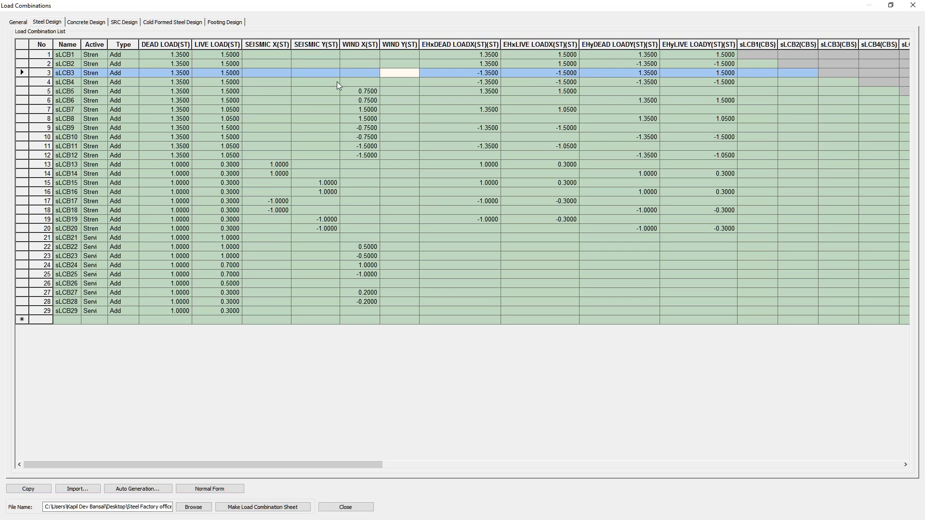
key(Left)
key(Left)
text(11)
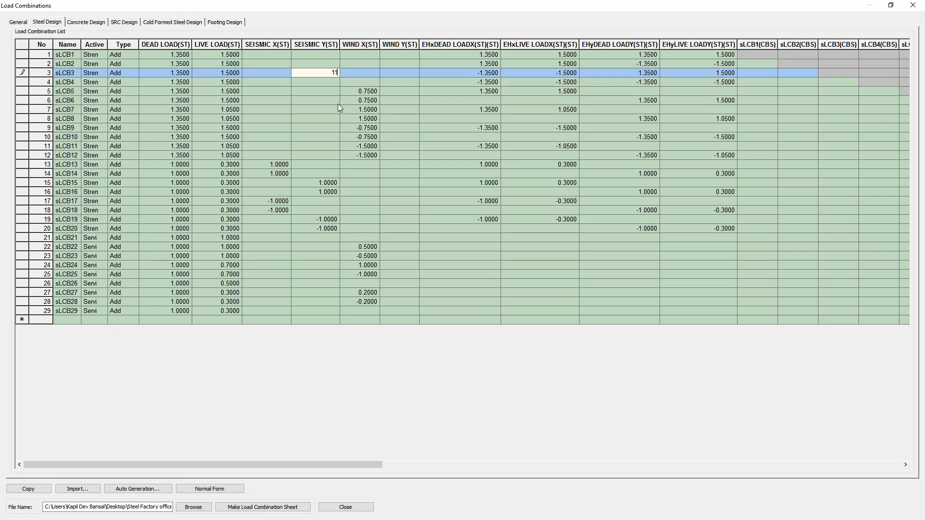
key(Tab)
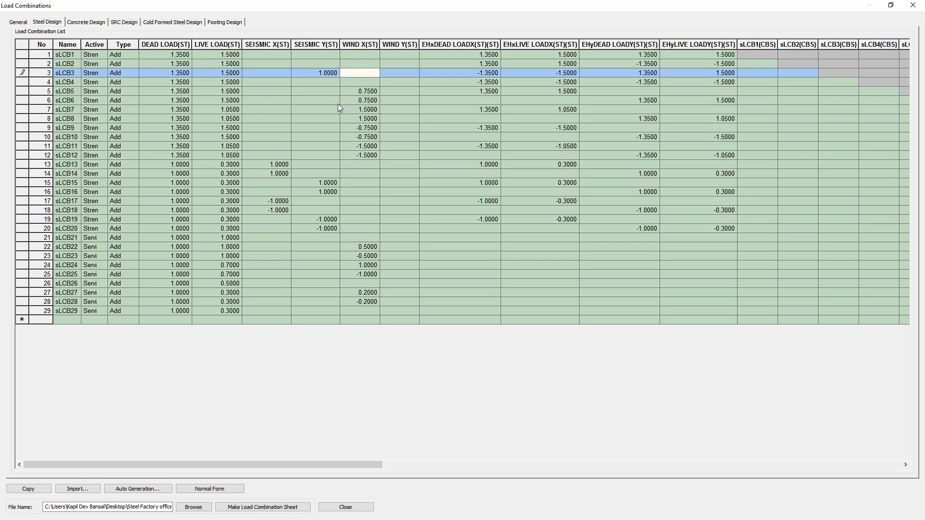
Copy the 1.5 LIVE LOAD factors of combinations sLCB4 to sLCB6 into their SEISMIC X cells.
click(238, 82)
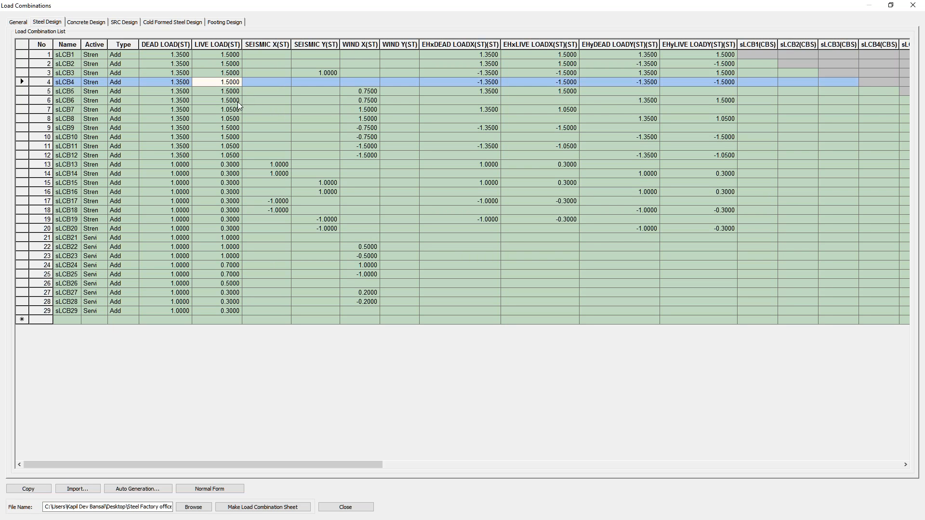
shift+click(230, 101)
key(ctrl+c)
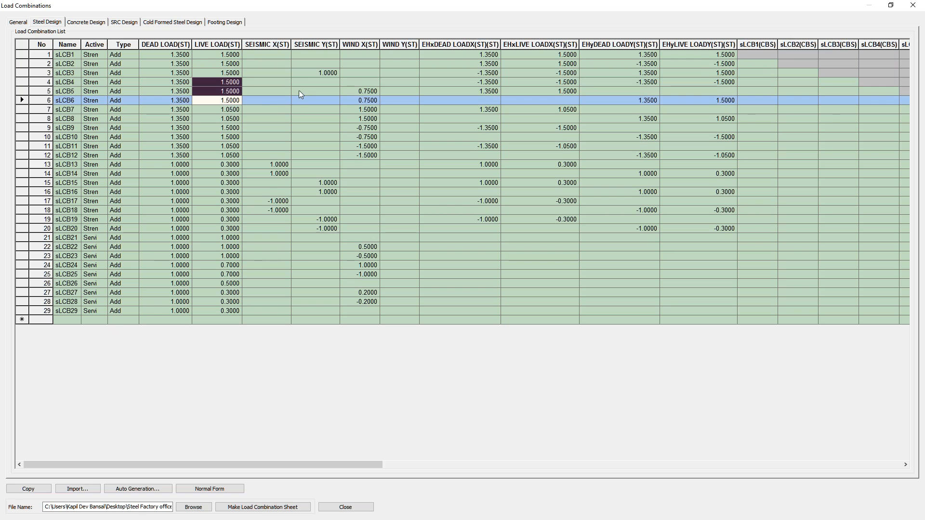
click(283, 83)
key(ctrl+v)
click(312, 92)
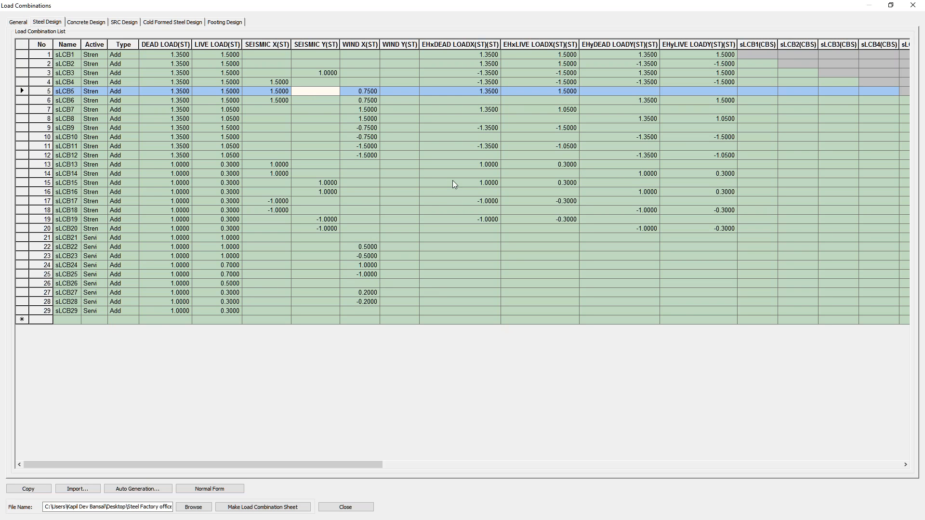
Restore the Load Combinations window to its smaller size, return the list to normal form and close it.
click(890, 5)
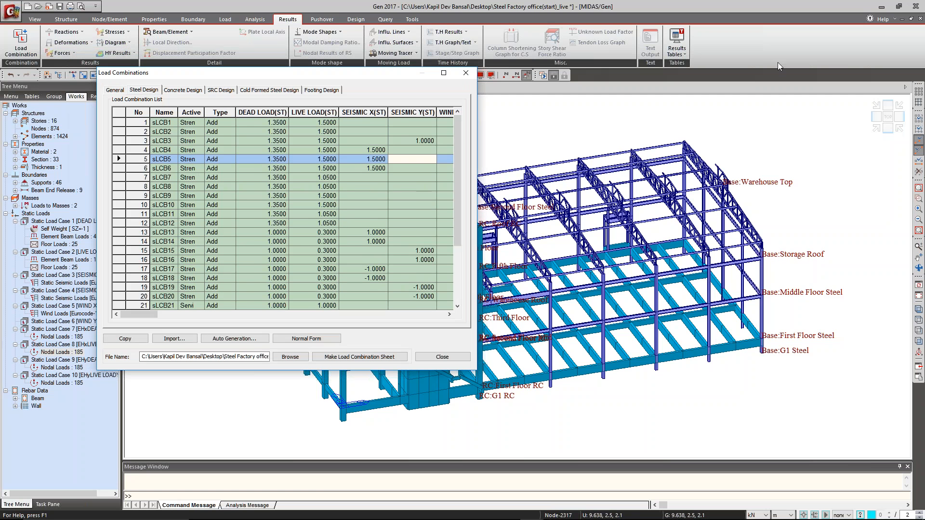
click(288, 338)
drag(353, 78, 400, 91)
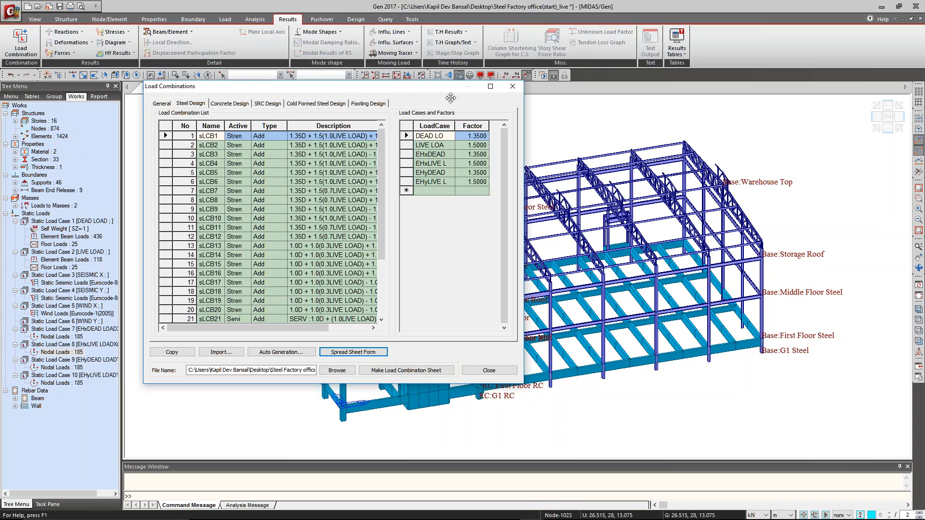
click(512, 87)
Run the structural analysis of the steel factory office model and bring up the overview of open windows.
click(543, 74)
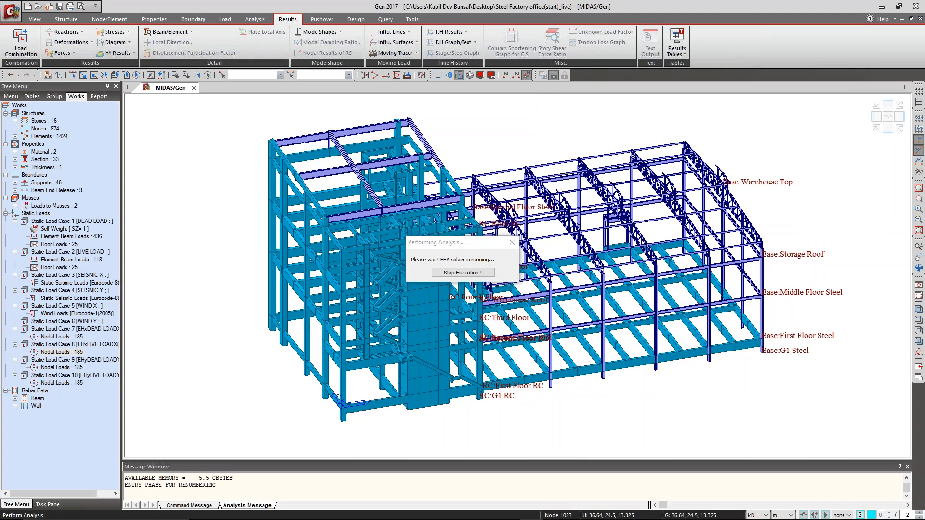
key(alt+Tab)
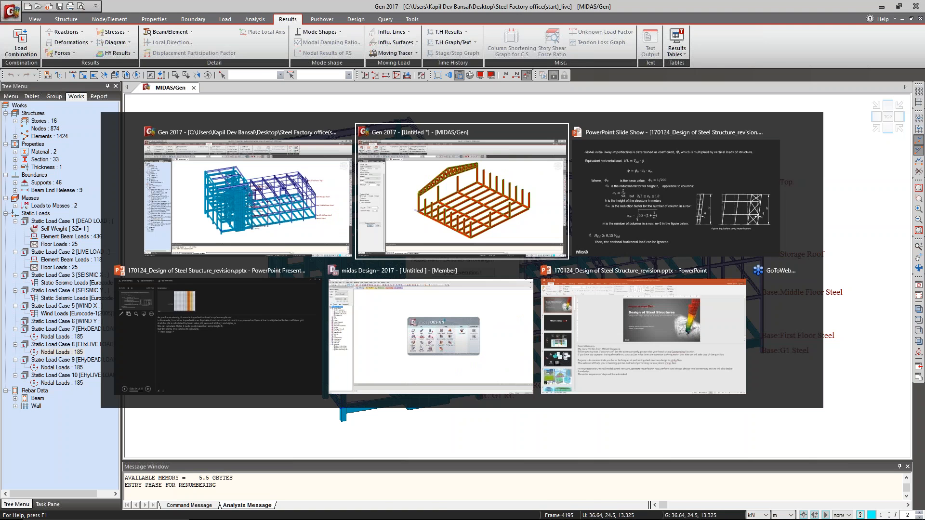
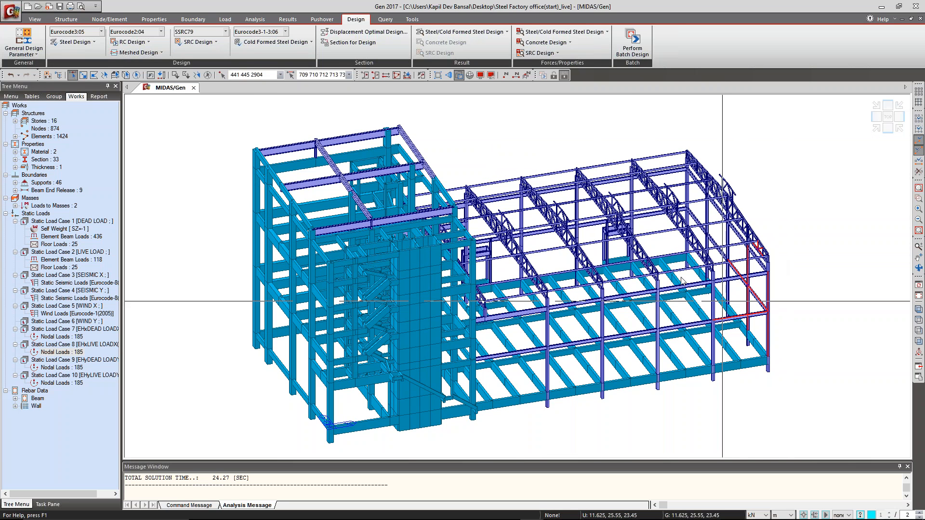
Review the steel design code settings, including the national annex, and close them without changing anything.
click(79, 42)
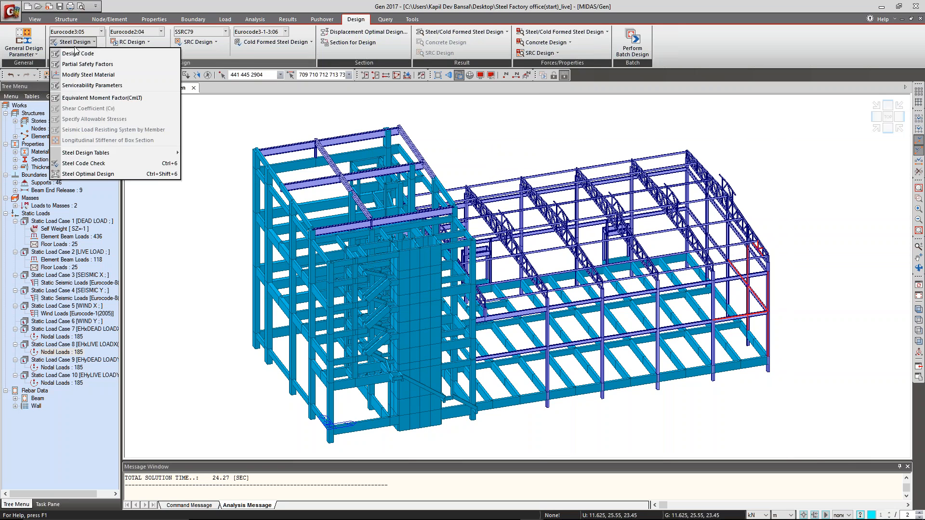
click(75, 45)
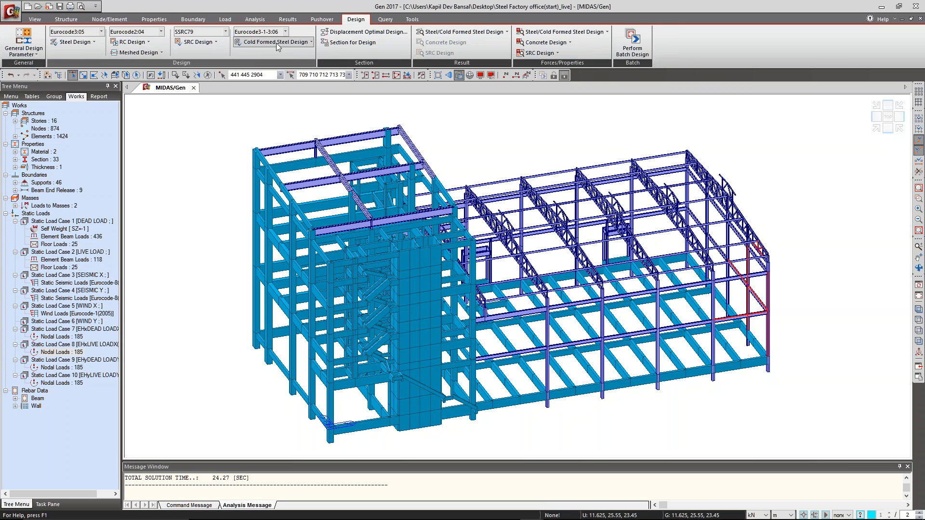
click(83, 43)
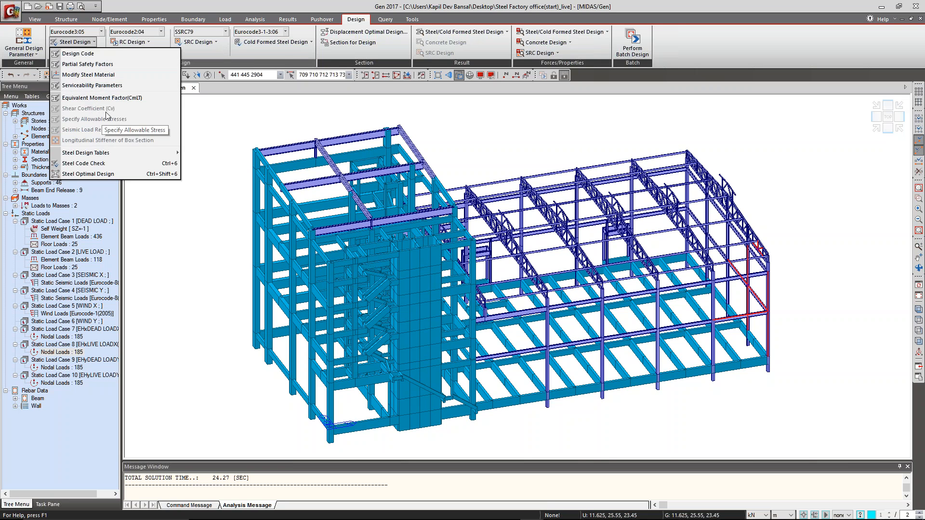
click(284, 128)
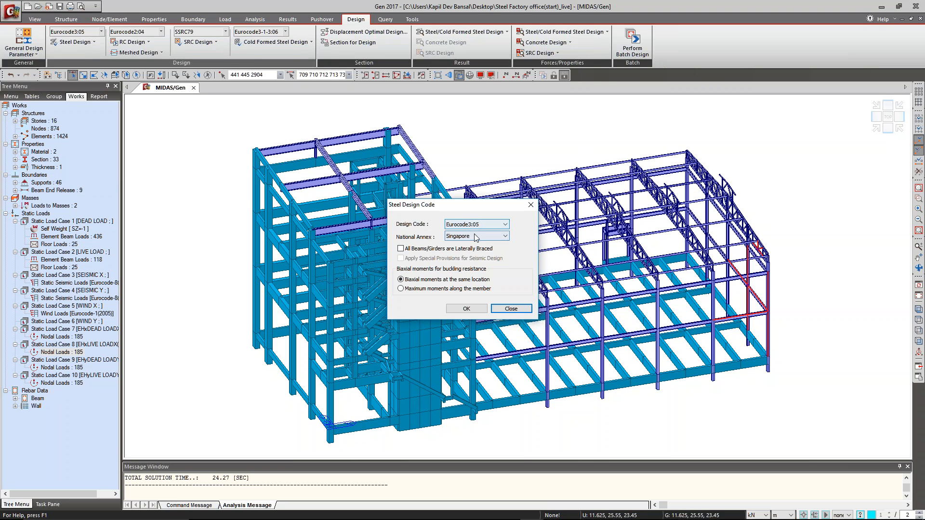
click(511, 309)
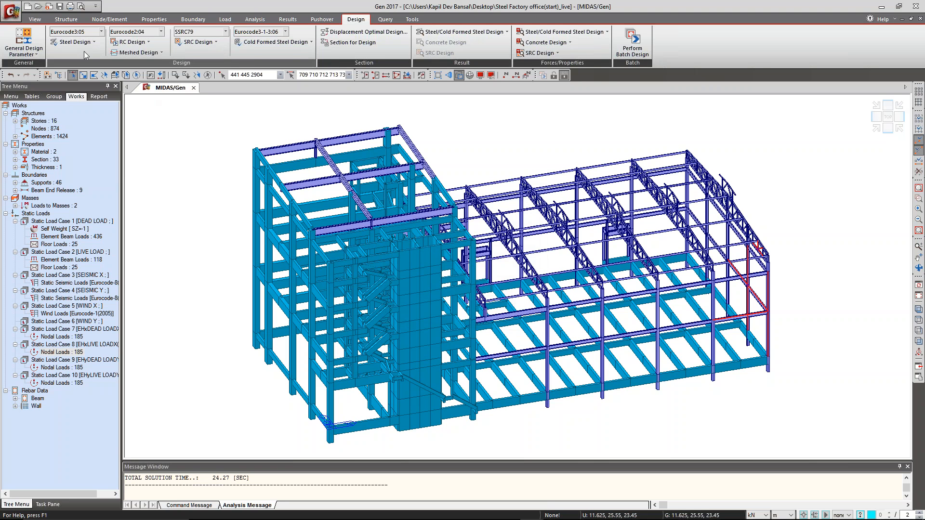
Run the steel code check and expand the result table to its full set of columns, with the dialog moved clear of the model tree.
click(84, 43)
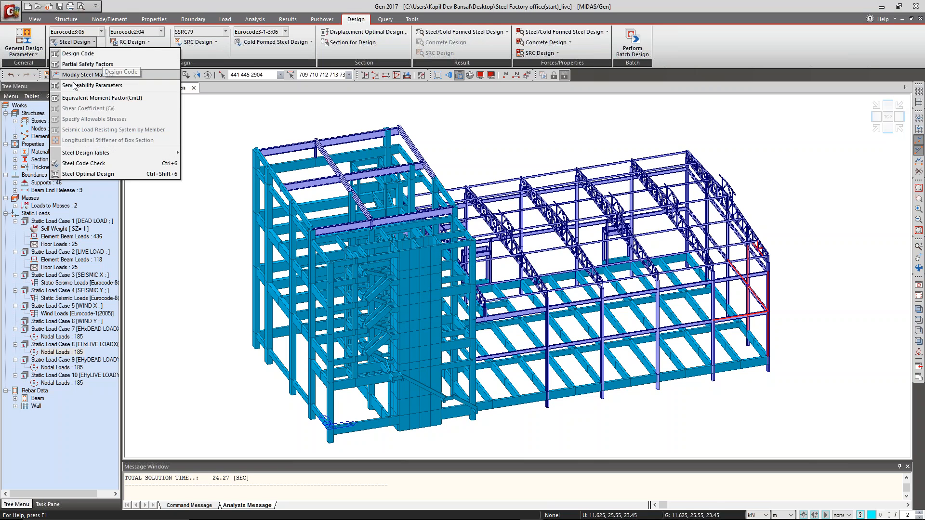
click(107, 164)
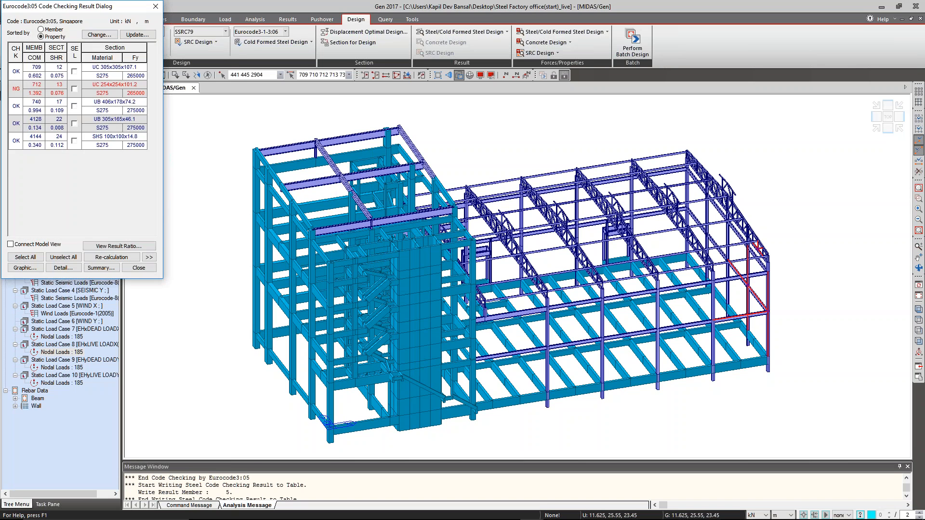
drag(91, 7, 216, 65)
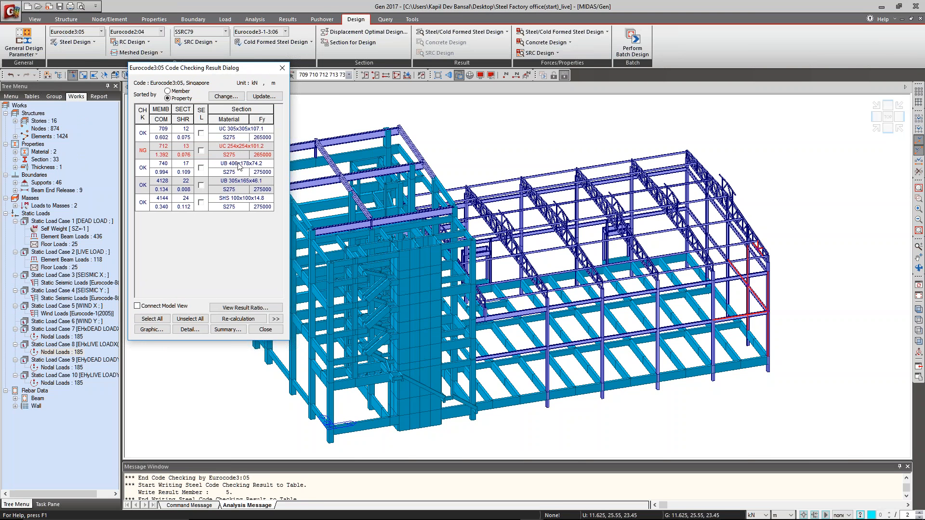
click(275, 319)
drag(334, 68, 289, 71)
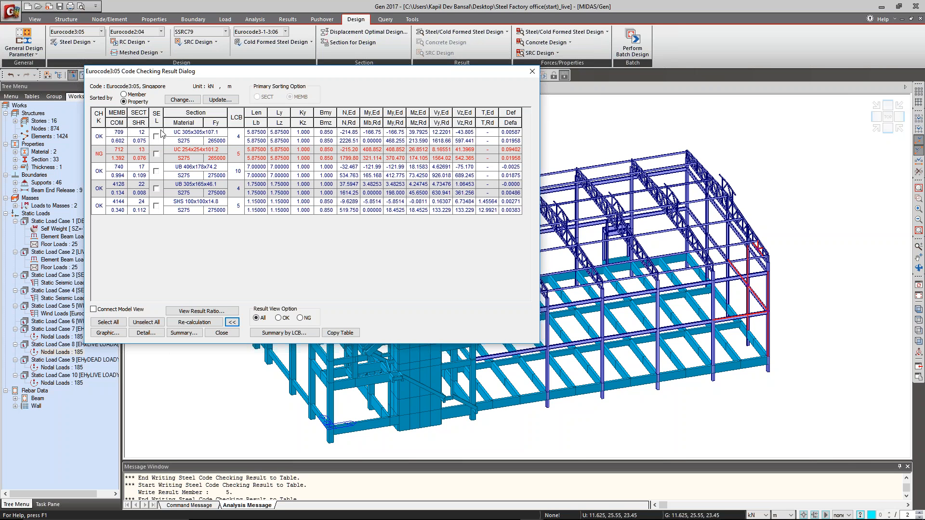
Browse the code checking results sorted by member, and return the table to sorting by property.
click(136, 94)
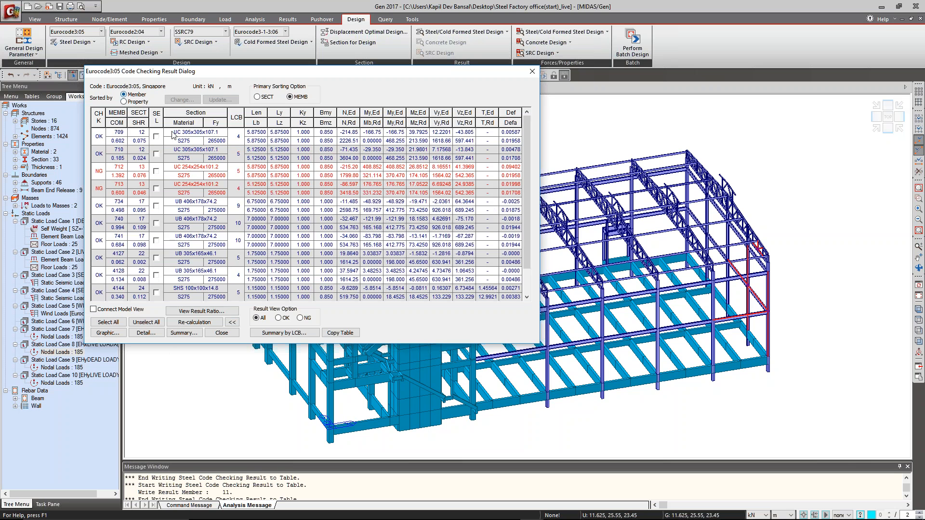
drag(526, 209, 522, 153)
click(137, 102)
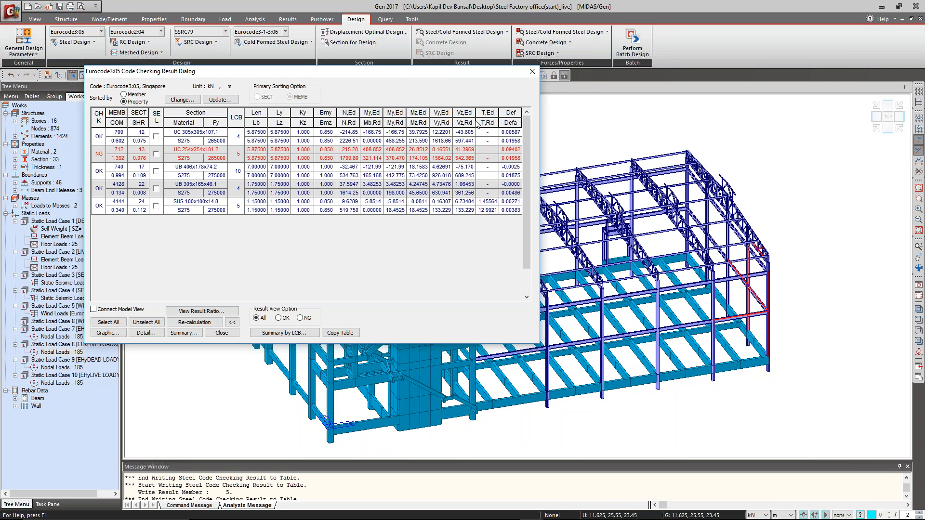
Select only the SHS 100x100x14.8 result row and open its graphic design report.
click(156, 188)
click(156, 205)
click(156, 205)
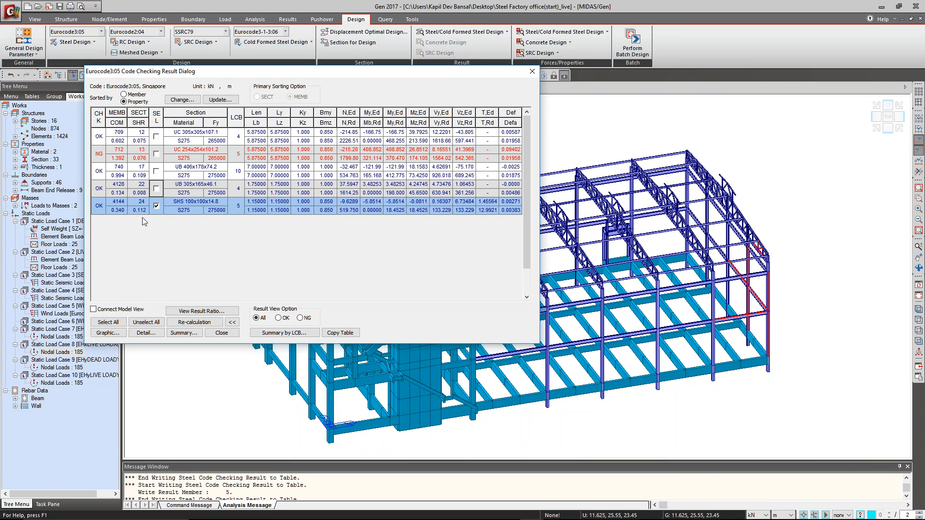
click(107, 332)
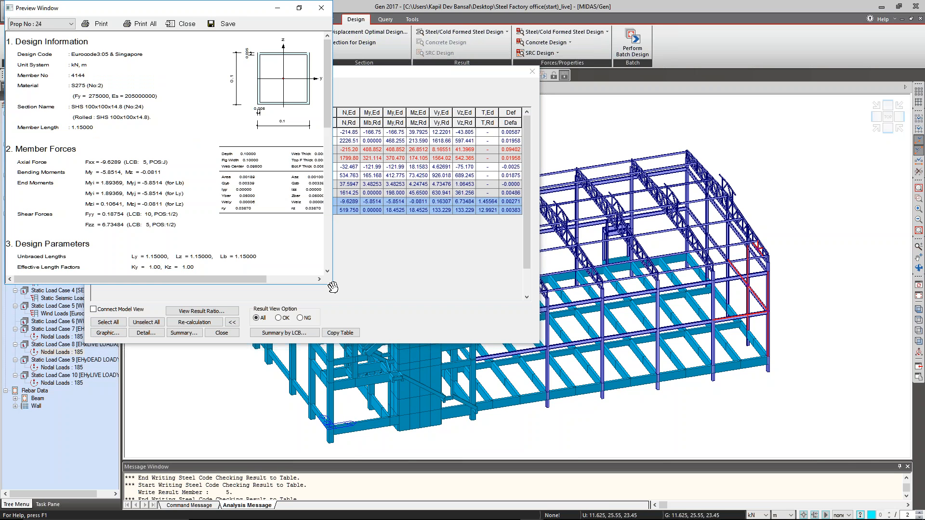
Widen the graphic report preview to half the screen and extend its height so the checking results fit.
click(277, 7)
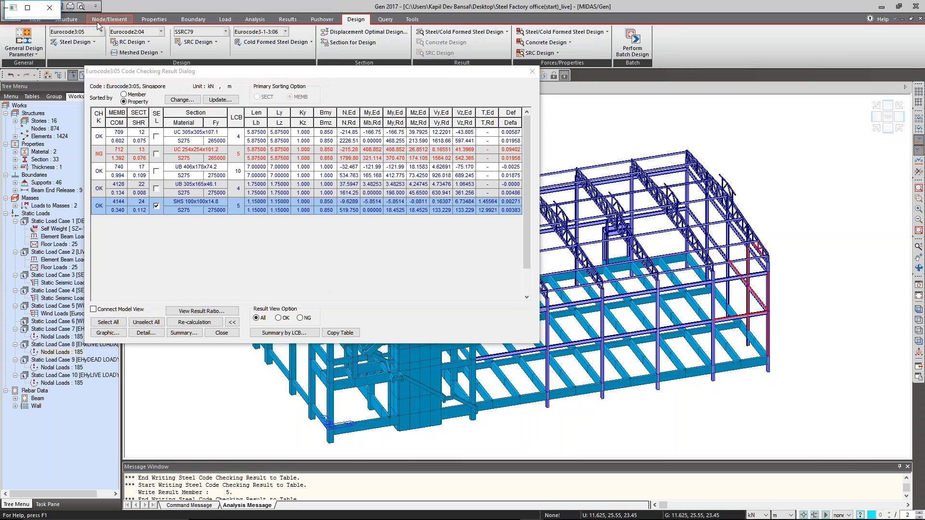
click(28, 8)
key(super+Left)
key(super+Up)
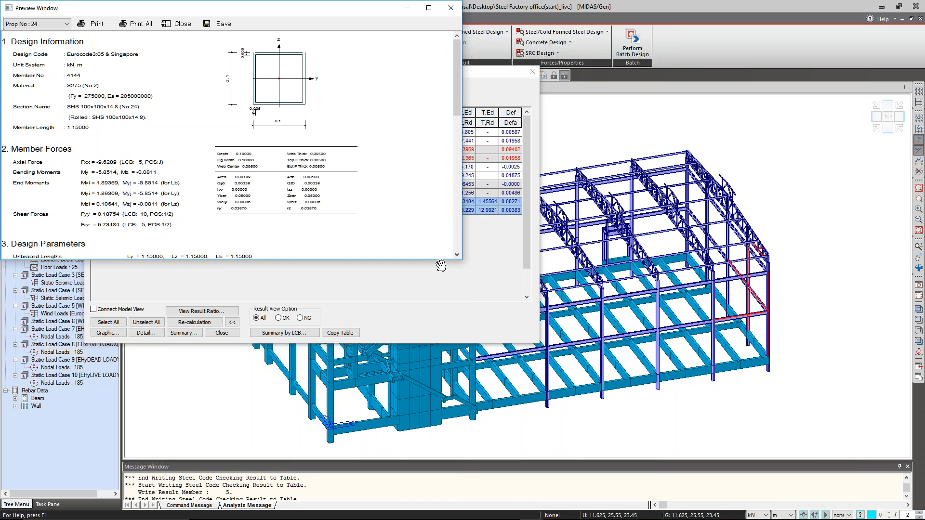
drag(436, 261, 432, 484)
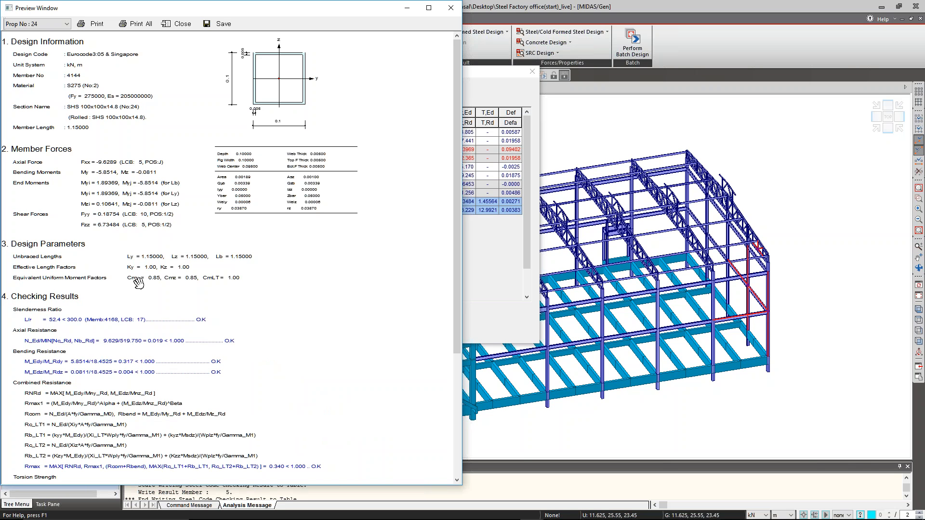
Read the design parameters, strength checks and deflection check in the graphic report, and return to the code checking results.
scroll(132, 386, down, 1)
scroll(52, 174, down, 5)
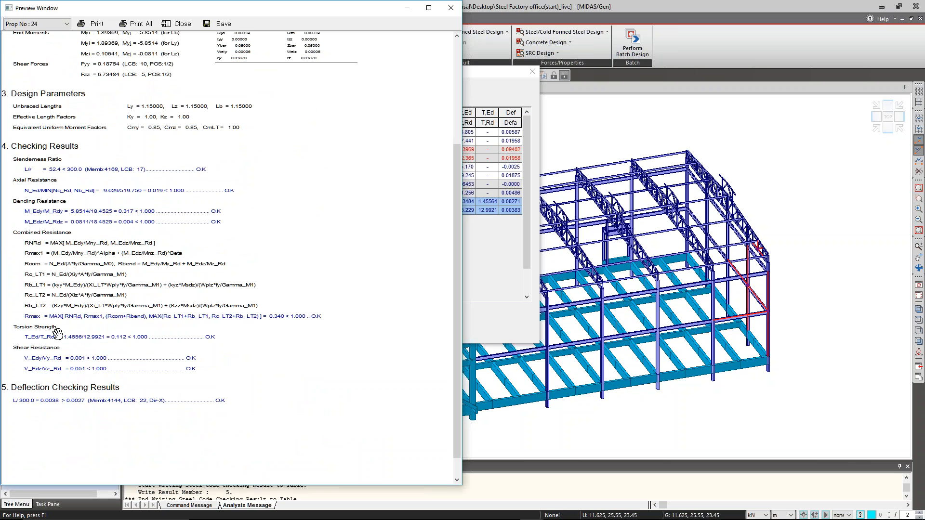
drag(131, 311, 210, 479)
drag(231, 256, 262, 127)
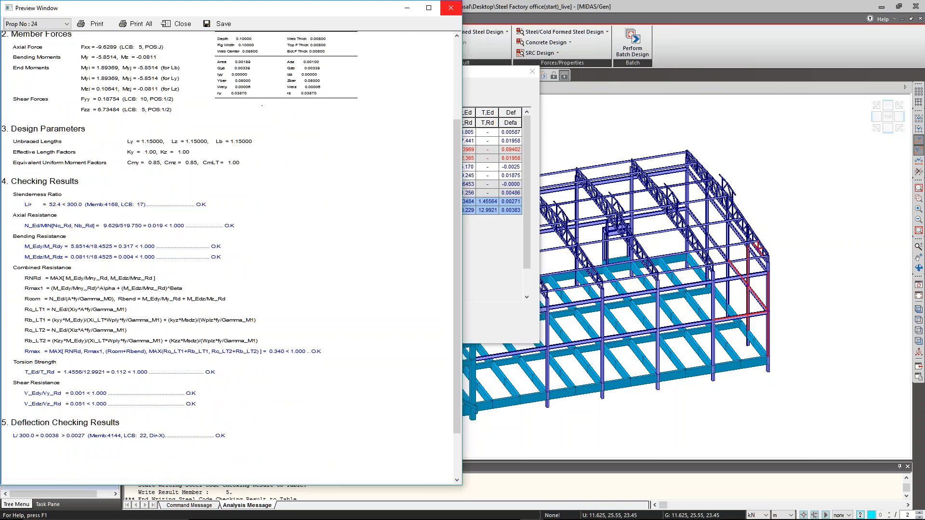
click(501, 264)
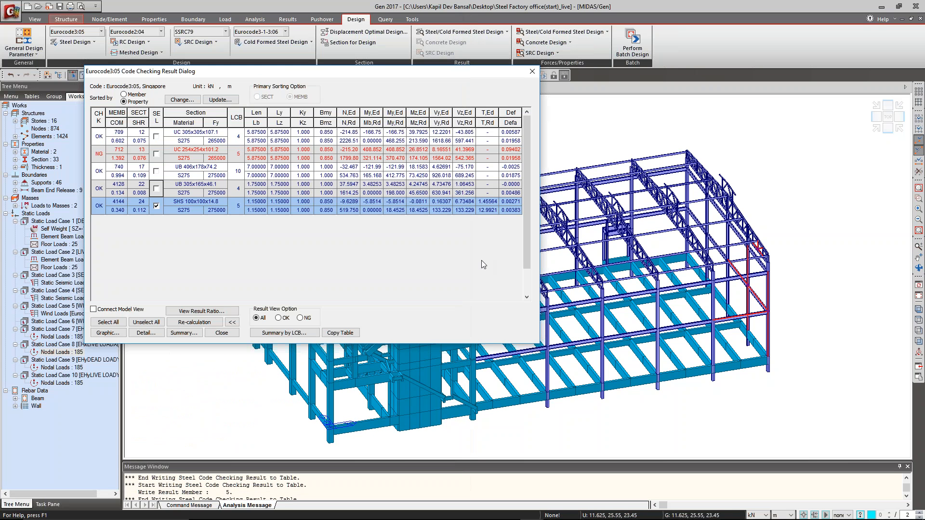
Generate the detailed text report for the selected SHS 100x100x14.8 member and arrange it side by side with the graphic report preview.
click(149, 333)
click(153, 332)
key(super+Right)
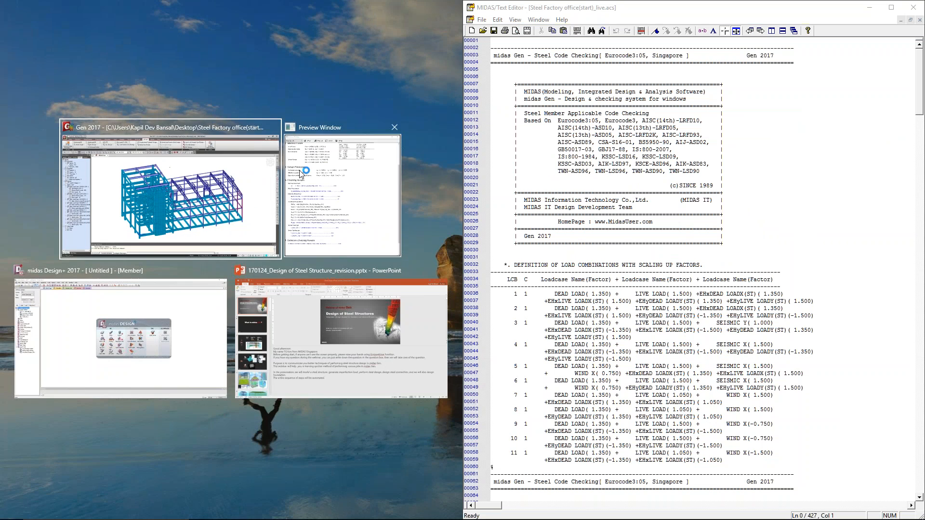
click(260, 195)
key(alt+Tab)
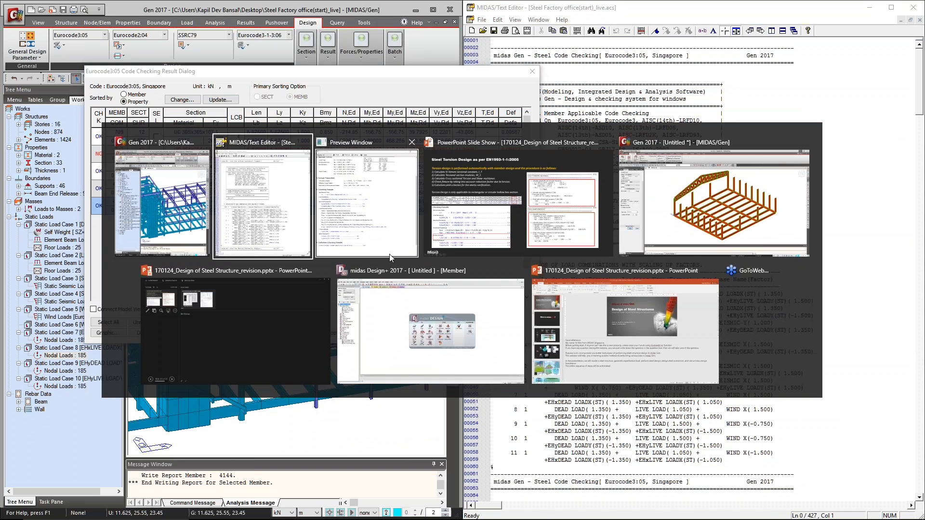
click(347, 241)
click(760, 206)
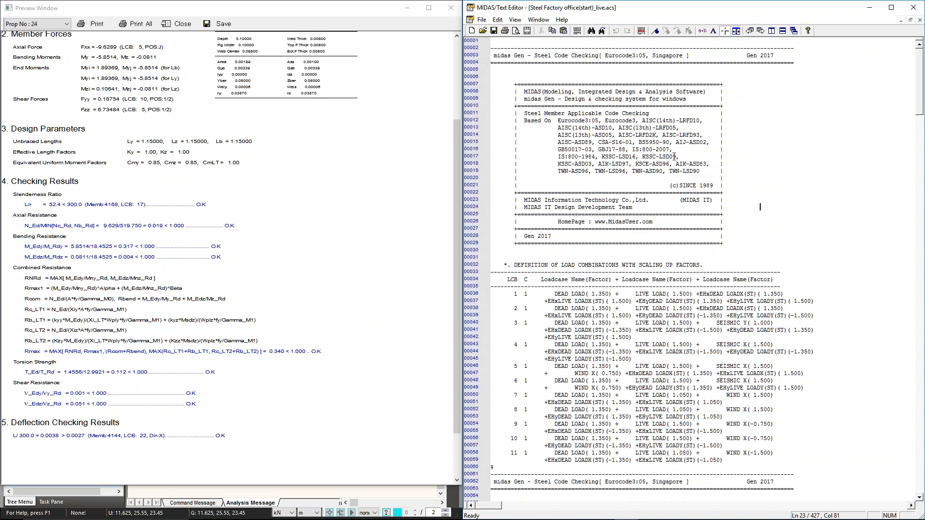
Compare the load combinations, section properties and member forces in the detailed report with the graphic report.
scroll(674, 157, down, 17)
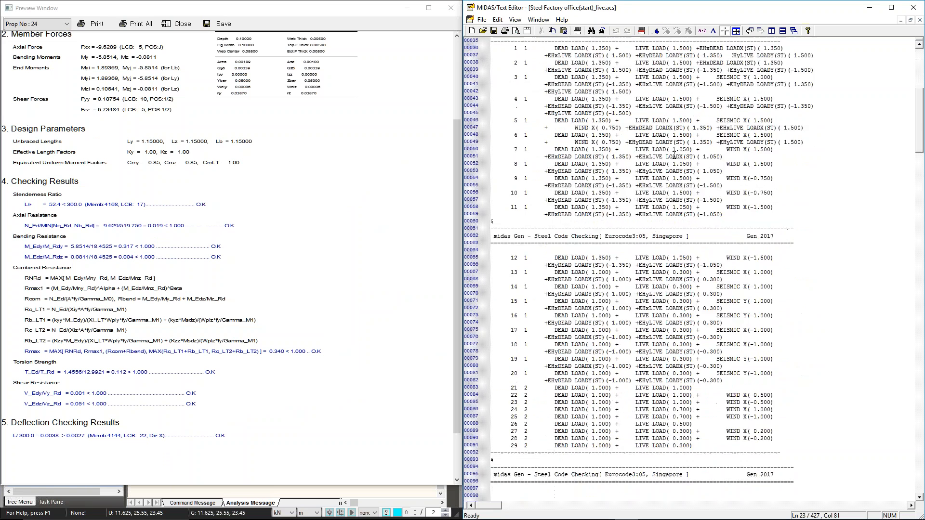
scroll(675, 157, down, 16)
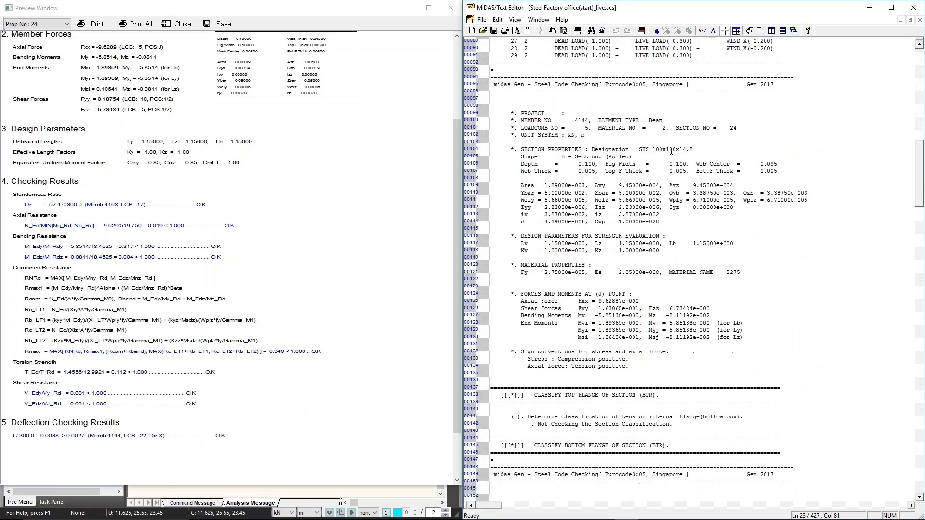
scroll(670, 152, down, 3)
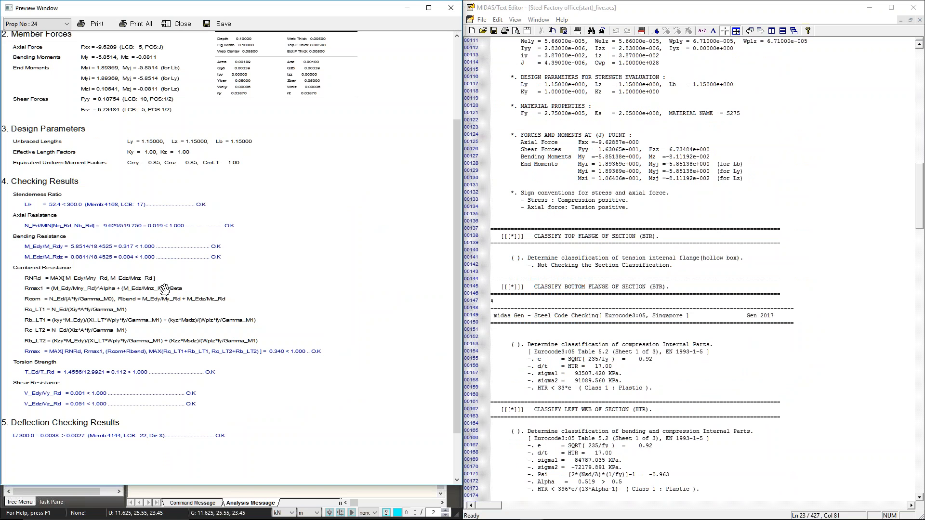
click(653, 274)
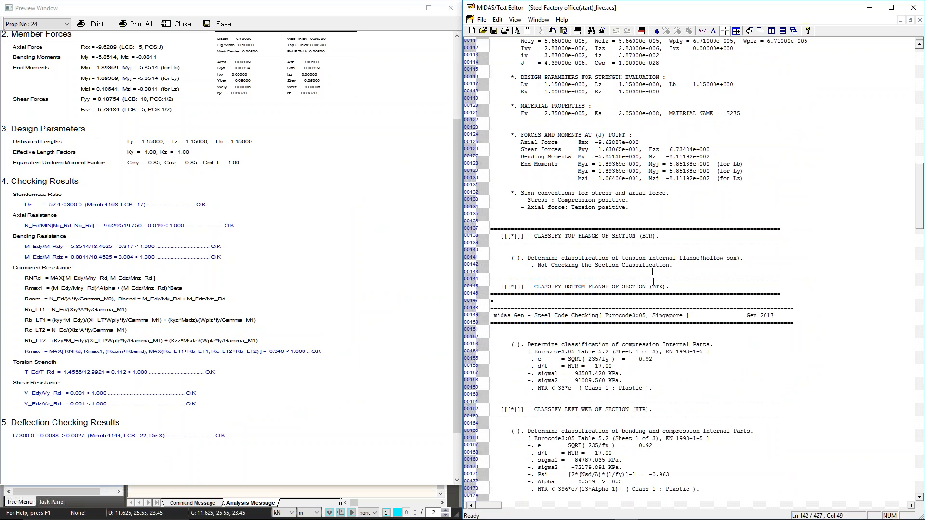
click(187, 256)
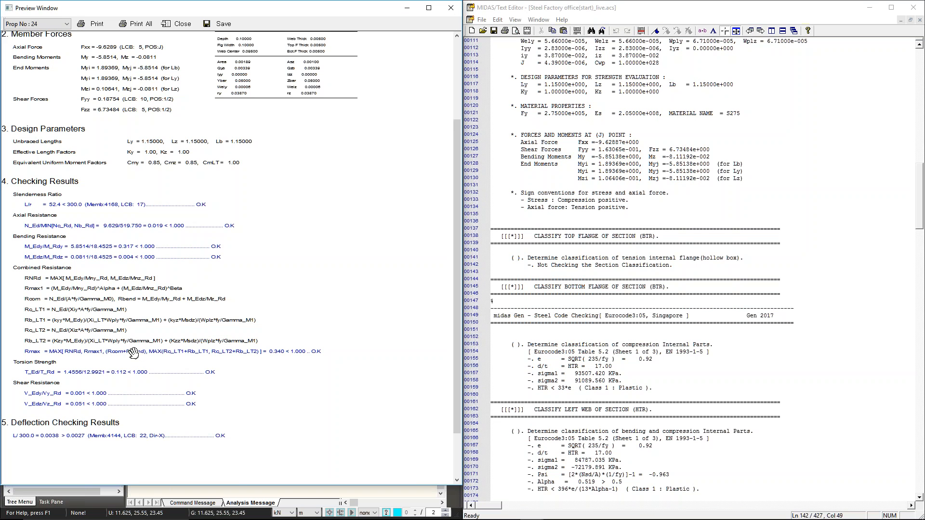
drag(166, 188, 190, 310)
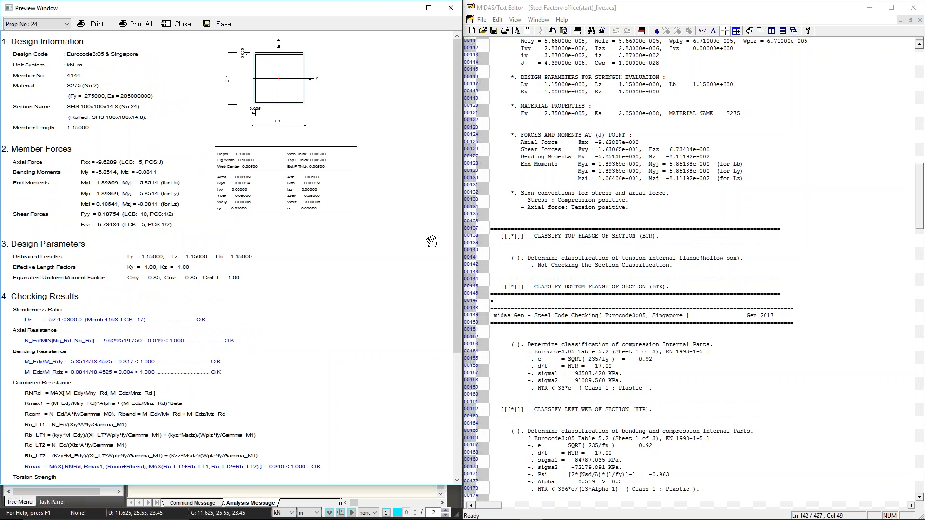
click(681, 209)
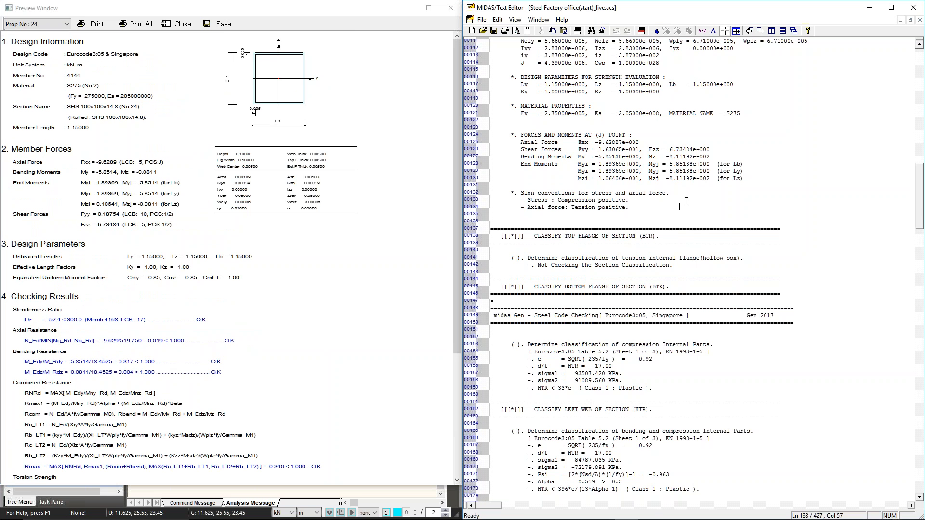
Read the section classification, axial, shear and bending resistance checks and combined interaction checks in the detailed report.
scroll(691, 202, down, 9)
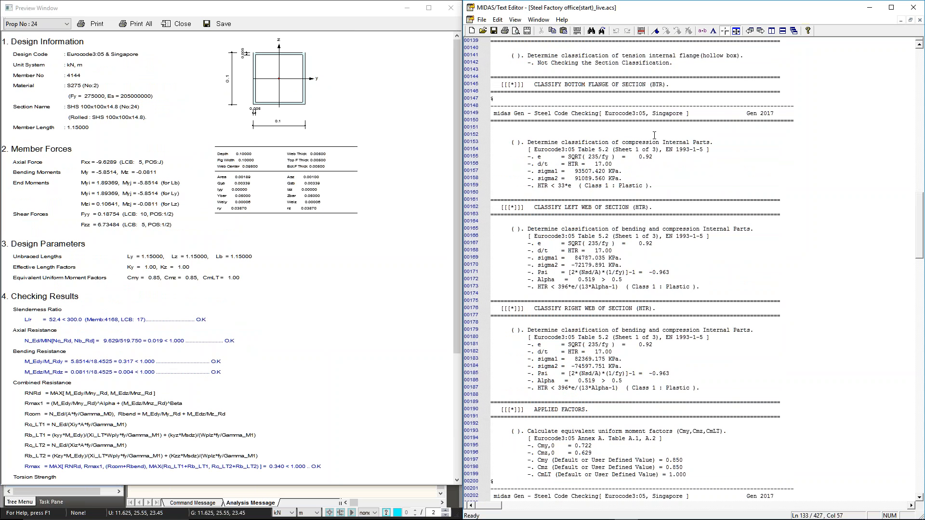
scroll(606, 232, down, 3)
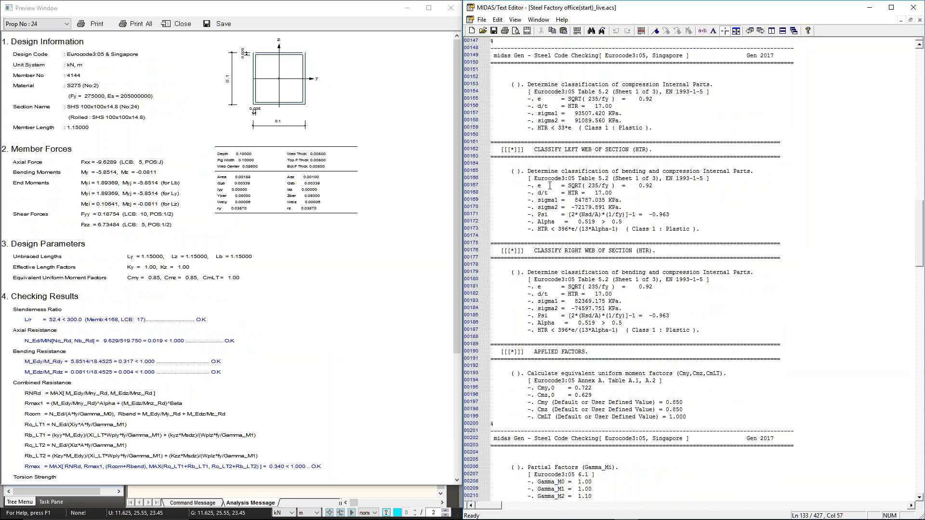
click(556, 170)
scroll(605, 174, up, 3)
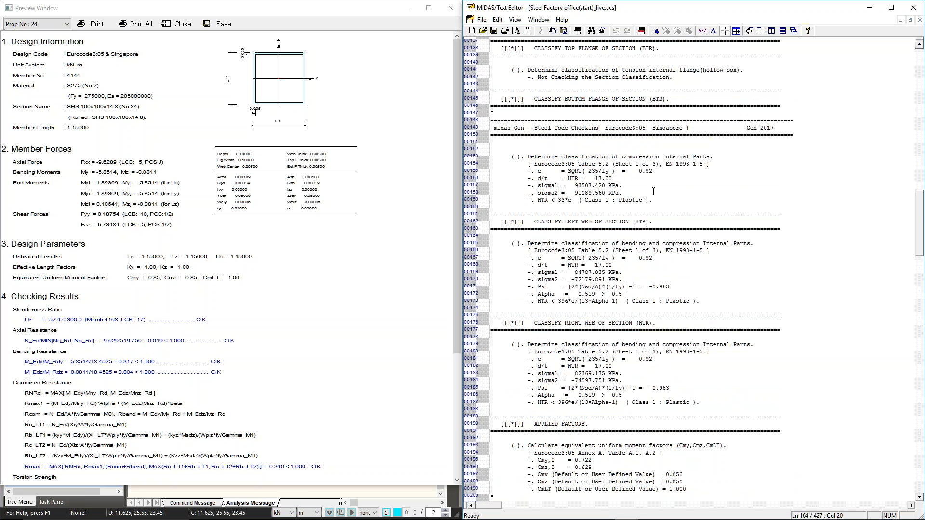
scroll(657, 199, down, 18)
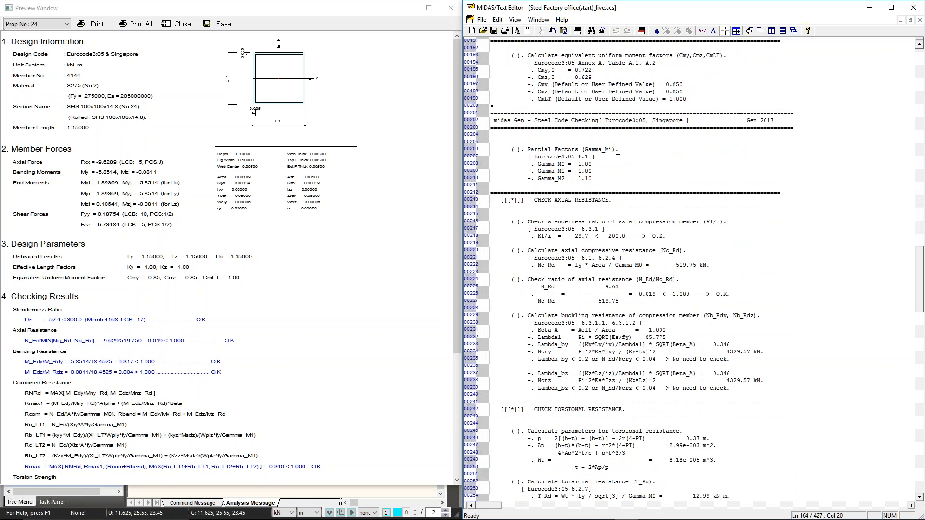
scroll(594, 131, down, 20)
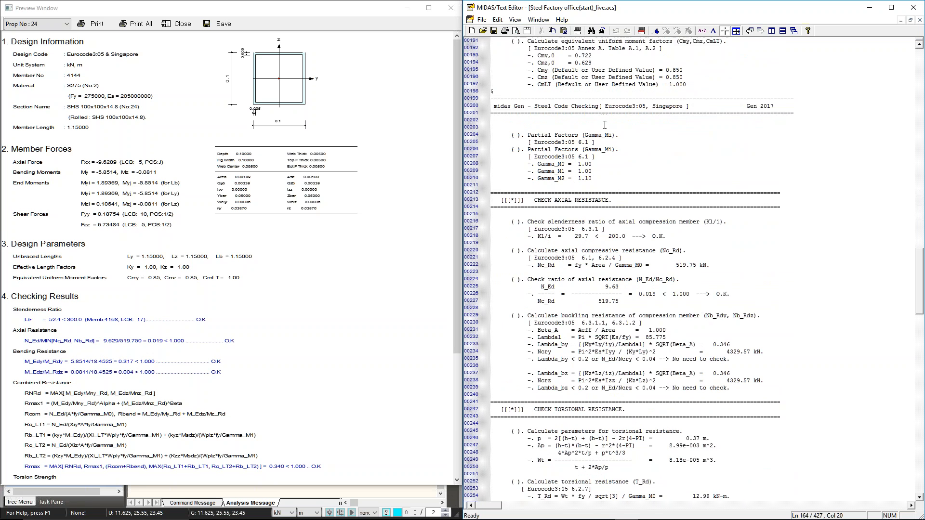
scroll(632, 108, down, 9)
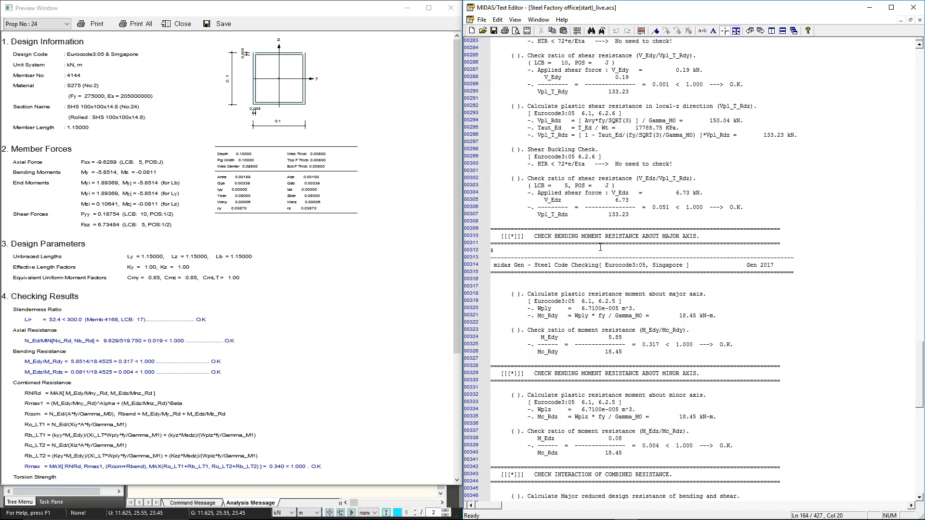
scroll(600, 247, down, 5)
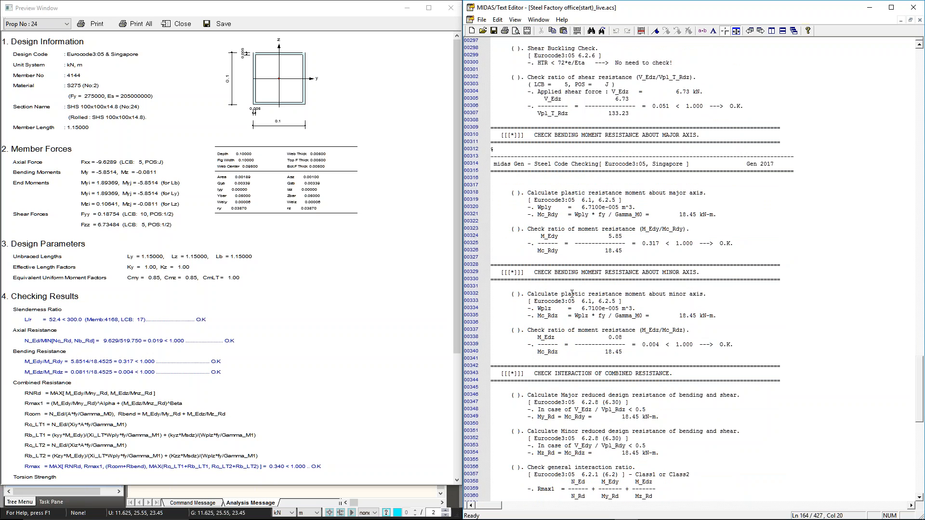
scroll(571, 294, down, 15)
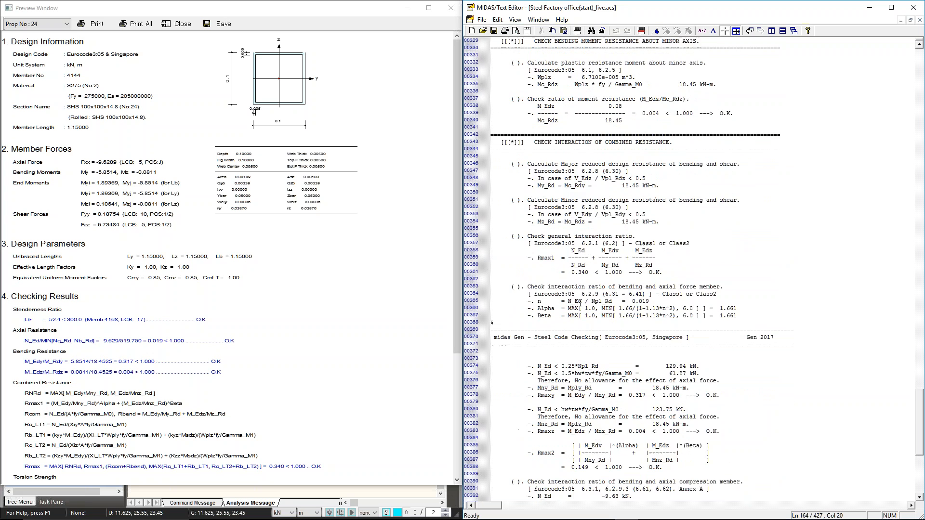
scroll(580, 304, down, 5)
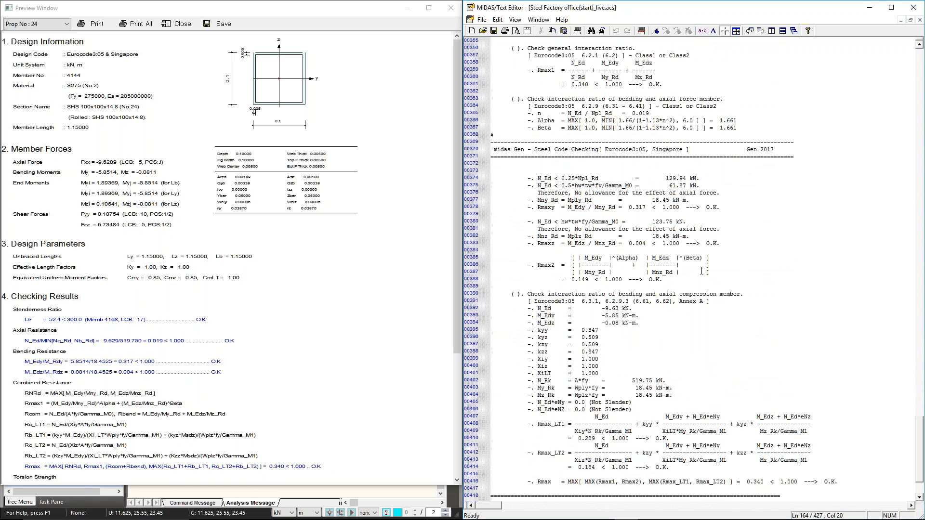
Close the detailed text report and the graphic report preview.
click(913, 8)
click(740, 290)
click(450, 8)
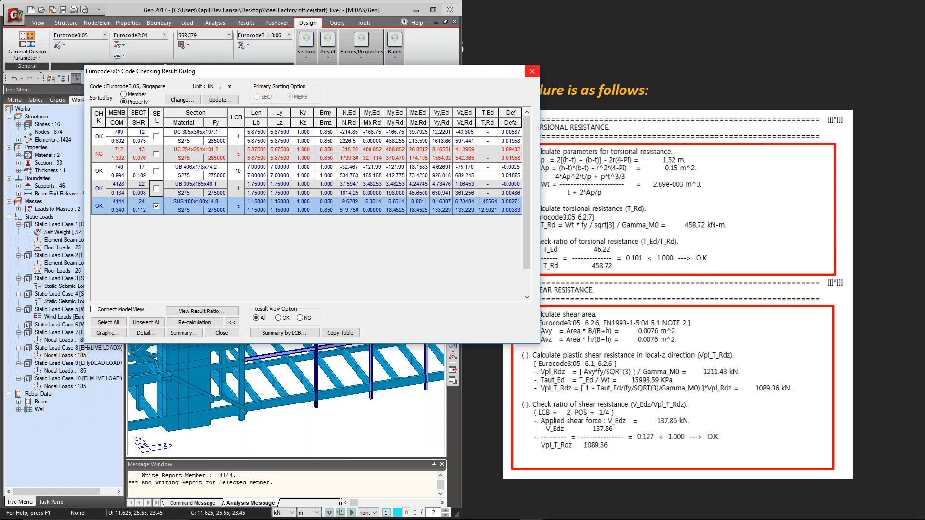
Return to midas Gen in full-screen size, close the Eurocode3:05 code checking results and clear the element selection.
click(642, 74)
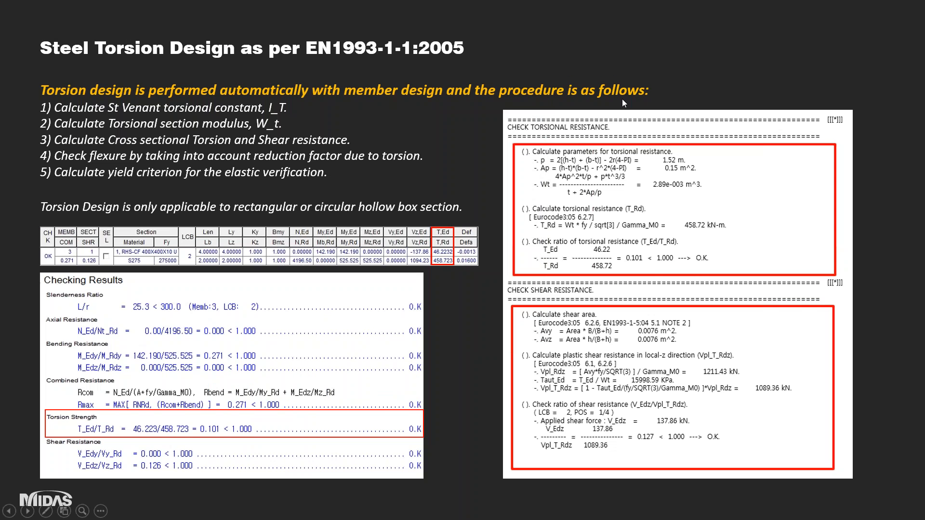
key(alt+Tab)
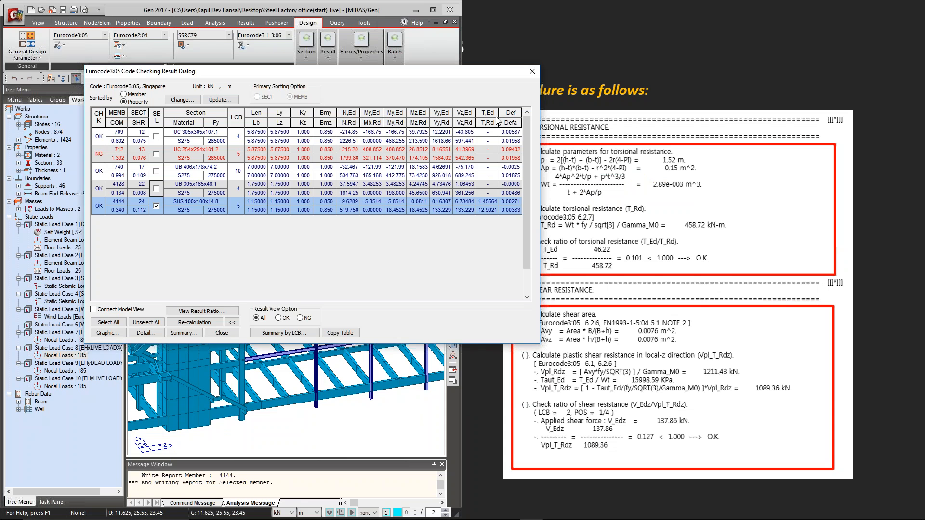
click(433, 9)
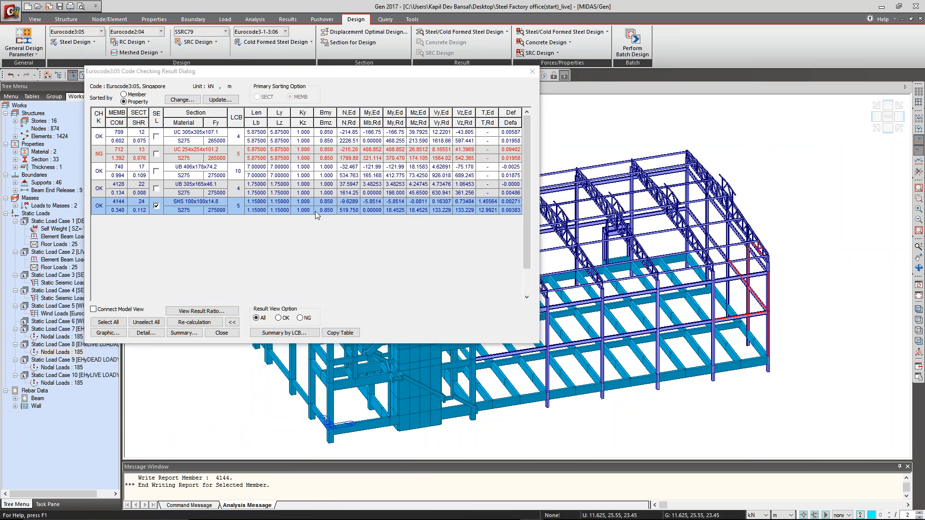
click(532, 71)
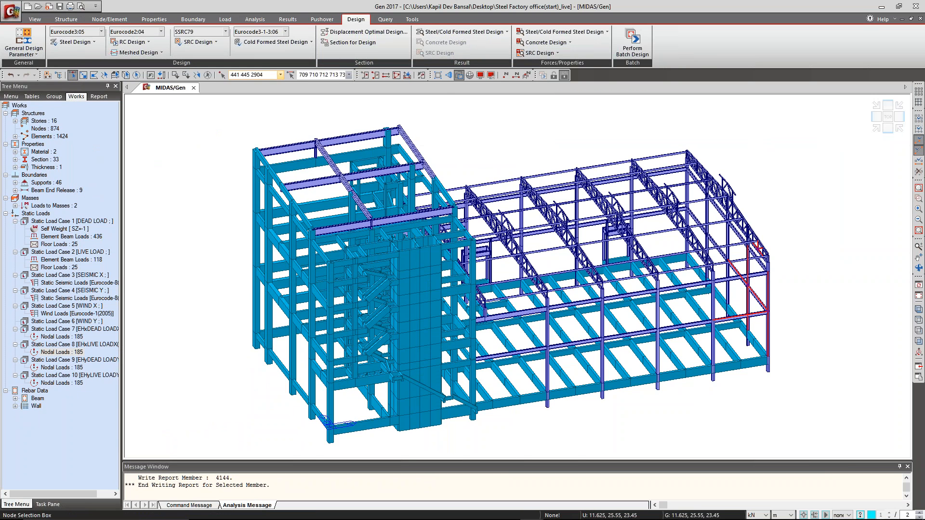
click(222, 74)
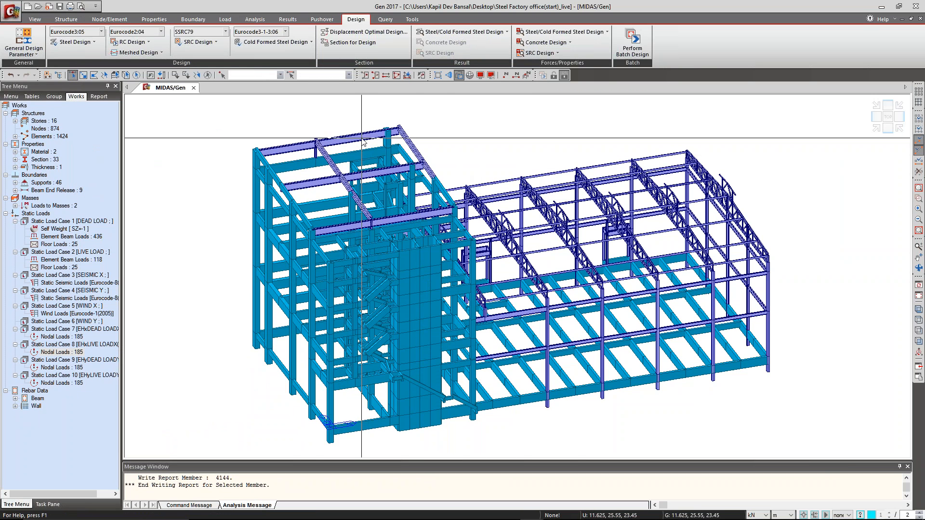
Switch to the PowerPoint slide show, view the Steel Cold Formed Design slide, and return to midas Gen.
key(alt+Tab)
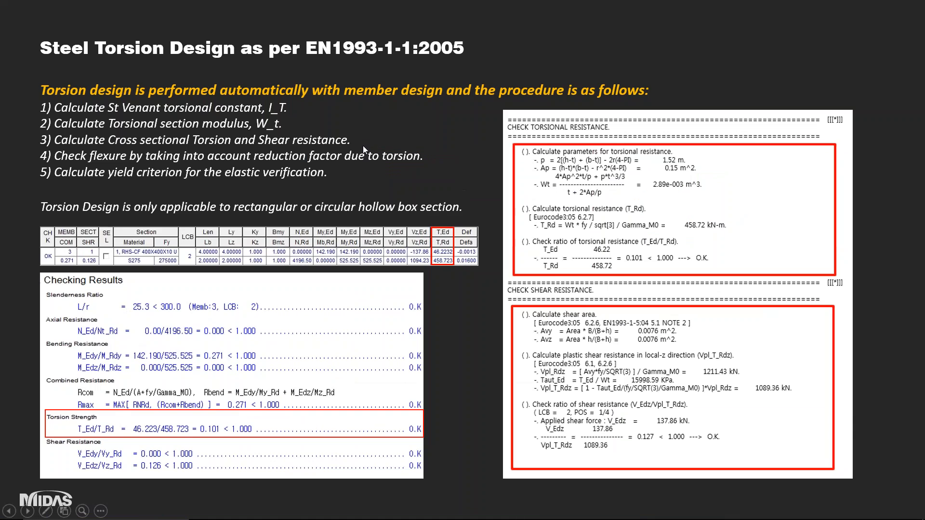
click(363, 146)
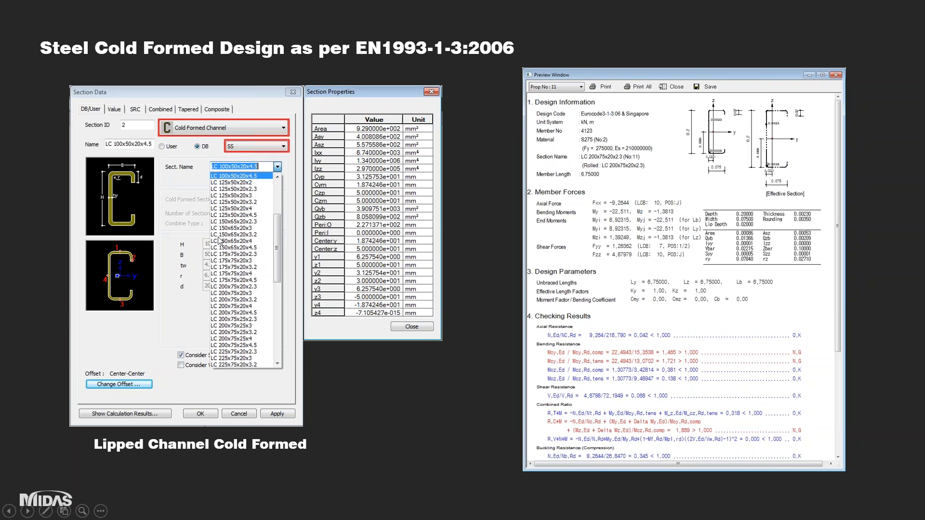
key(alt+Tab)
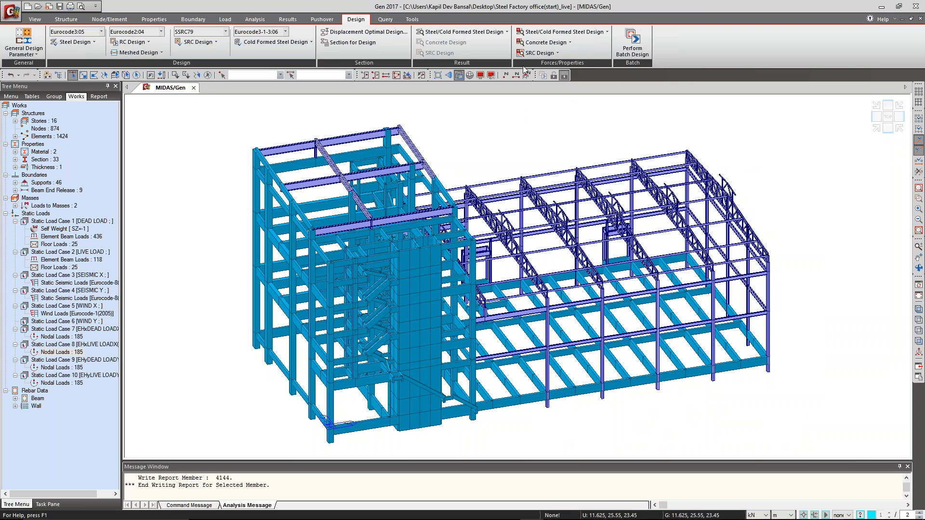
Apply Eurocode3-1-3:06 with the Singapore National Annex and buckling reduction iteration as the cold formed steel design code.
click(295, 42)
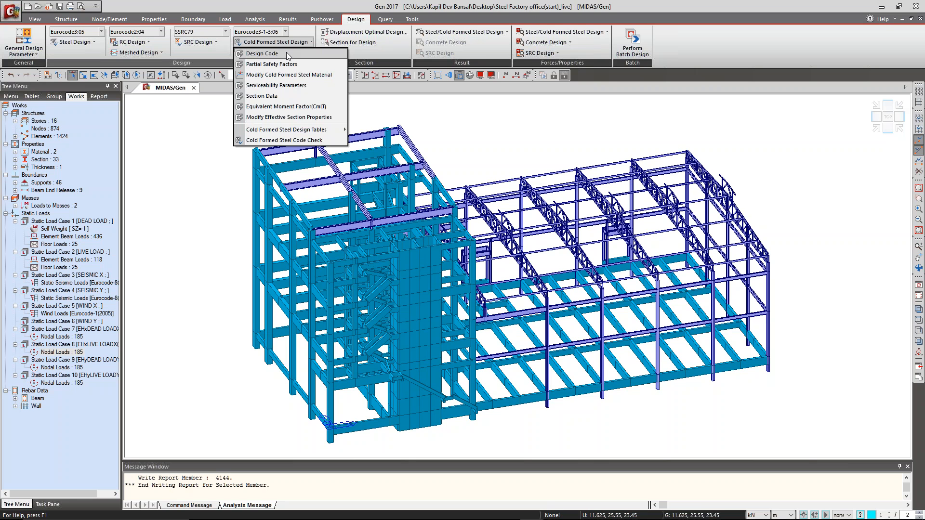
click(287, 52)
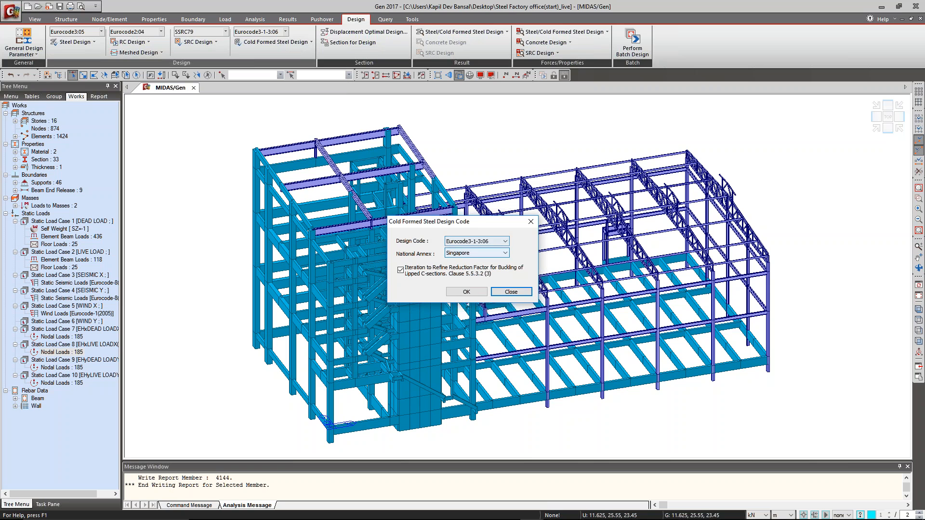
click(474, 292)
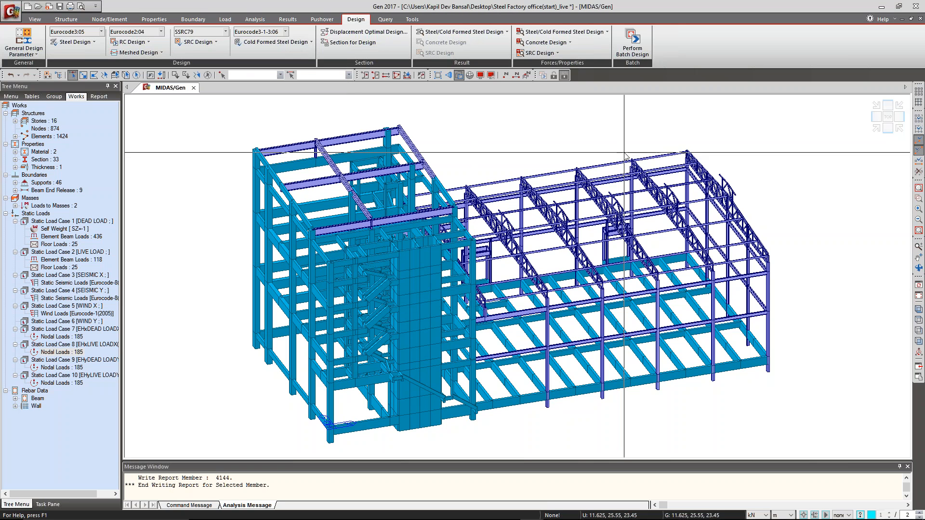
Run the cold formed steel code check for the selected roof member and expand the results to all columns.
click(287, 42)
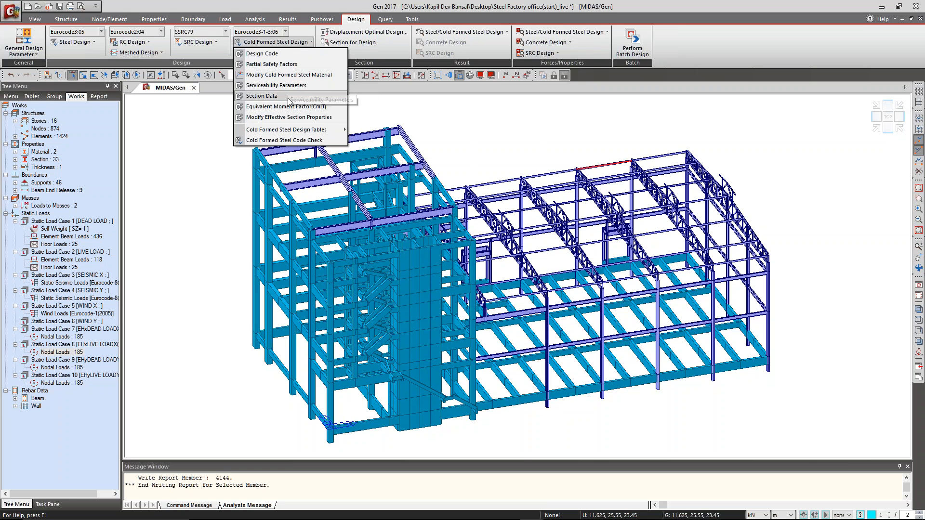
click(283, 140)
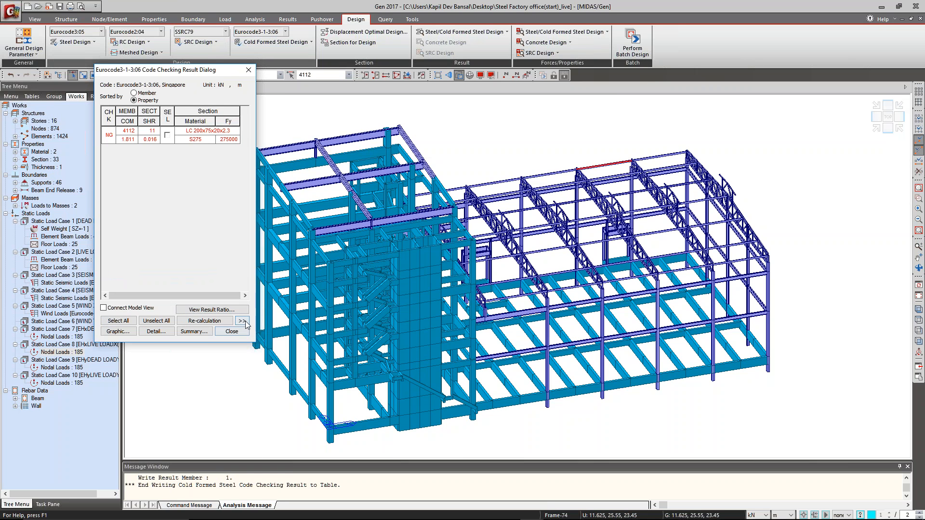
click(242, 320)
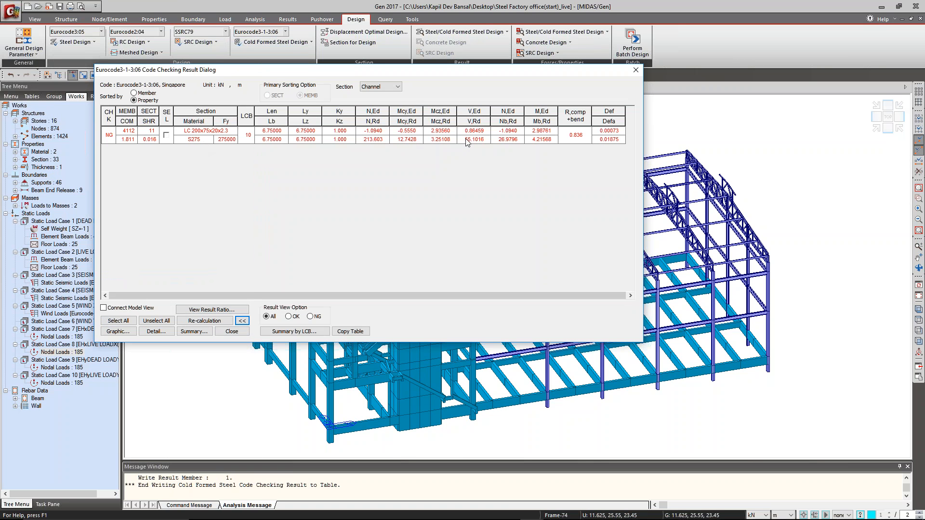
Generate the graphic report for the LC 200x75x20x2.3 member and enlarge its preview so the checking results fit.
click(166, 135)
click(118, 332)
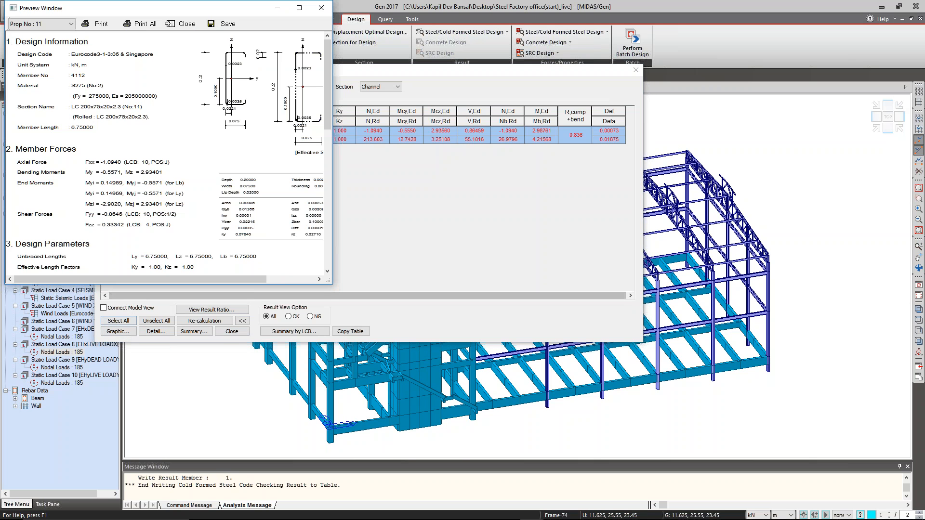
drag(331, 292, 415, 471)
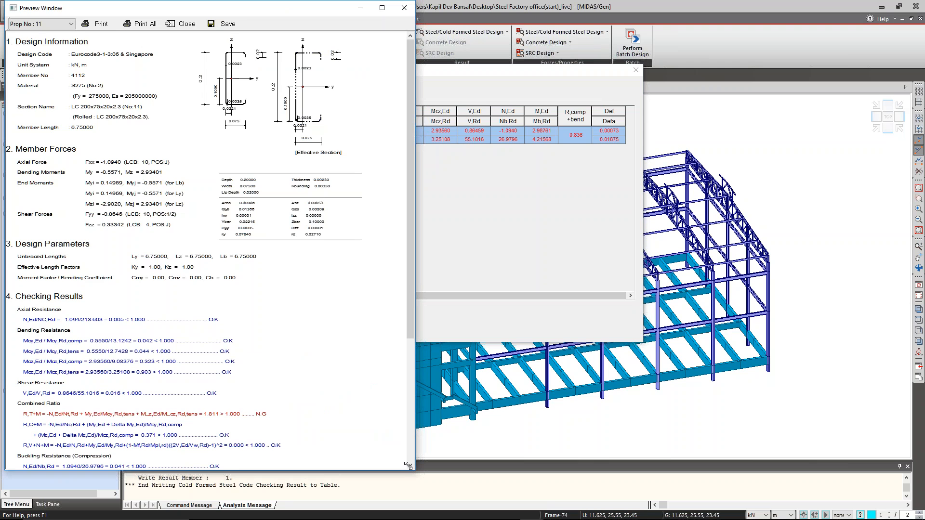
Read the effective section, resistance checks and deflection check in the cold formed graphic report, and close the preview.
drag(185, 148, 190, 134)
drag(99, 254, 149, 127)
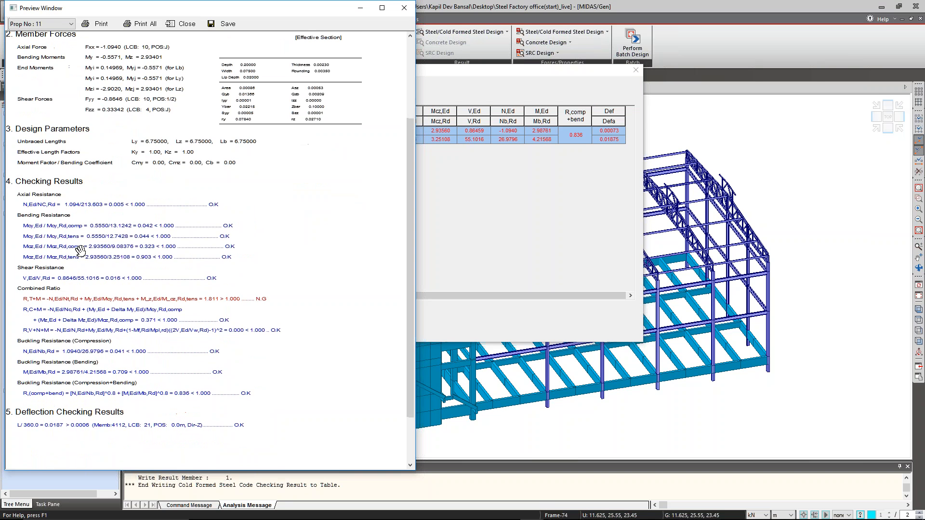
drag(179, 177, 223, 369)
drag(309, 174, 309, 175)
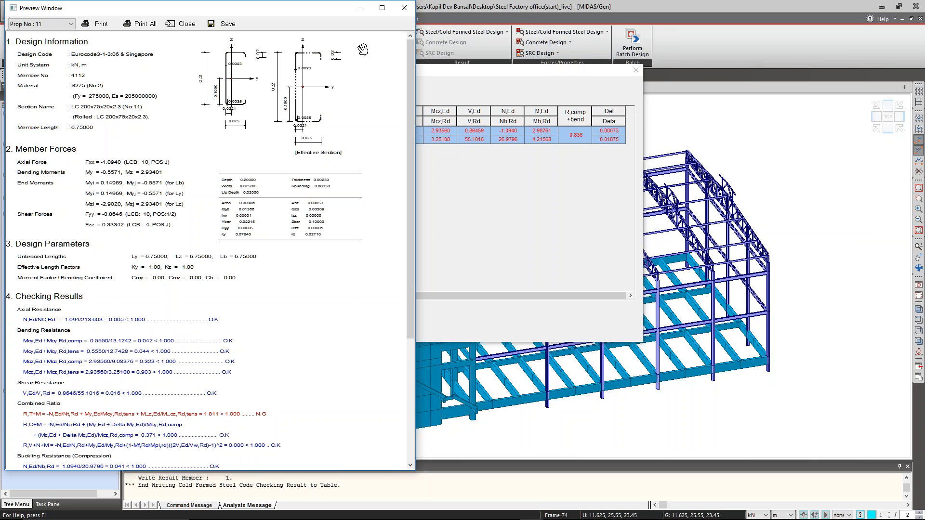
click(404, 7)
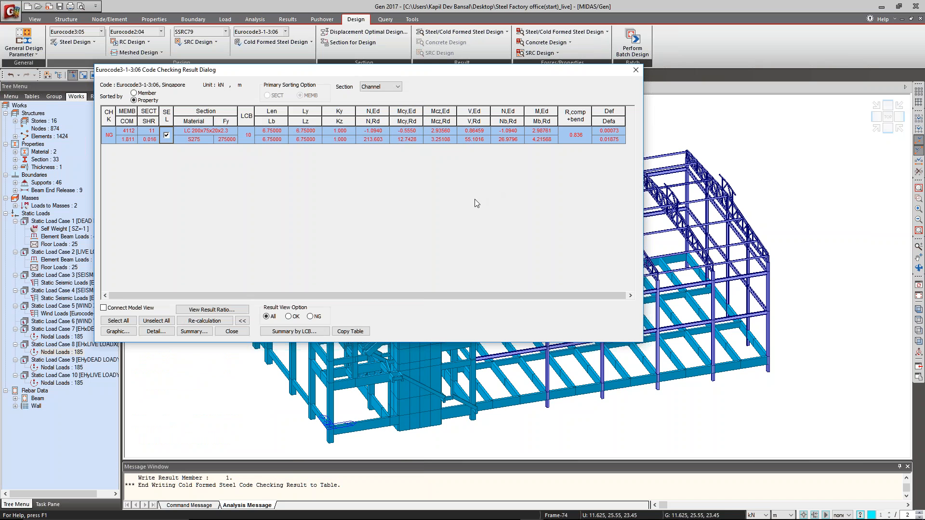
Generate the detailed text report for the LC 200x75x20x2.3 member and place it beside the code checking results.
click(156, 332)
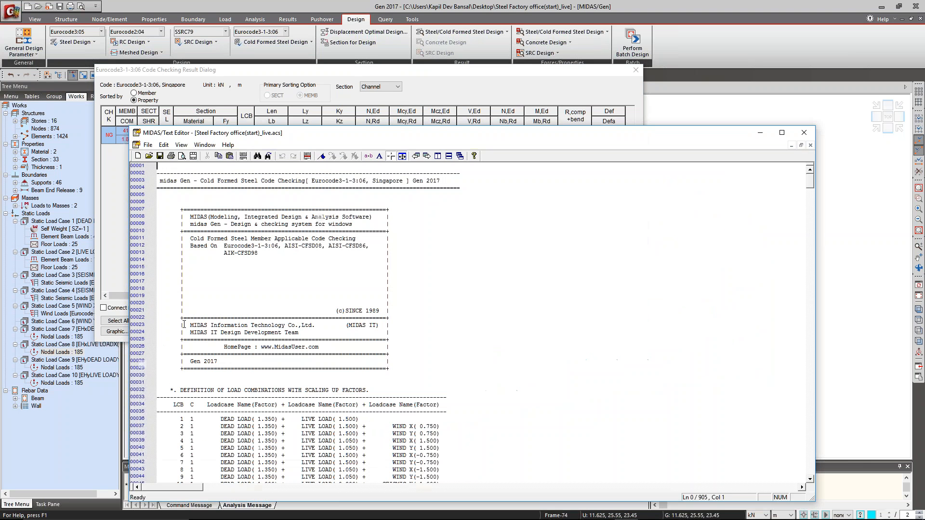
click(418, 218)
key(super+Right)
Read the load combinations, design parameters and width-to-thickness ratio checks in the detailed cold formed steel report.
click(683, 174)
scroll(682, 174, down, 20)
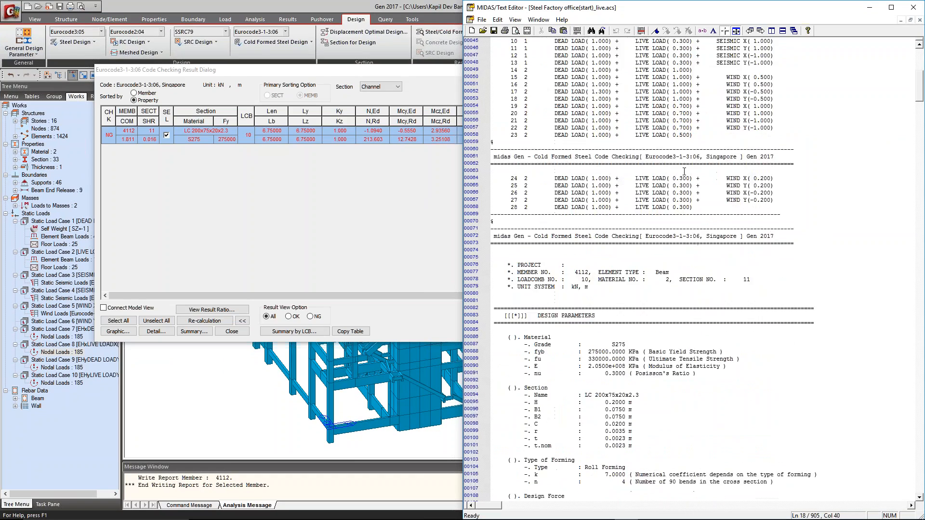
scroll(684, 172, down, 8)
scroll(569, 132, up, 7)
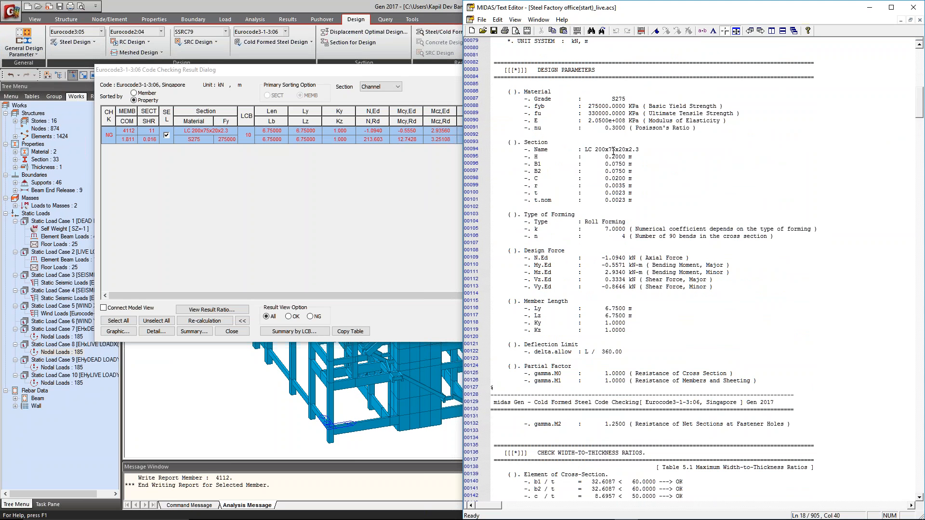
scroll(617, 164, down, 11)
scroll(621, 177, down, 4)
drag(547, 120, 608, 123)
click(635, 157)
Read the rounded corner, section stress, effective width and edge stiffener calculations in the detailed report, and close it.
scroll(584, 151, down, 7)
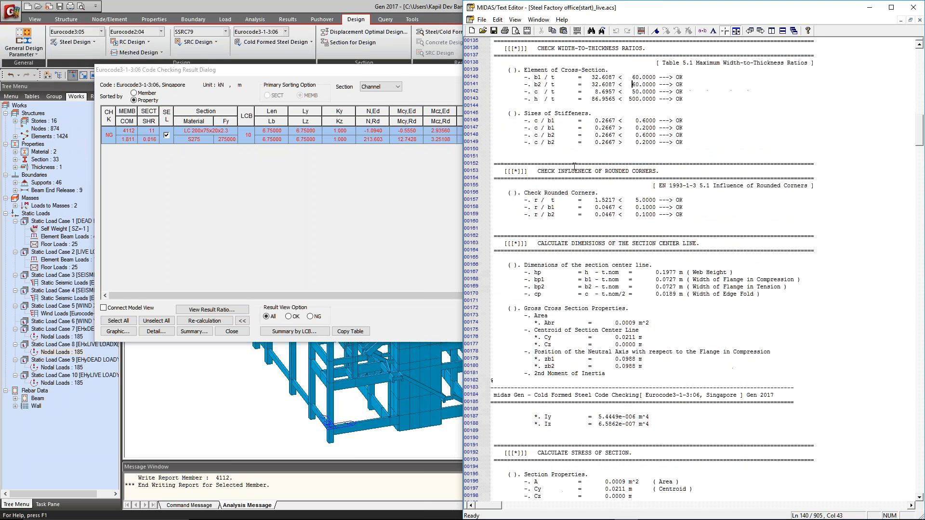
scroll(585, 151, down, 20)
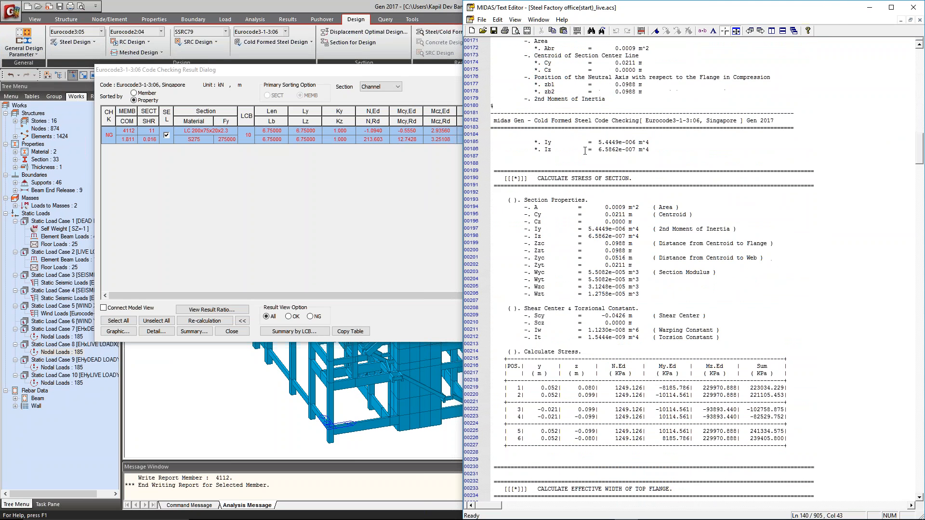
scroll(585, 153, down, 20)
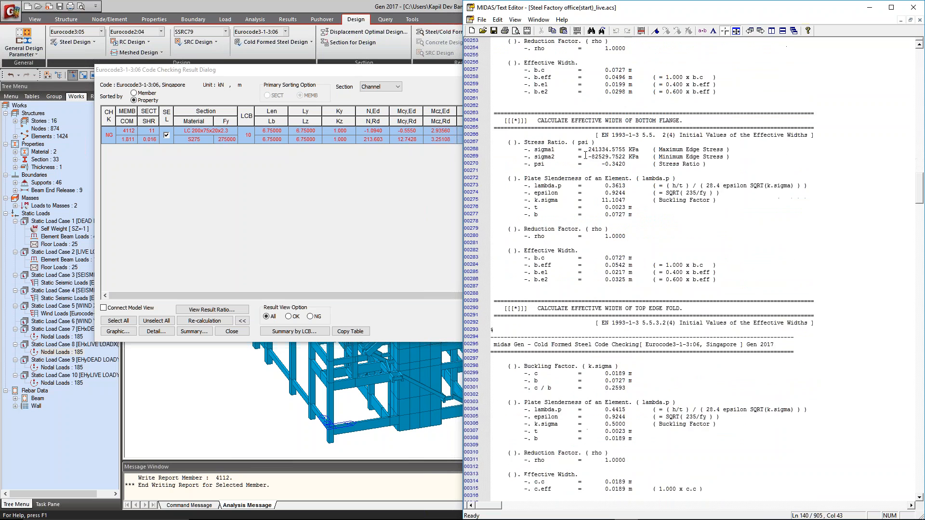
scroll(585, 157, down, 6)
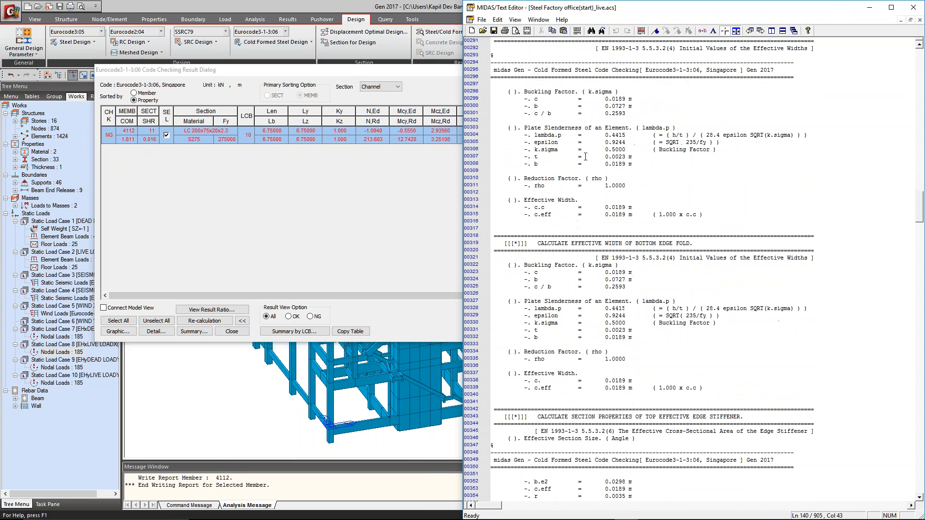
scroll(586, 166, down, 7)
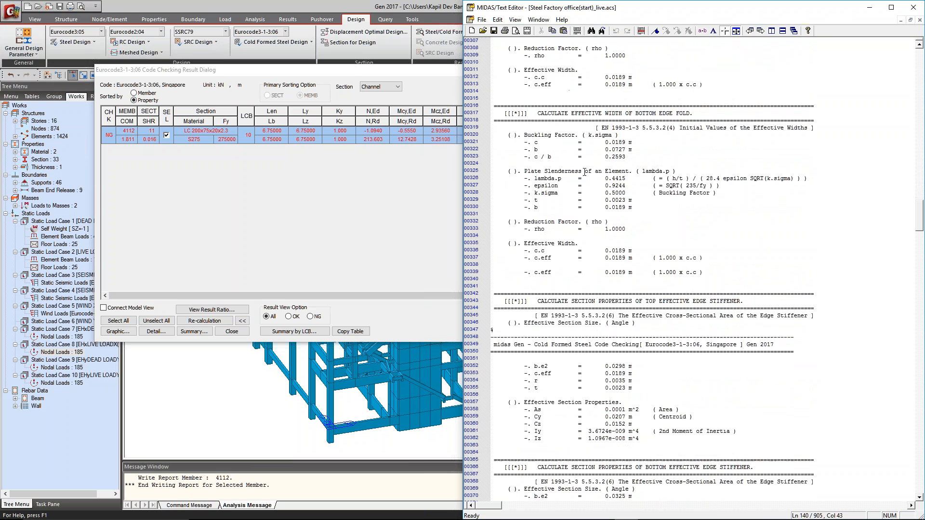
click(913, 8)
click(750, 287)
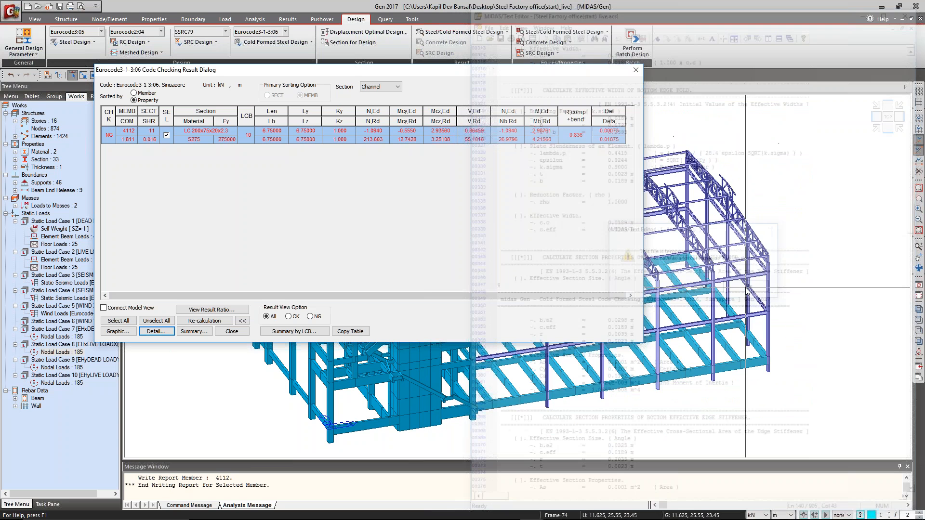
Collapse the cold formed steel code checking results to the short table and close the results dialog.
key(alt+Tab)
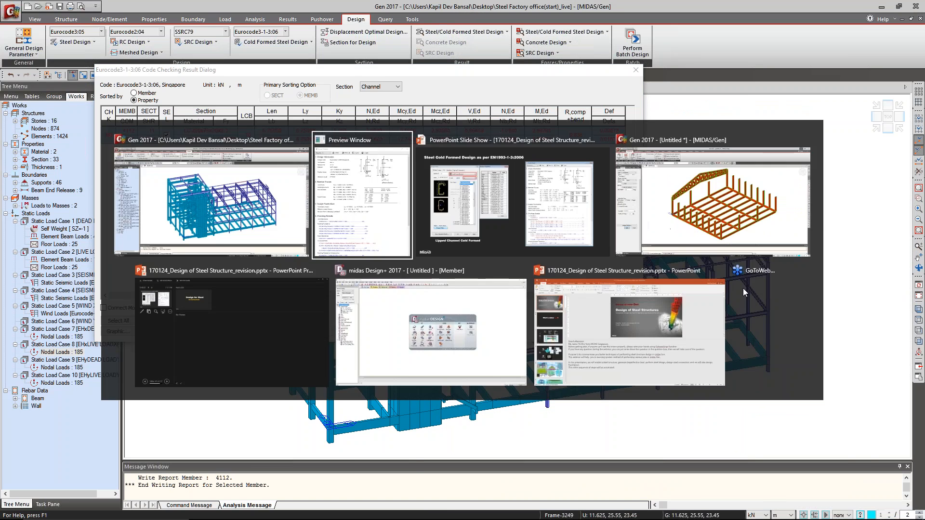
click(407, 13)
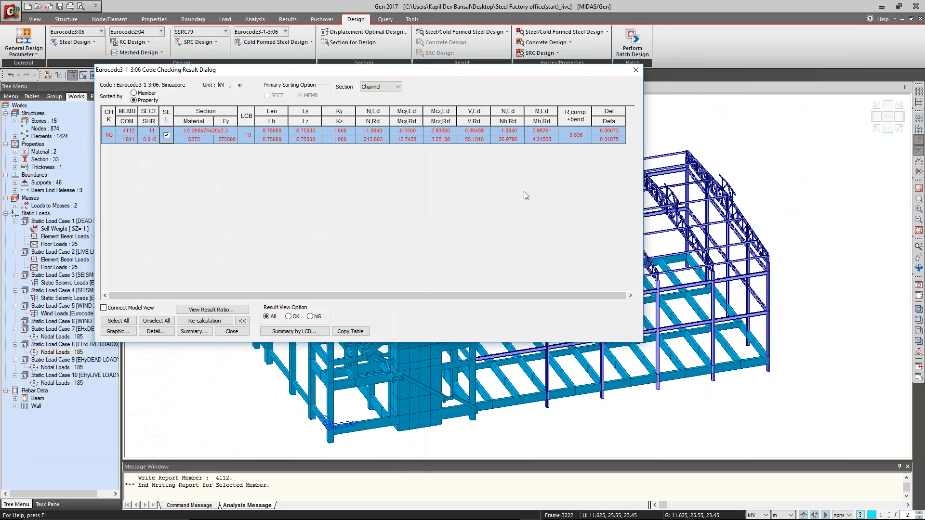
click(242, 320)
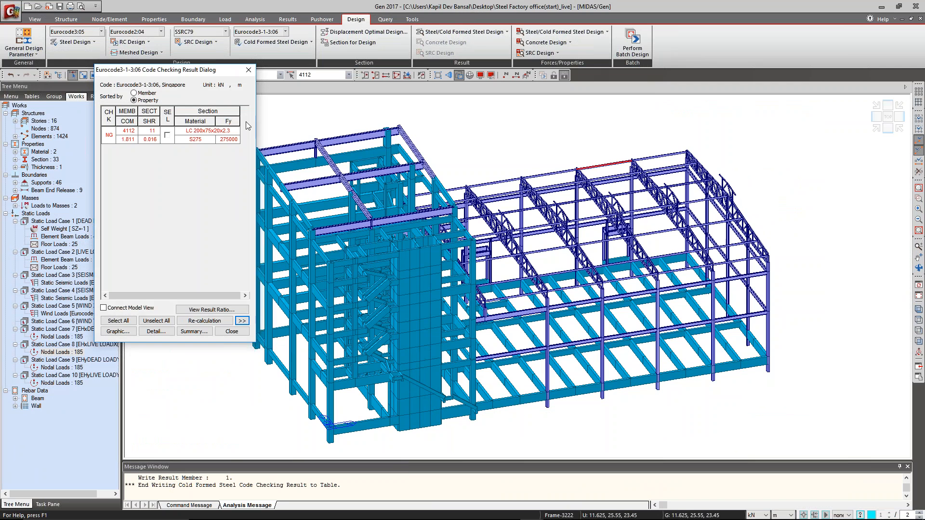
click(249, 70)
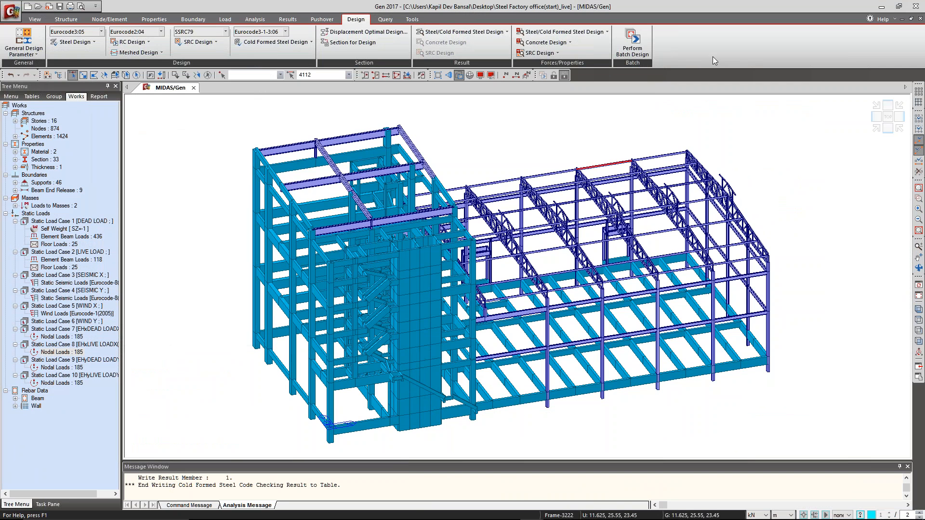
key(alt+Tab)
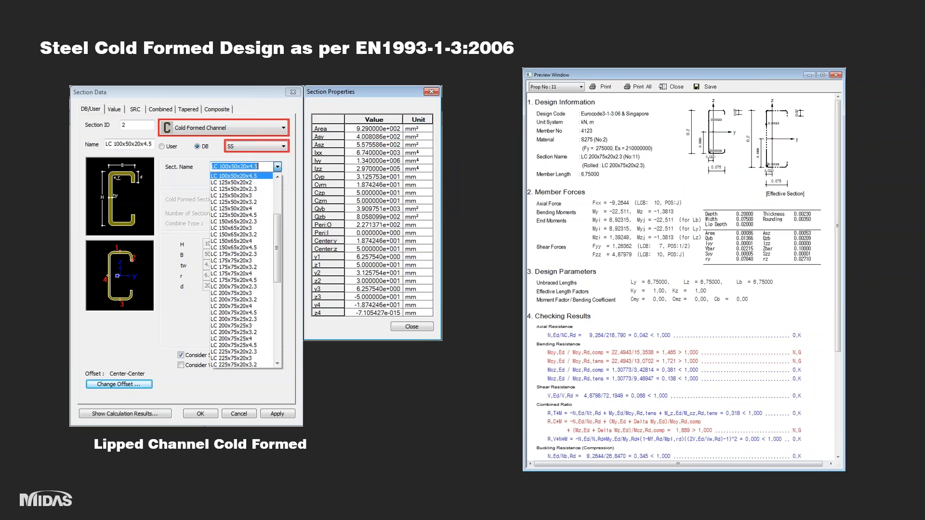
key(Right)
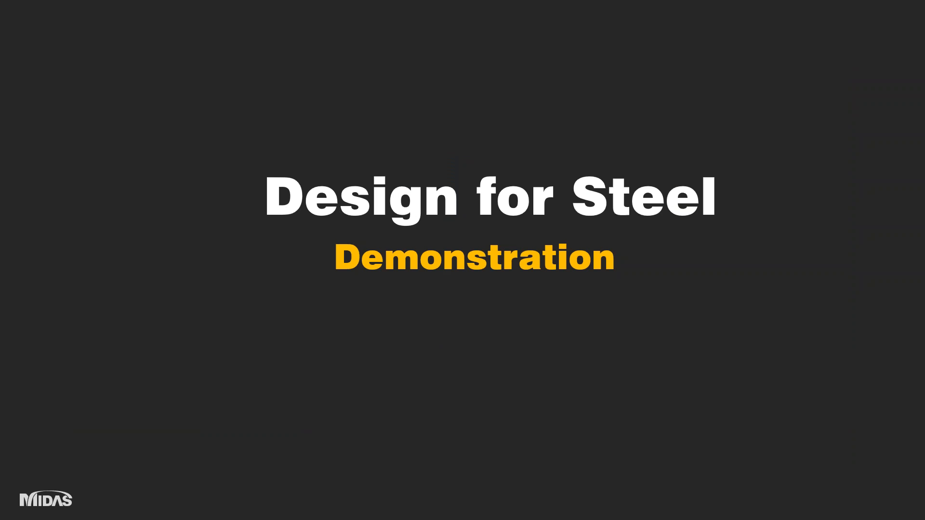
key(Right)
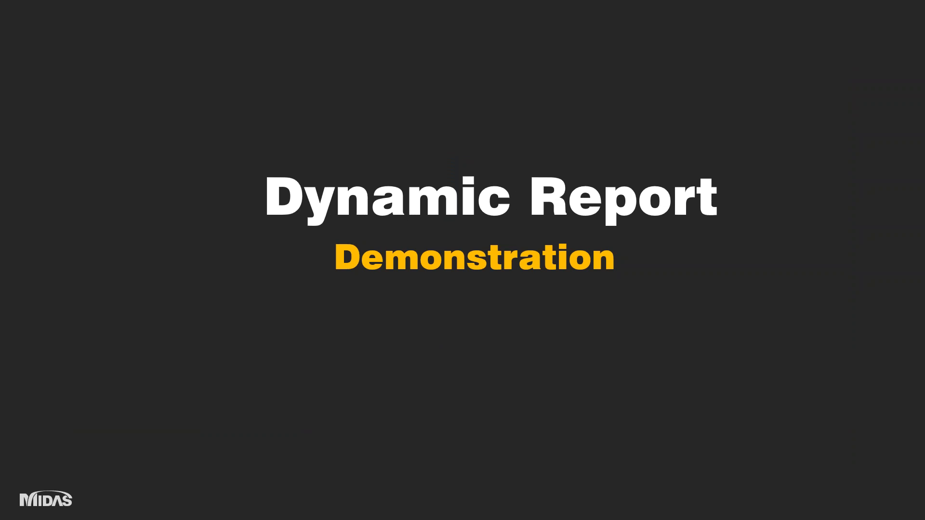
key(alt+Tab)
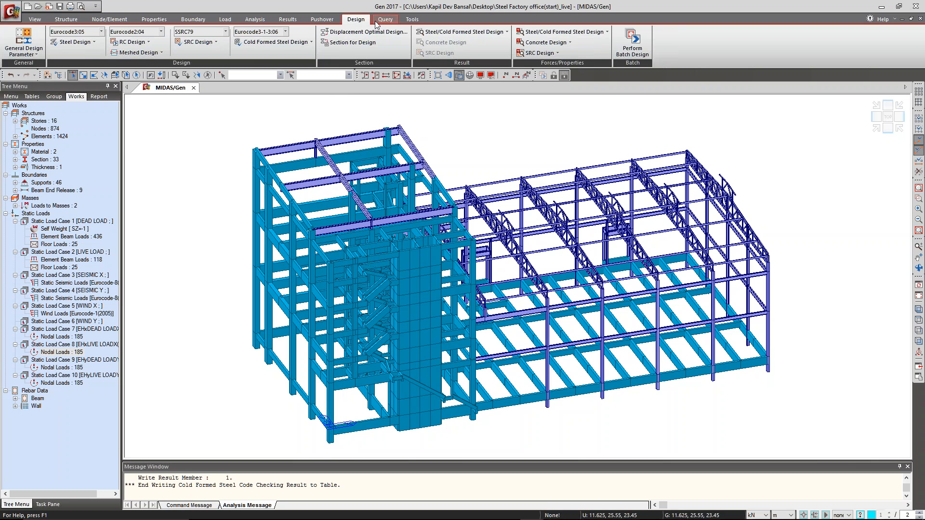
Start the Dynamic Report Generator with the existing document Gen_Dynamic Report Template.docx from the Desktop.
click(411, 19)
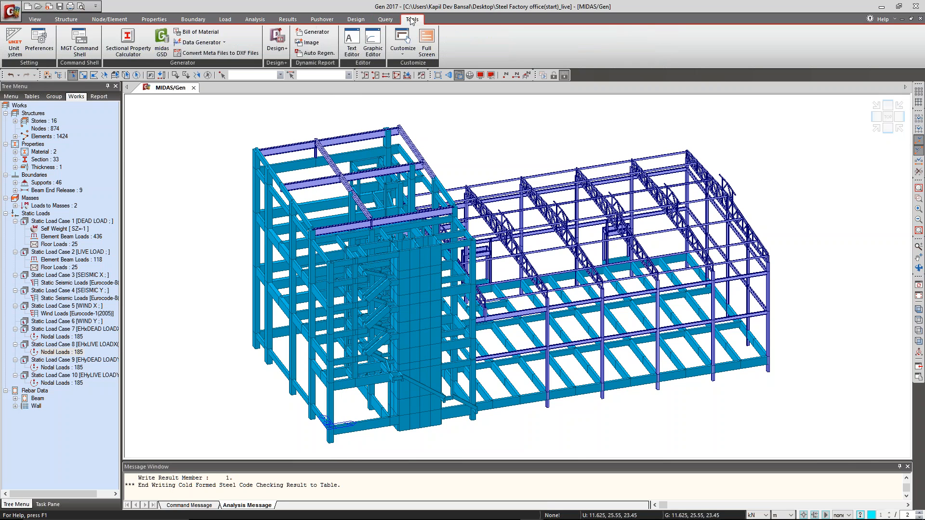
click(315, 32)
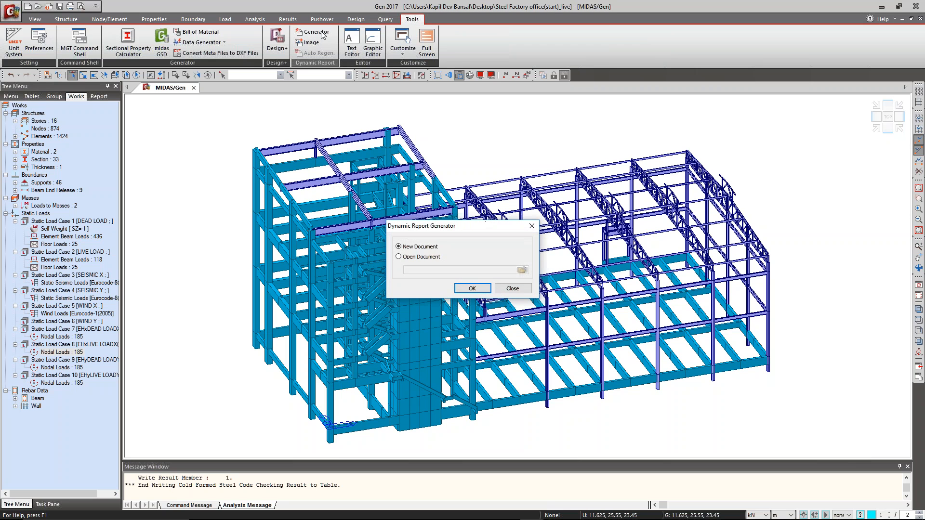
click(431, 258)
click(423, 248)
click(437, 257)
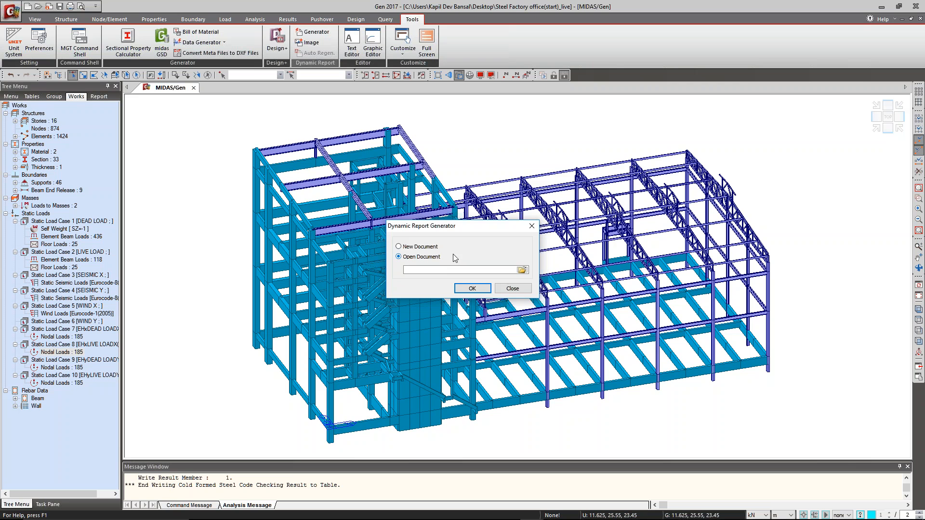
click(522, 270)
click(468, 231)
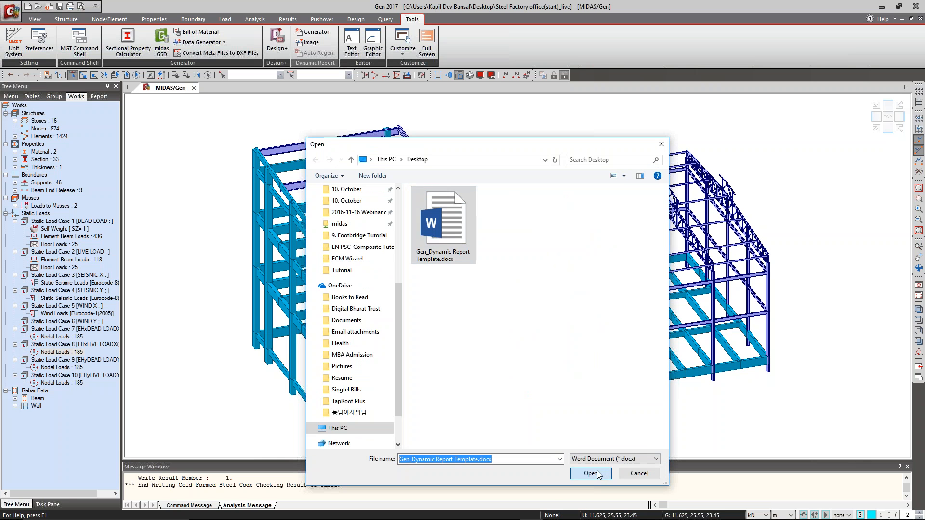
click(591, 473)
click(476, 292)
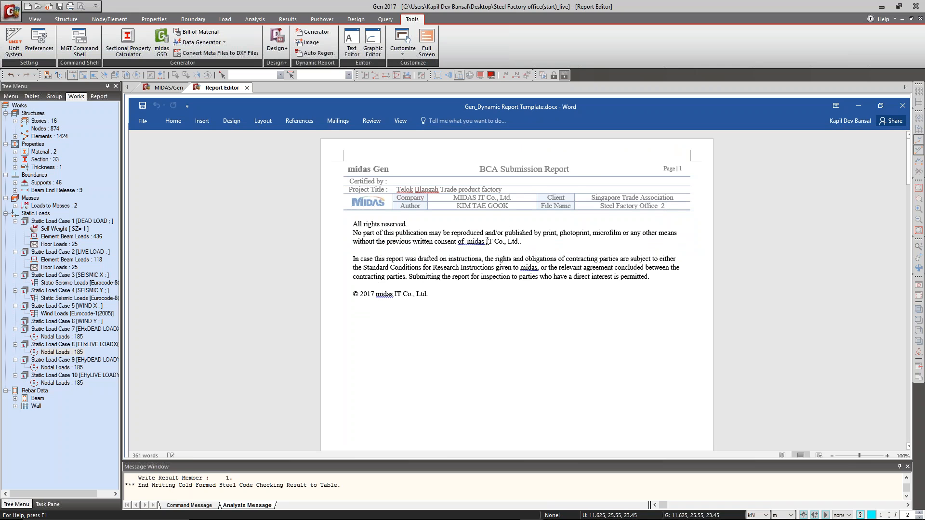
Insert three empty lines below the copyright notice on the first page of the report template.
scroll(475, 285, down, 5)
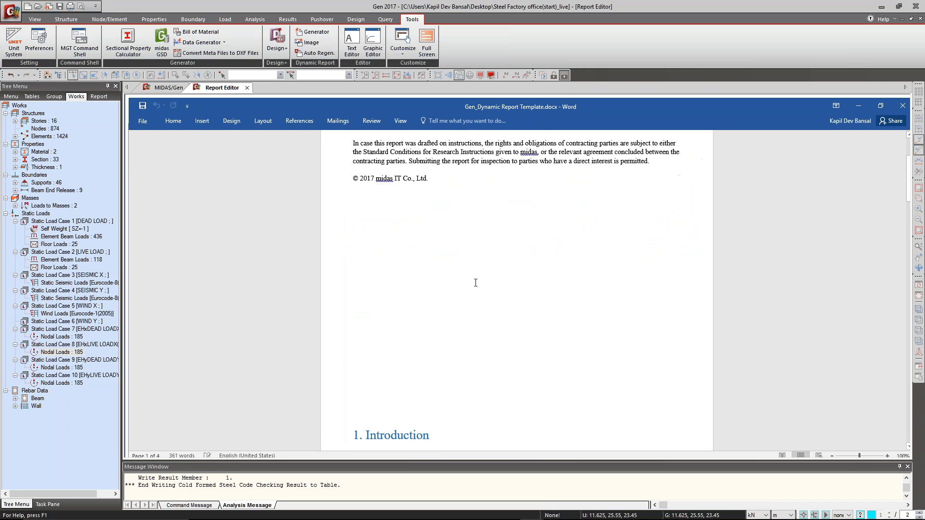
scroll(475, 281, up, 6)
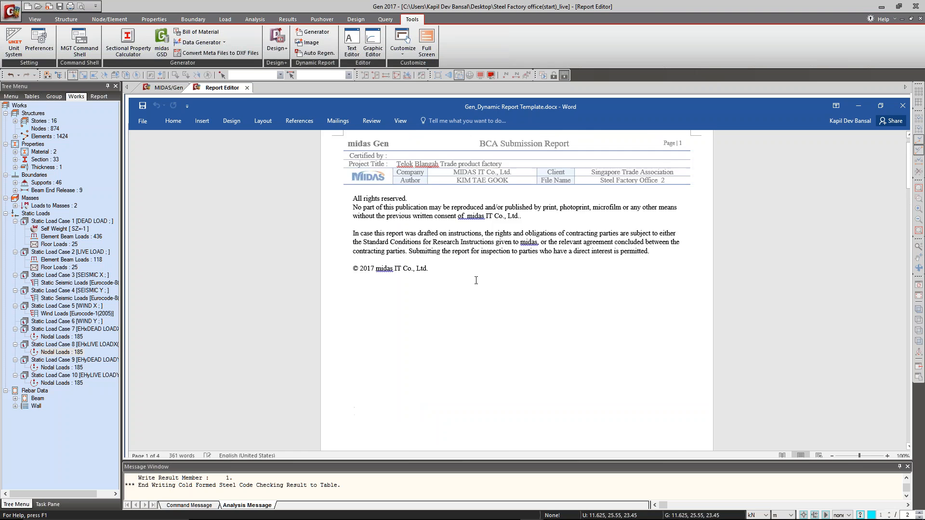
scroll(476, 280, down, 6)
key(Return)
key(Return)
key(Return)
key(Return)
key(Return)
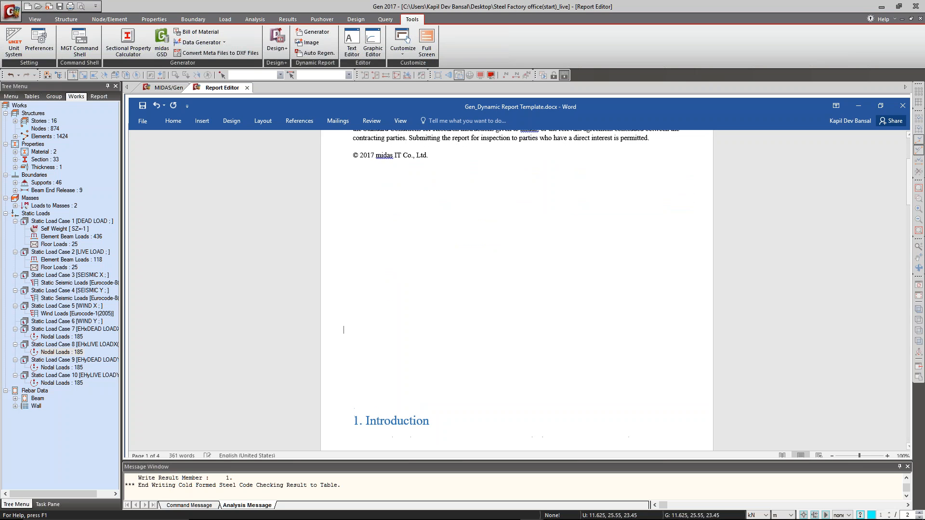
scroll(437, 316, down, 9)
scroll(438, 316, up, 15)
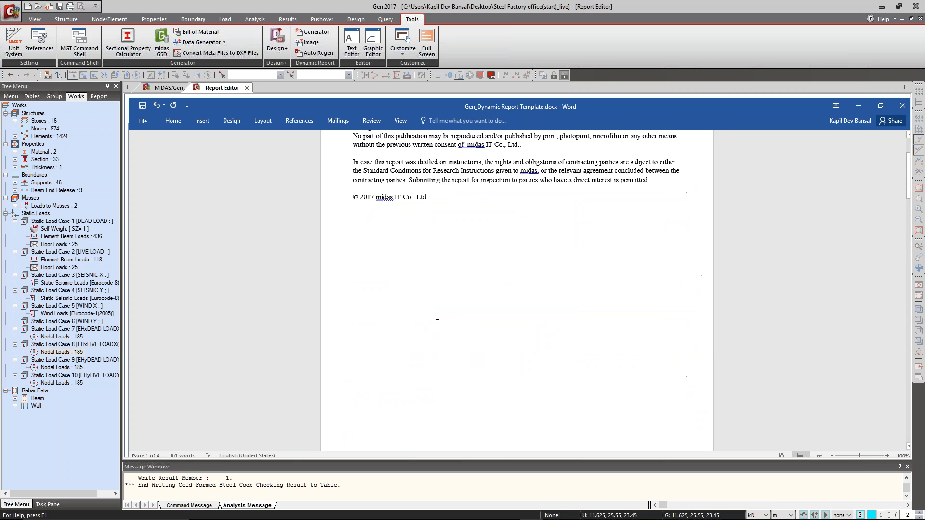
scroll(438, 315, up, 4)
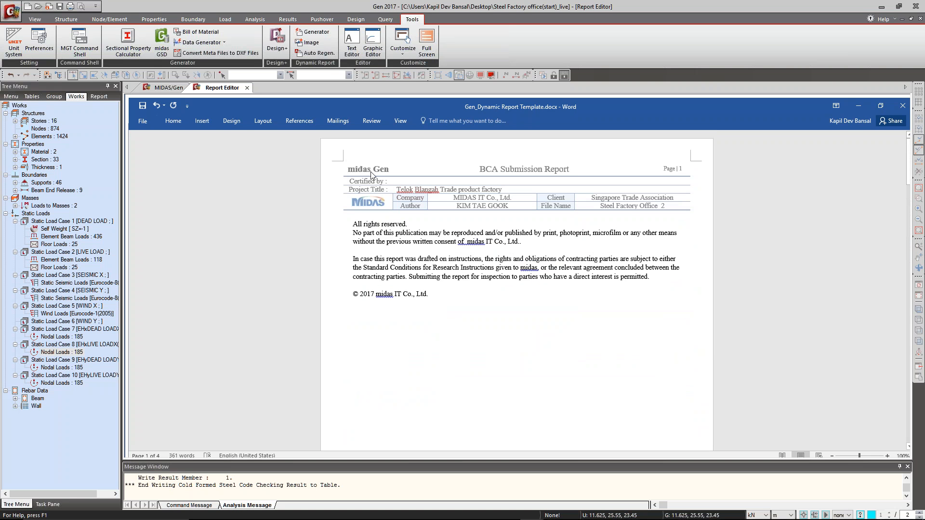
Review the page header, the Introduction and the Model description section of the report template.
scroll(467, 202, down, 18)
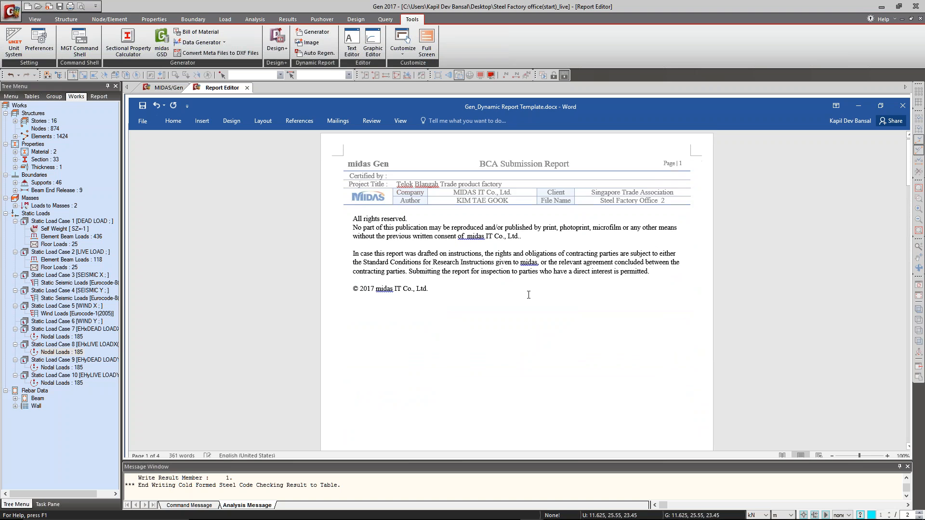
scroll(397, 200, up, 3)
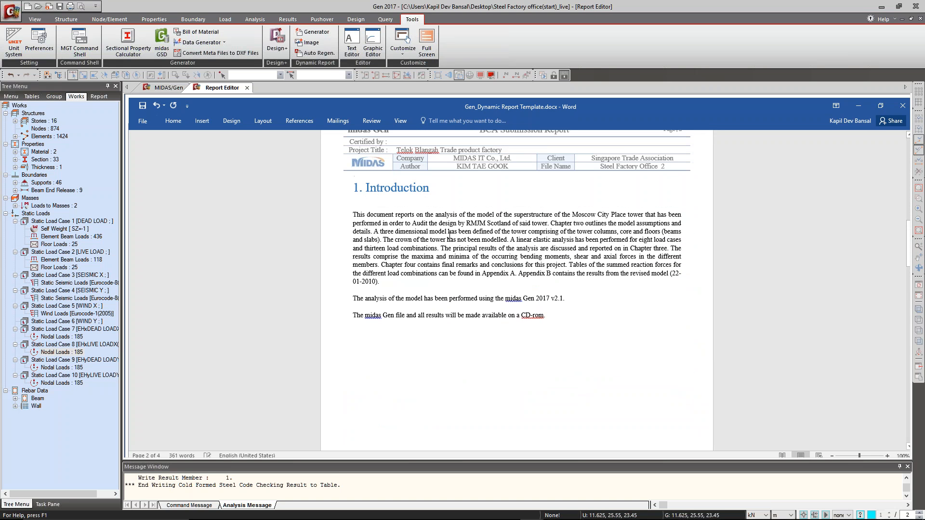
scroll(448, 241, down, 7)
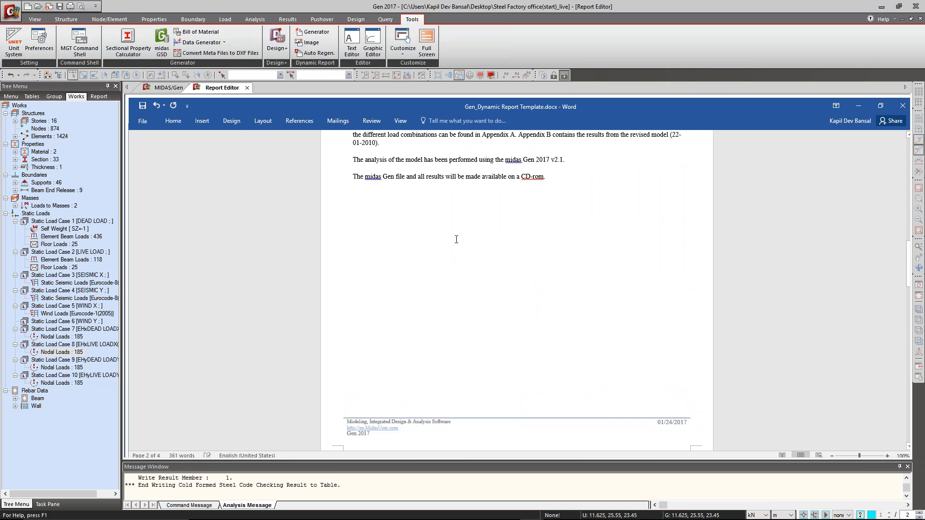
scroll(456, 240, down, 18)
scroll(469, 313, down, 5)
scroll(470, 303, up, 6)
scroll(487, 269, down, 6)
scroll(501, 243, up, 3)
scroll(502, 242, down, 10)
scroll(502, 242, up, 15)
scroll(502, 242, up, 20)
scroll(504, 259, down, 20)
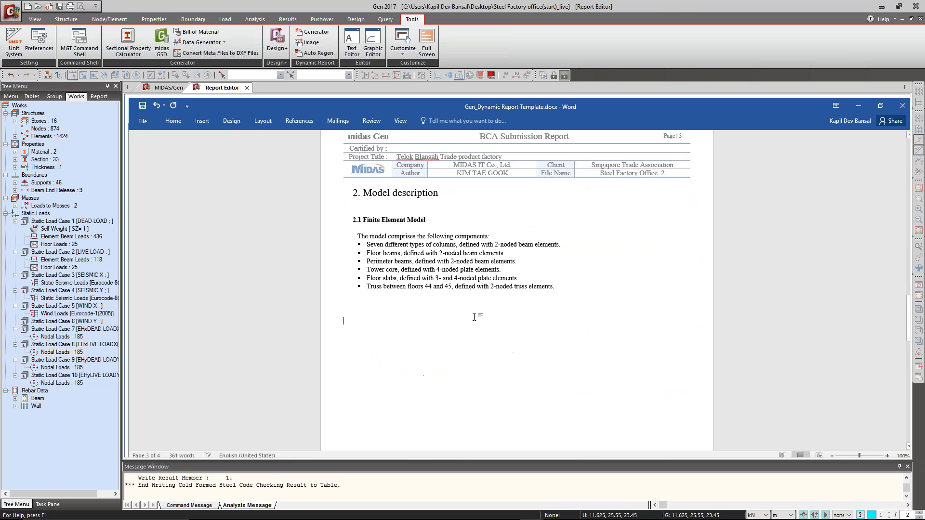
Return to the model view and recolour the elements by section and thickness with random colours.
click(168, 88)
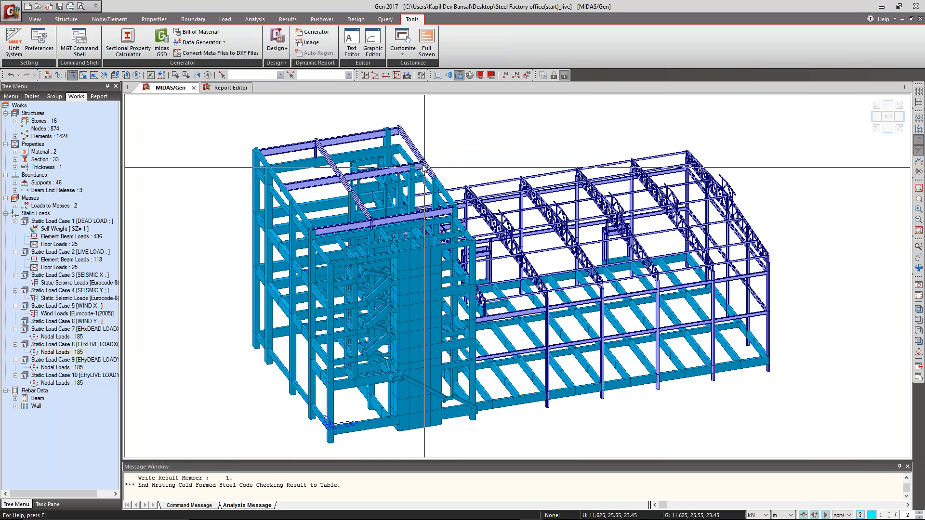
click(491, 75)
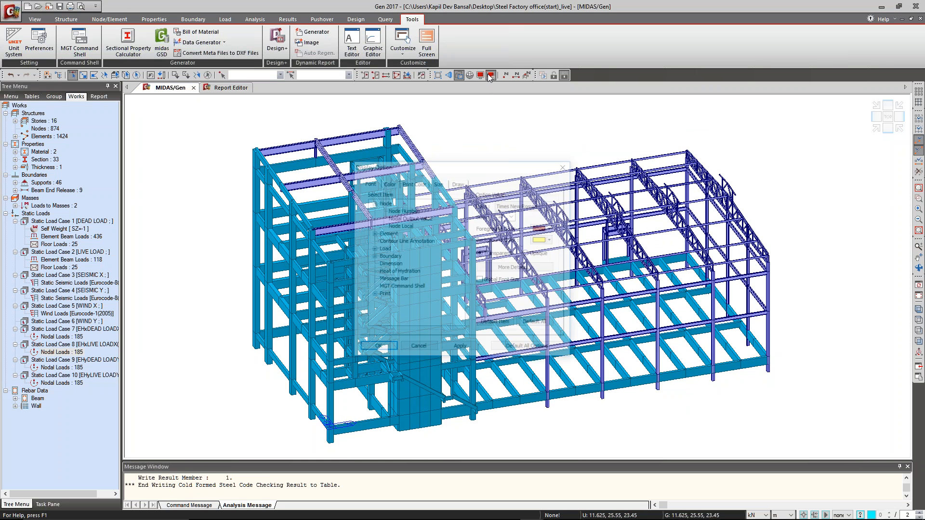
click(458, 183)
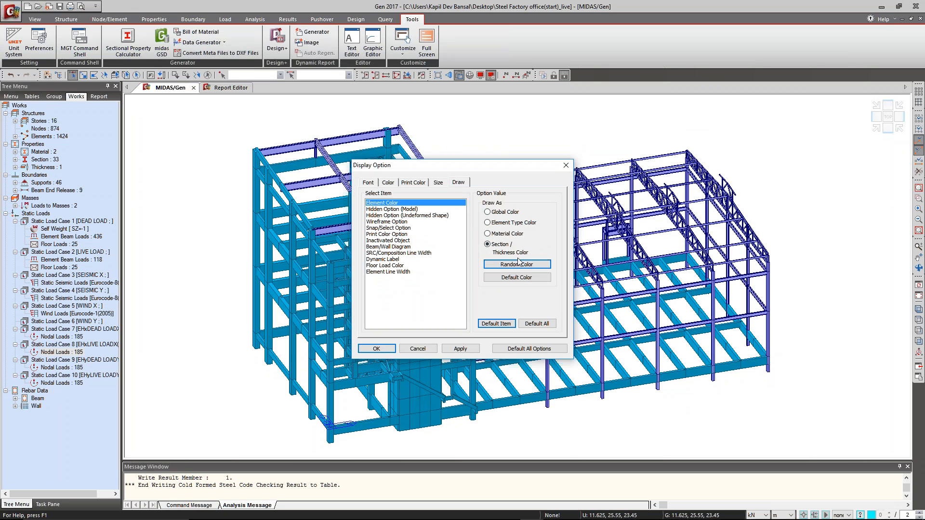
click(460, 348)
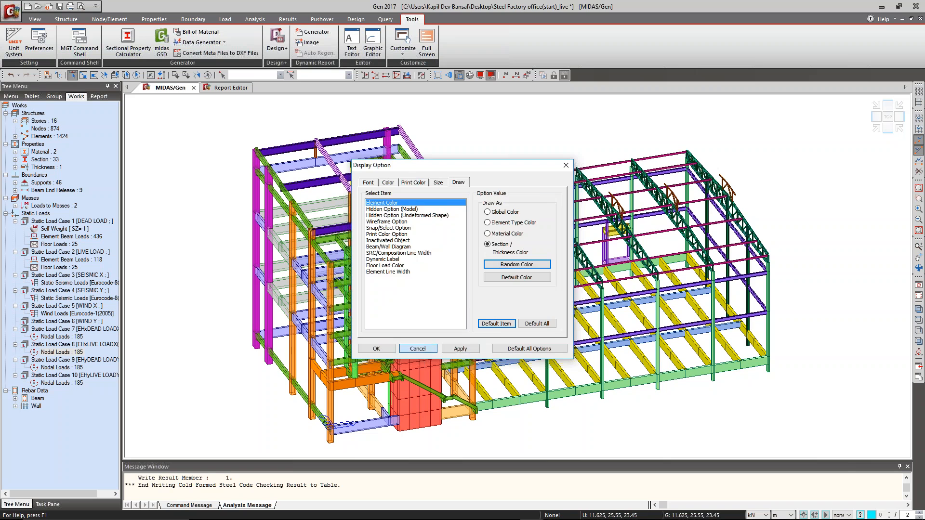
click(422, 348)
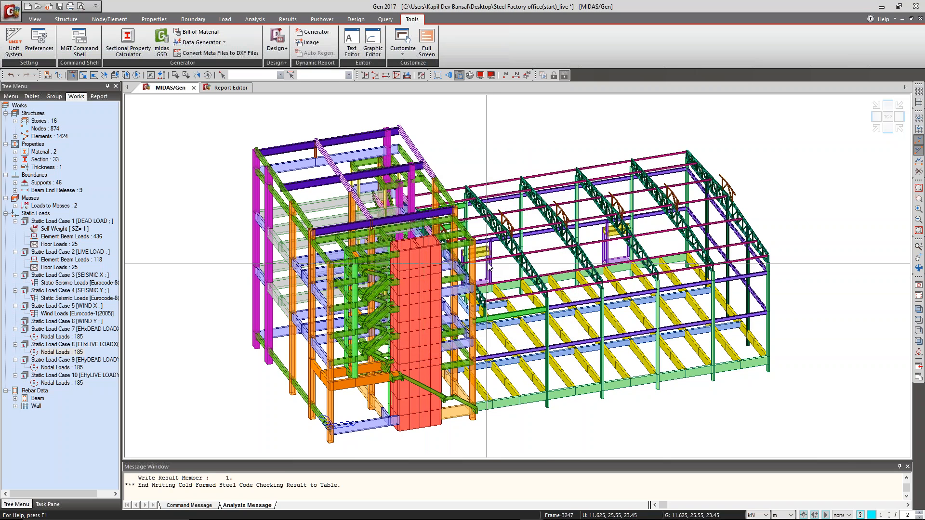
Save a rotated perspective view of the full model as a dynamic report image named 3D Iso.
click(448, 75)
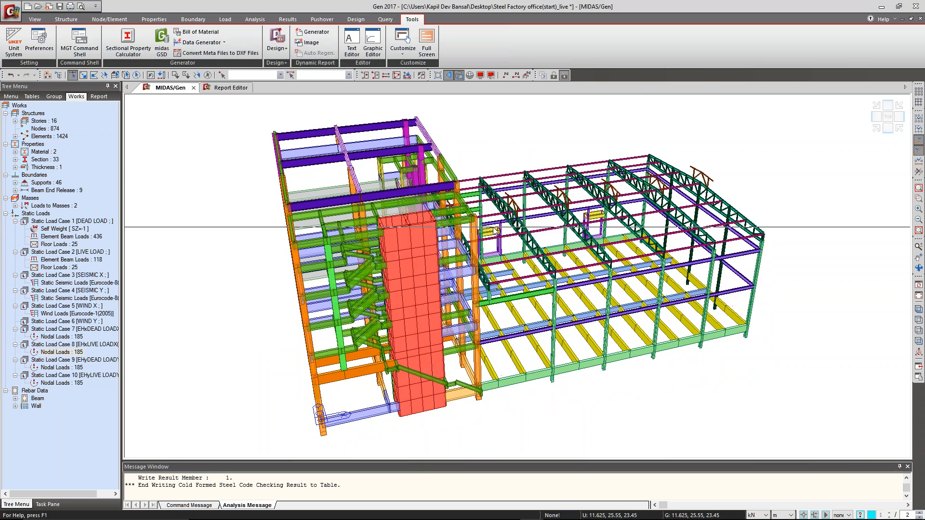
ctrl+middle_drag(501, 207, 524, 205)
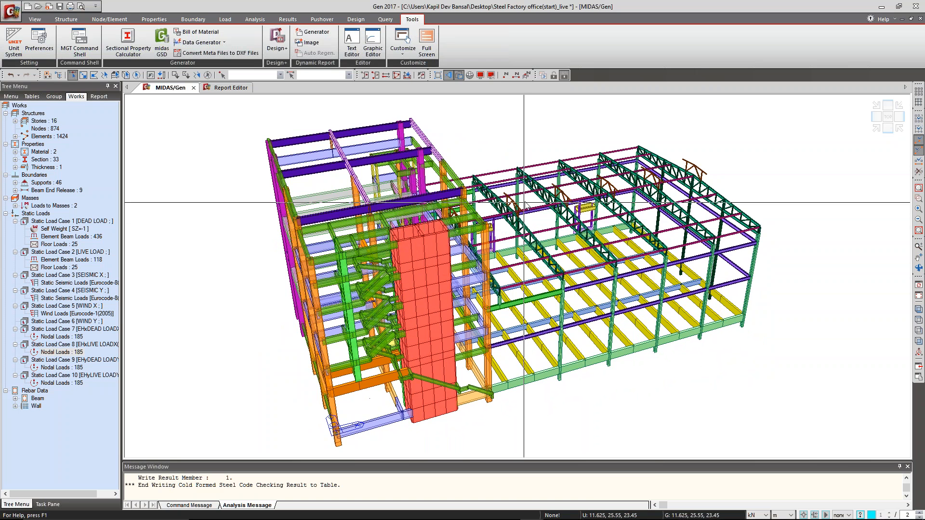
right_click(527, 252)
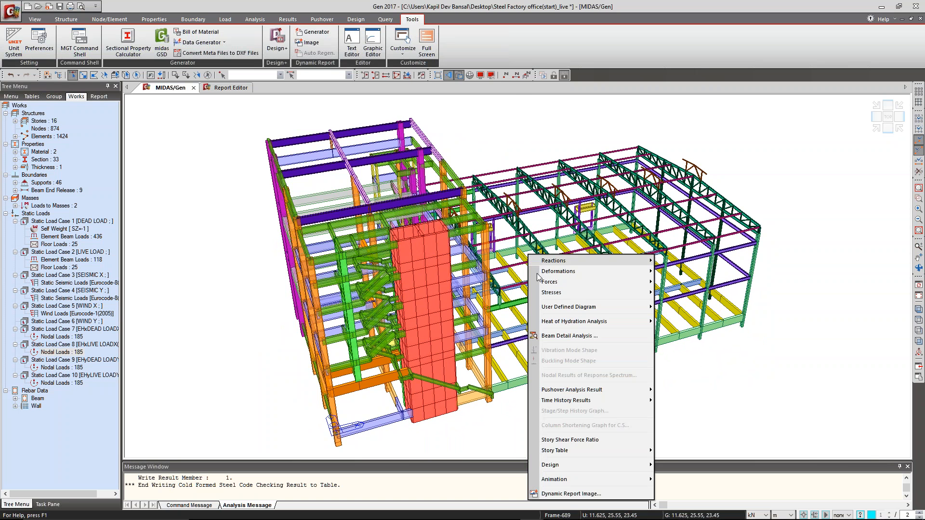
click(573, 494)
text(3D Iso)
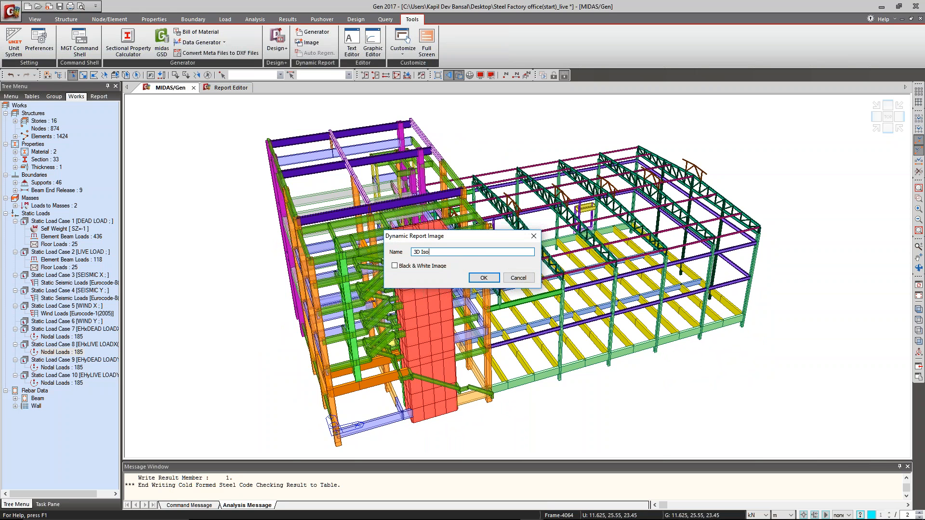
click(483, 278)
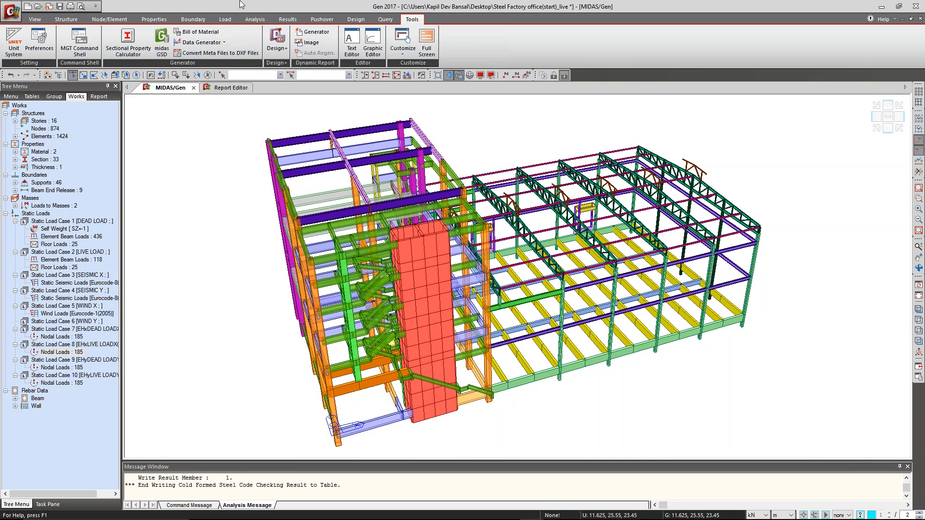
Turn off perspective, isolate the base level of the structure from the front view, and show it in plan.
click(288, 20)
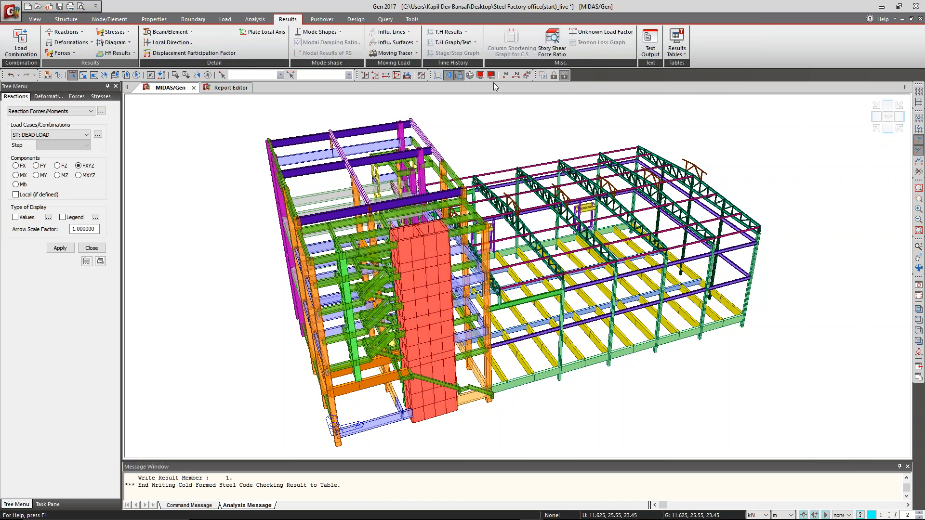
click(448, 75)
click(888, 128)
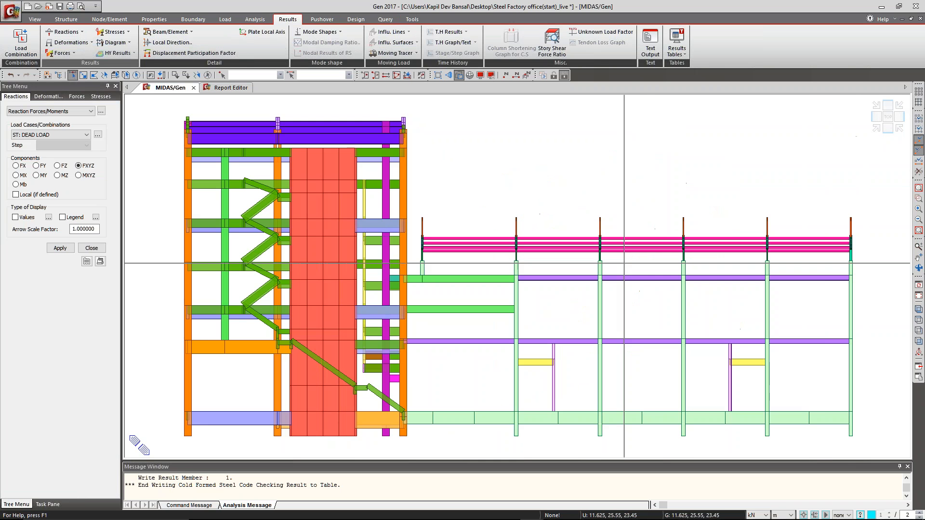
drag(871, 403, 173, 435)
key(F2)
click(887, 117)
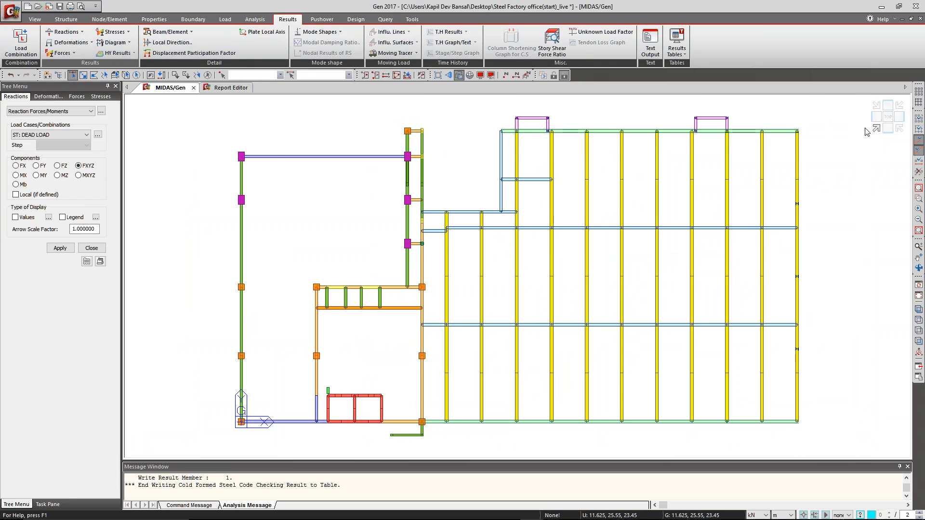
Display the FZ reactions with values for load combination sLCB2.
click(57, 165)
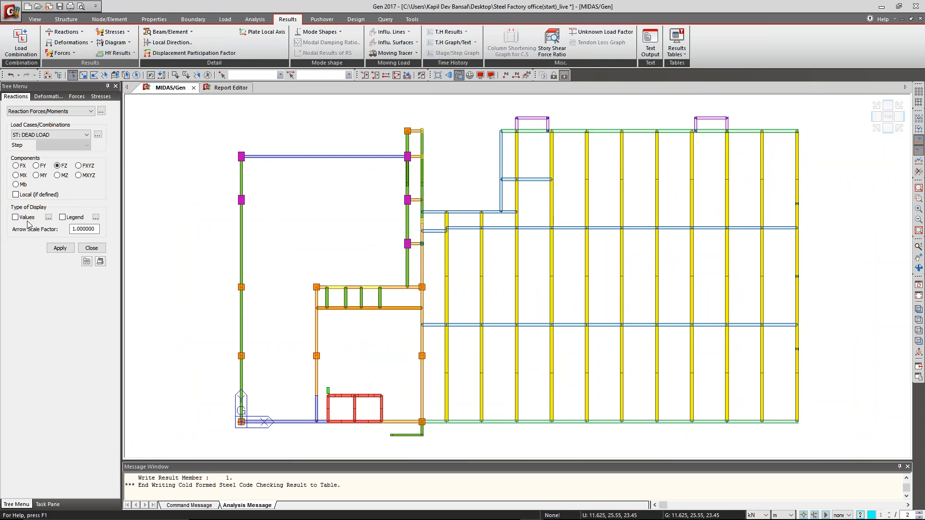
click(51, 135)
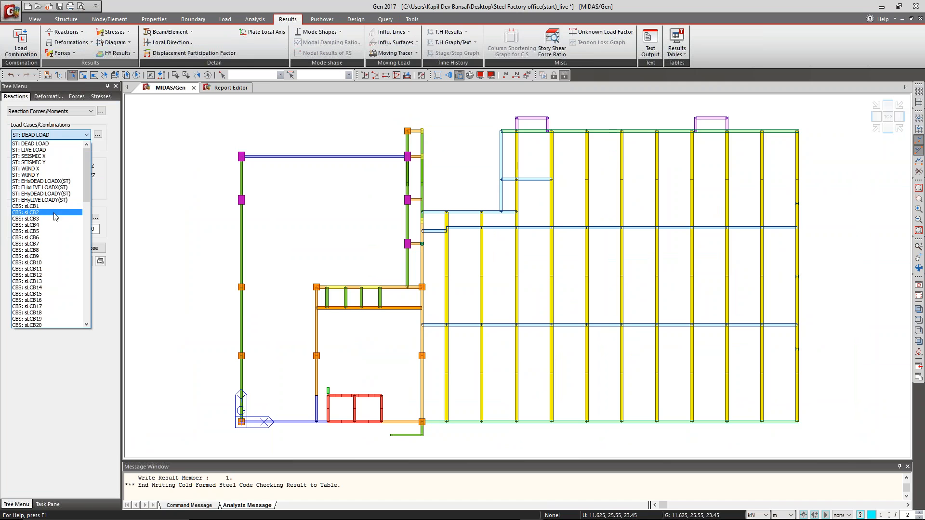
click(55, 212)
click(60, 248)
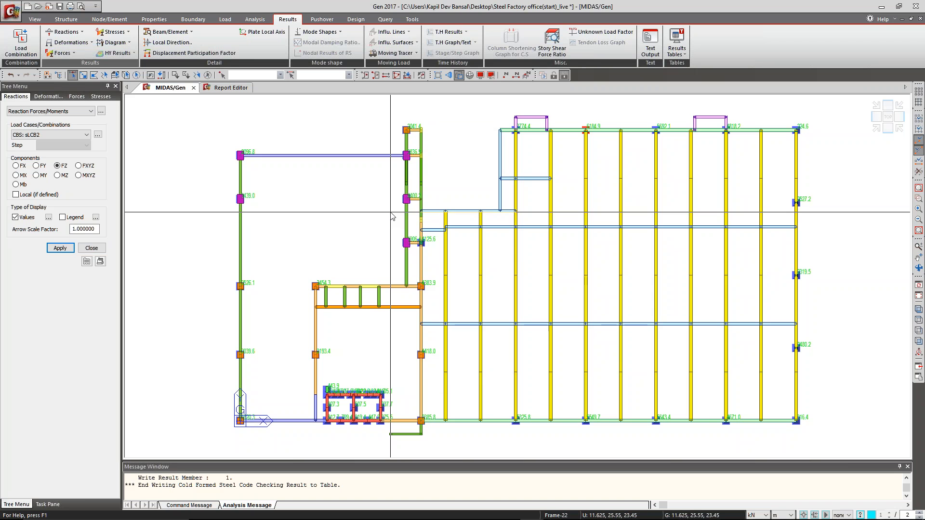
Set the nodal output value text to font size 12 with a dark red foreground color.
key(ctrl+e)
click(437, 362)
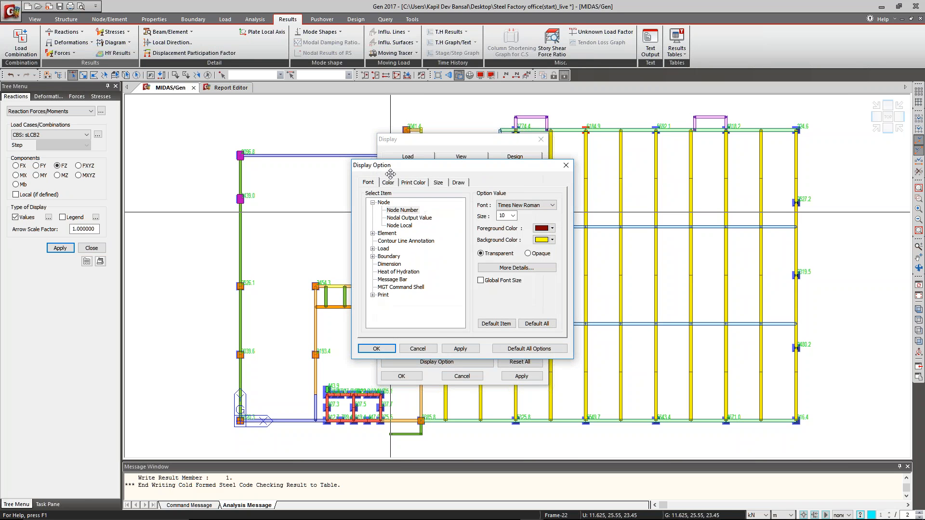
click(410, 218)
click(513, 215)
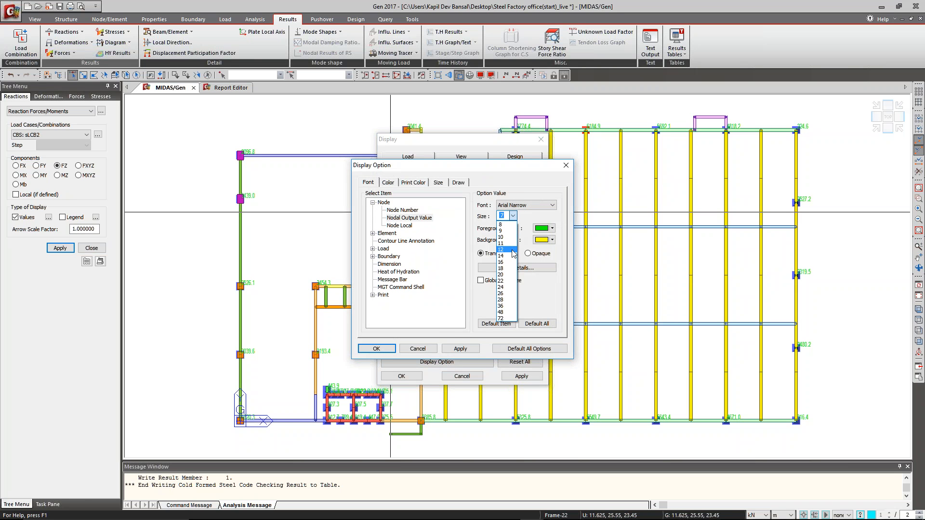
click(506, 254)
click(552, 229)
click(548, 240)
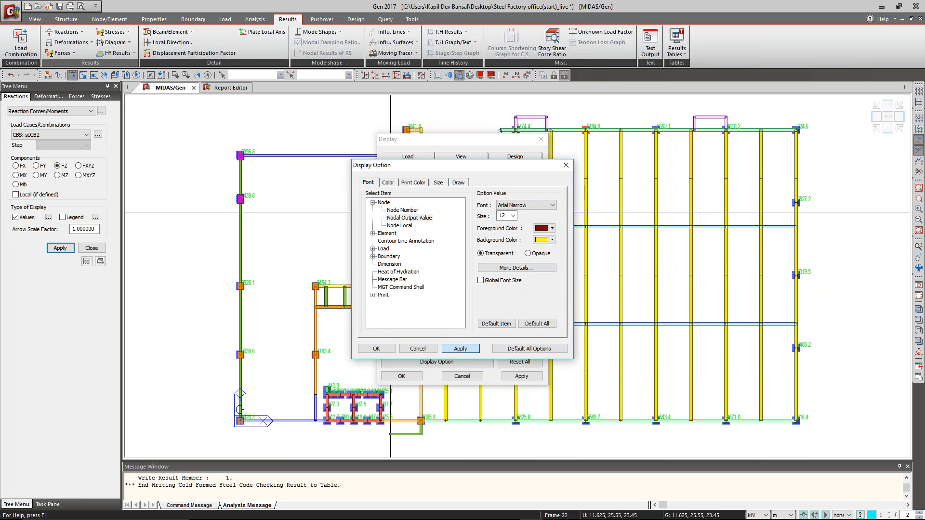
click(460, 348)
click(428, 351)
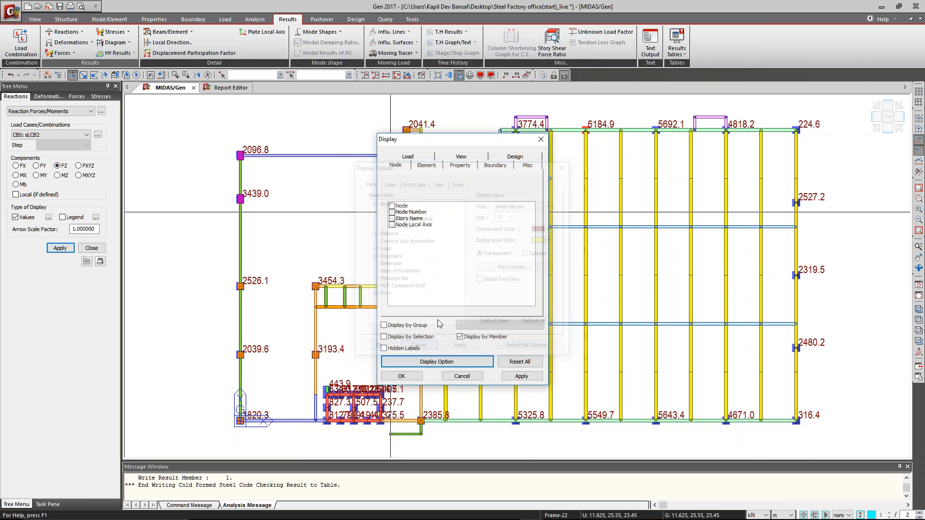
click(462, 376)
Save the plan view of the reactions as a dynamic report image named React LCB2.
right_click(496, 280)
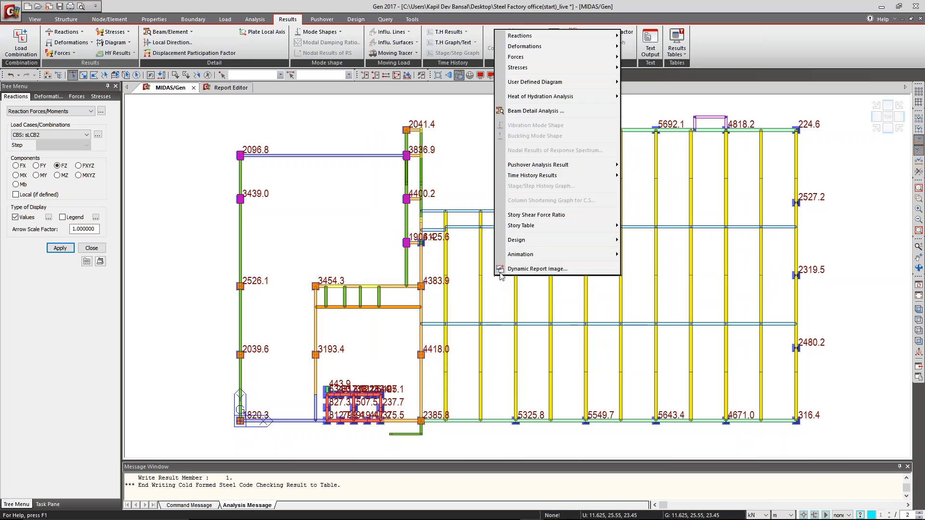
click(523, 271)
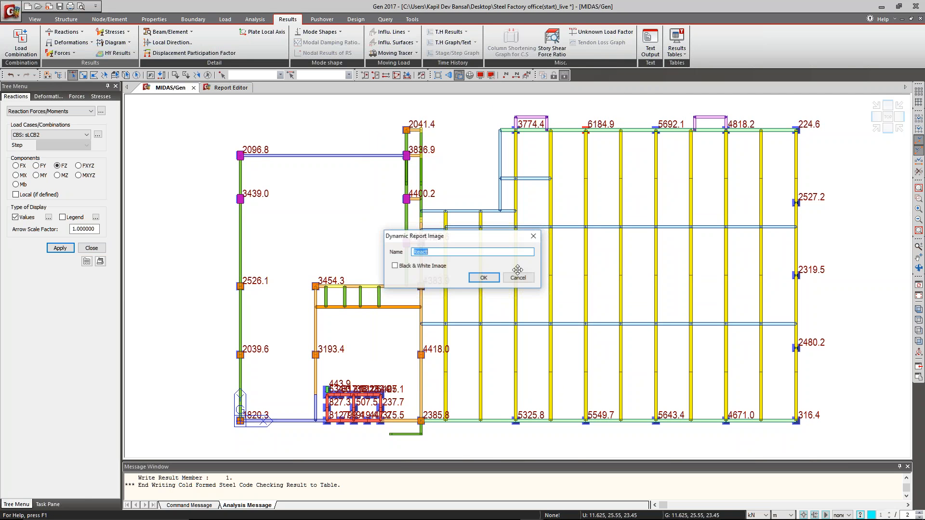
click(462, 250)
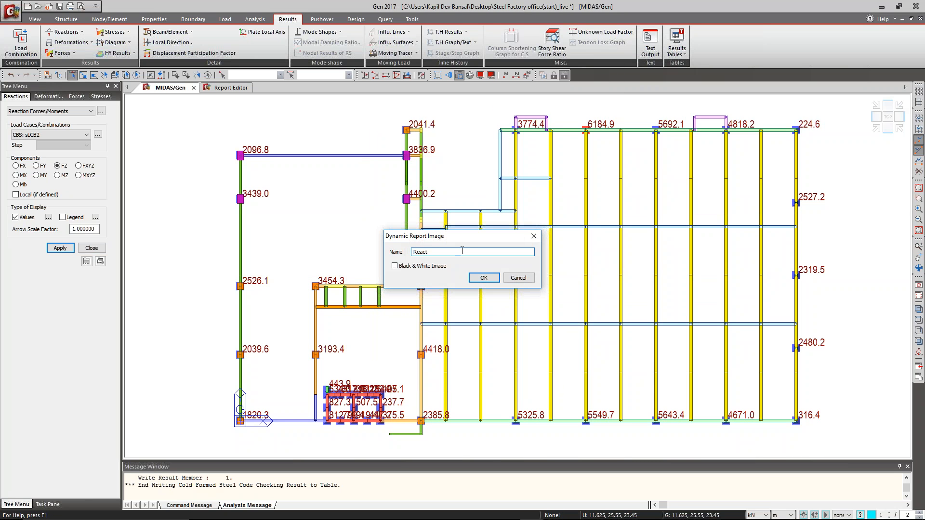
text(LCB2)
click(484, 278)
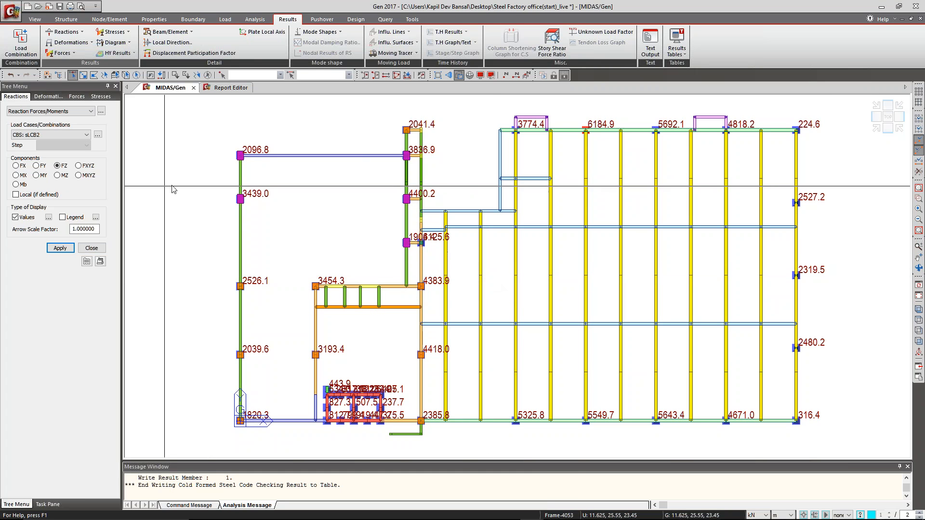
Generate the reaction result table for load combination sLCB2 only.
click(101, 111)
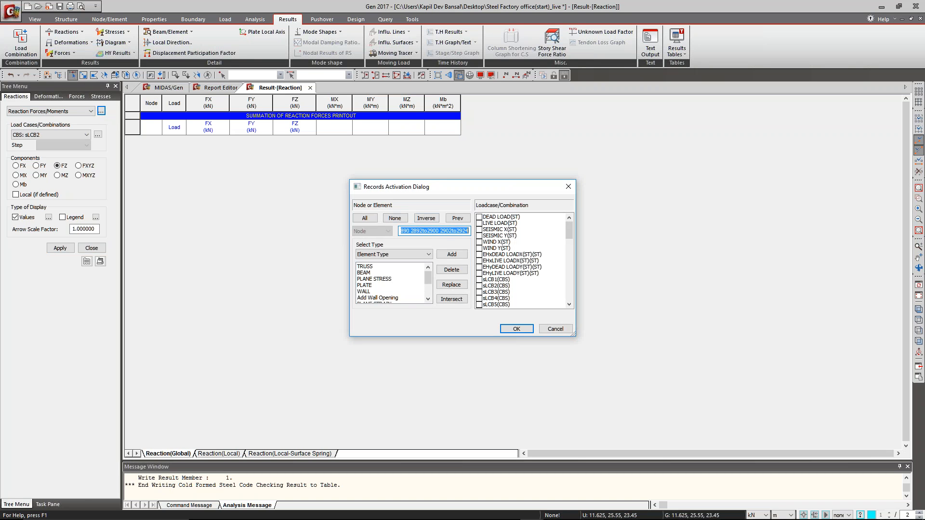
click(479, 286)
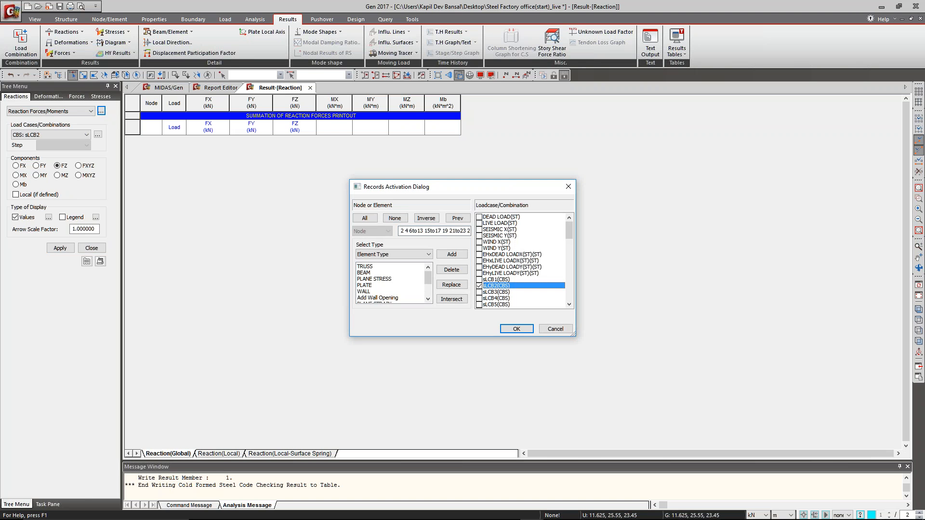
click(515, 329)
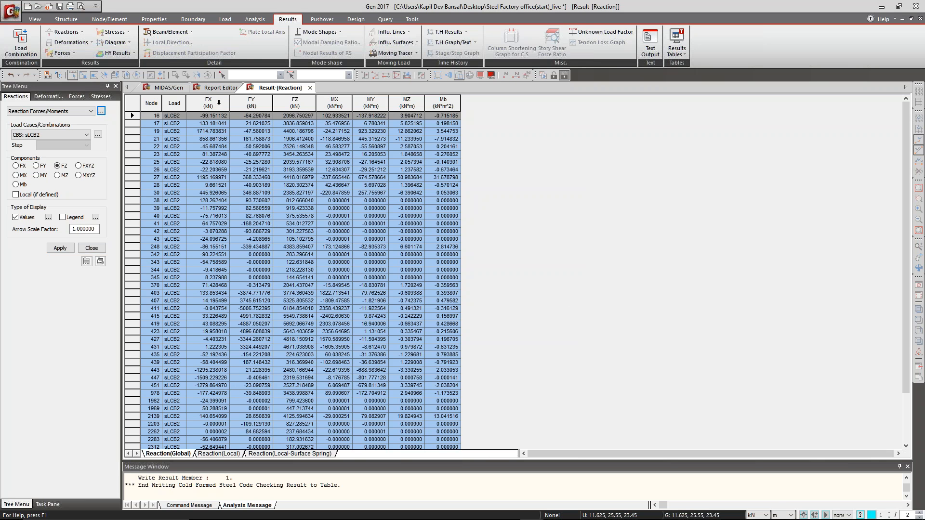
Register the reaction table as a dynamic report table with all components and the default name, and return to the model view.
right_click(371, 193)
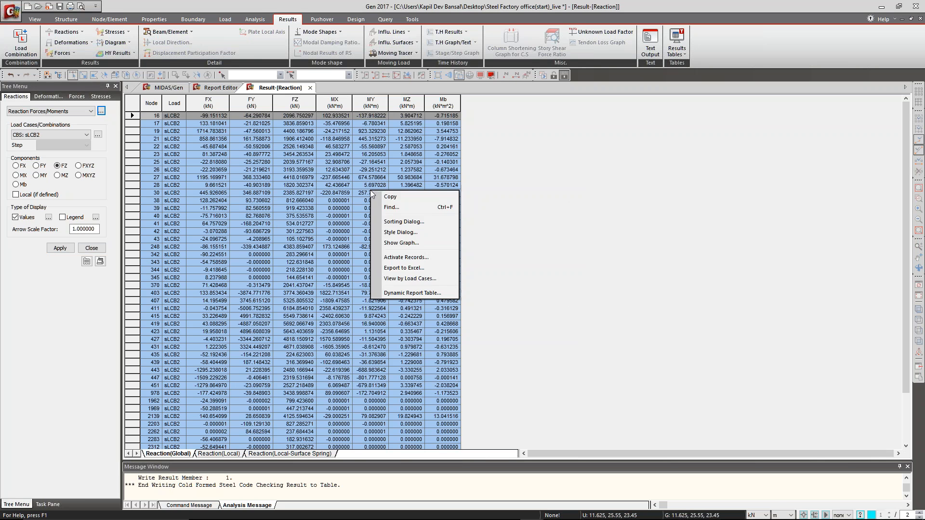
click(402, 293)
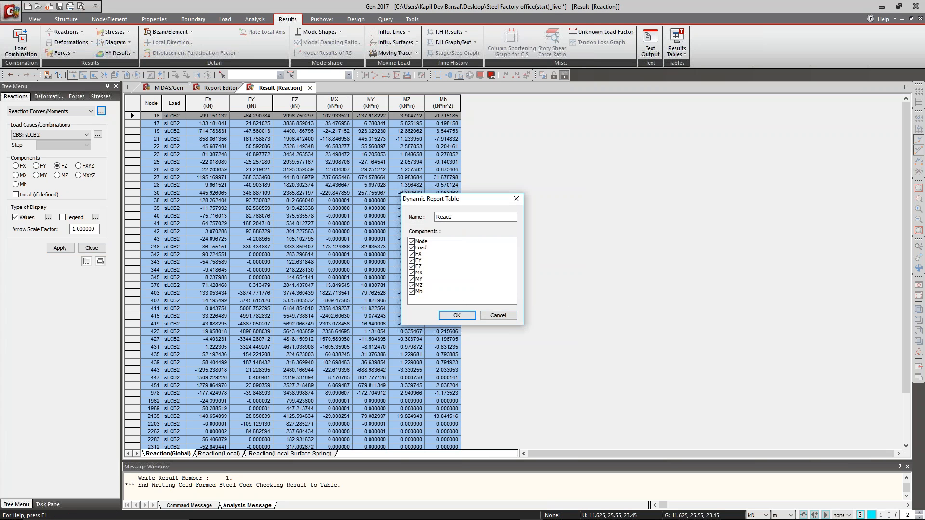
click(457, 315)
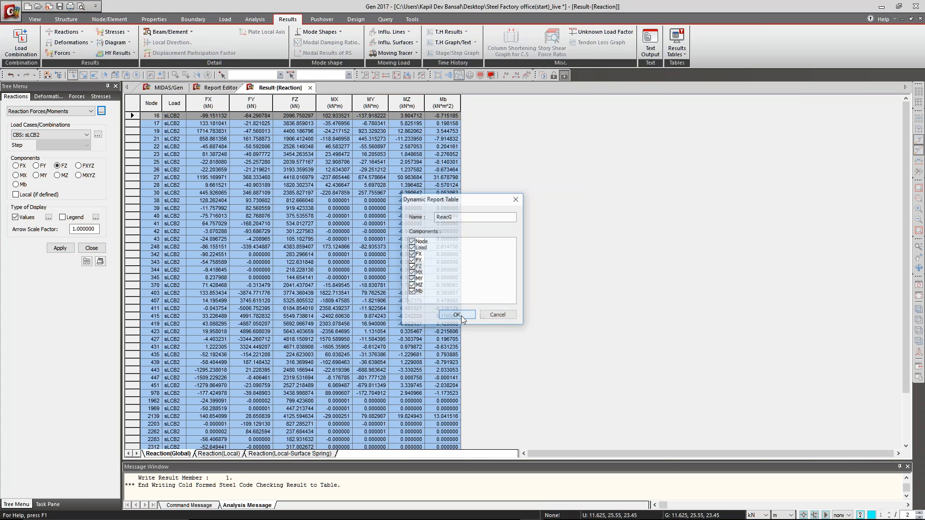
click(310, 88)
click(171, 87)
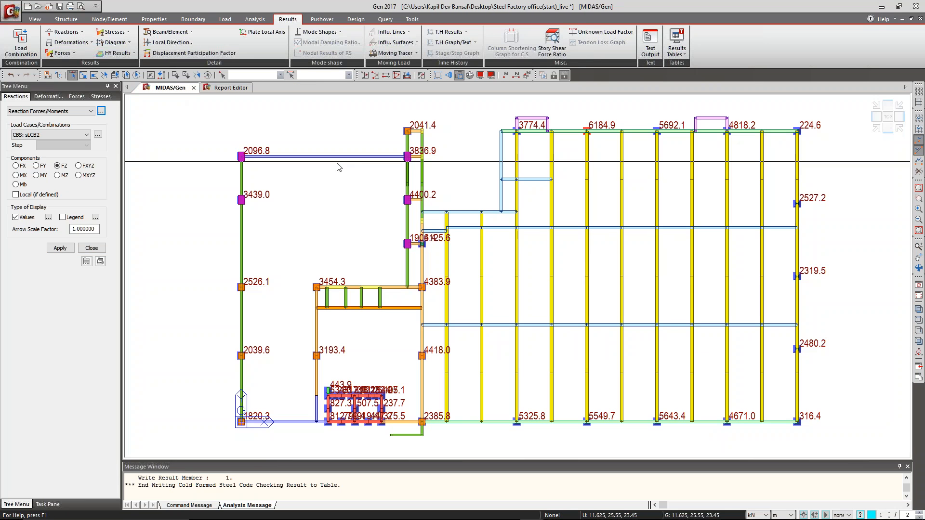
Reactivate the whole model in isometric view and plot the sLCB2 DXYZ displacement contour with the deformed shape and no values.
click(461, 75)
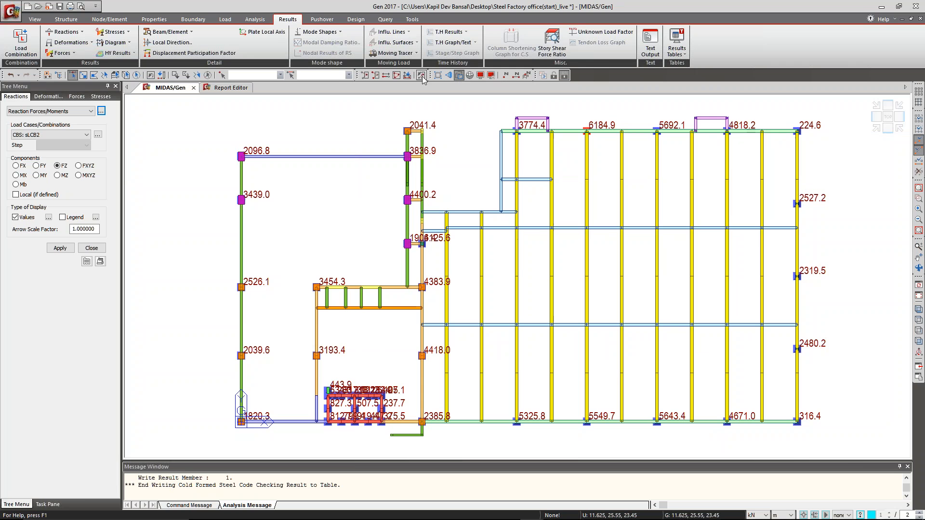
click(876, 129)
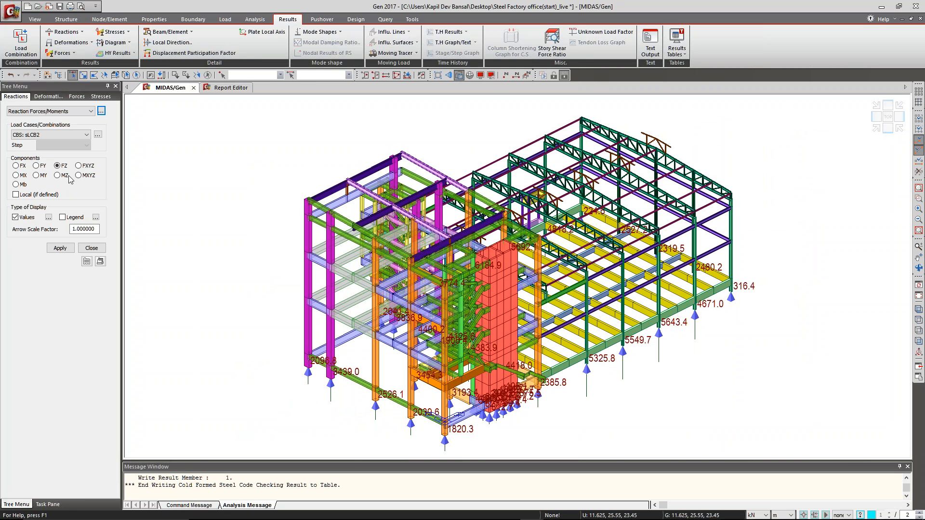
click(70, 43)
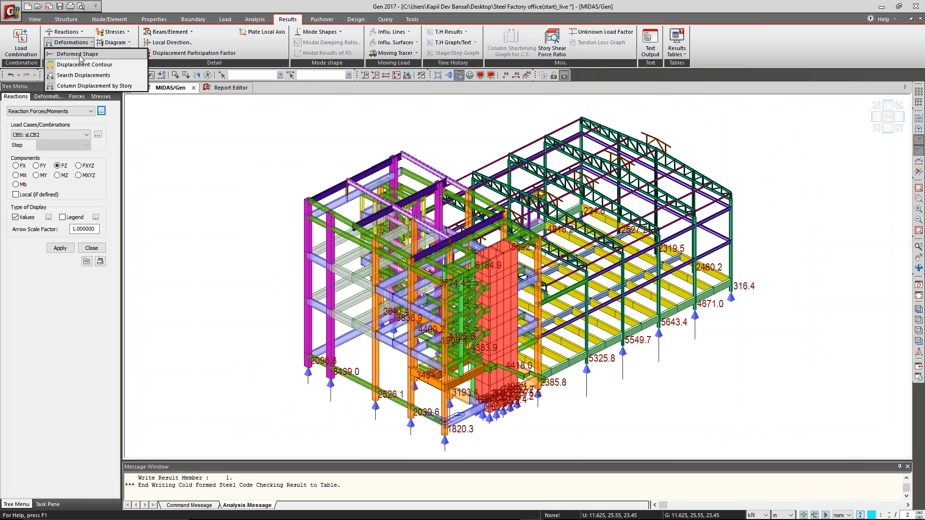
click(83, 65)
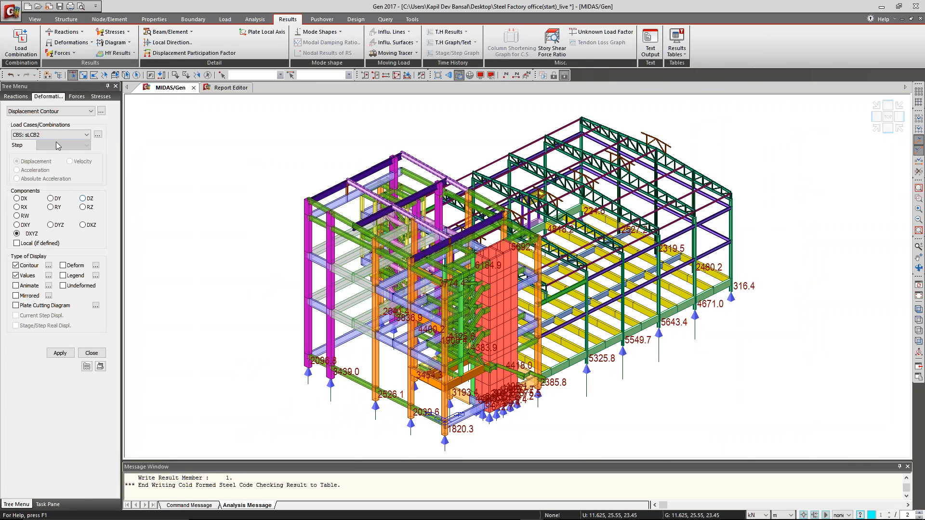
click(26, 277)
click(66, 353)
Save the displacement contour view as a color dynamic report image under the default name.
right_click(543, 279)
click(584, 271)
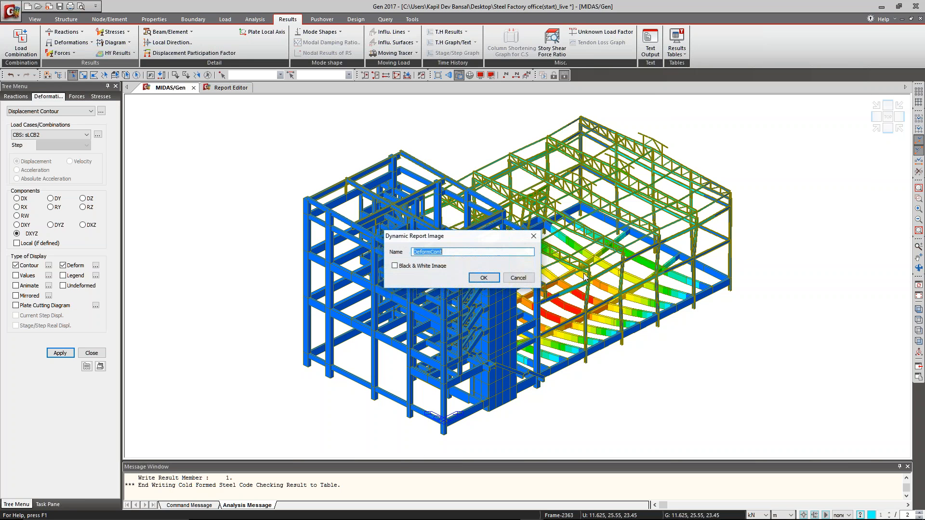
click(485, 278)
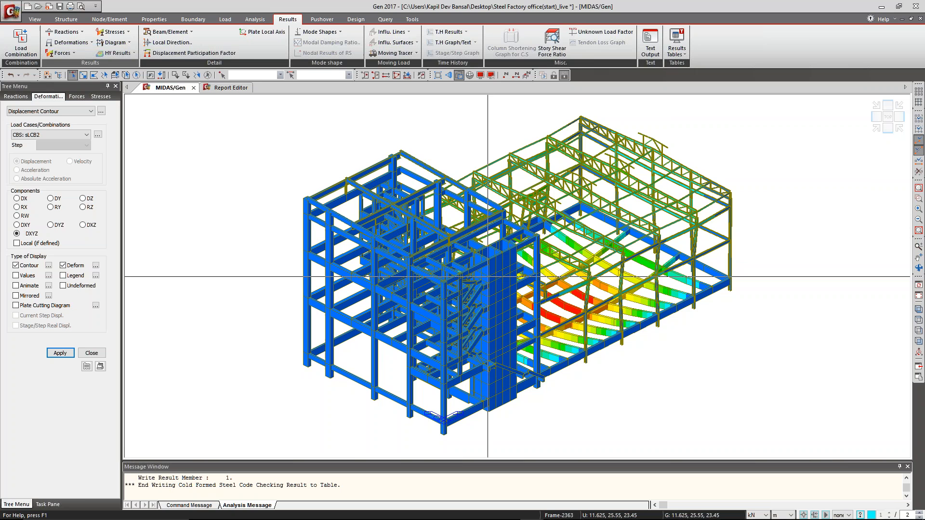
Return to the report template, show the dynamic report tree, and place the cursor below the component list in section 2.1.
click(225, 90)
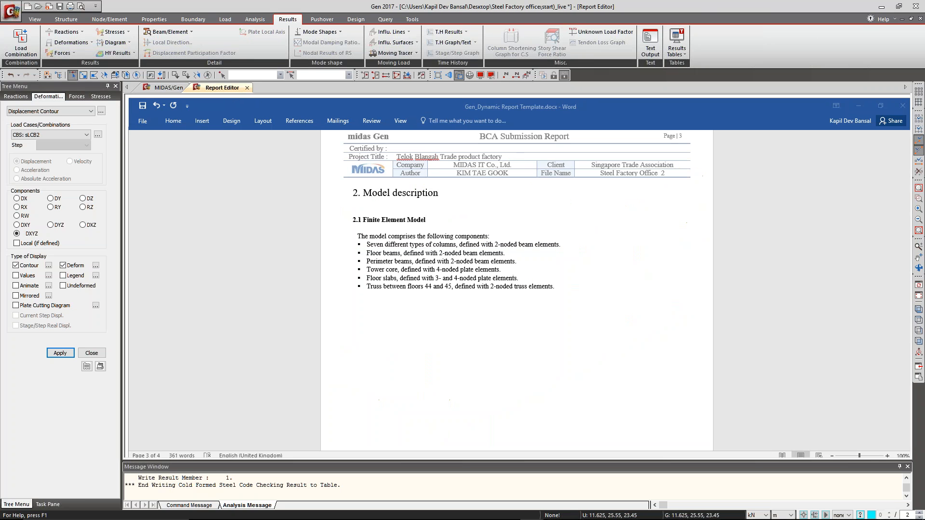
click(95, 357)
click(96, 97)
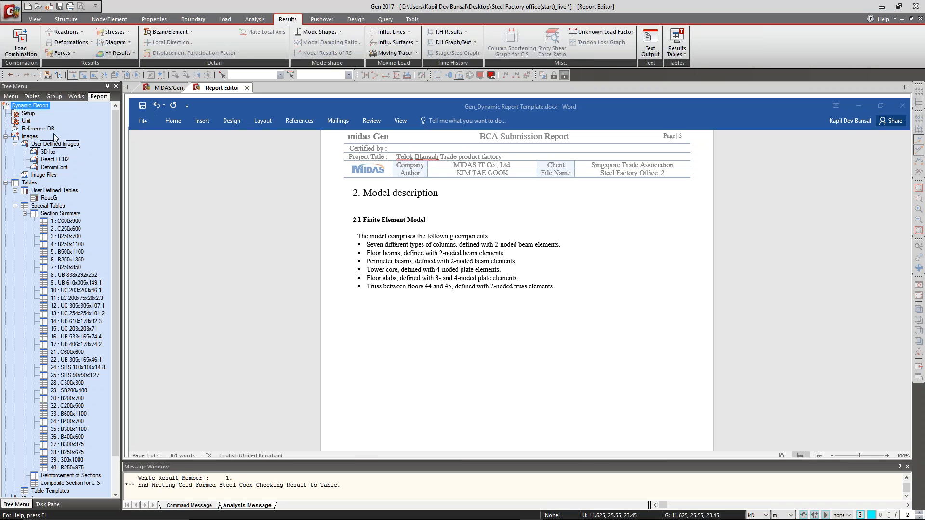
click(447, 230)
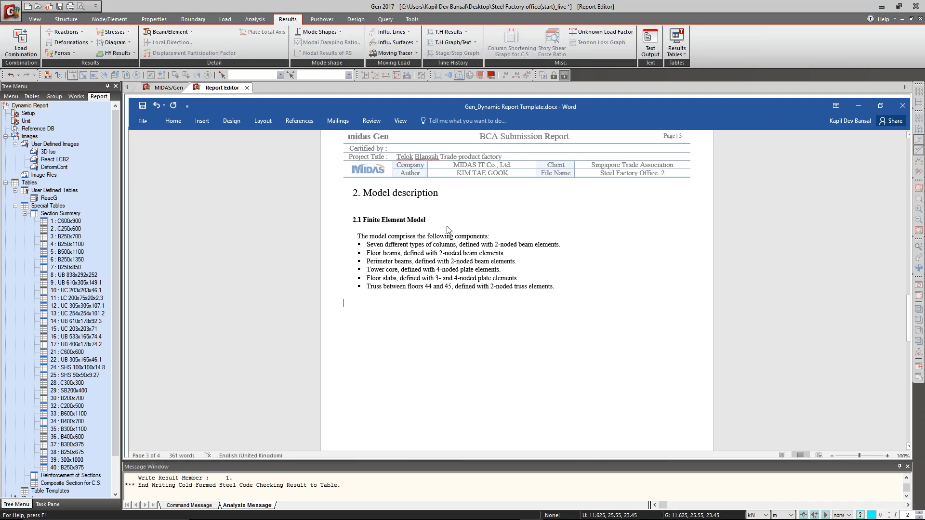
Insert the 3D Iso dynamic image below the component list in section 2.1 Finite Element Model.
scroll(447, 231, up, 7)
scroll(454, 216, up, 4)
scroll(453, 215, down, 12)
scroll(449, 215, up, 2)
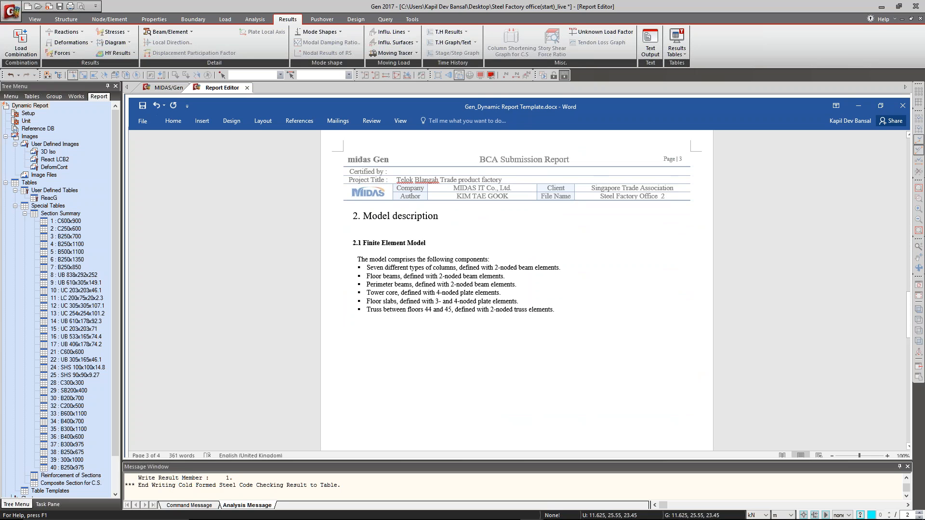
drag(48, 151, 417, 353)
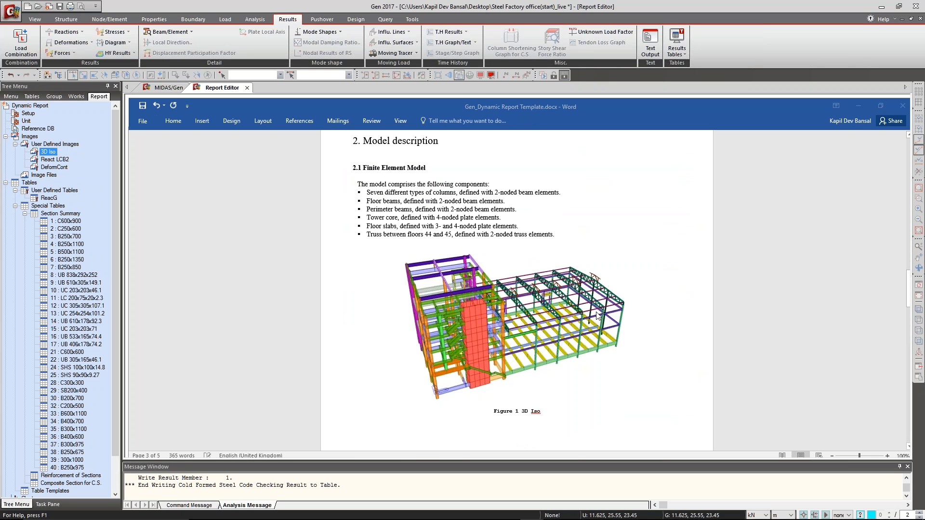
click(664, 342)
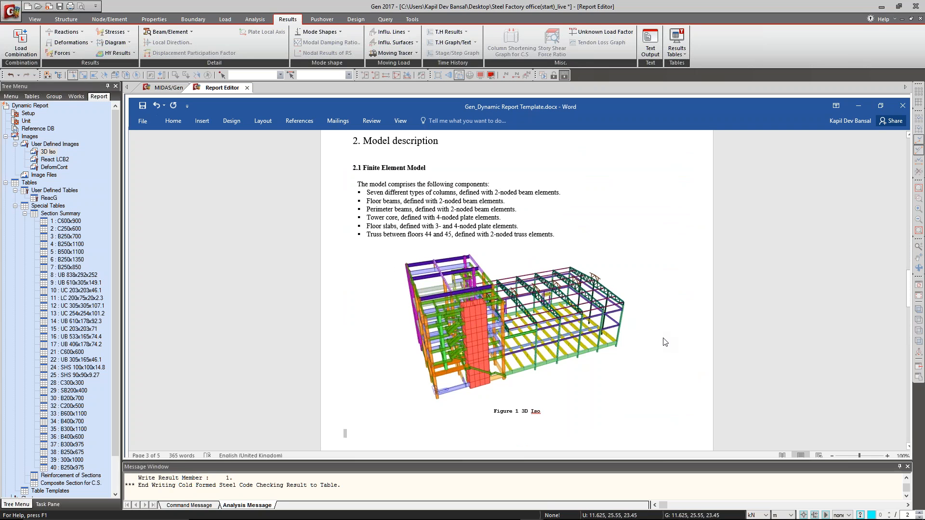
Remove the blank page ahead of the 3.1.1 Reaction (Diagram) heading, undoing the excess deletions.
scroll(624, 325, down, 17)
click(508, 264)
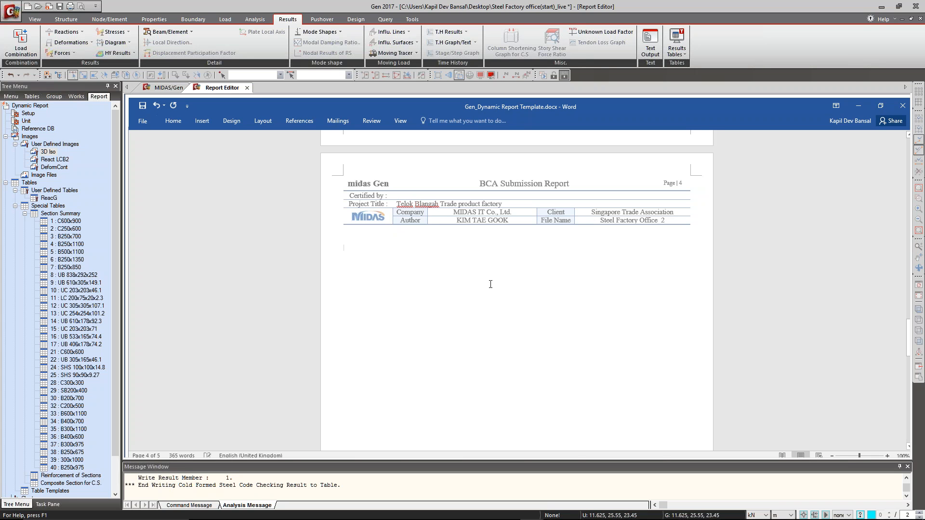
key(Delete)
key(Delete)
key(Delete)
key(Delete)
key(Delete)
key(ctrl+z)
key(ctrl+z)
key(ctrl+z)
key(ctrl+z)
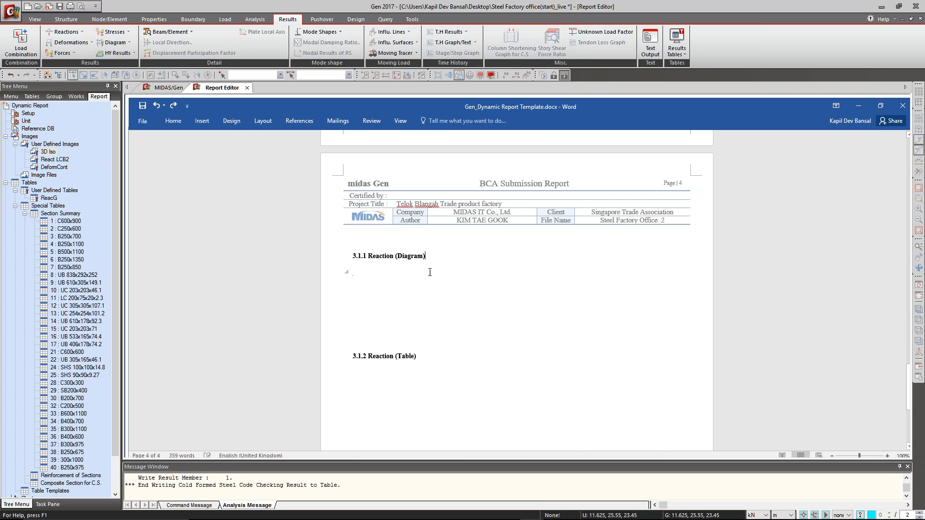
Insert the React LCB2 dynamic image under the 3.1.1 Reaction (Diagram) heading and check its placement on the page.
click(53, 161)
drag(53, 163, 437, 290)
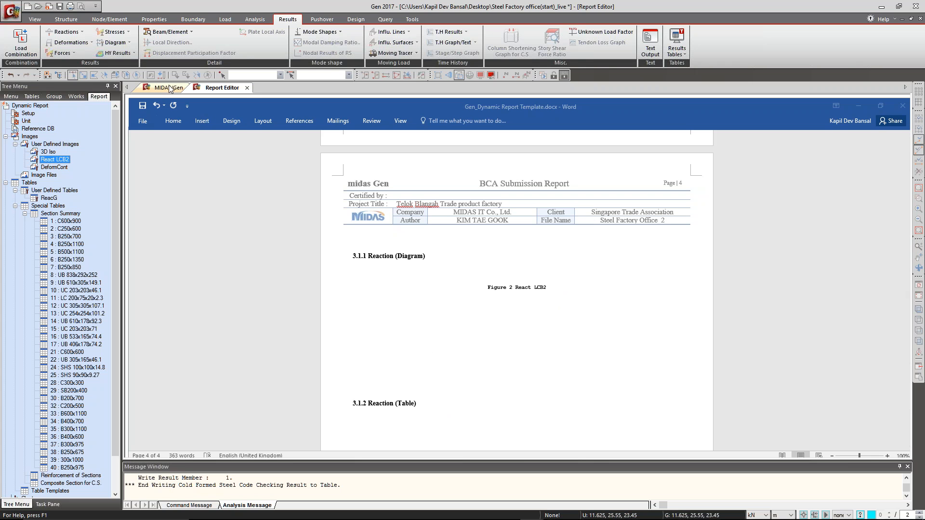
click(574, 269)
scroll(573, 268, up, 5)
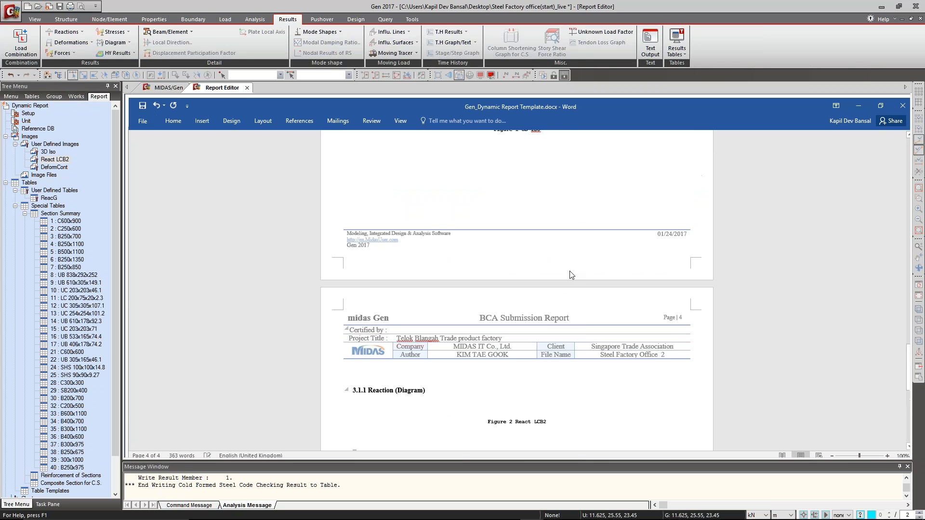
scroll(517, 260, up, 6)
scroll(488, 234, down, 16)
click(487, 233)
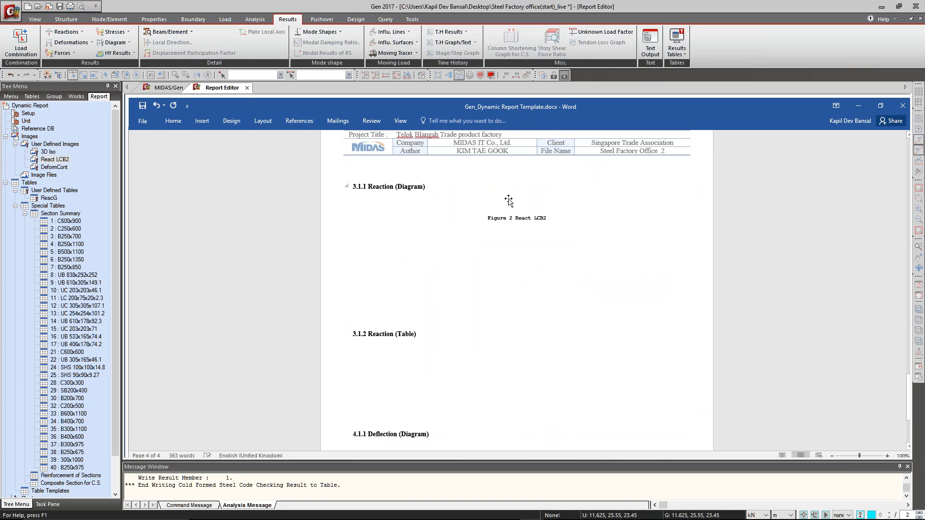
Try to move the React LCB2 image down into the space between headings 3.1.1 and 3.1.2.
click(541, 207)
click(426, 186)
click(506, 205)
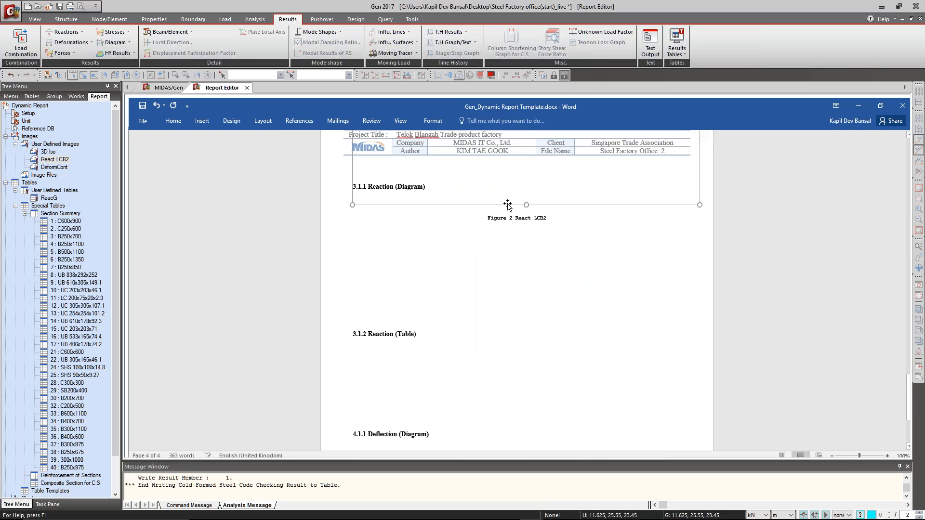
drag(506, 204, 510, 299)
click(509, 299)
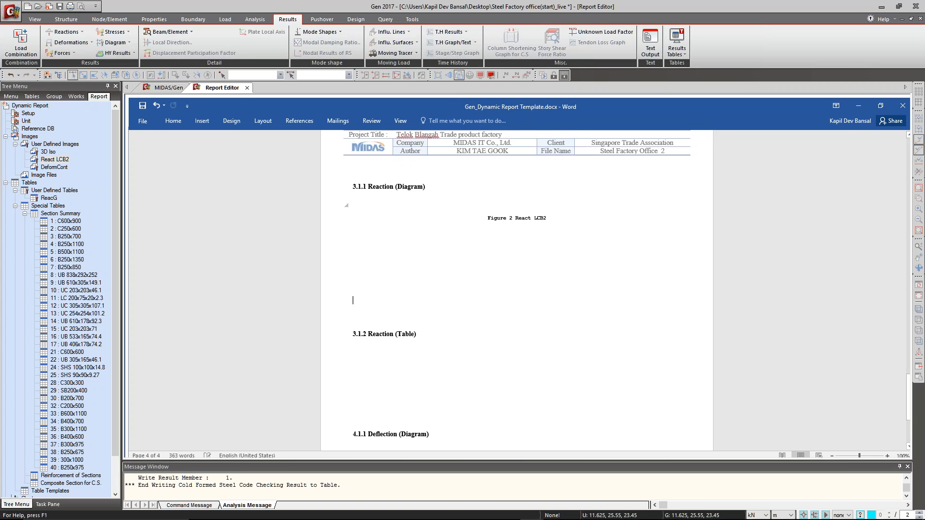
Add three blank lines above the 3.1.1 Reaction (Diagram) heading and remove a blank line before the 3.1.2 Reaction (Table) heading.
scroll(481, 194, down, 1)
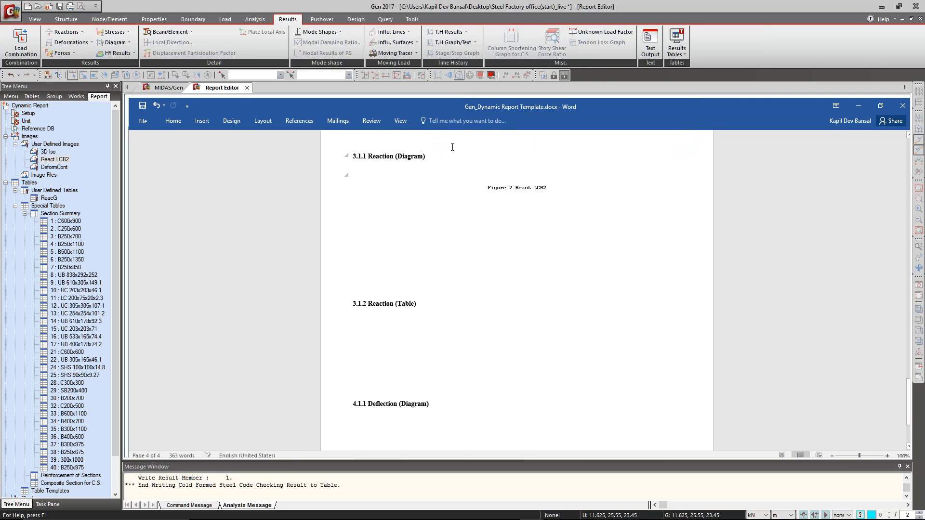
scroll(367, 263, up, 4)
click(355, 271)
key(Return)
key(Return)
key(Return)
key(Return)
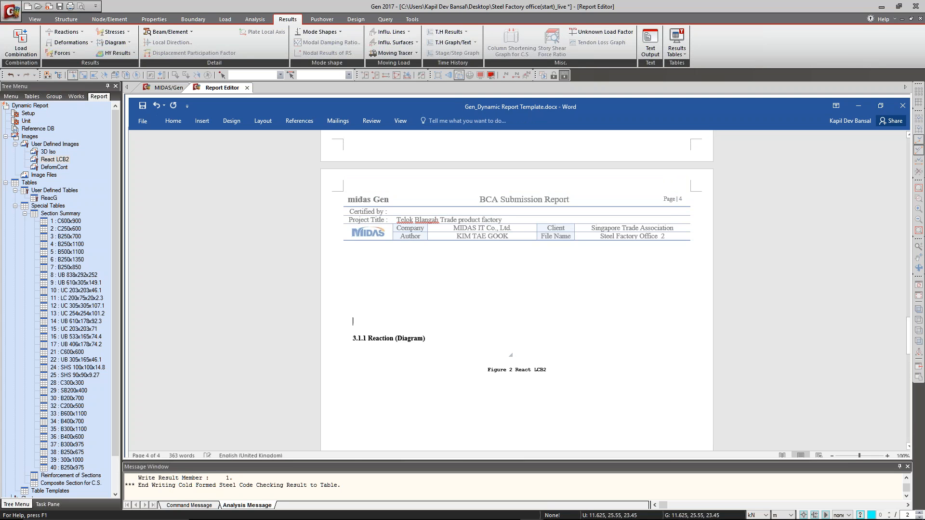
scroll(490, 319, down, 7)
click(398, 278)
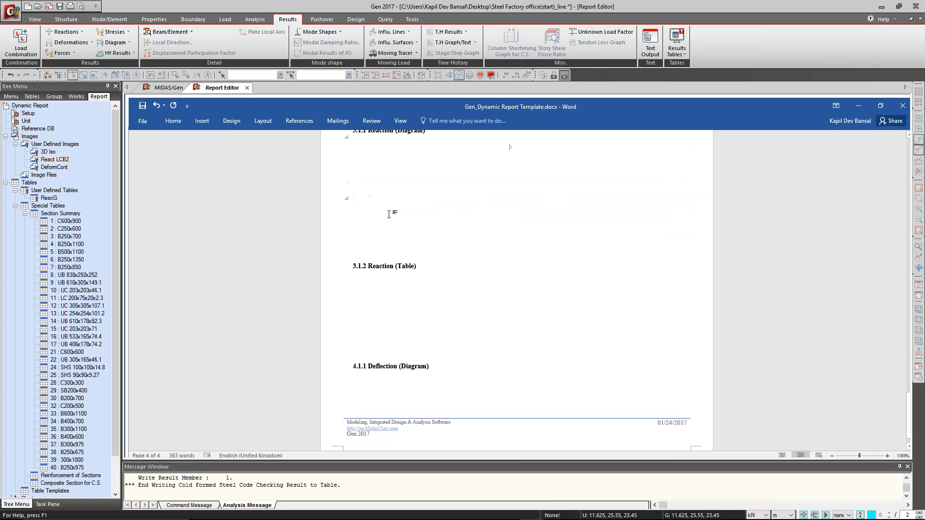
key(Delete)
scroll(394, 256, up, 5)
scroll(392, 333, down, 2)
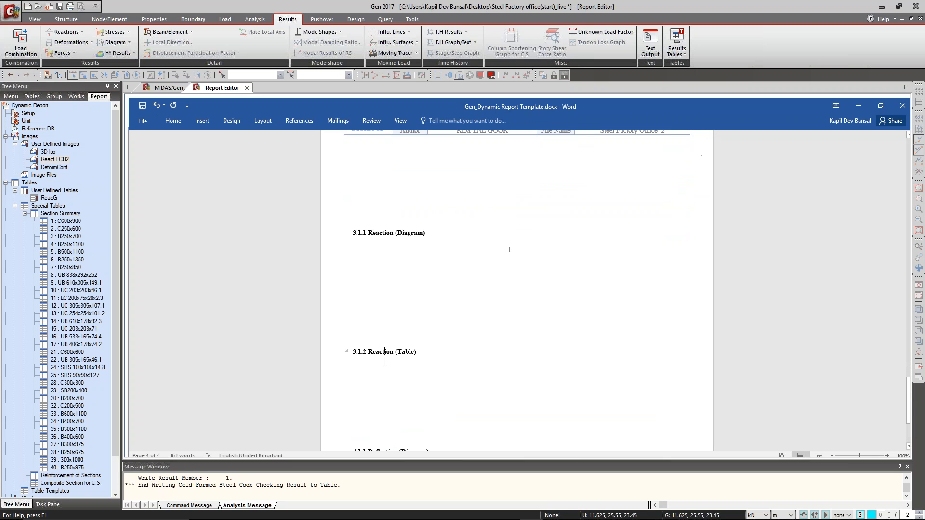
Insert the ReacG dynamic table under the 3.1.2 Reaction (Table) heading.
click(49, 198)
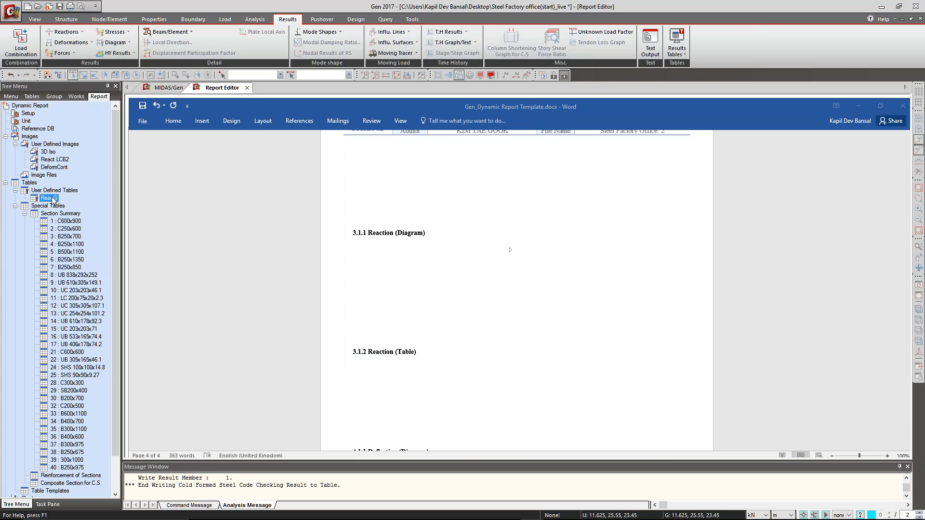
scroll(409, 308, down, 5)
click(362, 249)
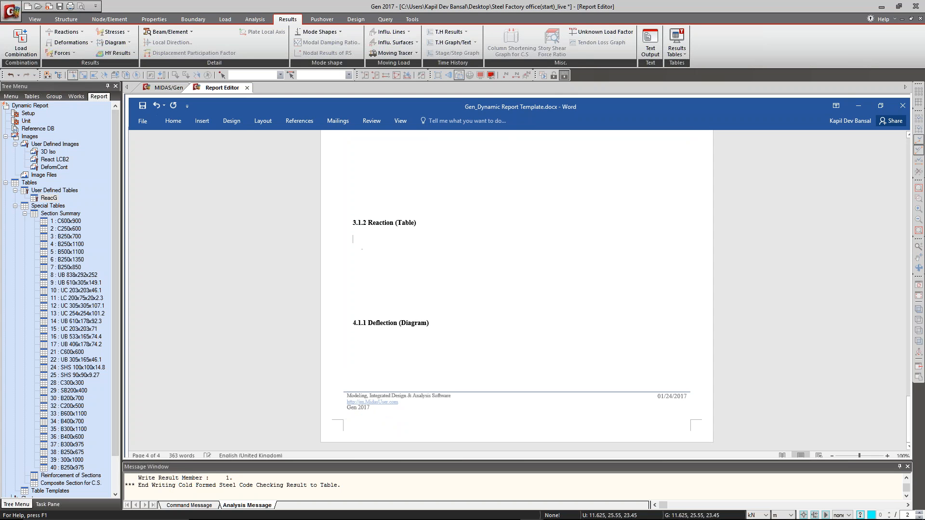
click(47, 198)
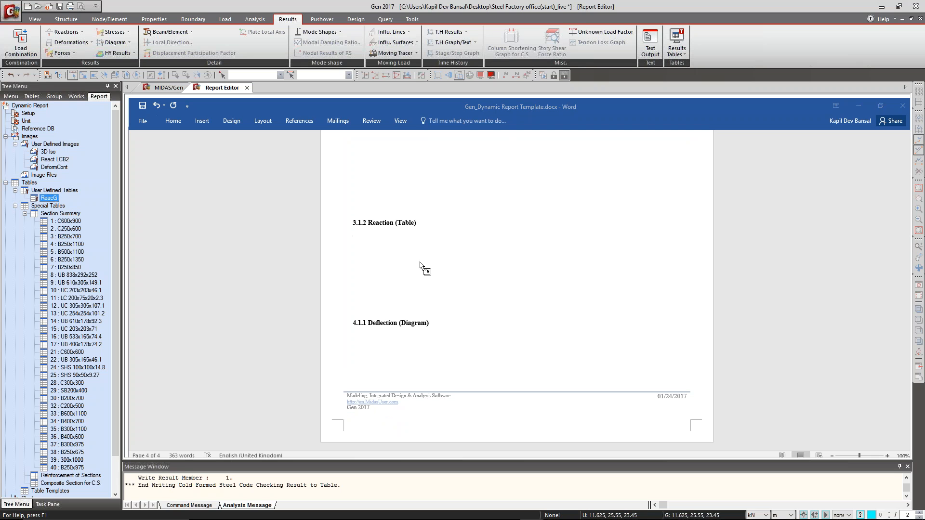
drag(49, 198, 420, 261)
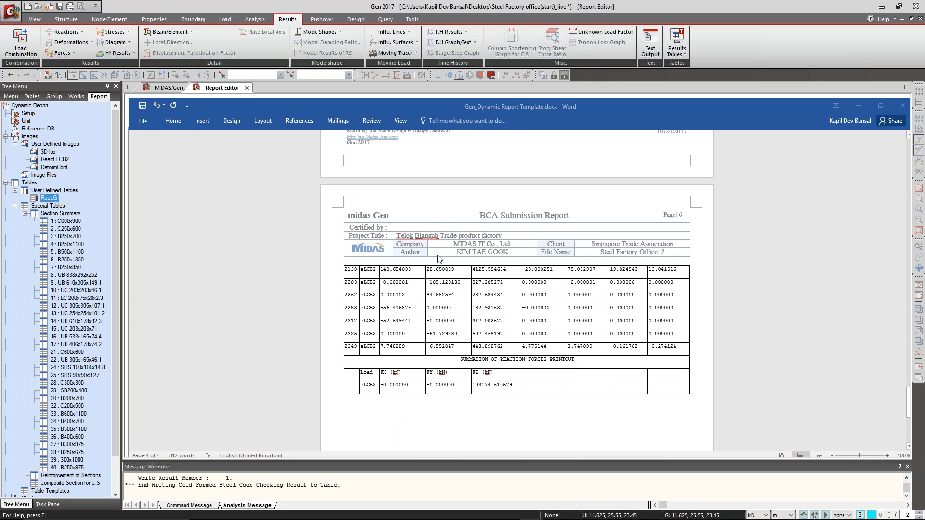
Insert the DeformCont dynamic image under the 4.1.1 Deflection (Diagram) heading after the reaction table.
scroll(439, 258, down, 10)
click(393, 296)
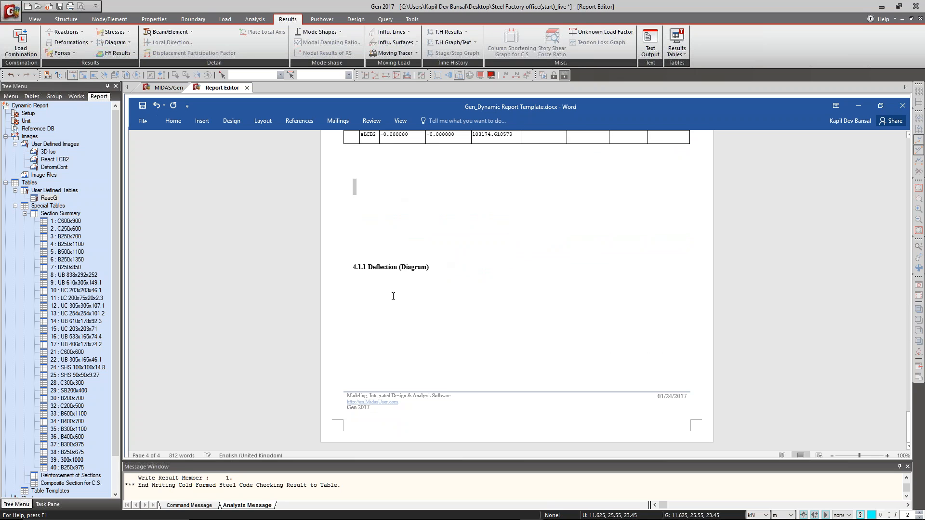
click(54, 167)
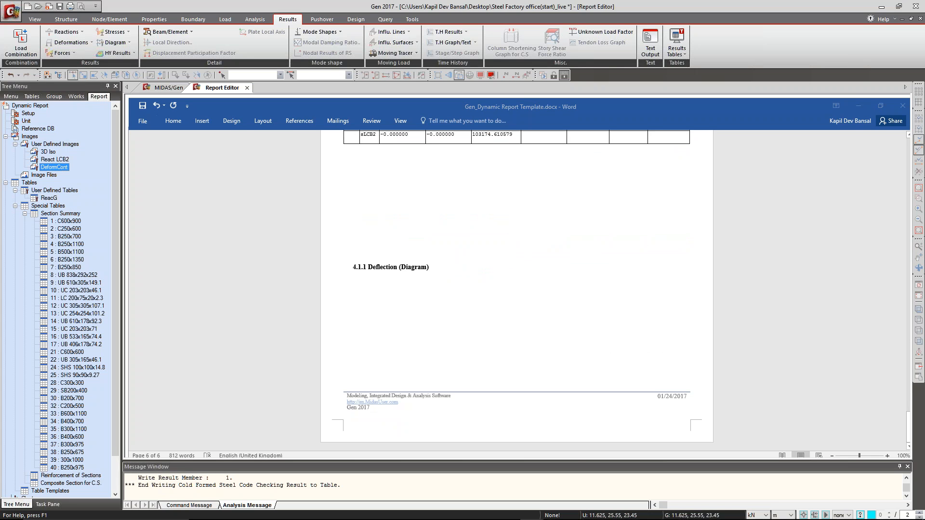
drag(466, 325, 472, 301)
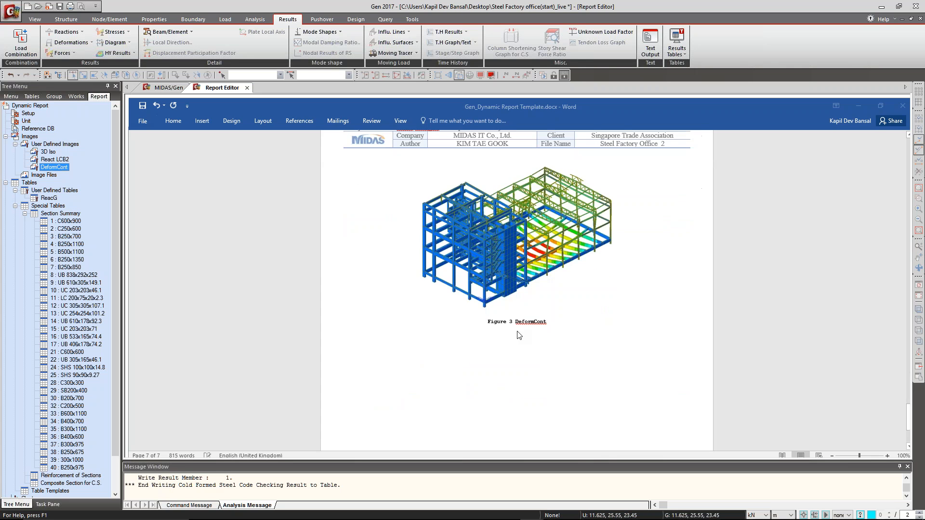
Review the assembled report from the deflection figure back through the reaction table, introduction, and section 2 model image.
scroll(524, 320, up, 12)
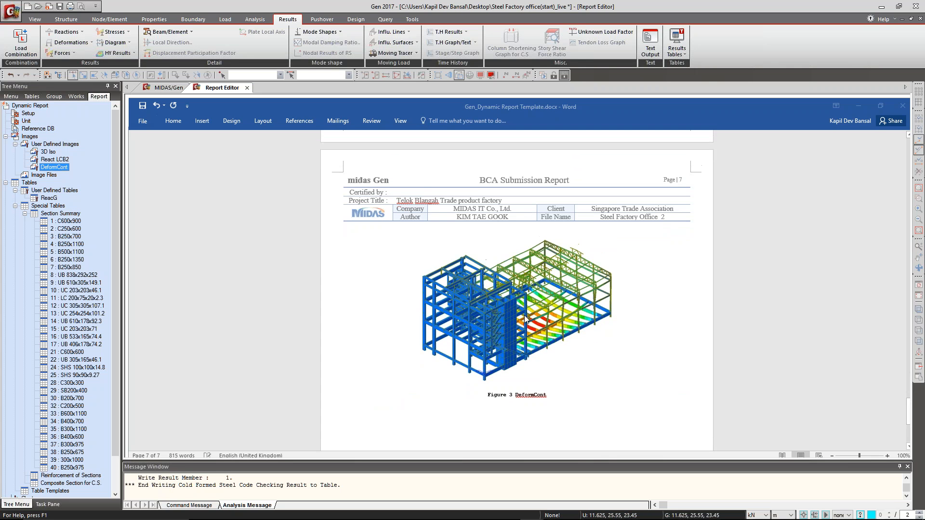
scroll(528, 322, up, 15)
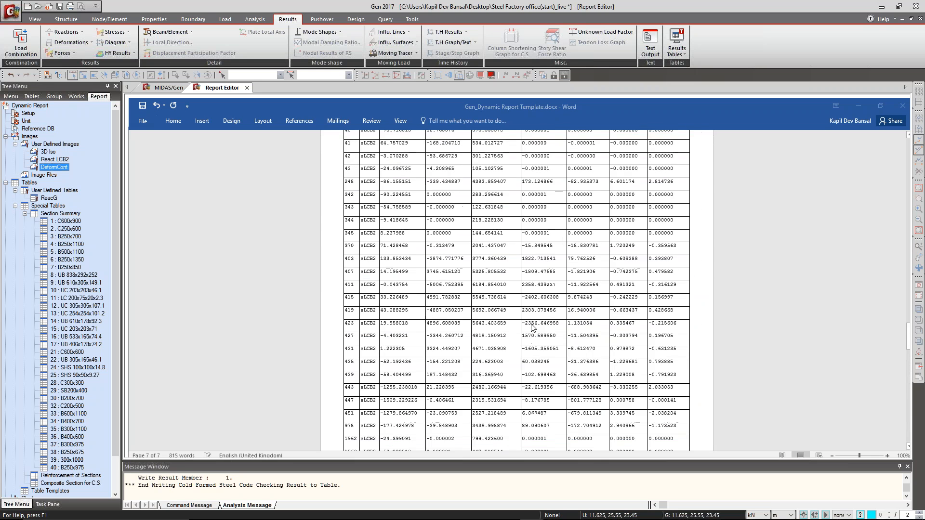
scroll(529, 332, up, 20)
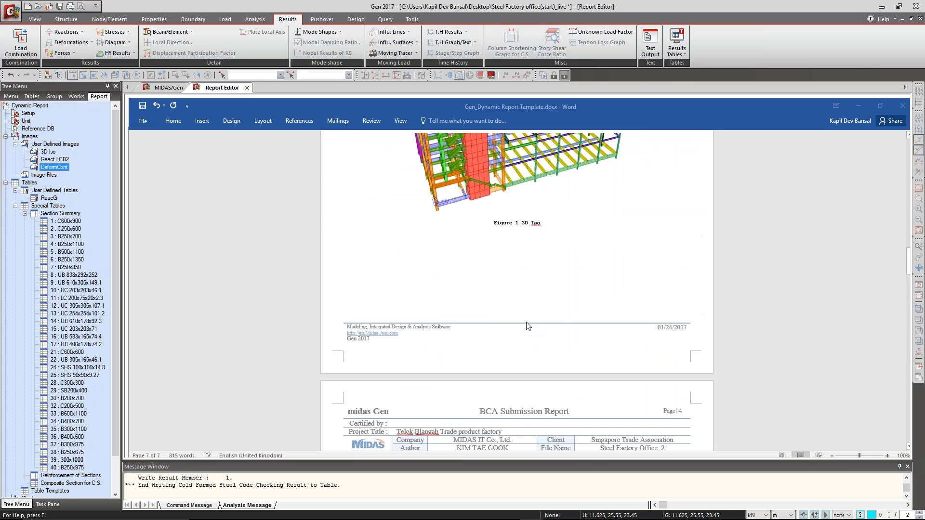
scroll(527, 339, up, 15)
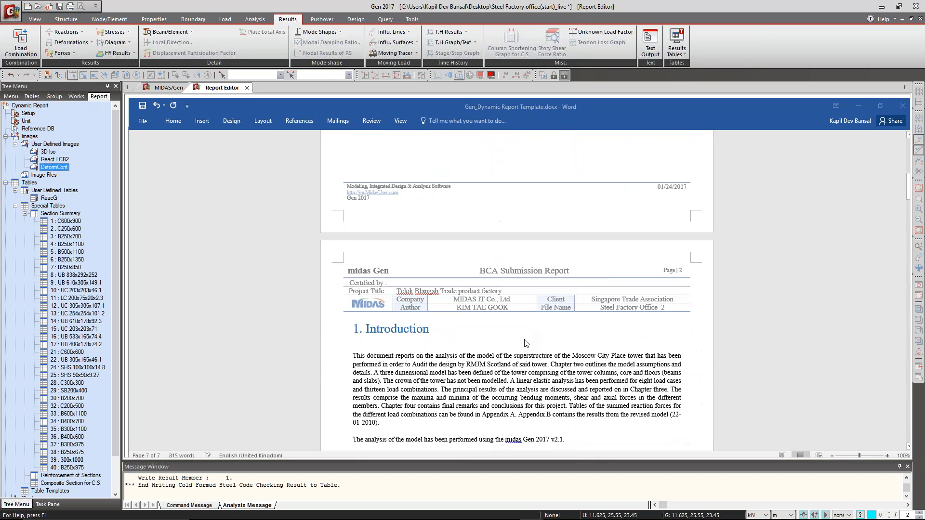
scroll(527, 339, down, 20)
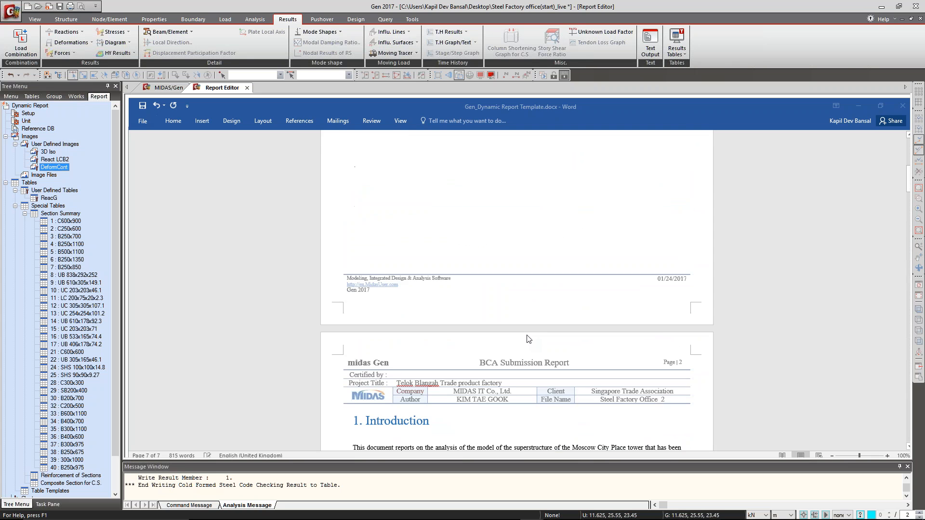
scroll(527, 332, down, 1)
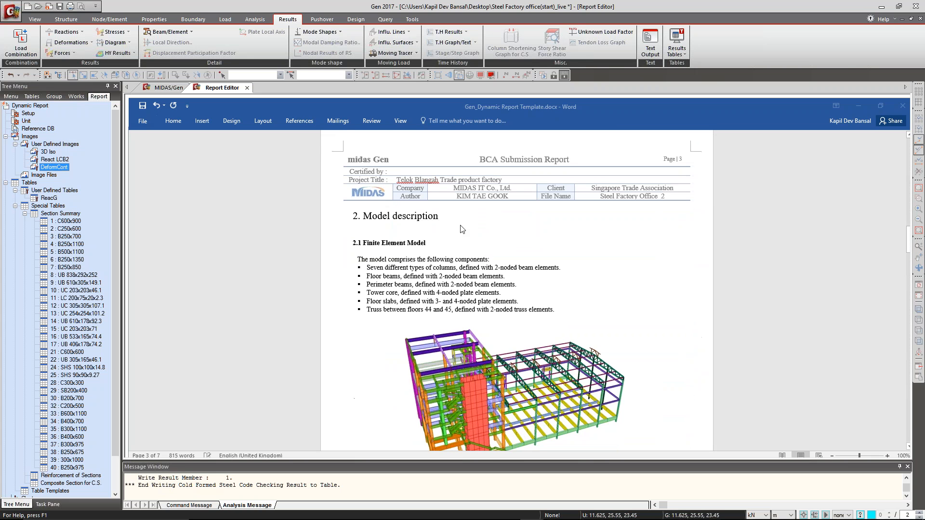
scroll(548, 234, down, 15)
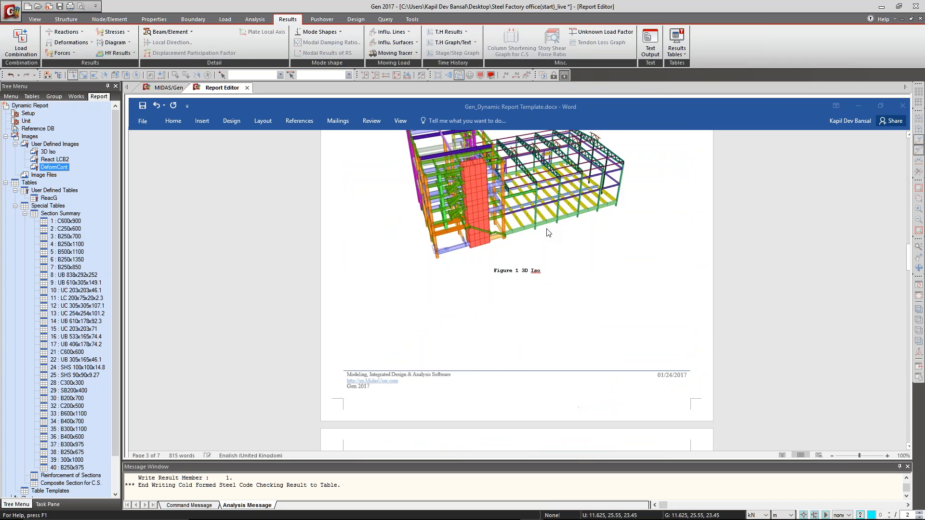
scroll(545, 219, up, 10)
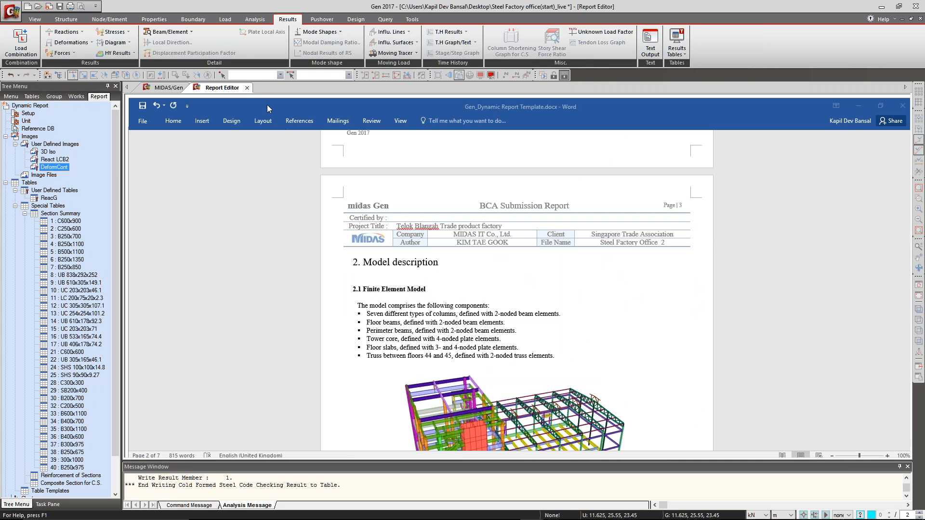
scroll(438, 289, down, 5)
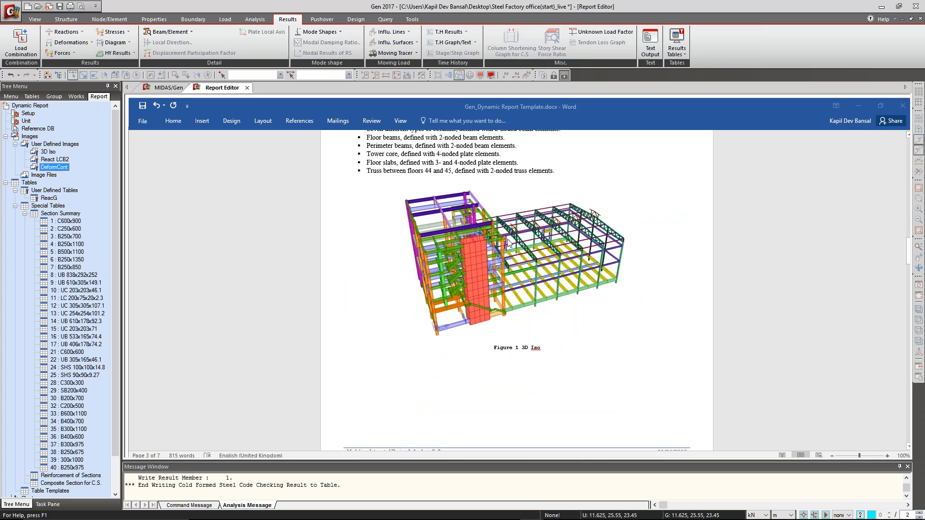
Return to the model view, clear the displacement contour, and display the structure in front view.
click(168, 88)
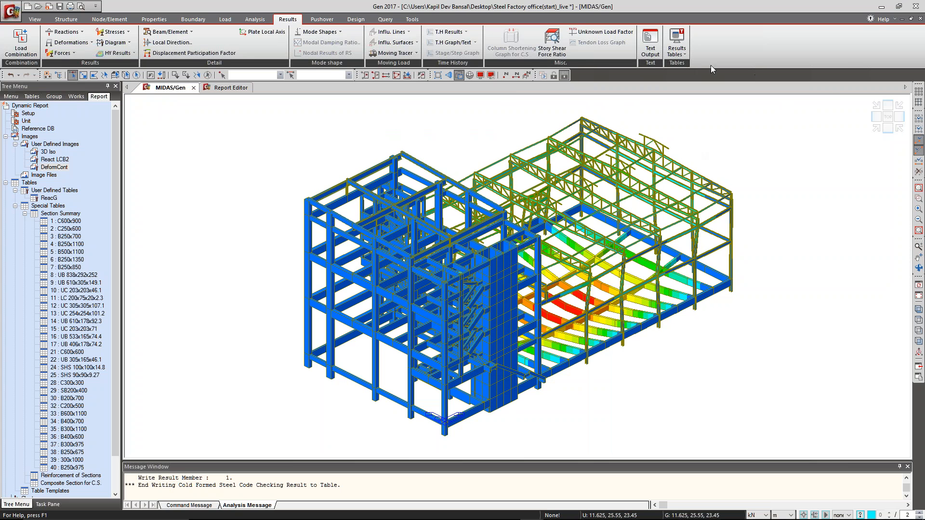
click(919, 296)
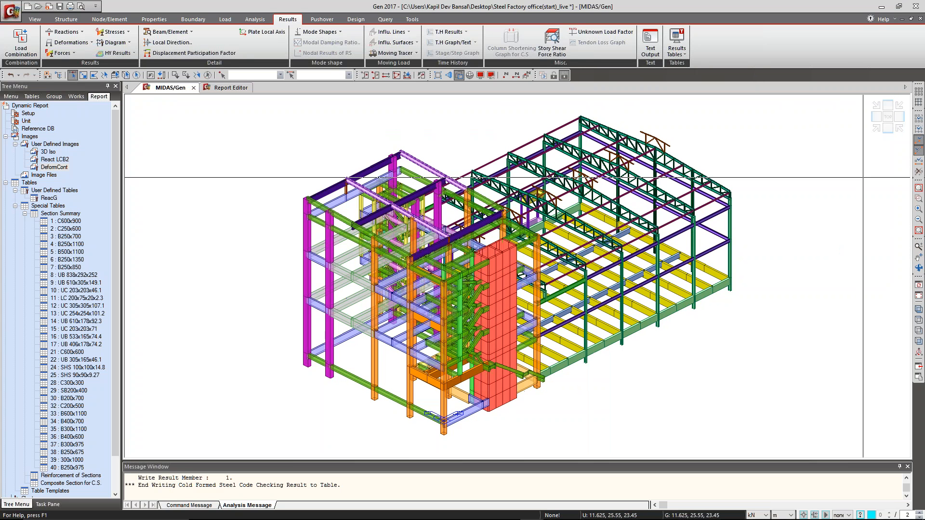
click(889, 129)
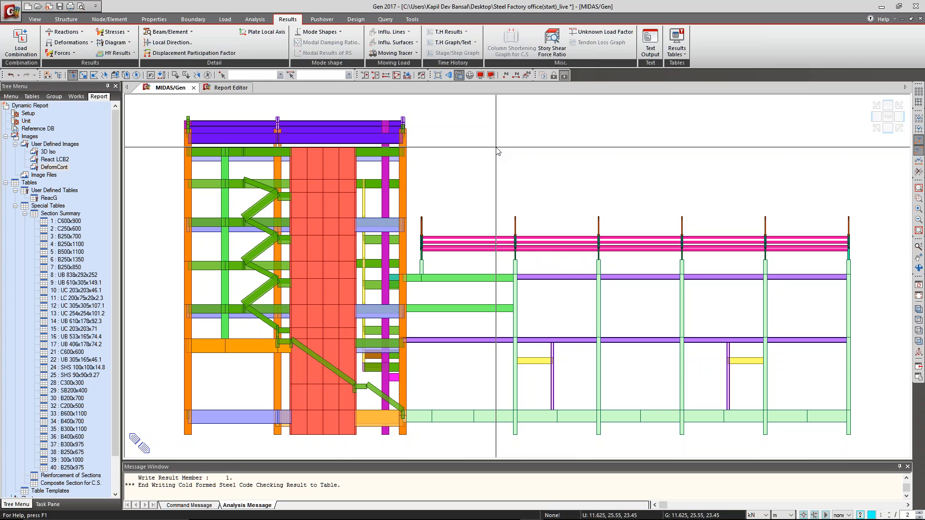
Try to delete the uppermost storey of the office block and rerun the analysis, and undo the deletion.
drag(486, 104, 151, 177)
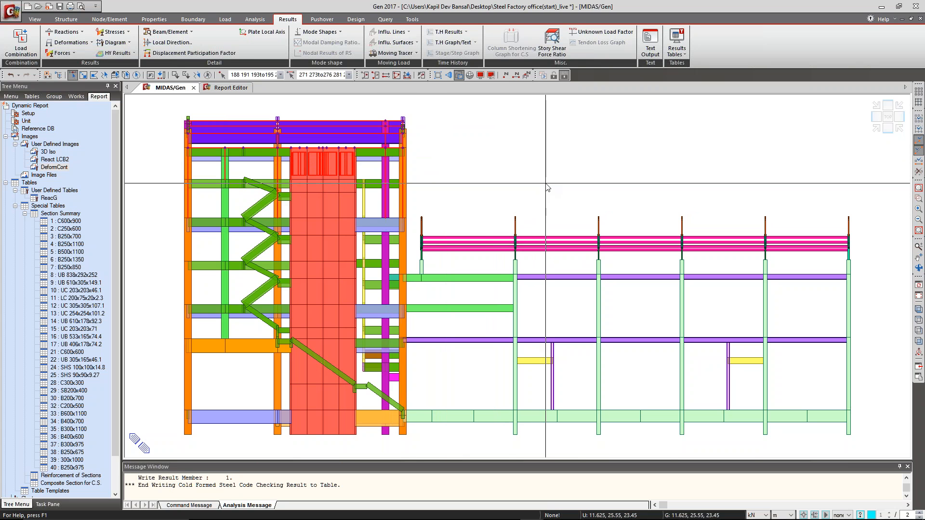
key(Delete)
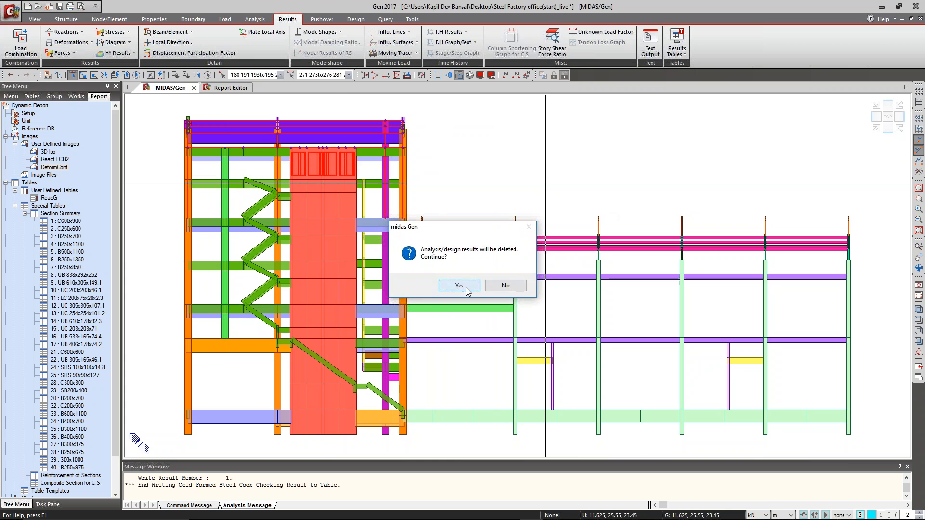
click(465, 286)
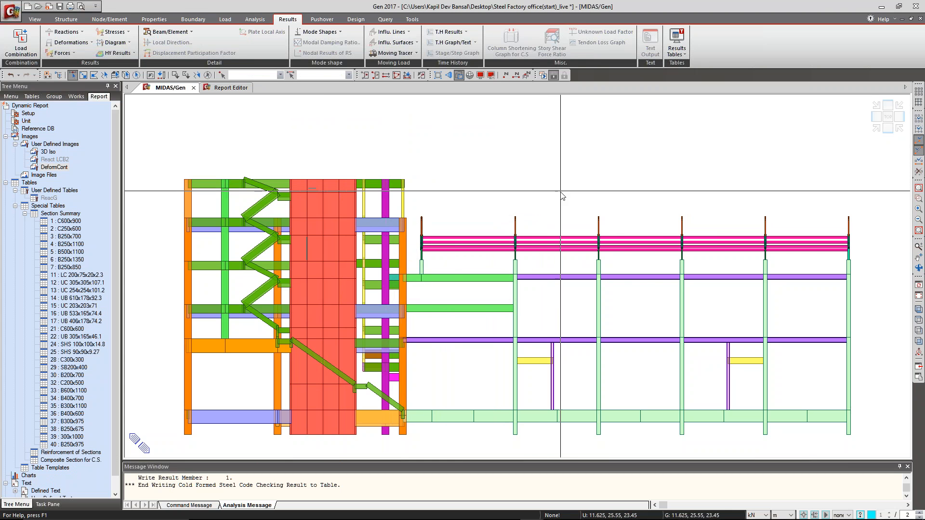
click(876, 129)
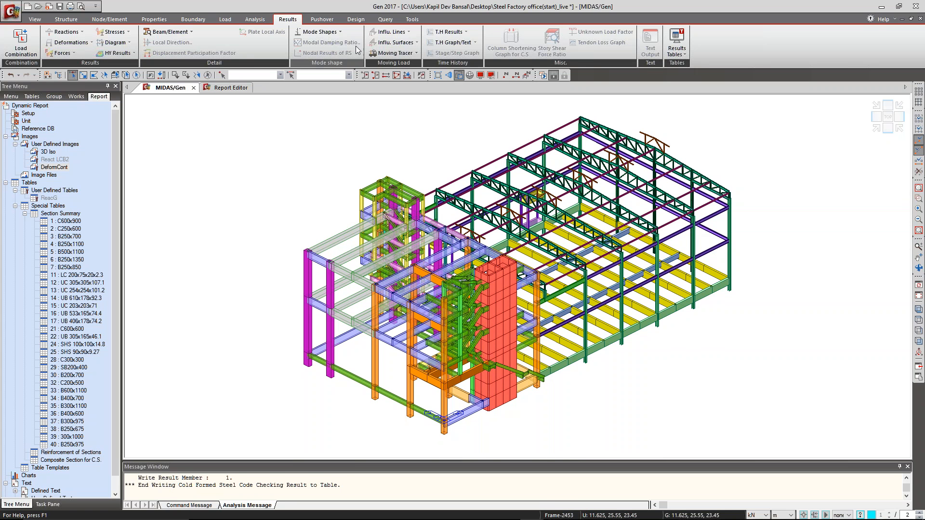
click(542, 75)
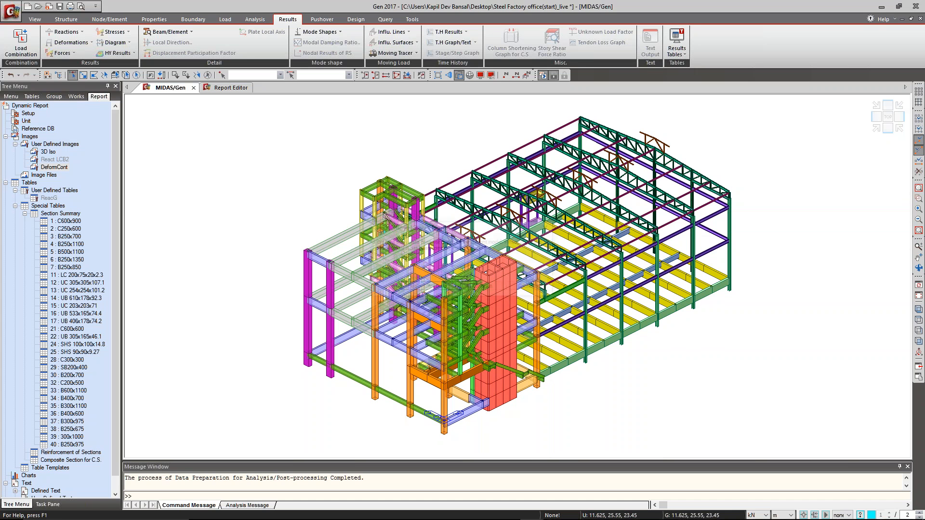
click(483, 287)
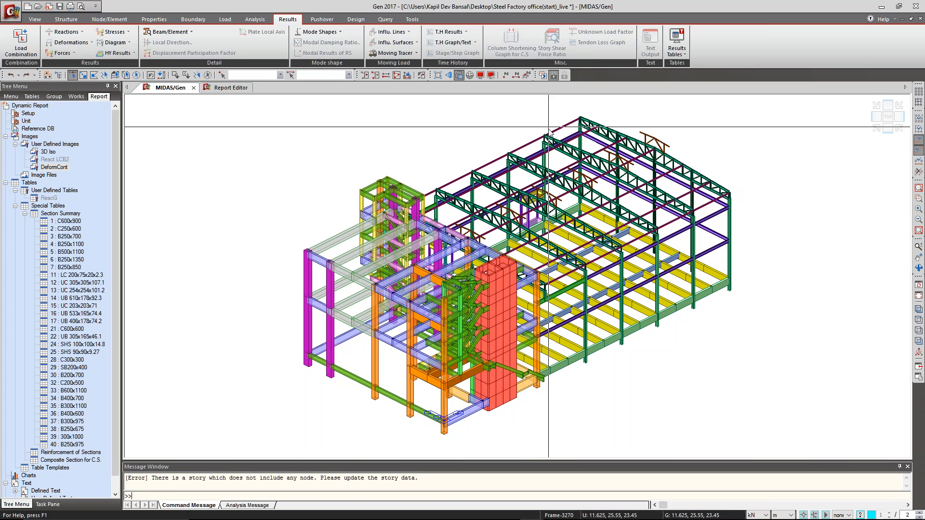
key(ctrl+z)
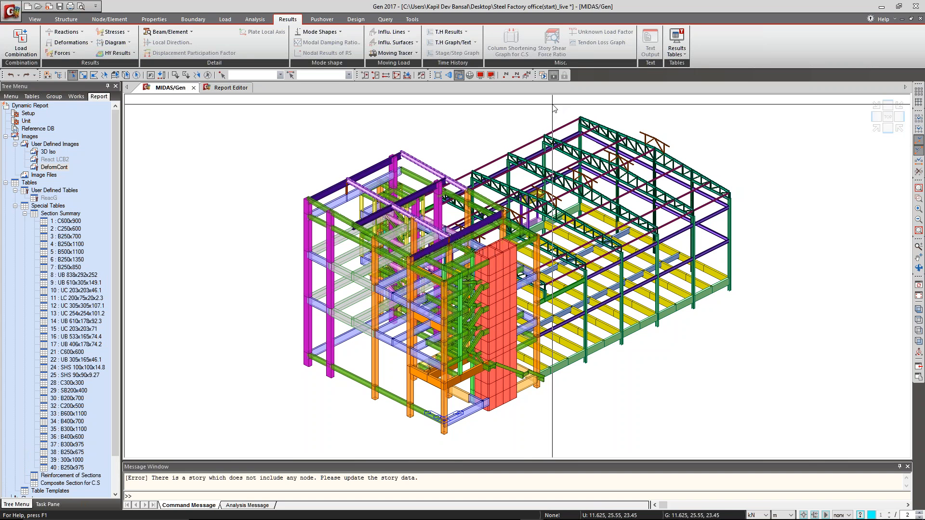
Delete the outermost end bay of the steel factory frame and rerun the analysis.
click(887, 128)
drag(813, 459, 814, 453)
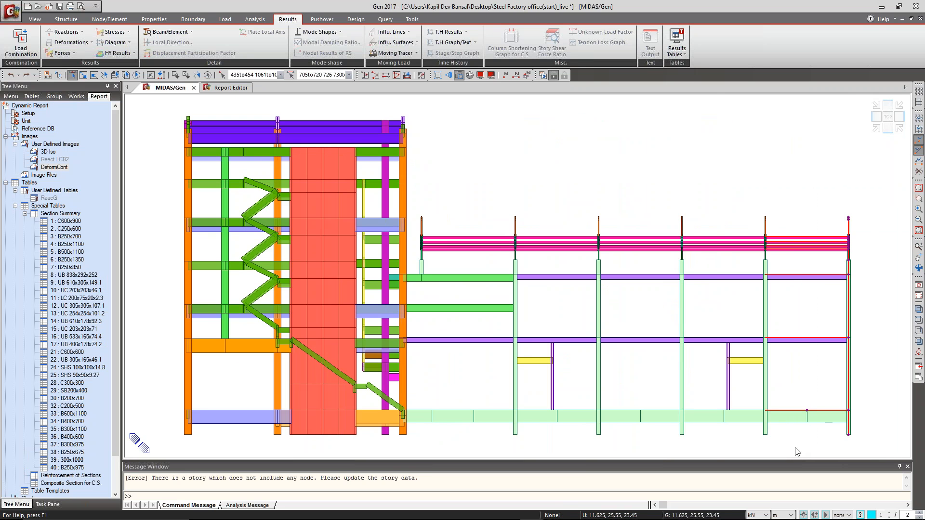
key(Delete)
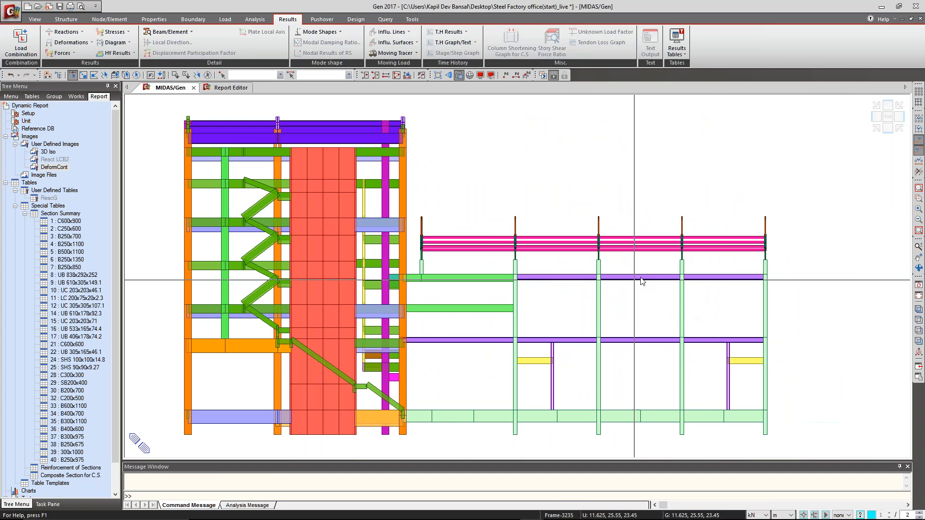
click(877, 128)
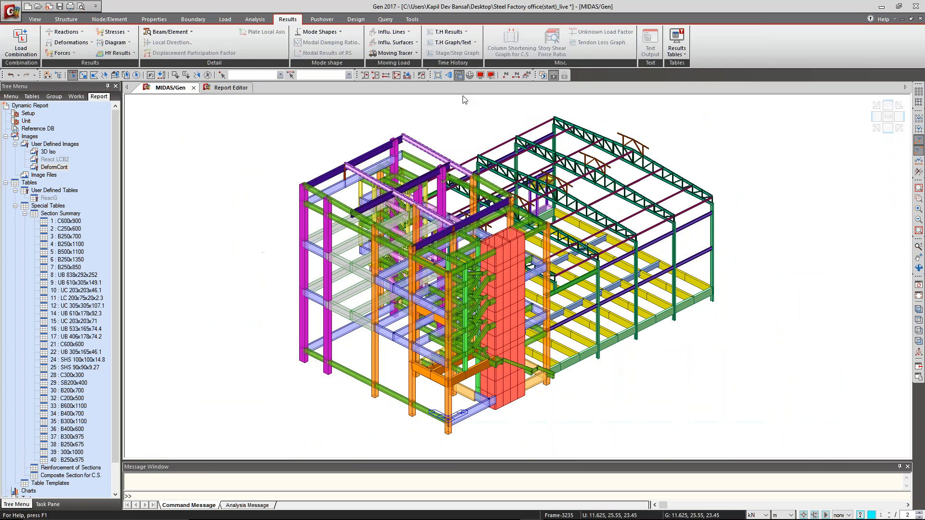
click(543, 75)
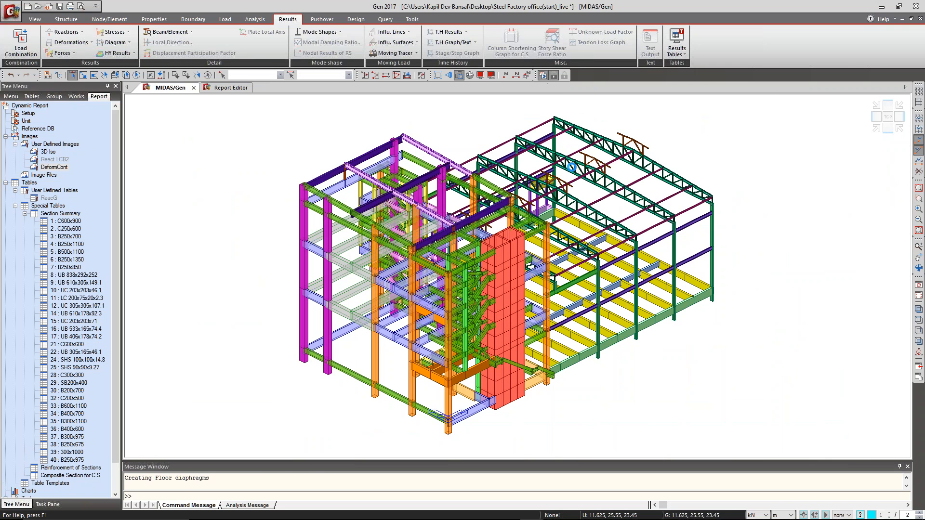
click(483, 286)
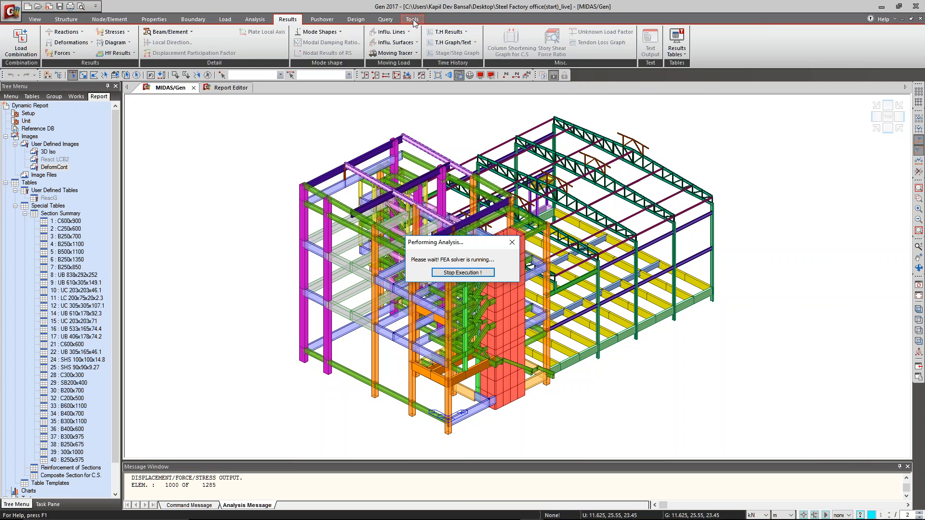
Compare the 3D Iso figure in the report with the modified model.
click(413, 19)
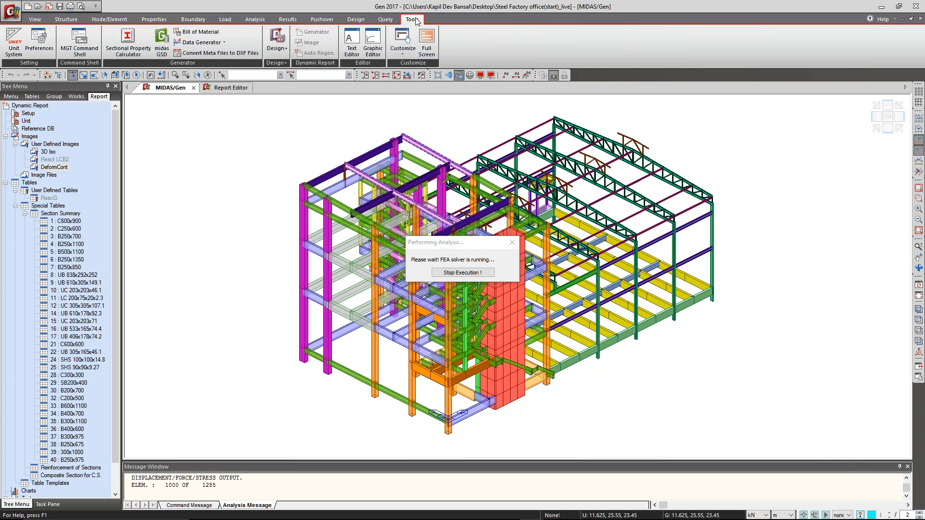
click(233, 88)
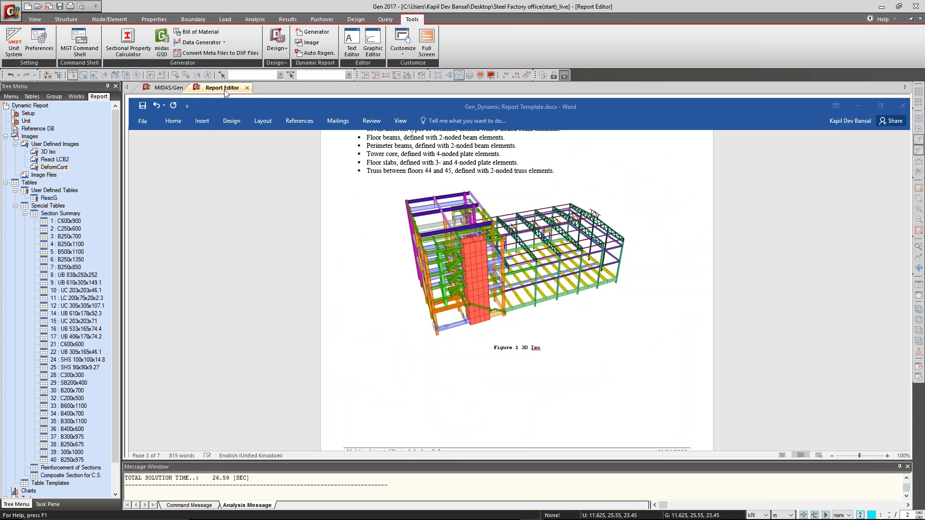
click(538, 385)
scroll(538, 385, up, 10)
scroll(516, 293, down, 10)
scroll(578, 257, down, 10)
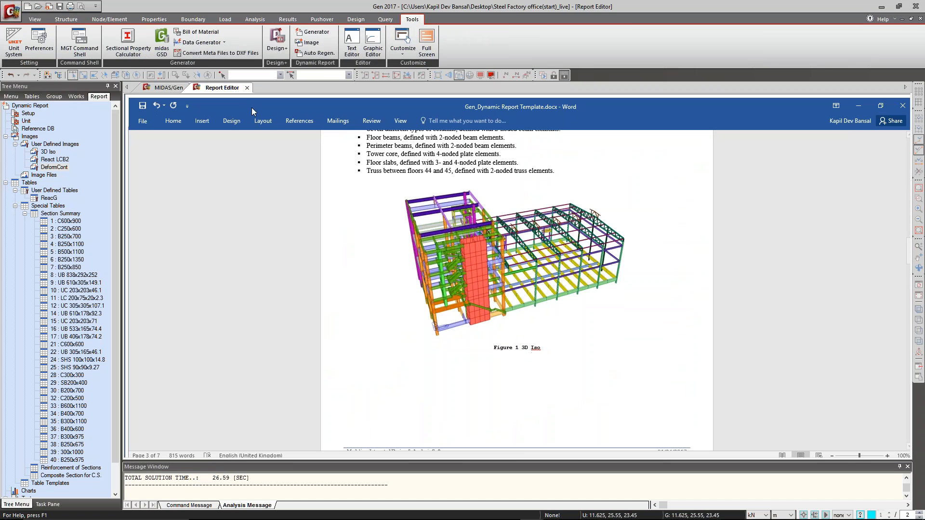
click(168, 88)
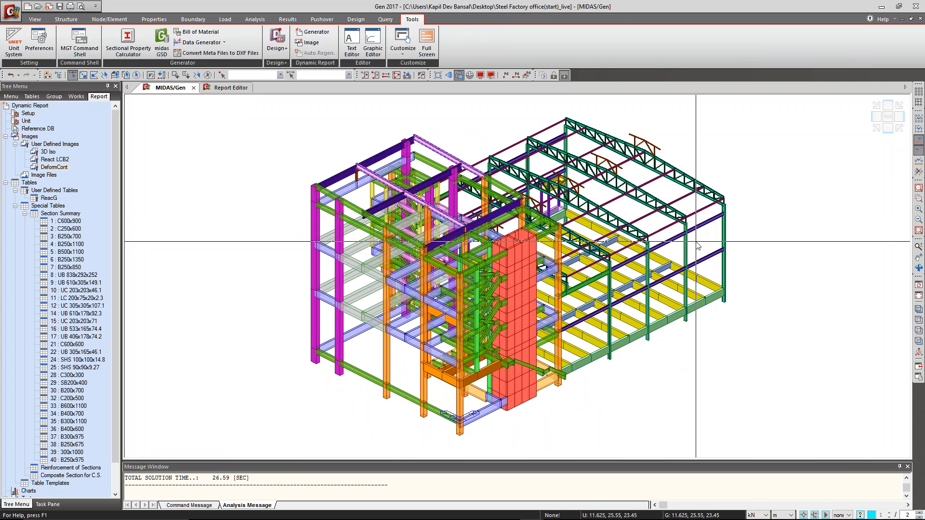
click(224, 87)
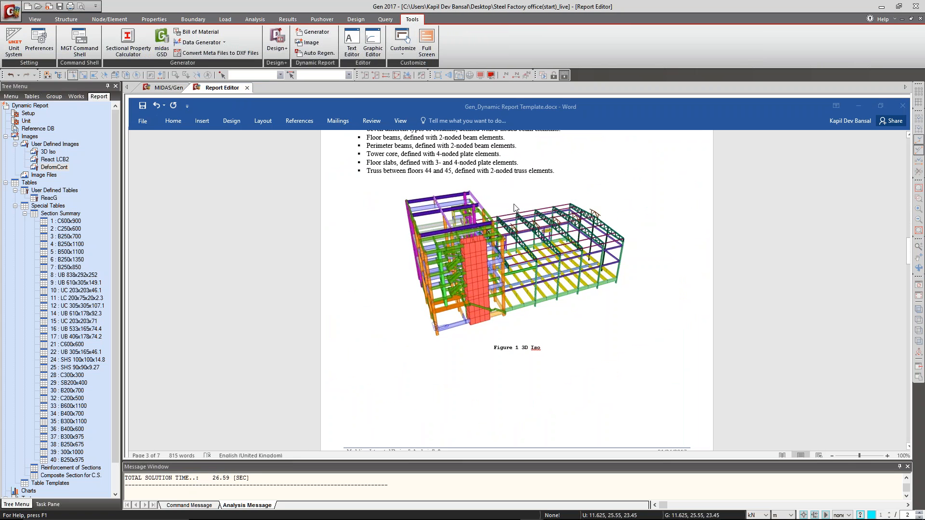
Regenerate all report images (3D Iso, React LCB2, DeformCont) and the ReacG table with Auto Regeneration.
click(314, 53)
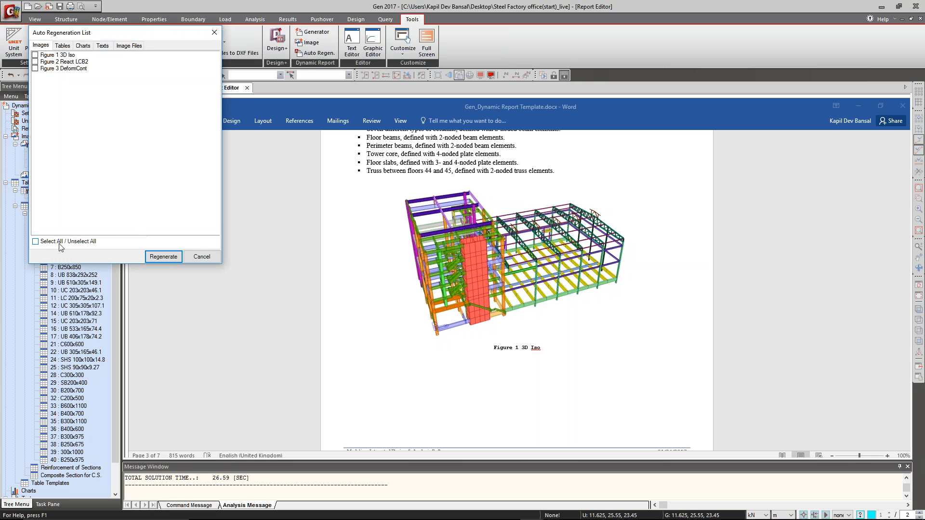
click(63, 45)
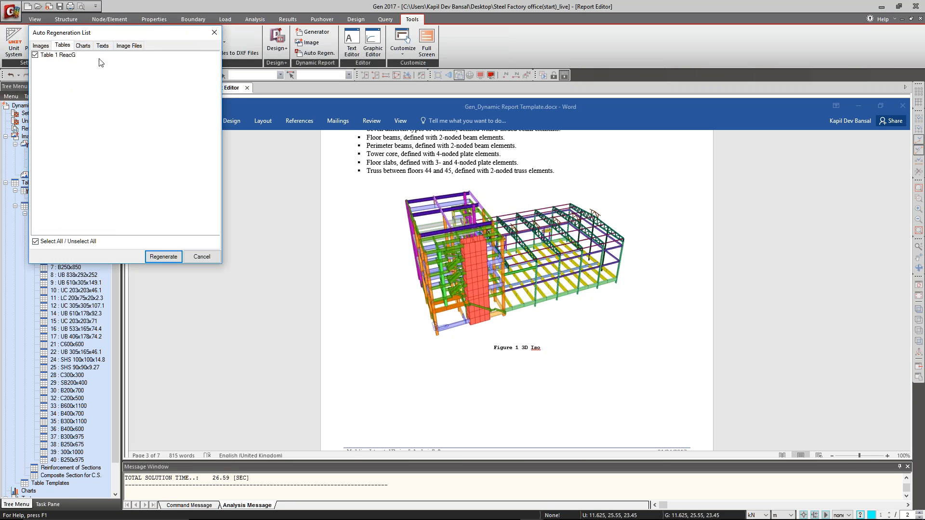
click(83, 46)
click(129, 45)
click(163, 256)
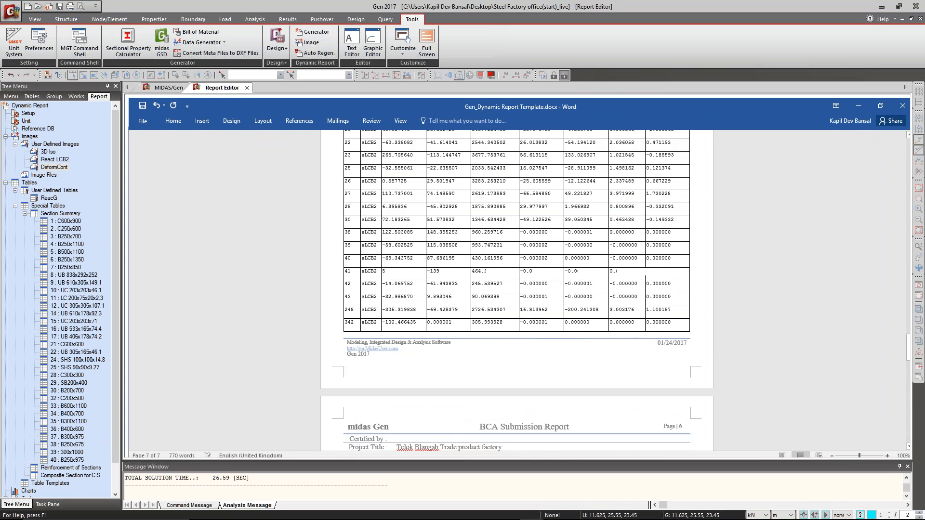
Check the regenerated model, reaction and deflection figures in the report and close the Report Editor.
drag(908, 350, 920, 254)
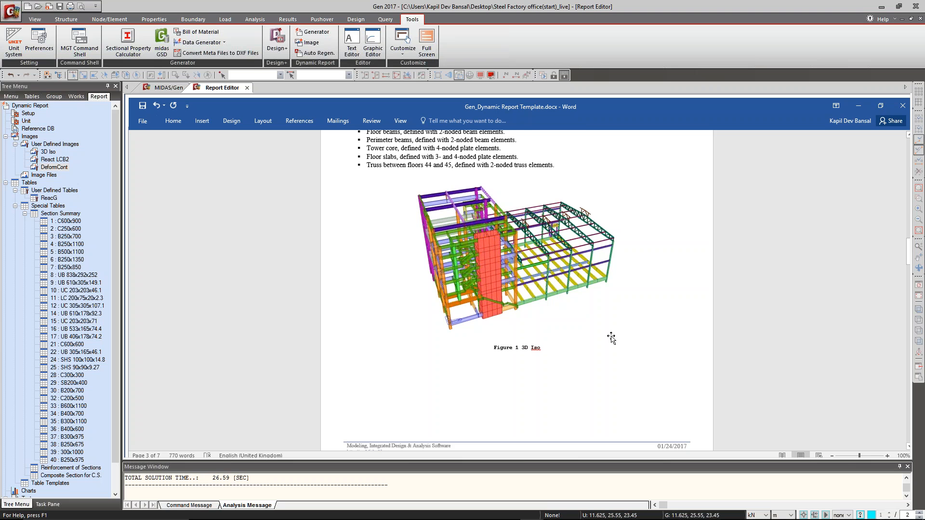
drag(908, 250, 915, 299)
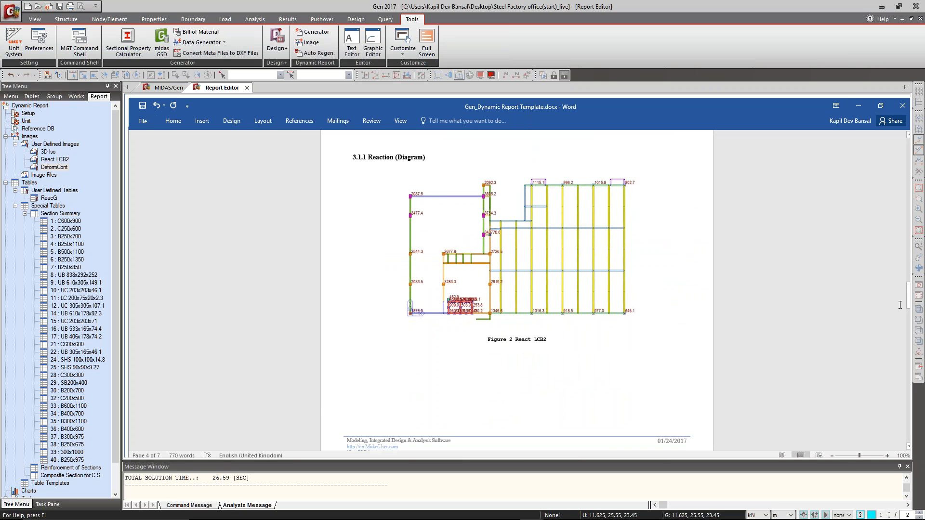
drag(908, 296, 908, 419)
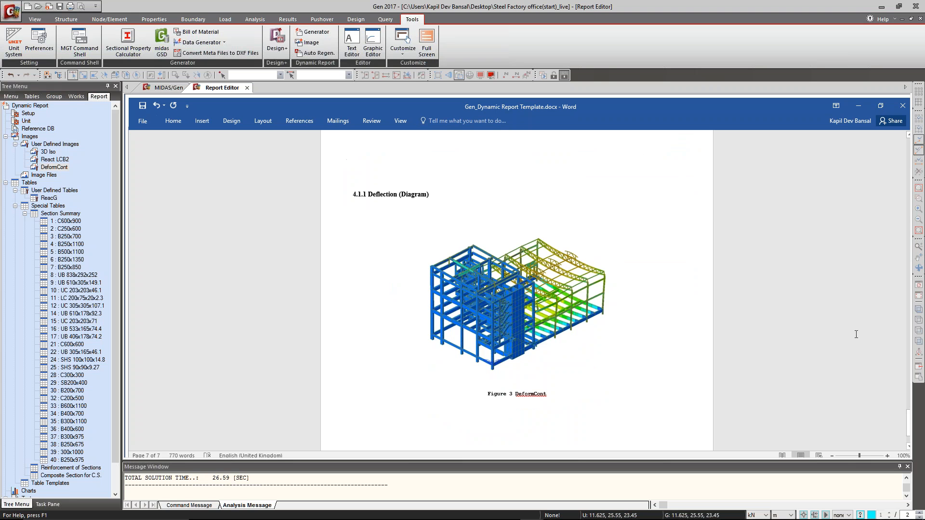
drag(908, 423, 896, 135)
click(248, 89)
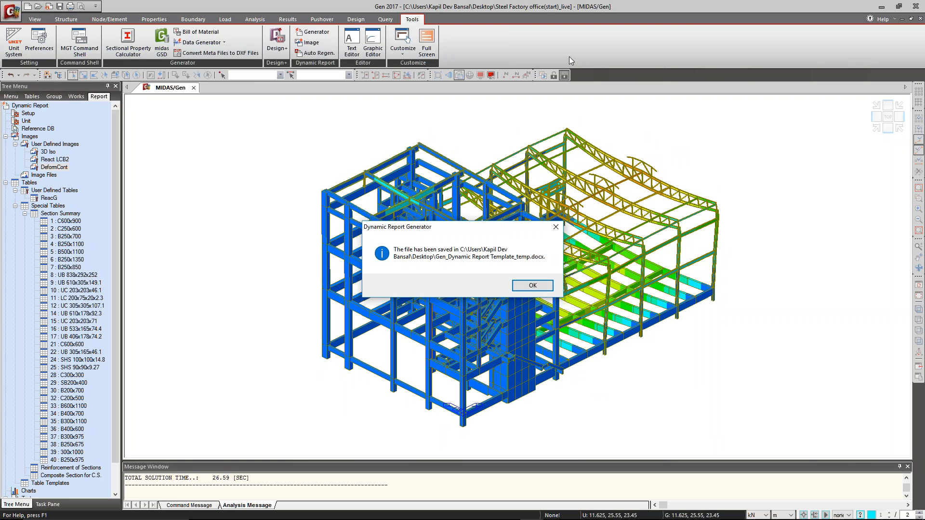
click(530, 286)
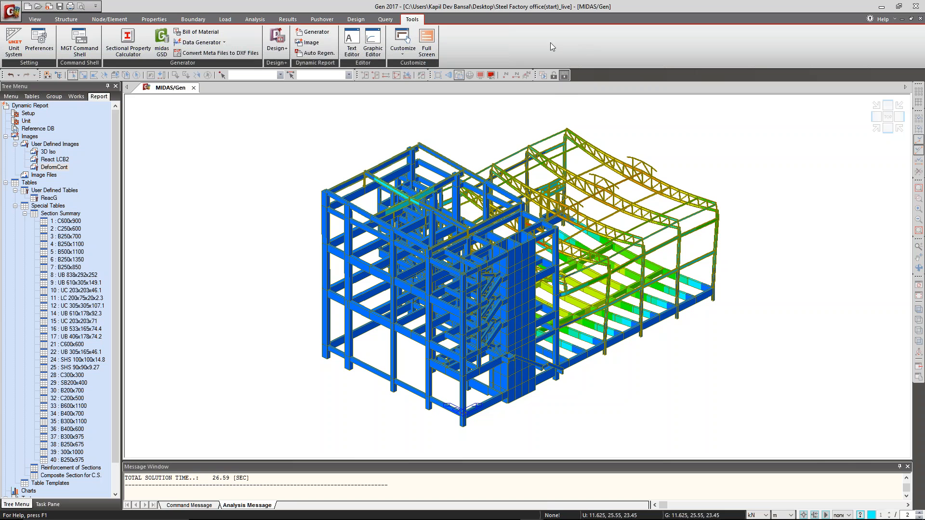
Undo the end bay deletion, discarding the analysis results, and rerun the analysis on the full model.
click(11, 75)
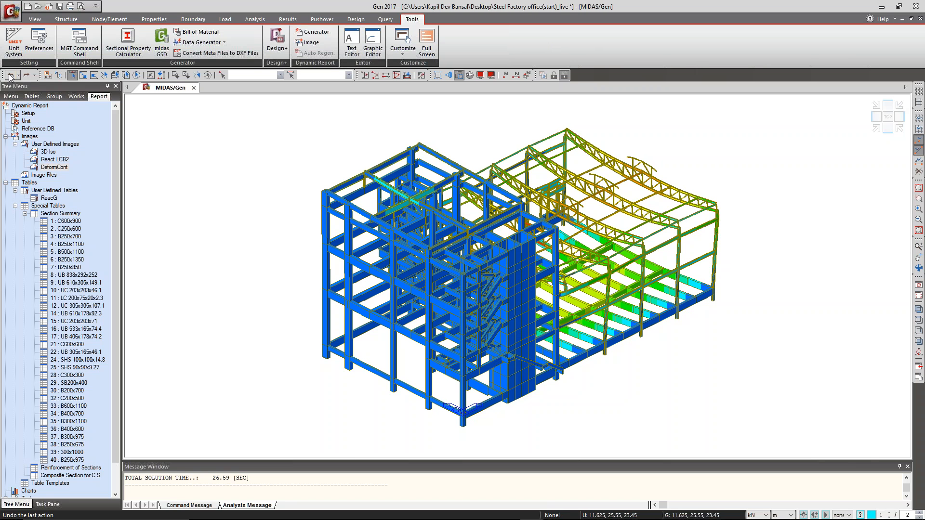
click(12, 75)
click(459, 285)
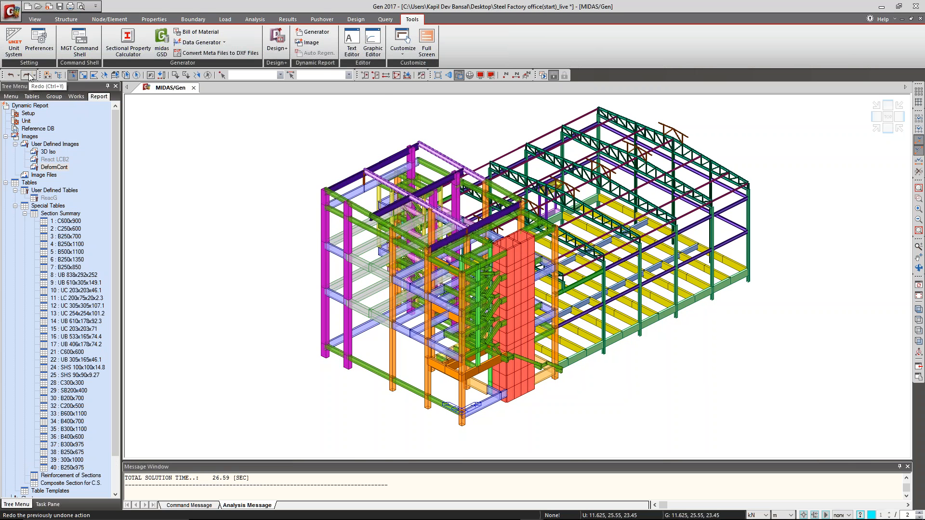
click(542, 77)
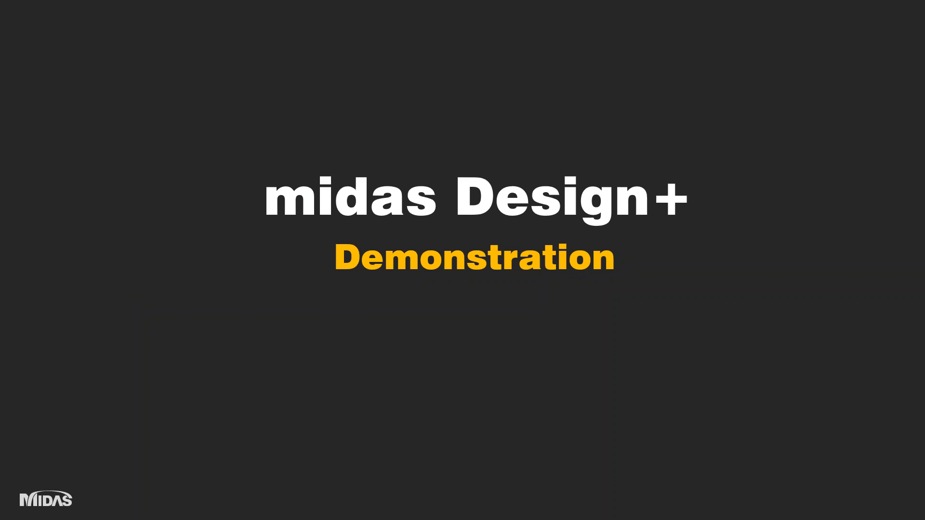
Switch to midas Design+ and set the RC design code to Eurocode2:04 in the design options.
key(alt+Tab)
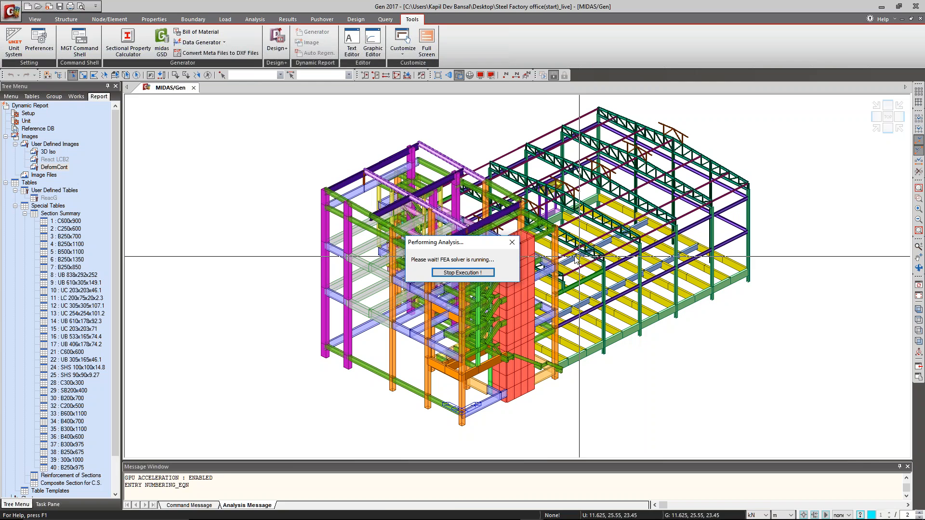
mouse_move(493, 518)
click(505, 512)
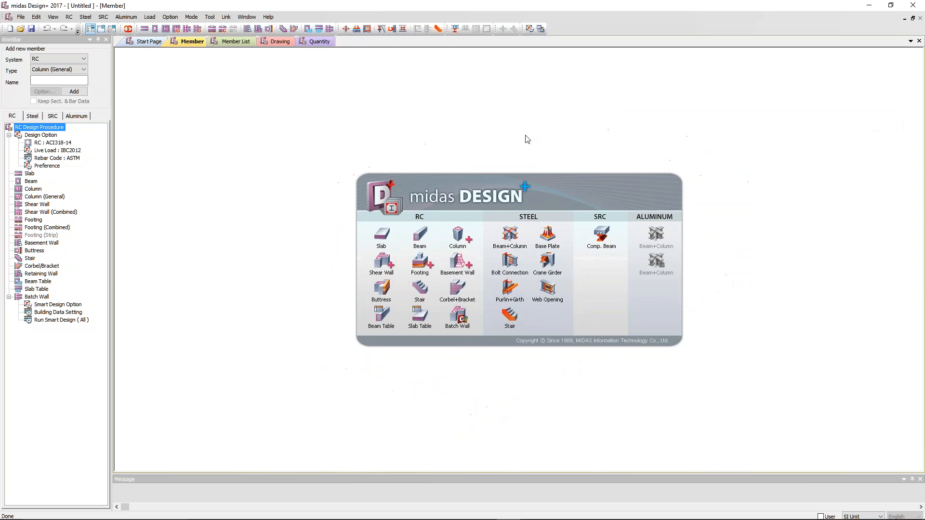
double_click(68, 145)
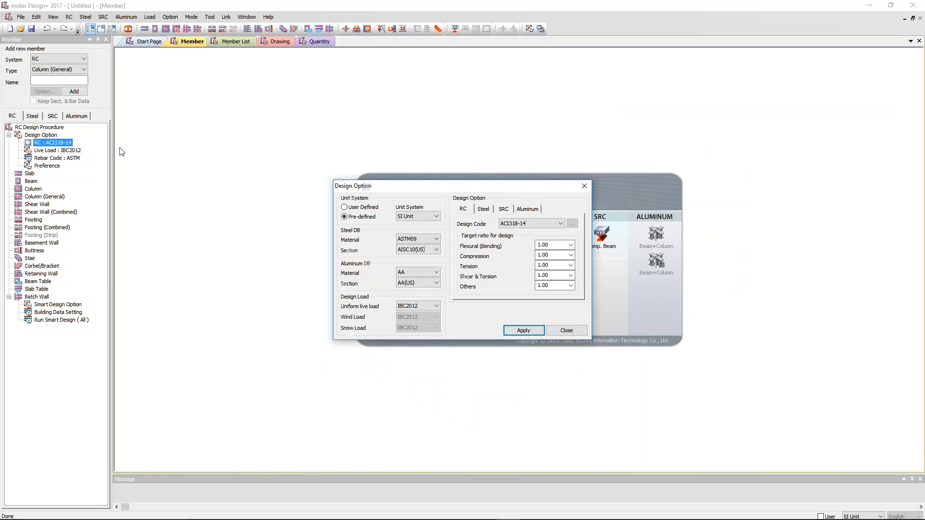
click(532, 225)
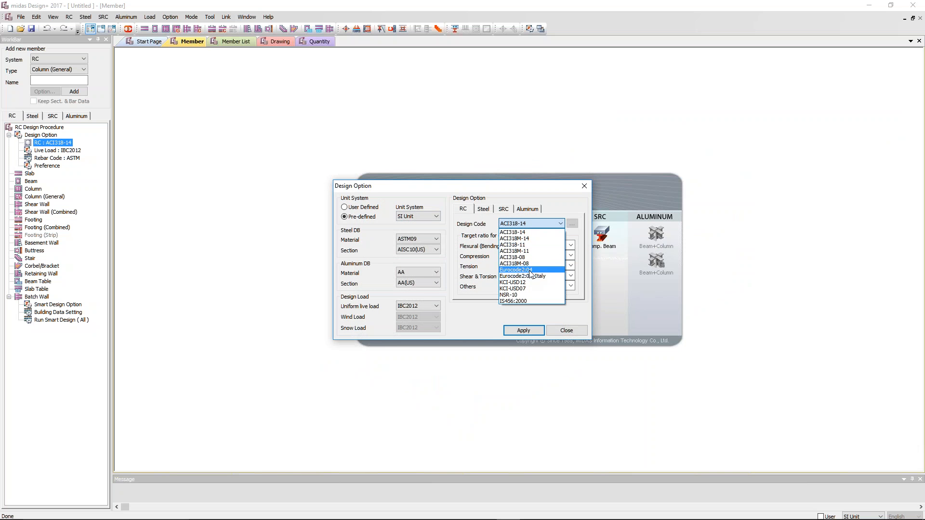
click(532, 274)
Set the steel design code to Eurocode3:05.
click(485, 210)
click(532, 224)
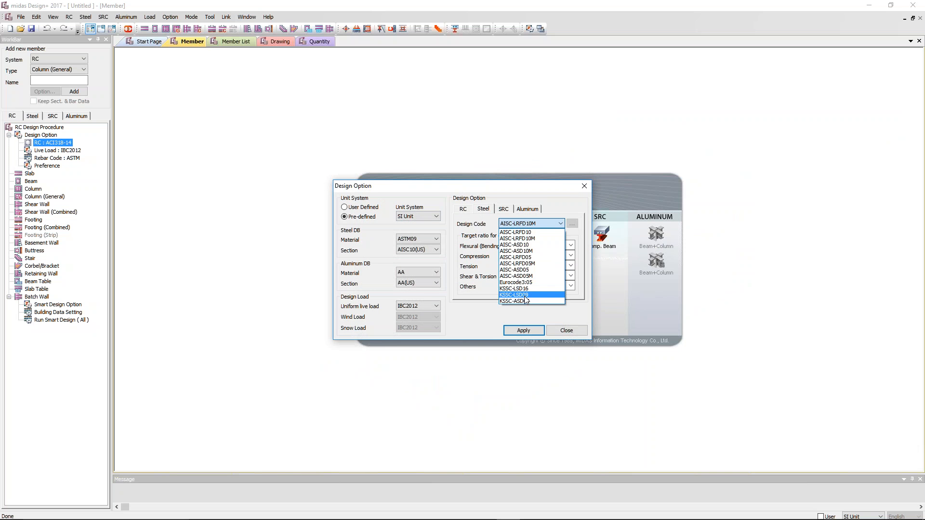
click(518, 283)
Set the steel database material to BC1:12-BS EN and the section to SS, and apply the design options.
click(417, 238)
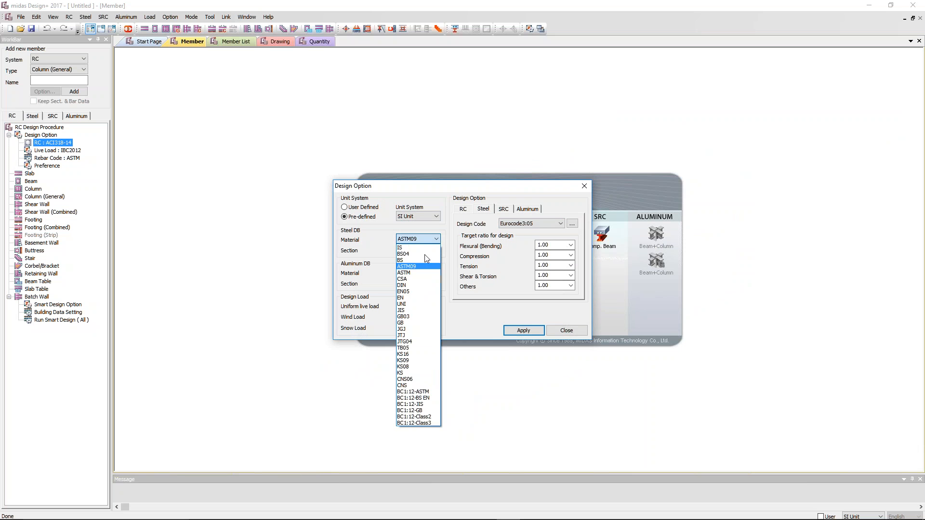
click(419, 400)
click(418, 250)
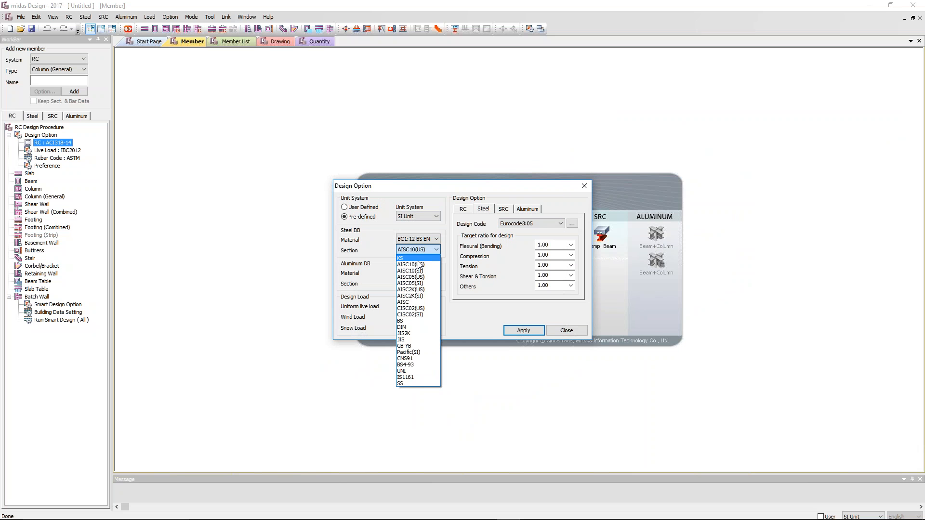
click(413, 384)
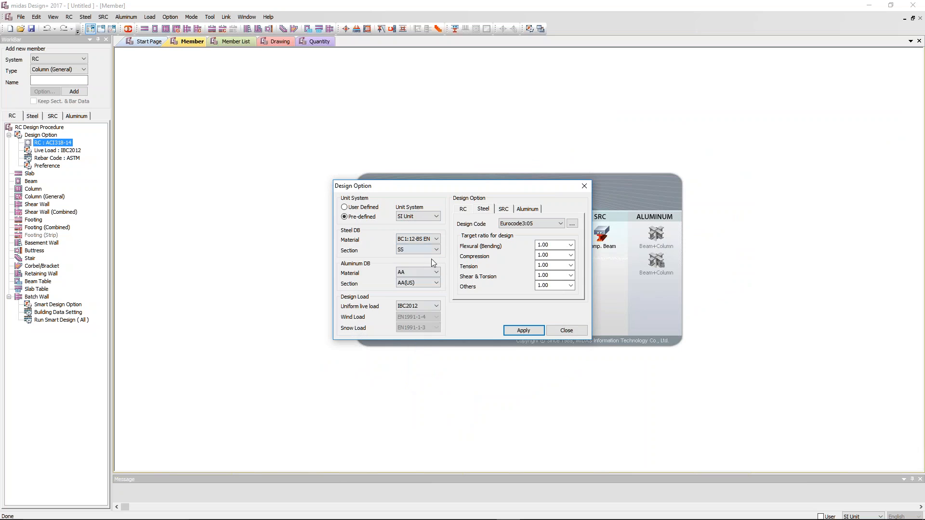
click(522, 329)
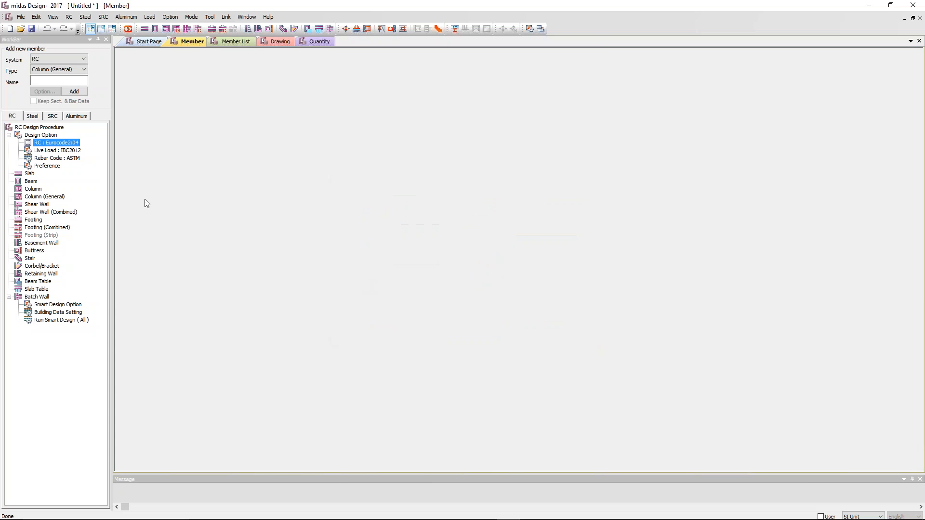
Set the RC rebar code to BS/EN and check the steel design options.
click(67, 159)
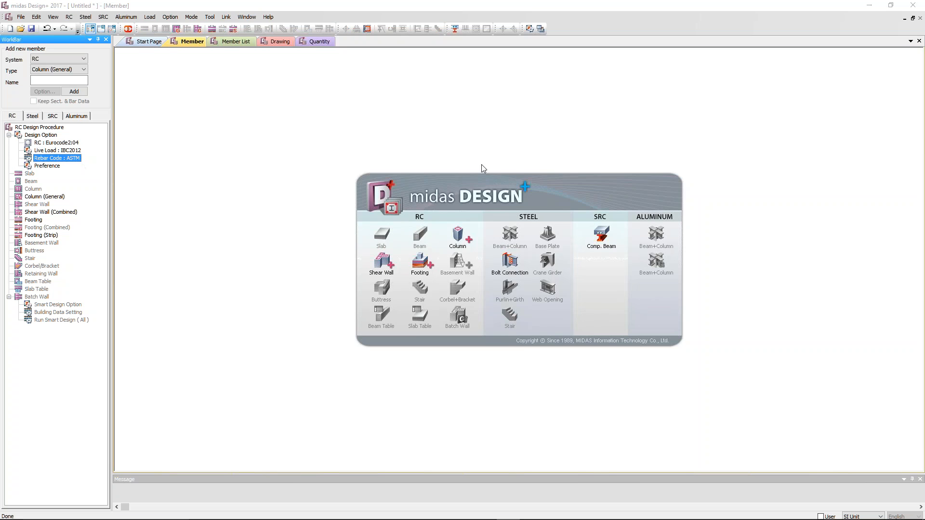
click(434, 175)
click(423, 211)
click(517, 361)
click(33, 117)
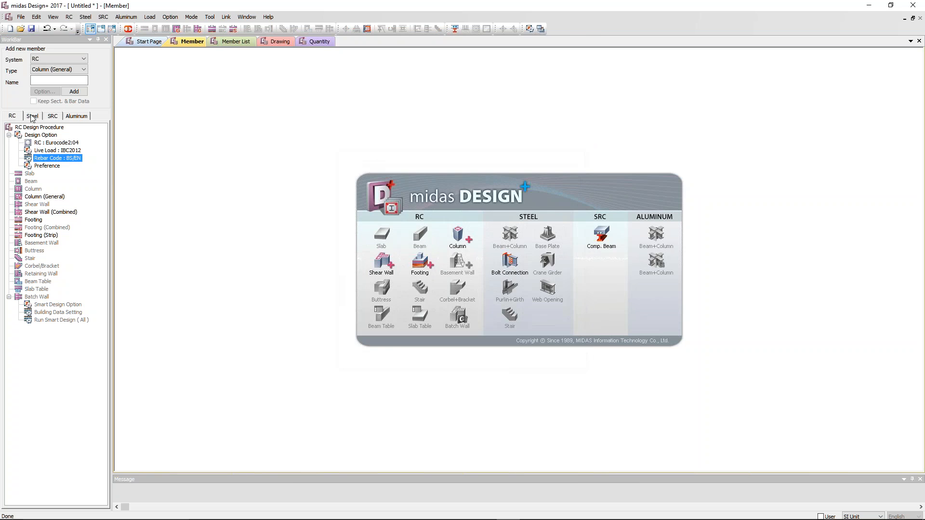
double_click(48, 188)
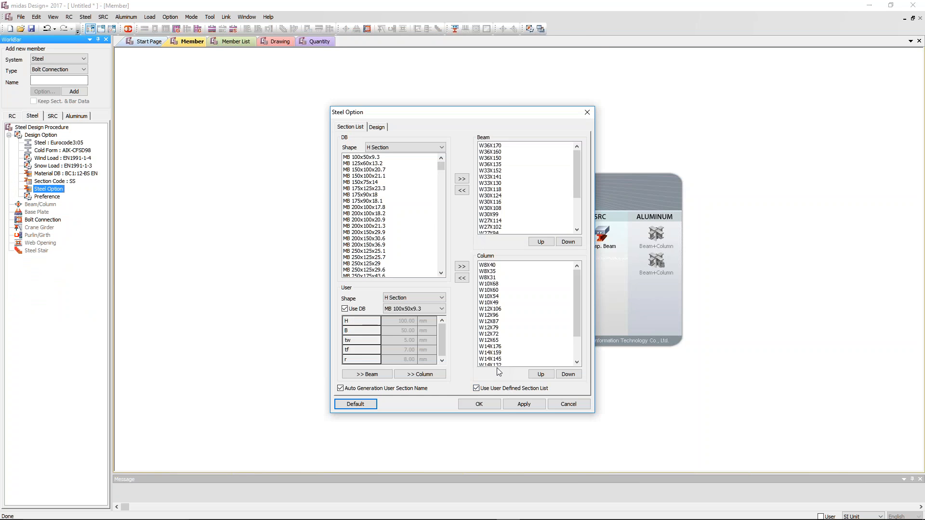
Add an isolated footing member to the RC design.
click(13, 117)
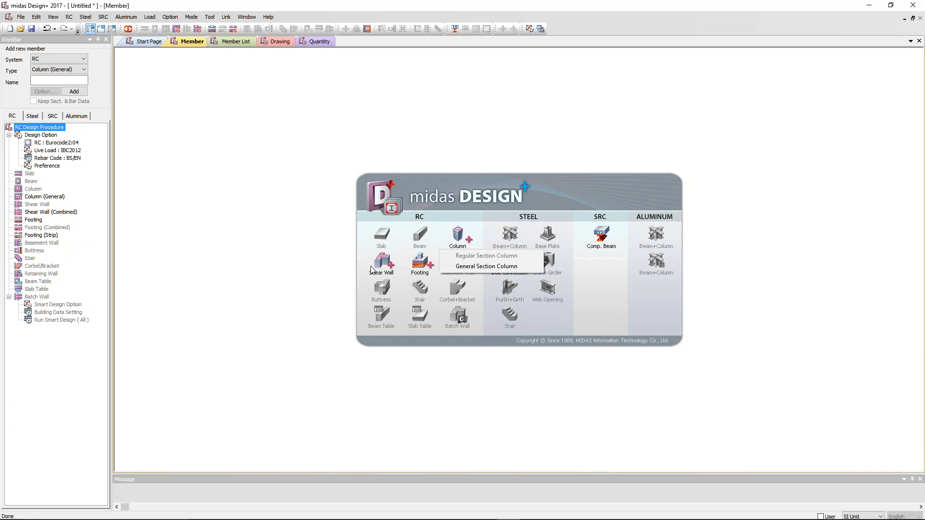
mouse_move(423, 263)
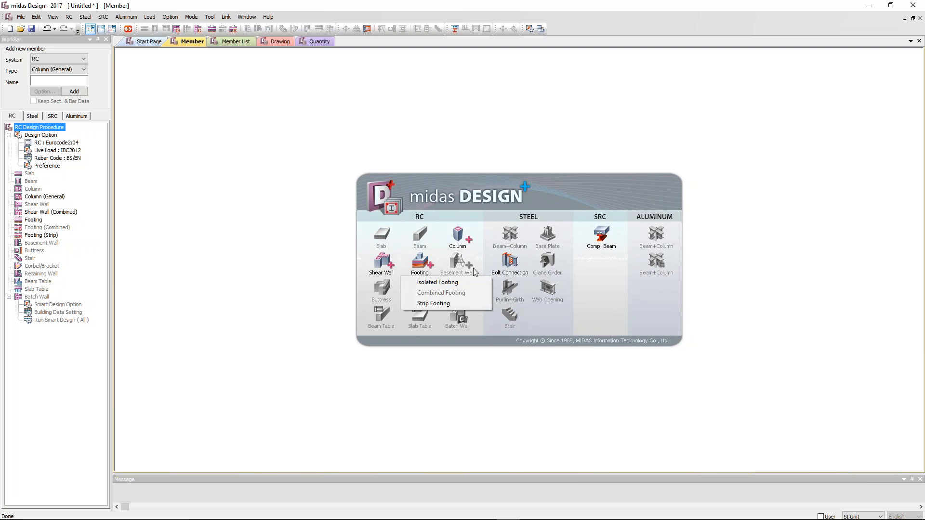
click(435, 284)
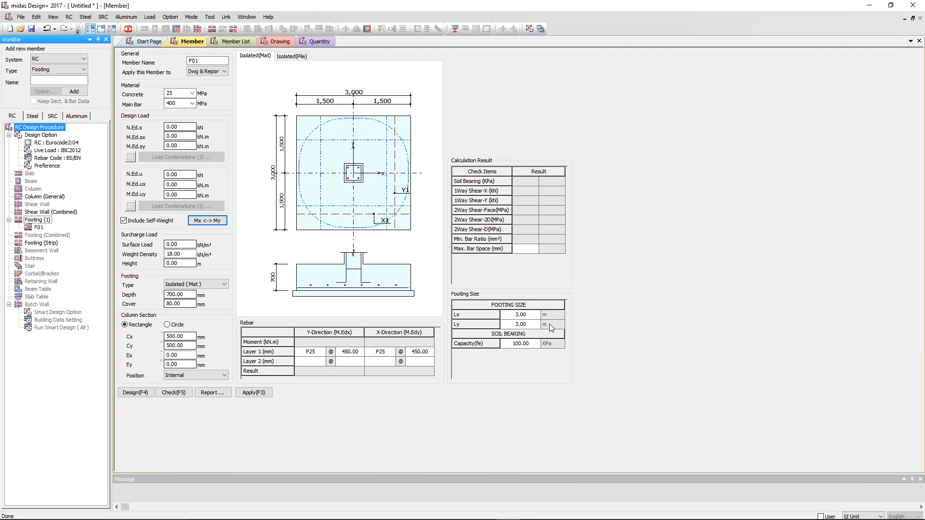
click(644, 152)
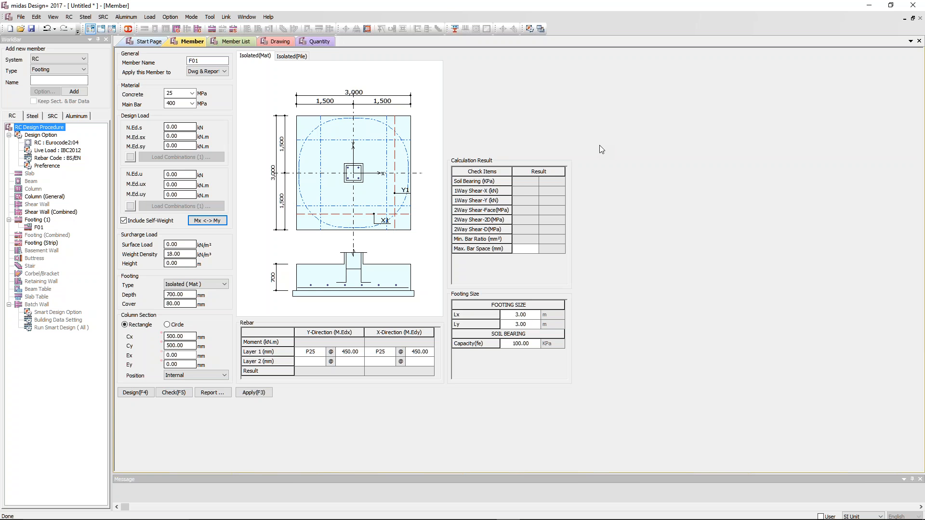
Switch to midas Gen and select the base nodes of the front RC columns.
key(alt+Tab)
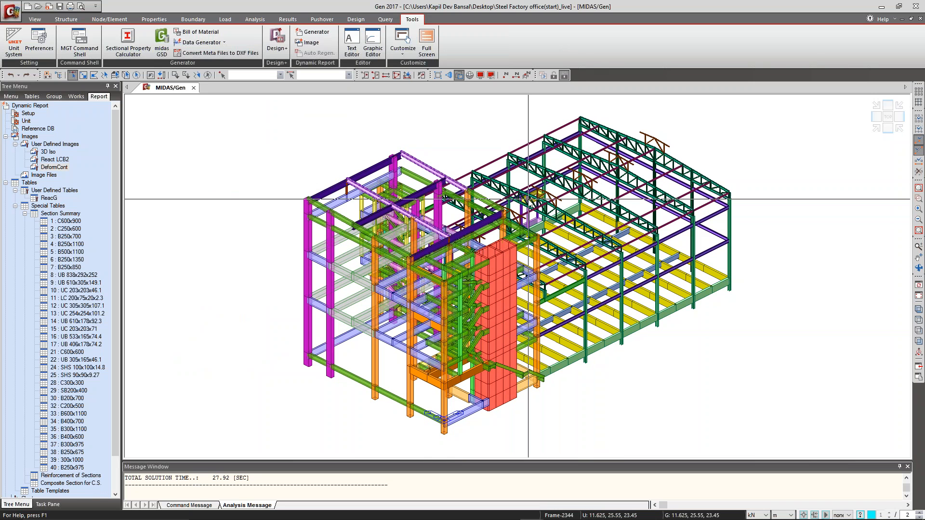
drag(317, 380, 468, 451)
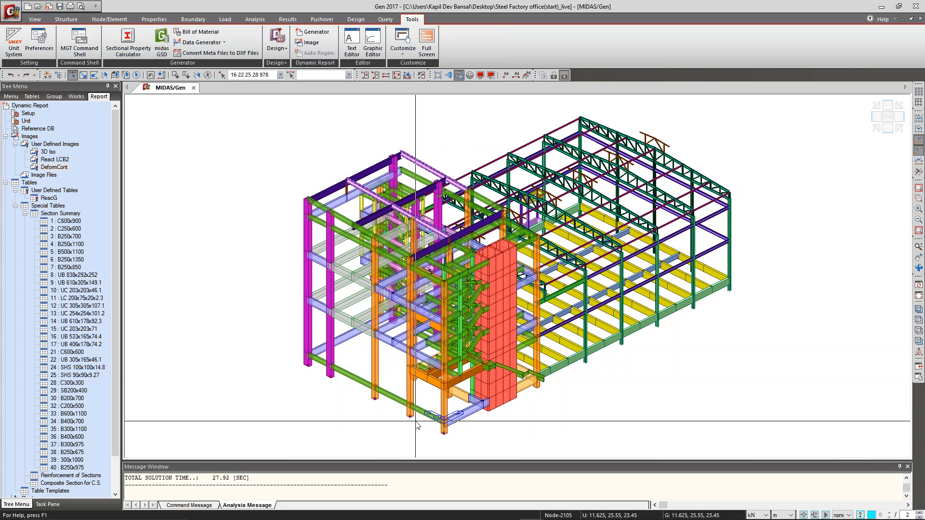
mouse_move(417, 426)
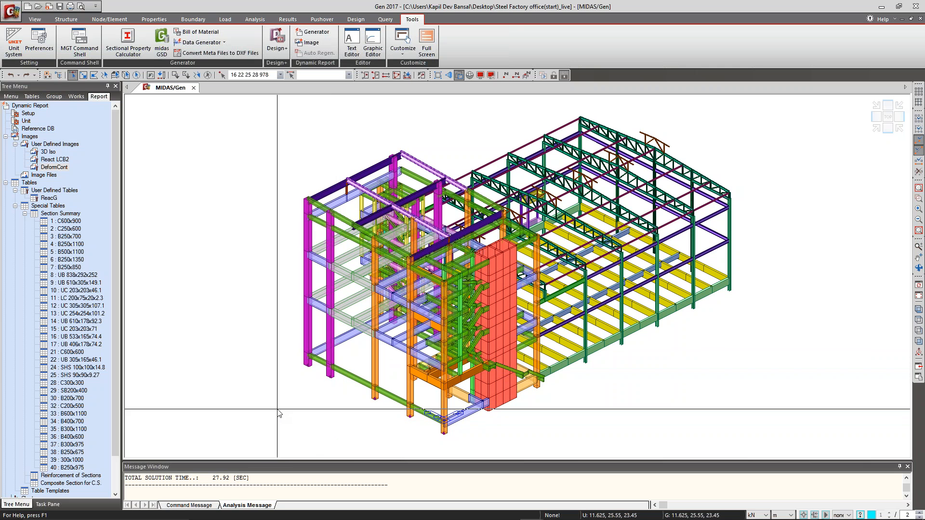
Switch to midas Design+ and link it with the open Gen model Steel Factory office(start)_live.
key(alt+Tab)
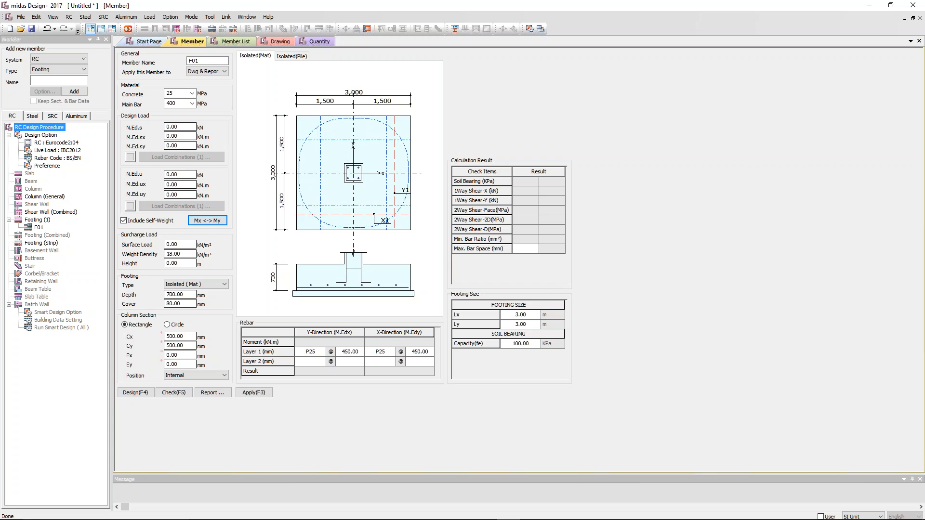
click(128, 28)
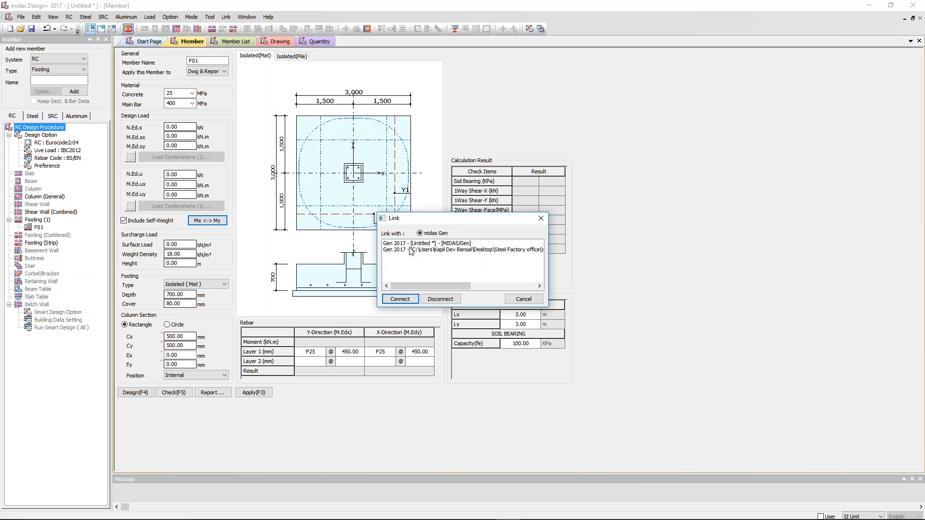
click(411, 249)
click(400, 298)
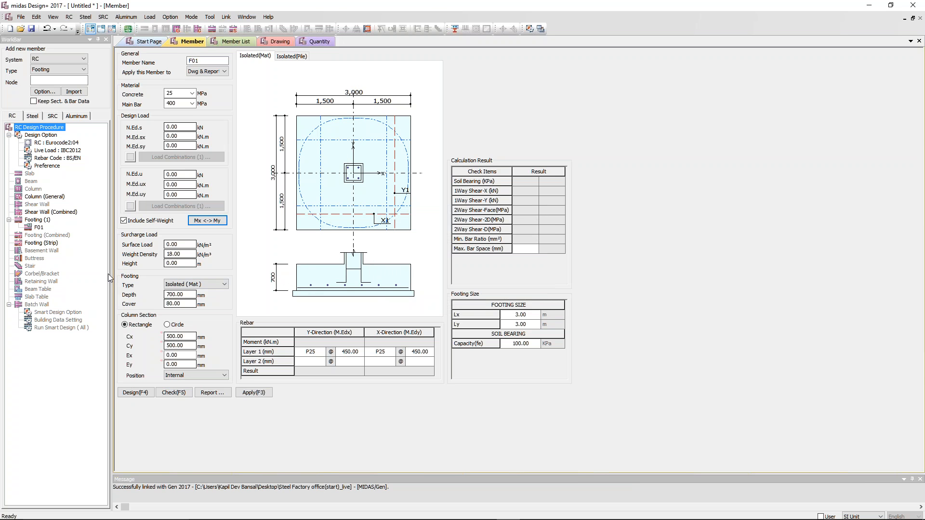
Return to midas Gen, clear the selection and reselect the front column base nodes 16, 22, 25, 28 and 978.
key(alt+Tab)
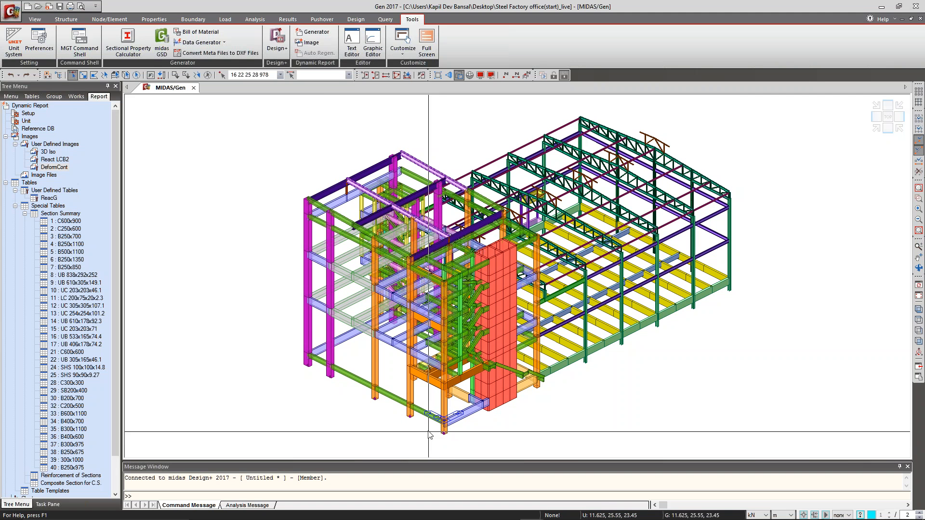
mouse_move(469, 391)
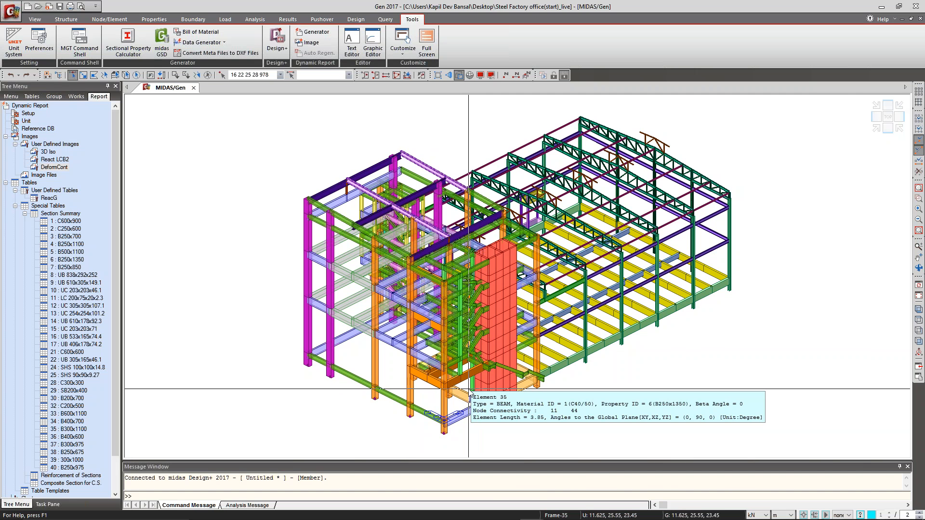
key(alt+Tab)
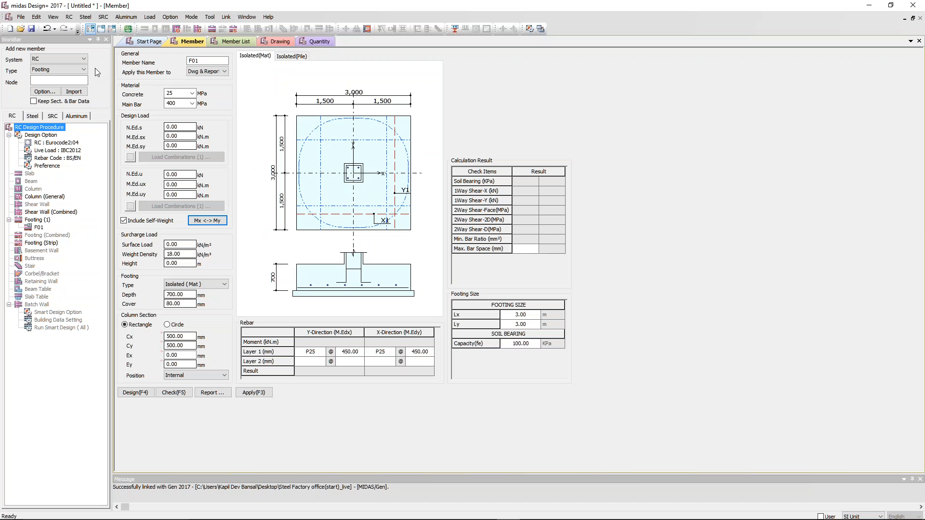
key(alt+Tab)
click(207, 77)
drag(299, 362, 386, 410)
drag(398, 410, 467, 454)
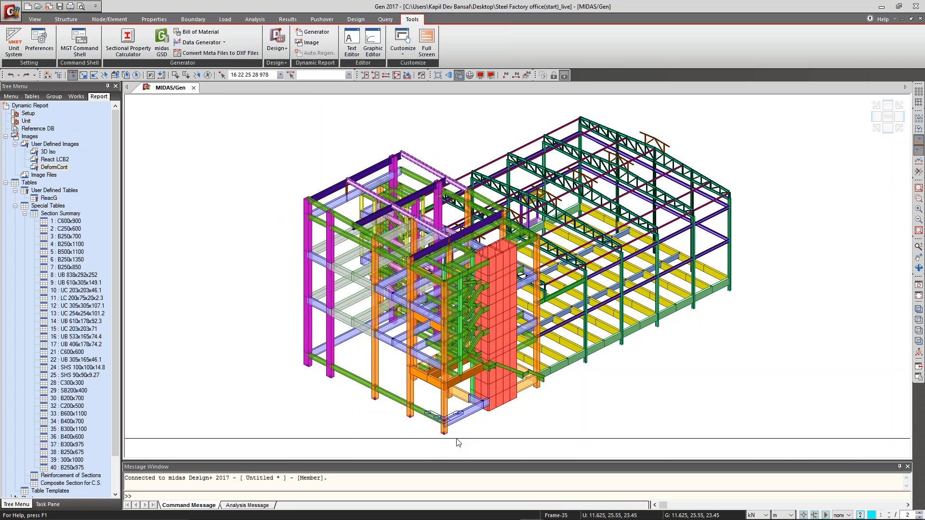
In midas Design+, set the link type to Link by Member and import the selected nodes as footings.
key(alt+Tab)
click(49, 92)
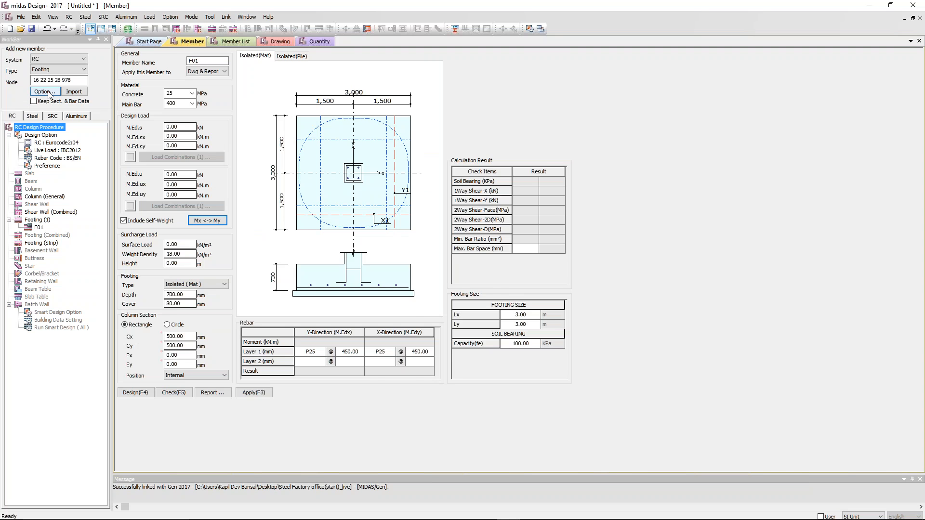
click(474, 154)
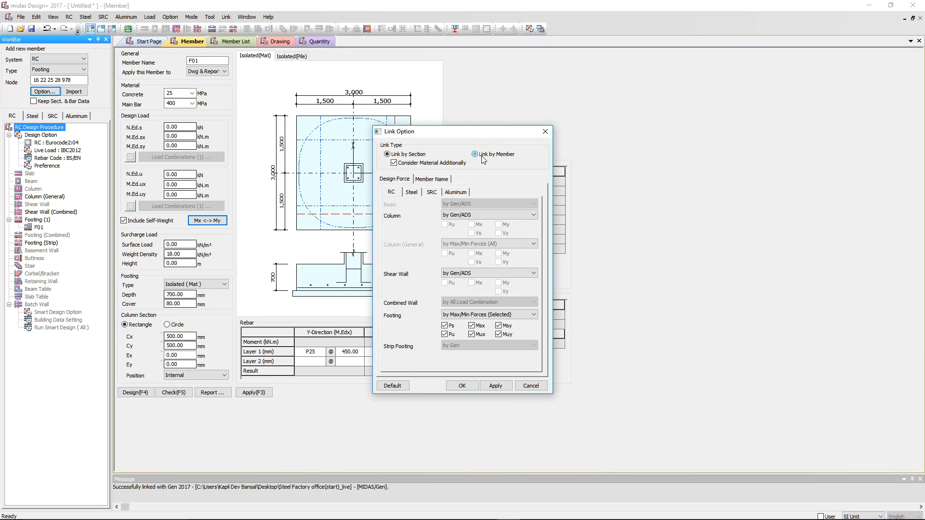
click(462, 386)
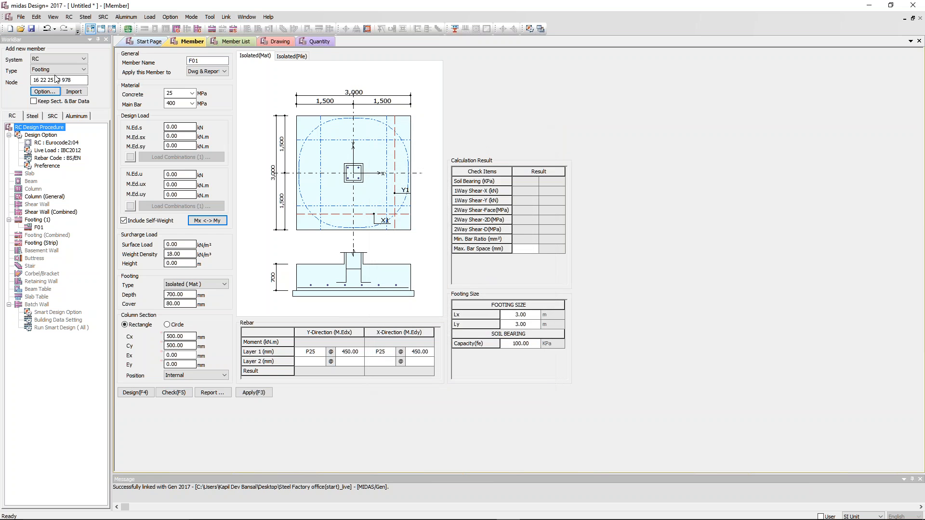
click(74, 91)
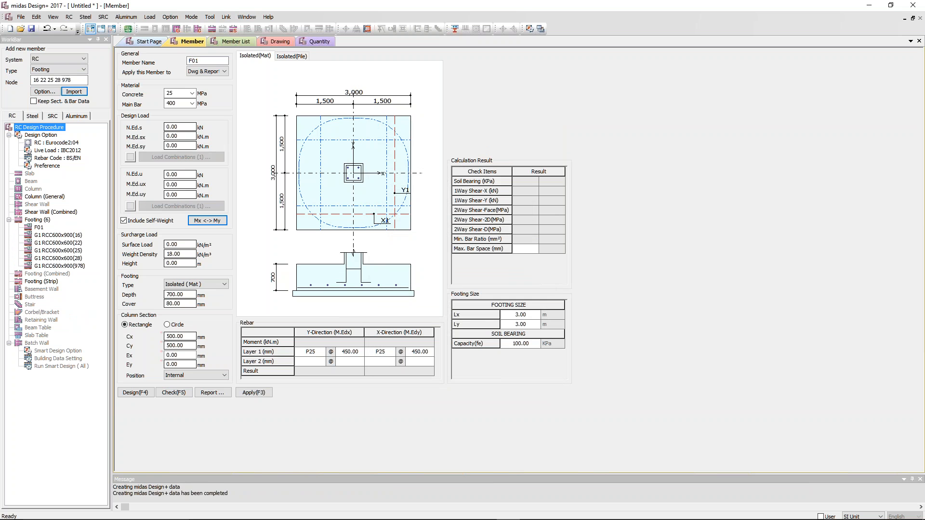
Review the design loads and column sizes of the imported footings at nodes 16, 22 and 25.
click(64, 237)
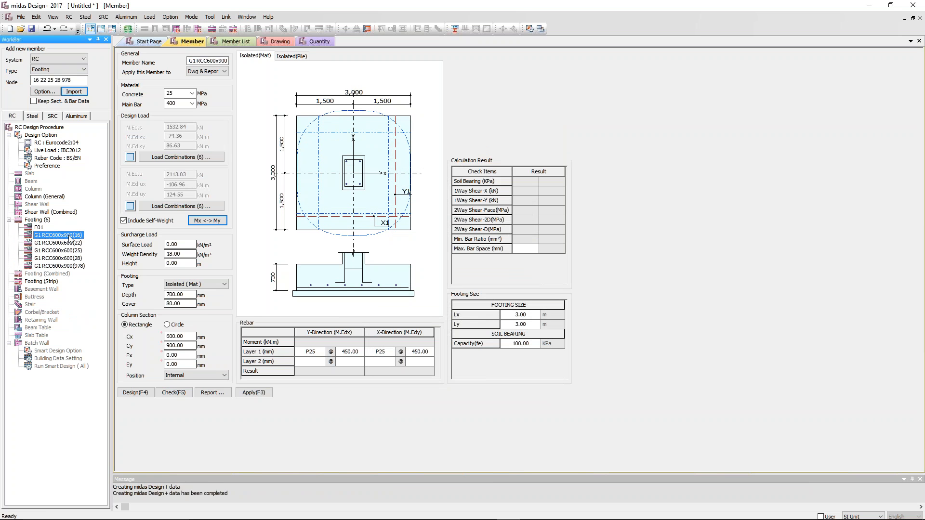
click(64, 243)
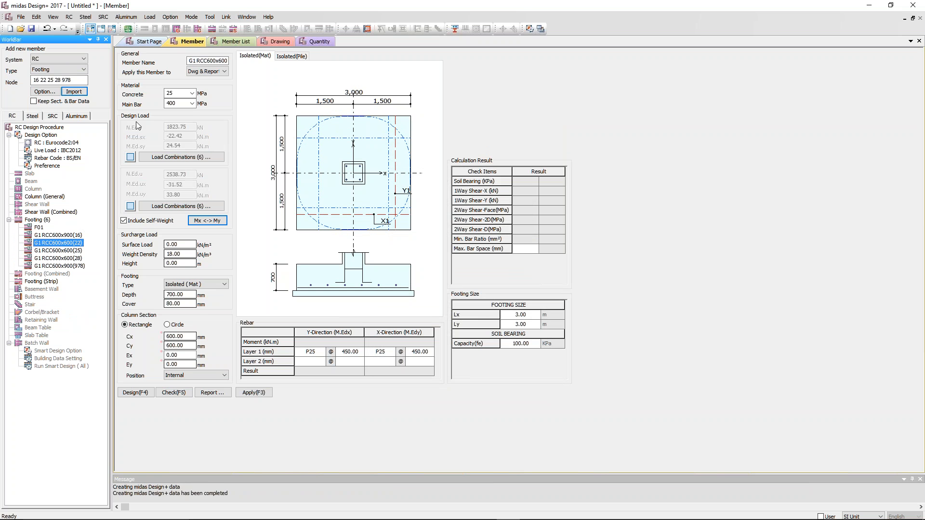
click(62, 236)
click(65, 244)
click(67, 251)
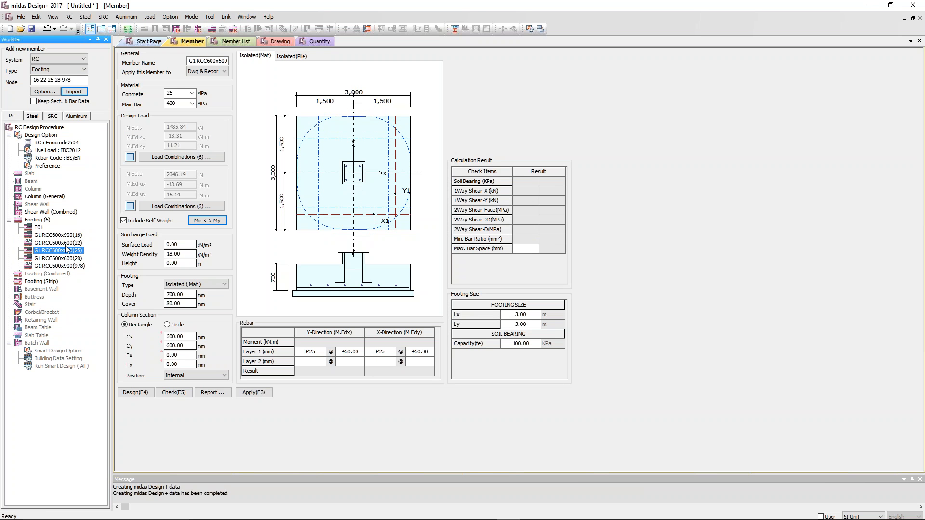
Examine the service load combinations of the RCC600x900 footing at node 16 and leave them as they are.
click(67, 236)
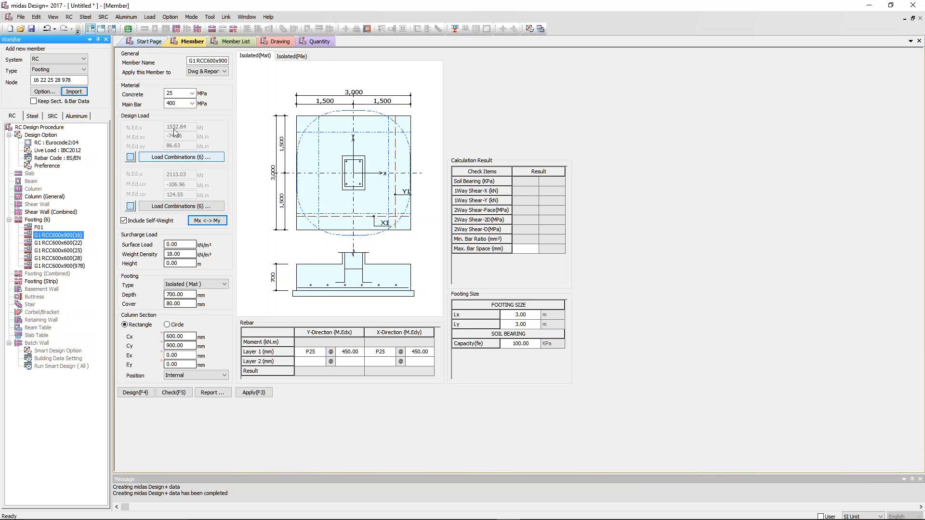
click(190, 157)
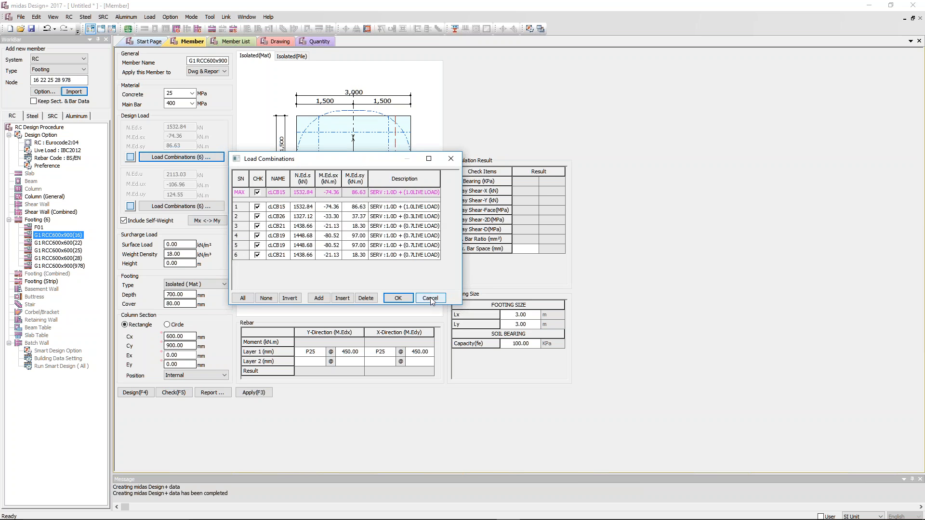
click(430, 298)
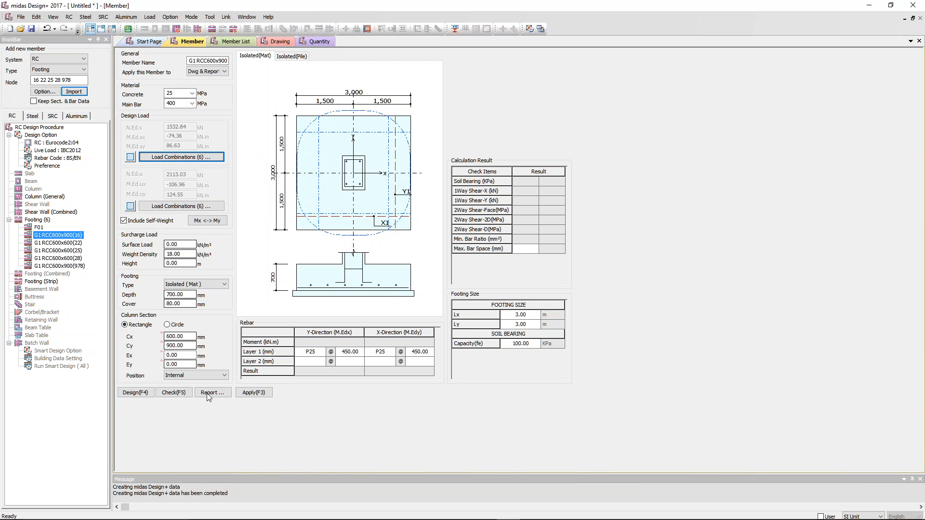
Run the design for the footing at node 16 and try the Isolated (Pile) footing type.
click(134, 393)
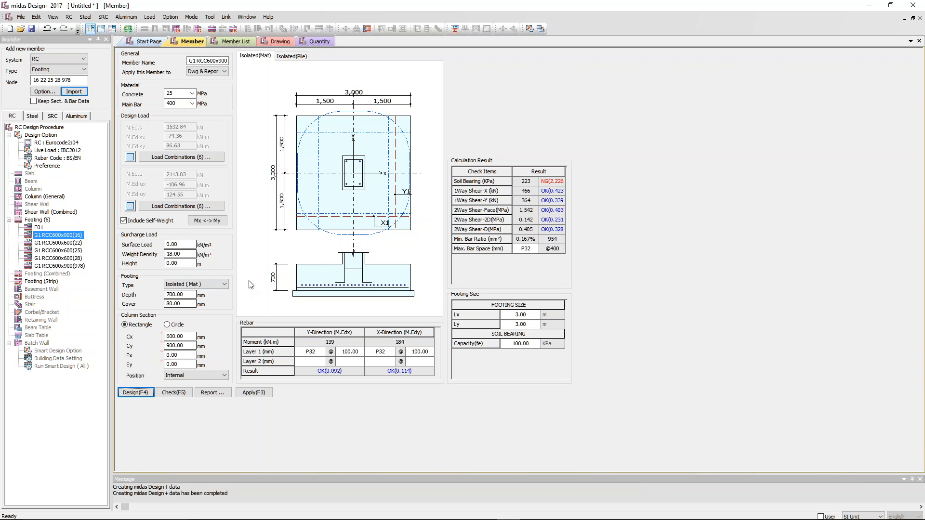
click(205, 285)
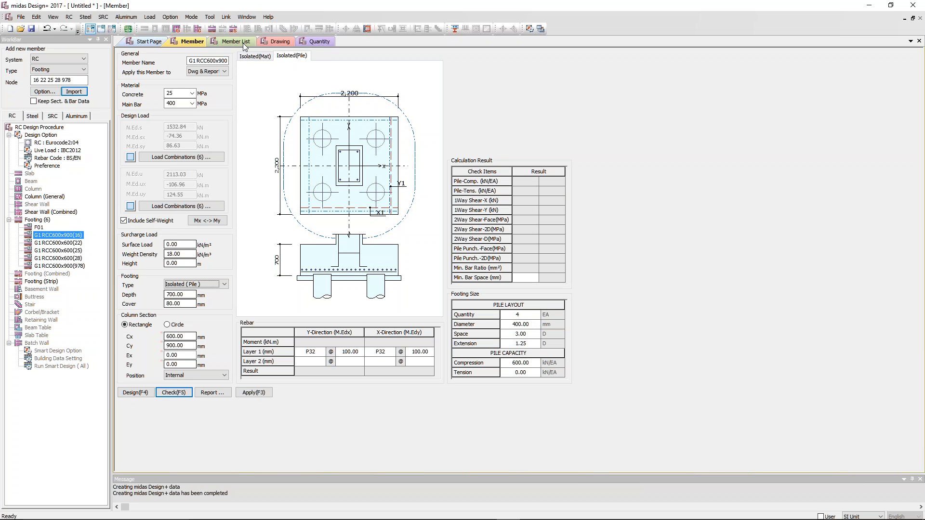
Look through the RCC600x600 footings and return to the footing at node 16.
click(75, 251)
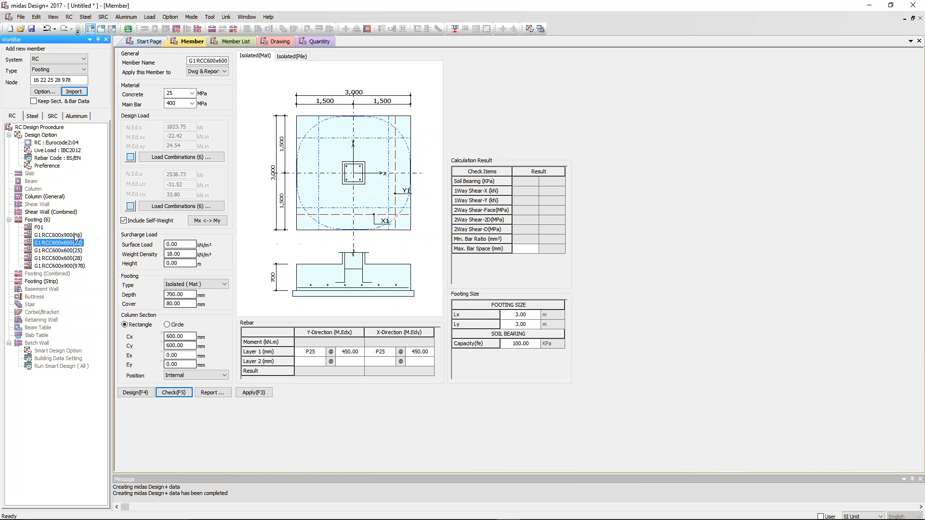
click(74, 243)
click(73, 235)
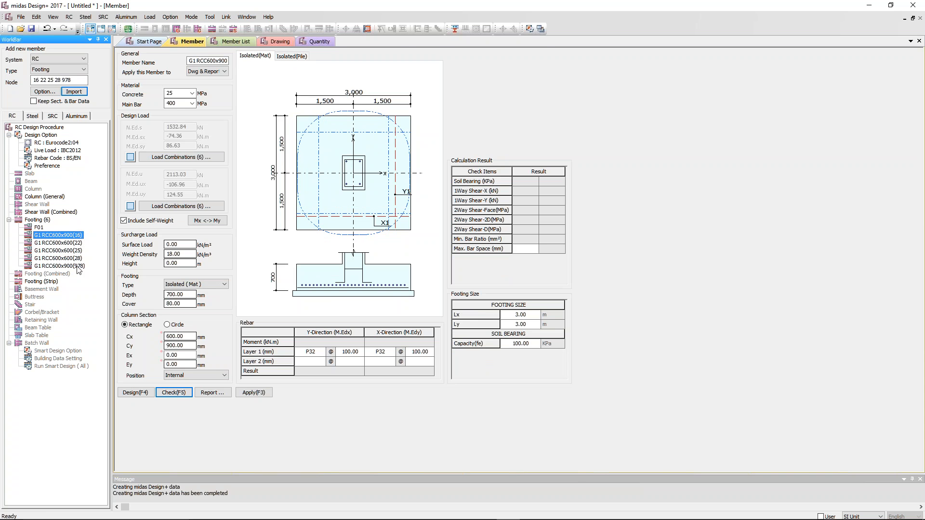
Run the design for all isolated footings in the member list and return to the footing at node 16.
click(228, 42)
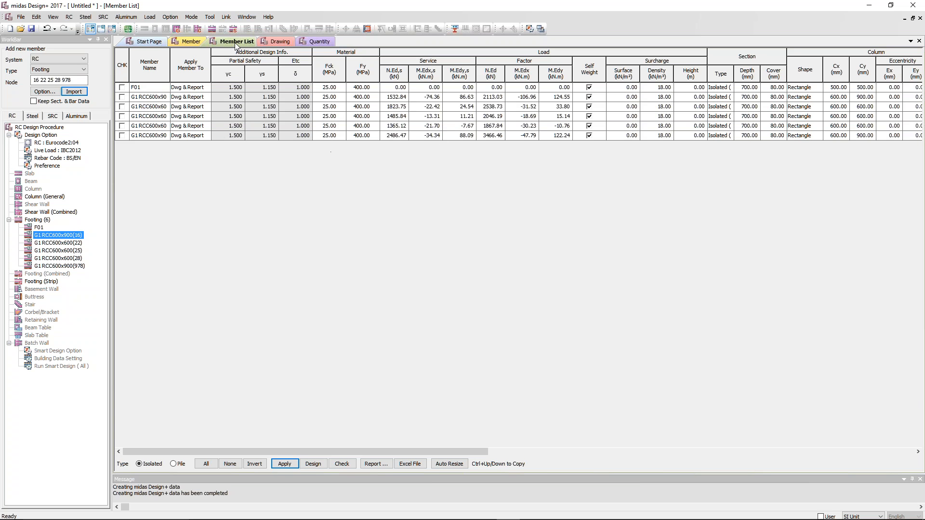
click(474, 97)
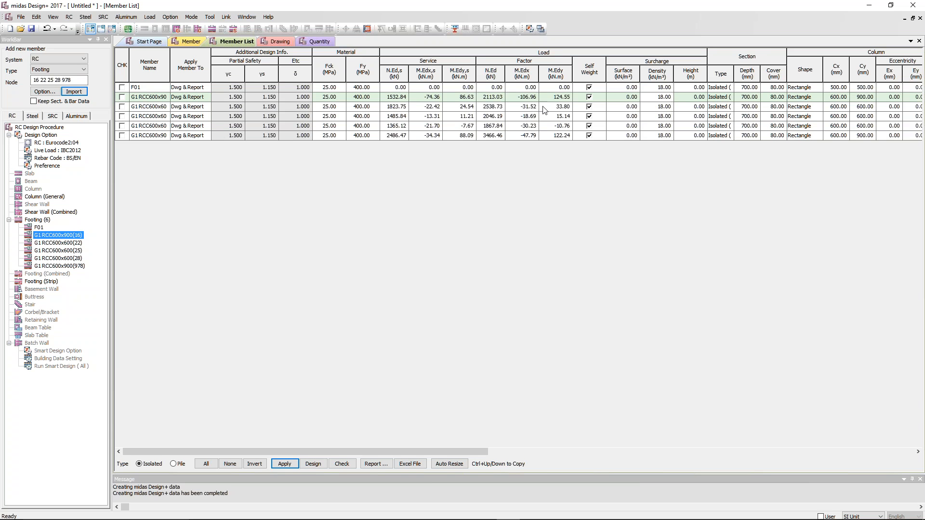
drag(525, 107, 526, 144)
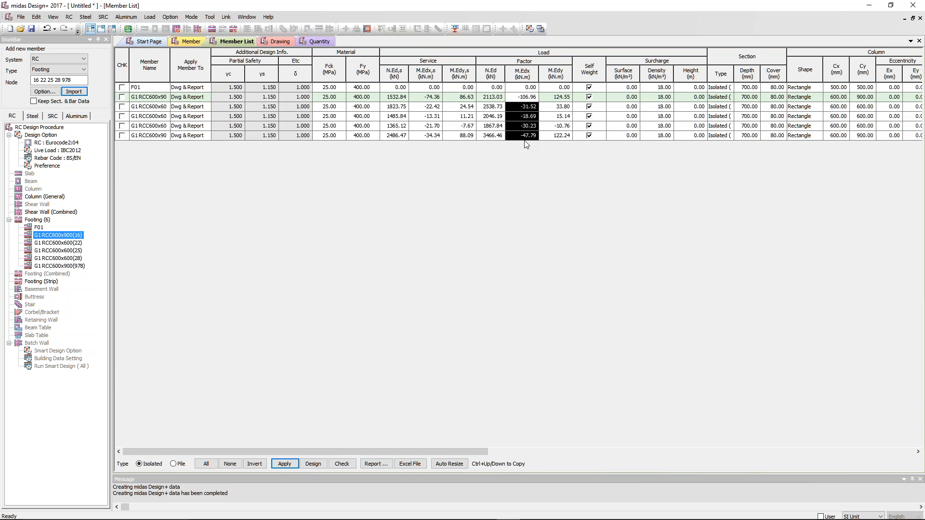
click(527, 106)
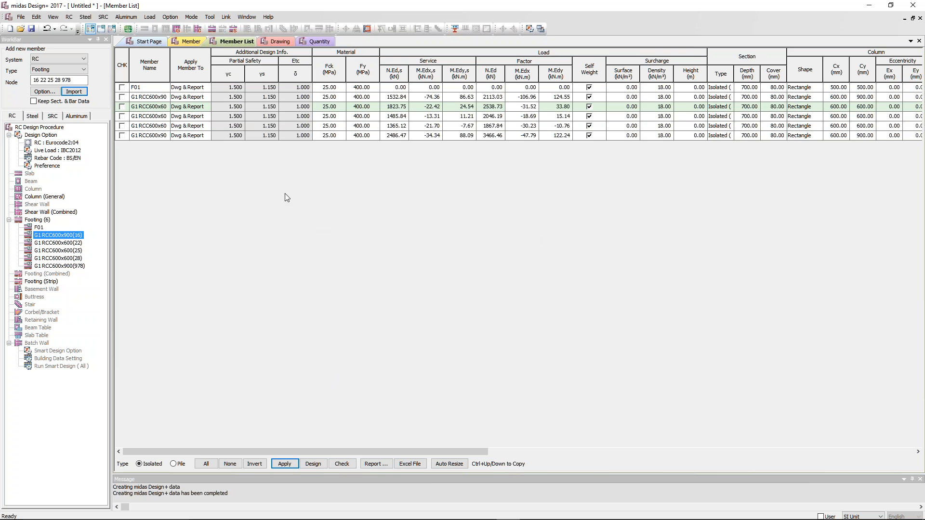
drag(428, 452, 862, 434)
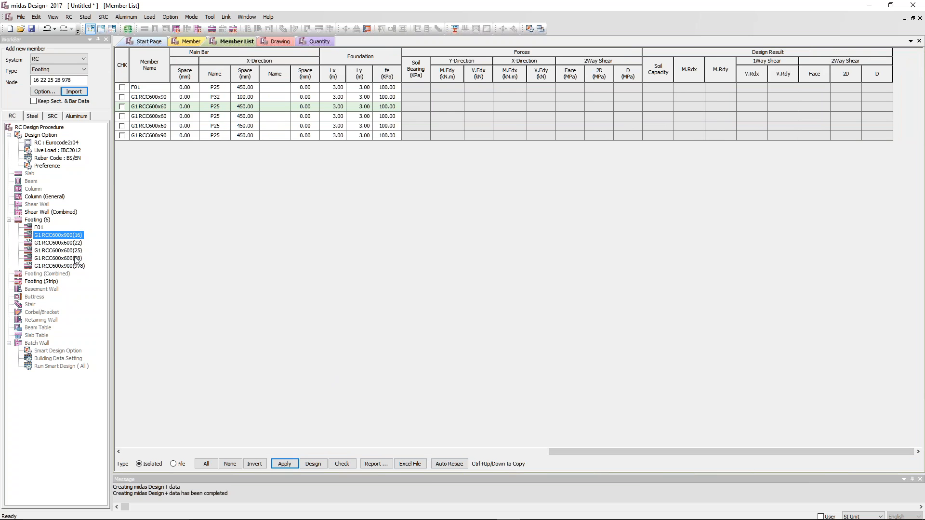
click(206, 464)
click(313, 464)
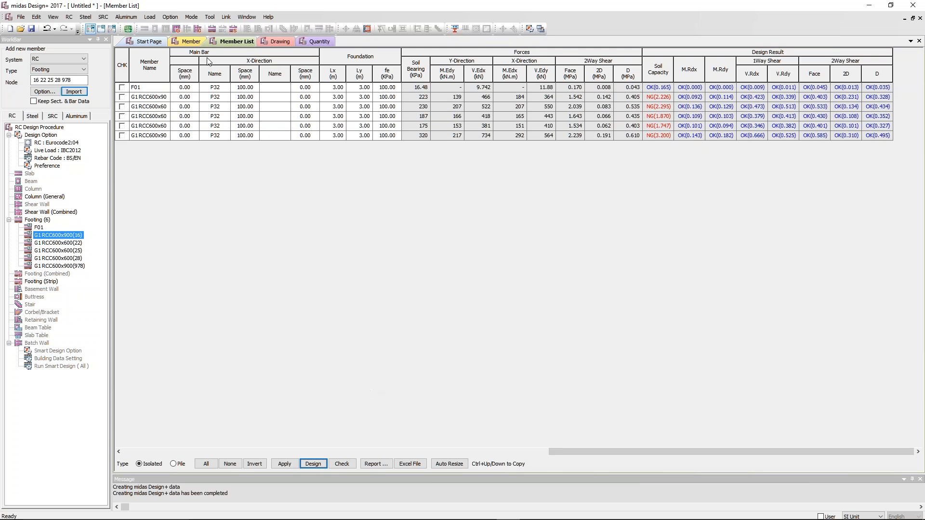
click(192, 42)
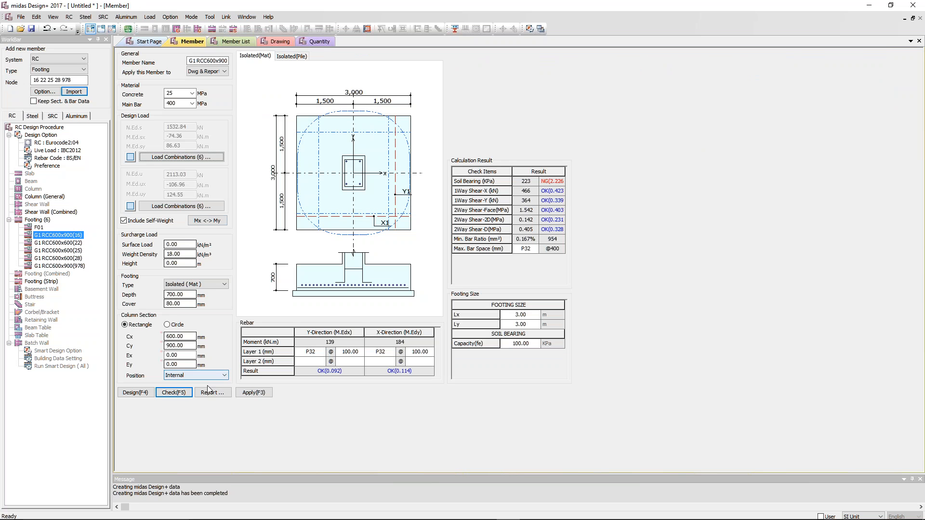
click(211, 393)
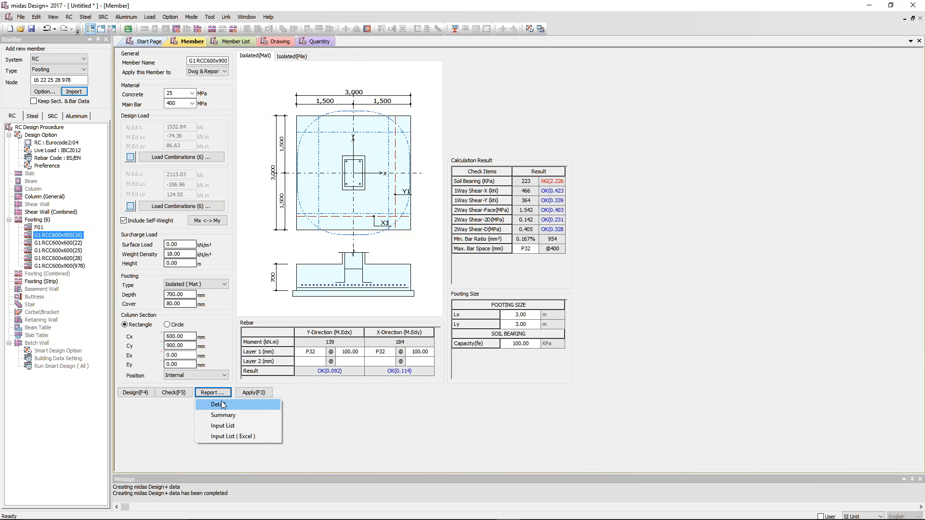
click(343, 416)
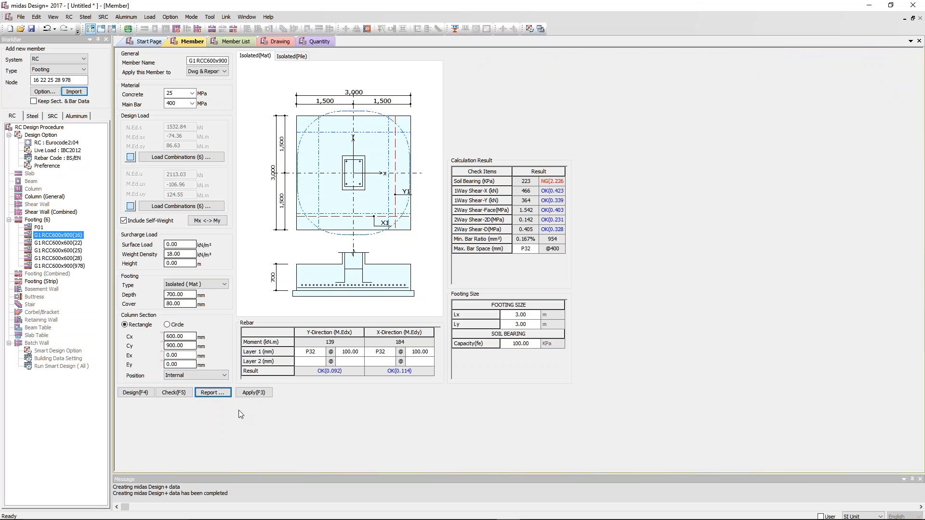
click(214, 393)
key(alt+Tab)
key(Escape)
Check the node 16 footing in the report layout, generate its detailed calculation report and view it at 125%.
click(101, 29)
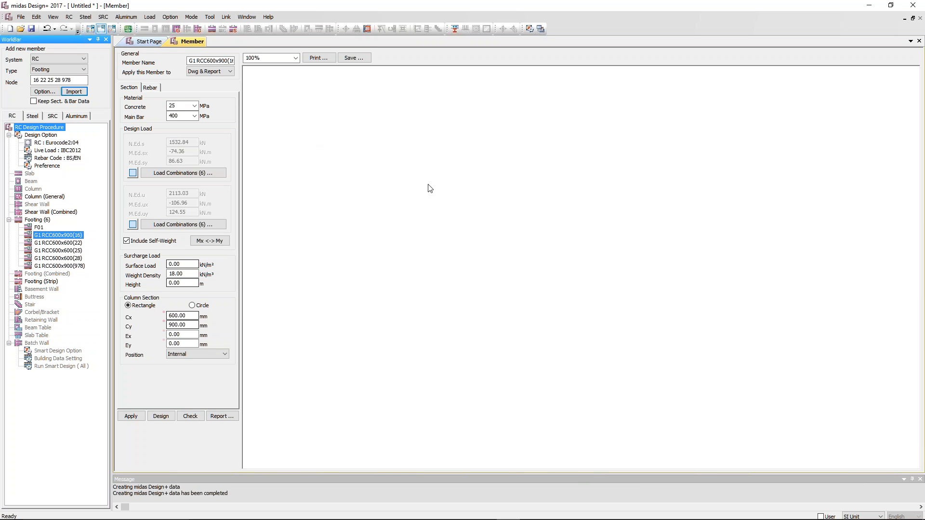
click(195, 415)
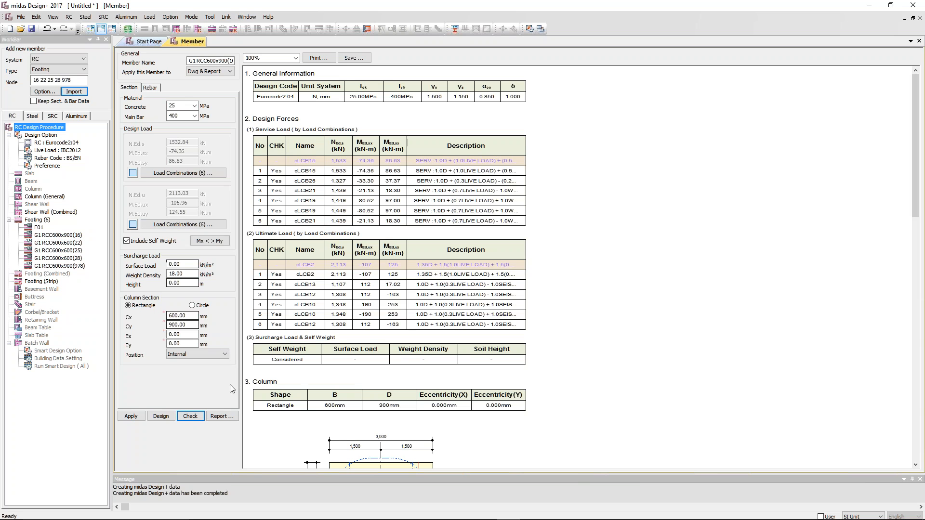
click(226, 416)
click(235, 429)
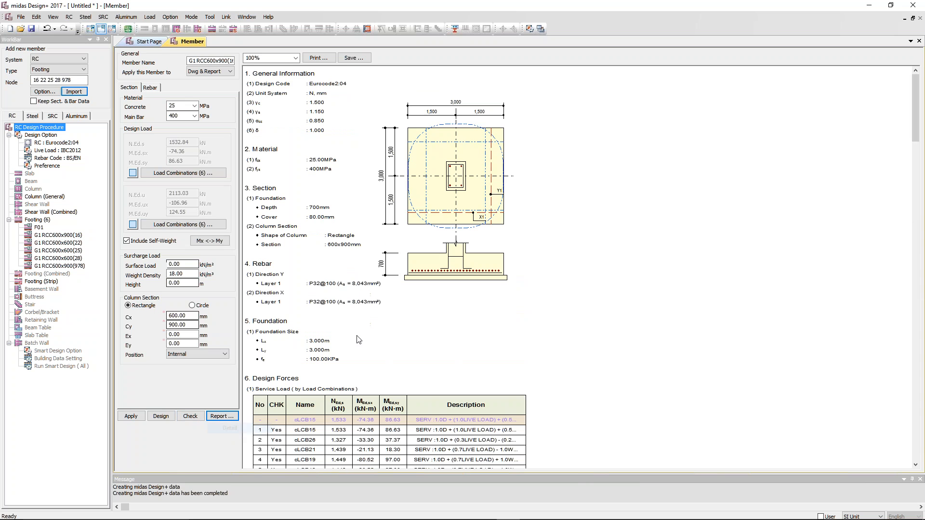
click(295, 58)
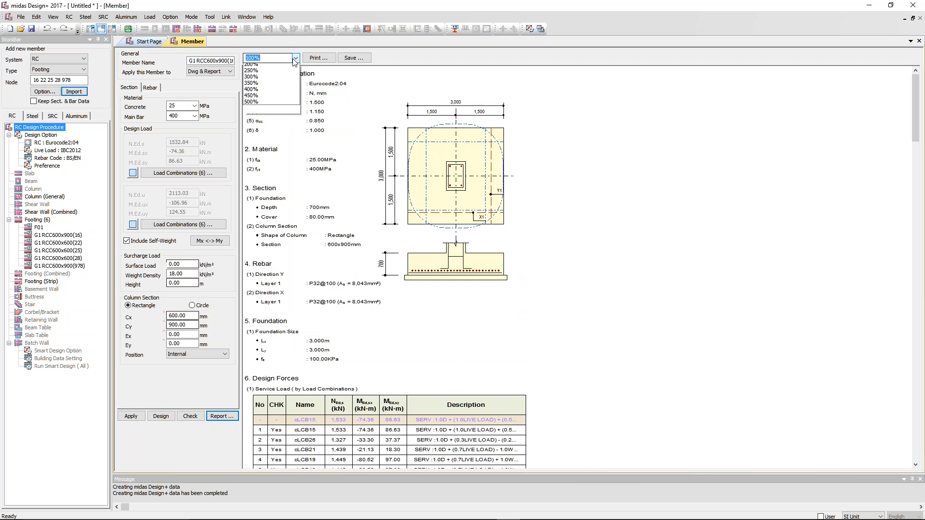
click(277, 91)
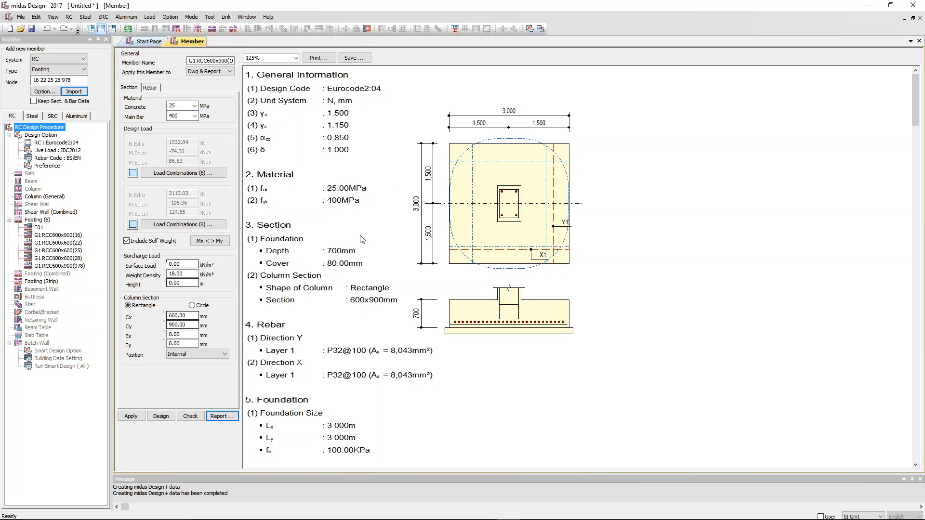
Examine the detailed footing report, covering design forces, soil capacity, moment capacity, one-way and two-way shear, and rebar spacing.
scroll(365, 245, down, 10)
scroll(364, 246, up, 3)
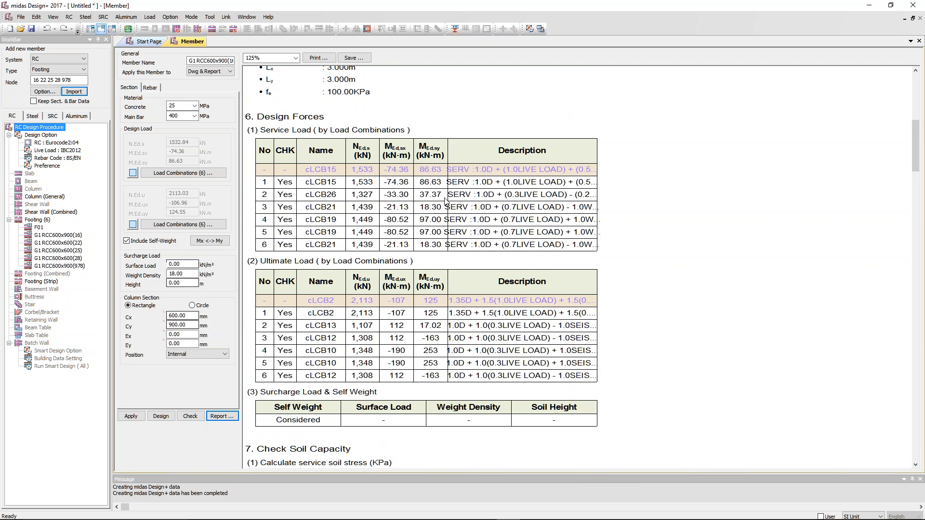
scroll(465, 247, down, 10)
scroll(466, 248, down, 3)
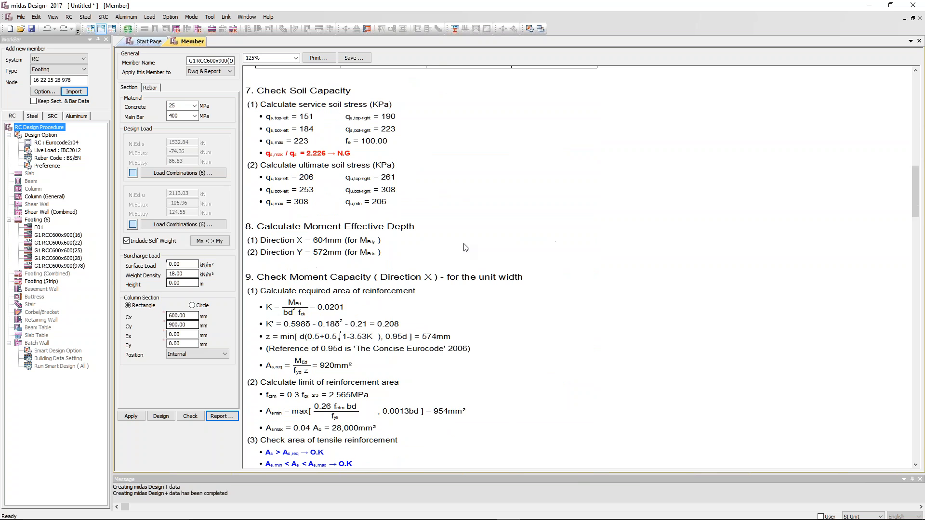
scroll(358, 210, down, 3)
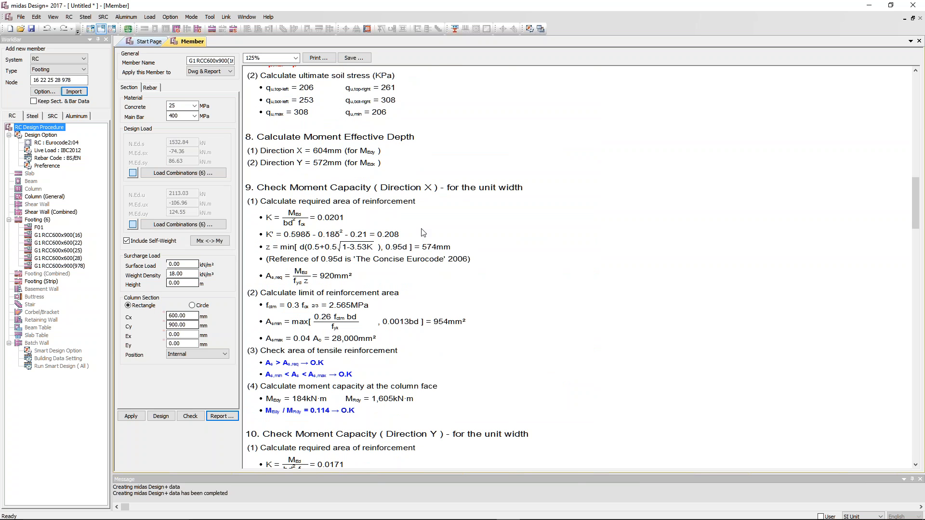
scroll(420, 228, down, 3)
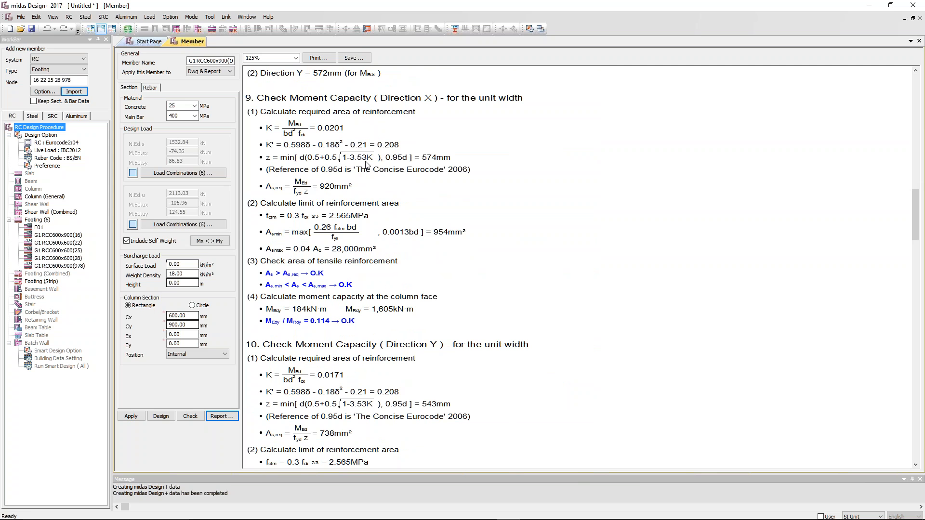
scroll(376, 169, down, 6)
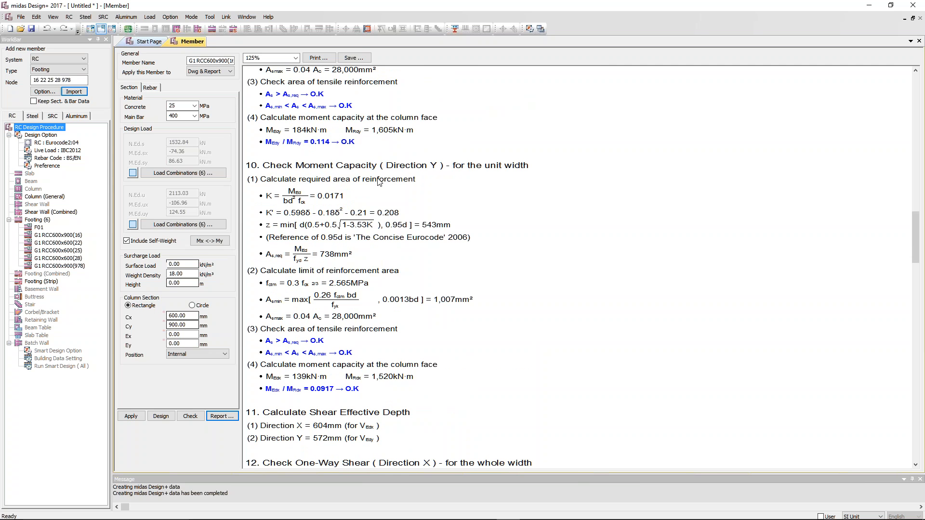
scroll(379, 181, down, 3)
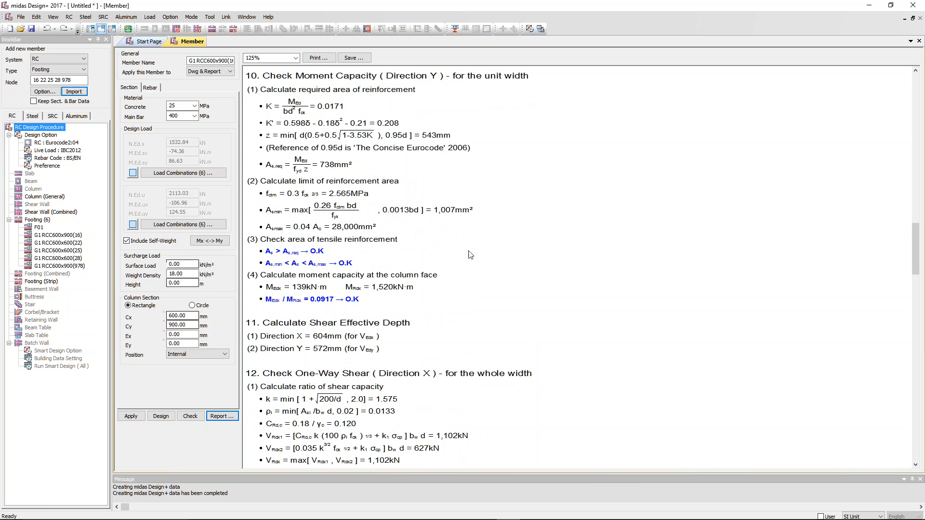
scroll(525, 282, down, 20)
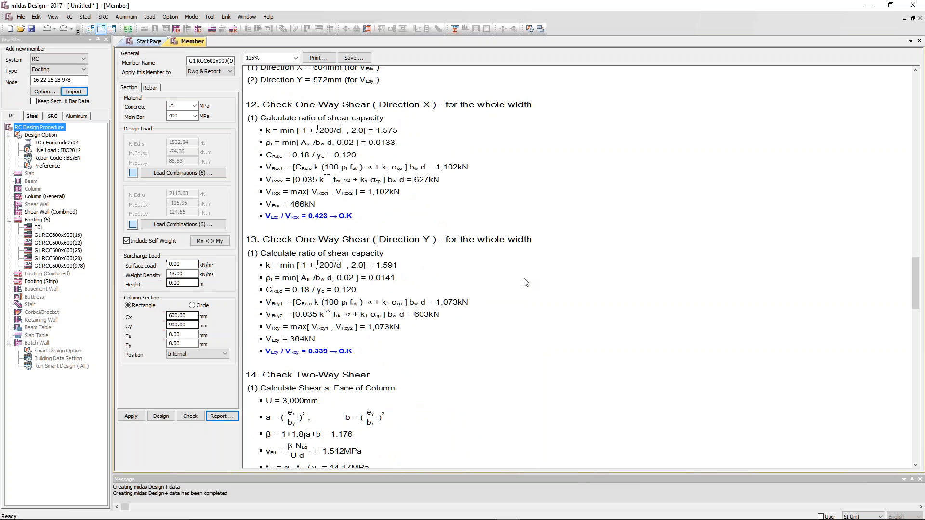
scroll(453, 277, down, 10)
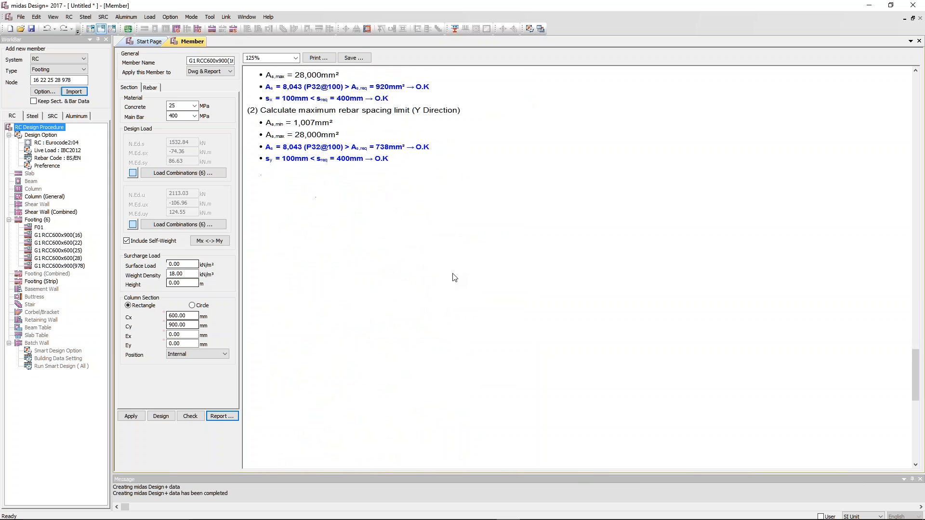
scroll(452, 277, up, 20)
scroll(452, 277, up, 20)
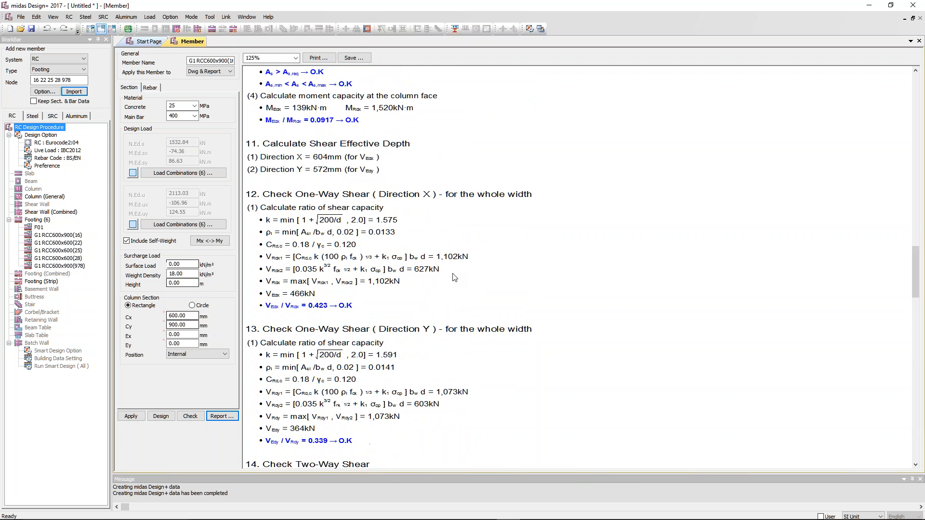
scroll(455, 270, up, 6)
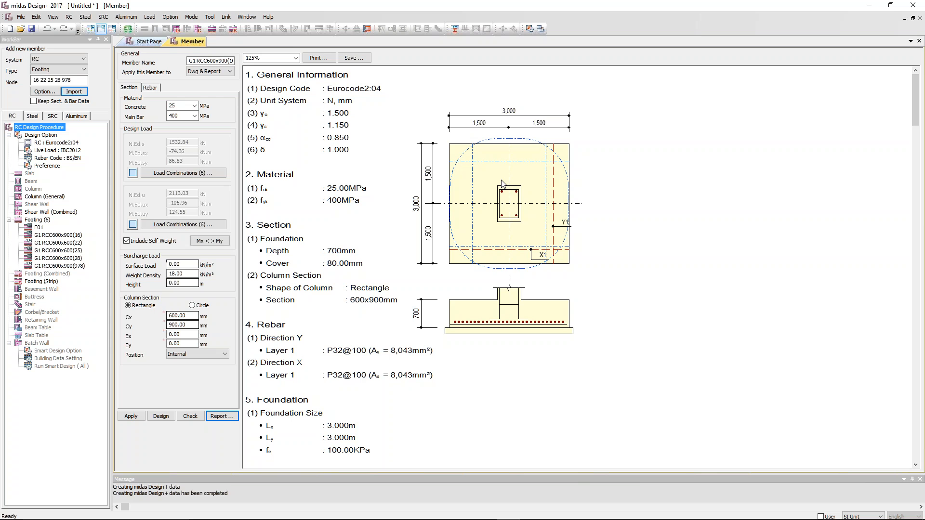
Create the RC Footing list drawing from the designed footings.
click(89, 28)
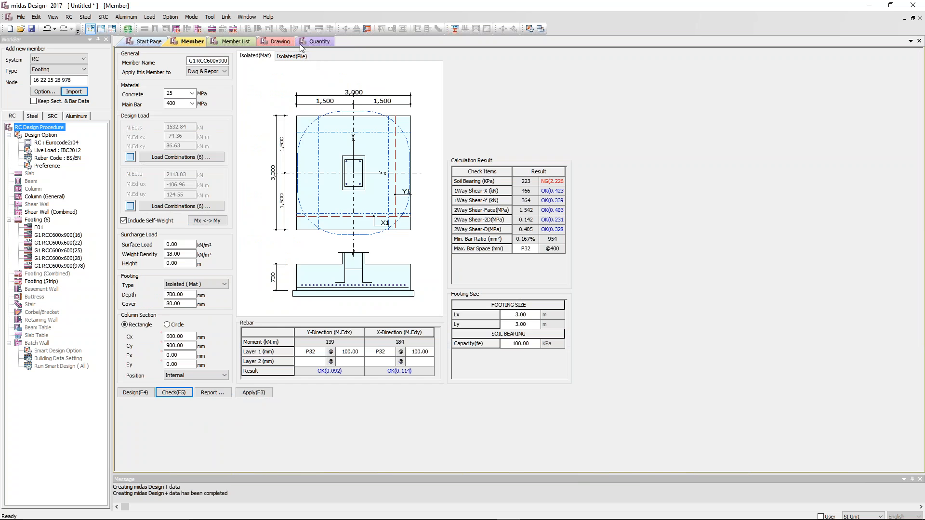
click(282, 42)
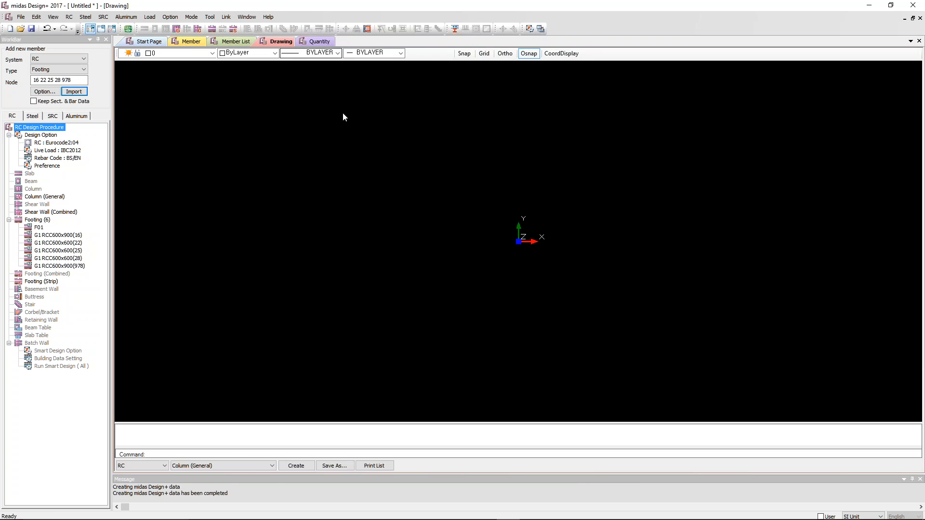
click(199, 465)
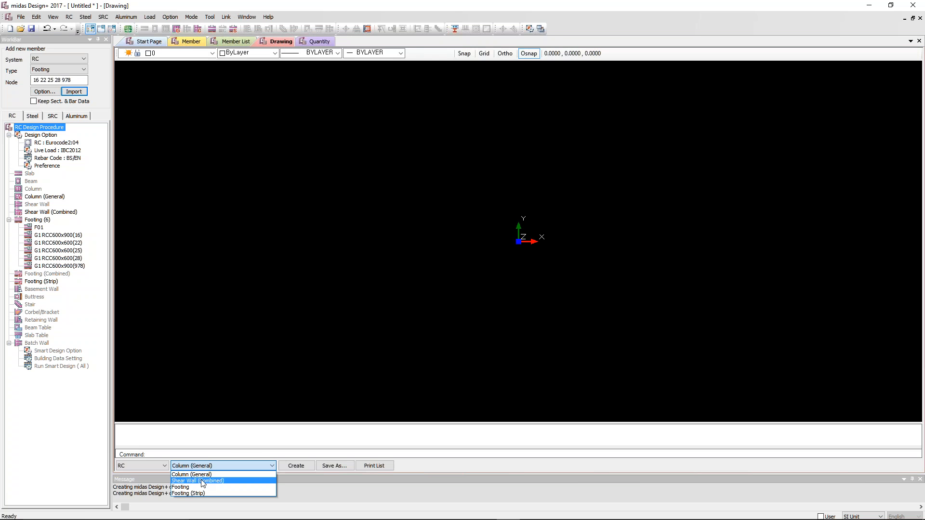
click(203, 488)
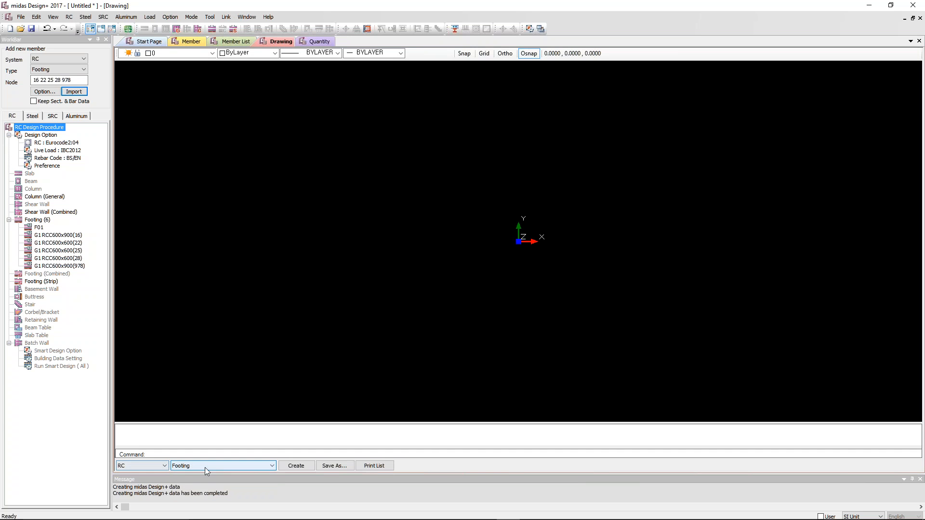
click(295, 466)
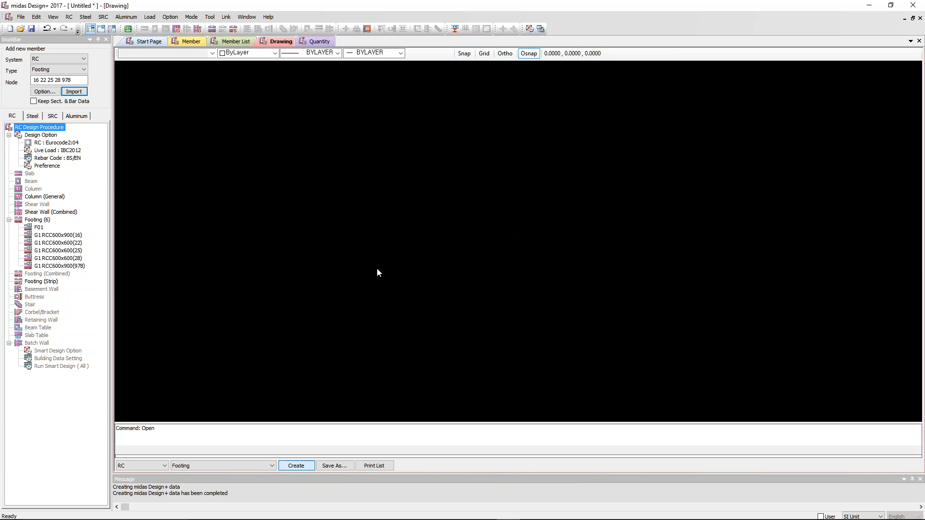
mouse_move(540, 208)
middle_down()
mouse_move(500, 241)
mouse_move(507, 252)
mouse_move(529, 245)
mouse_move(524, 209)
middle_up()
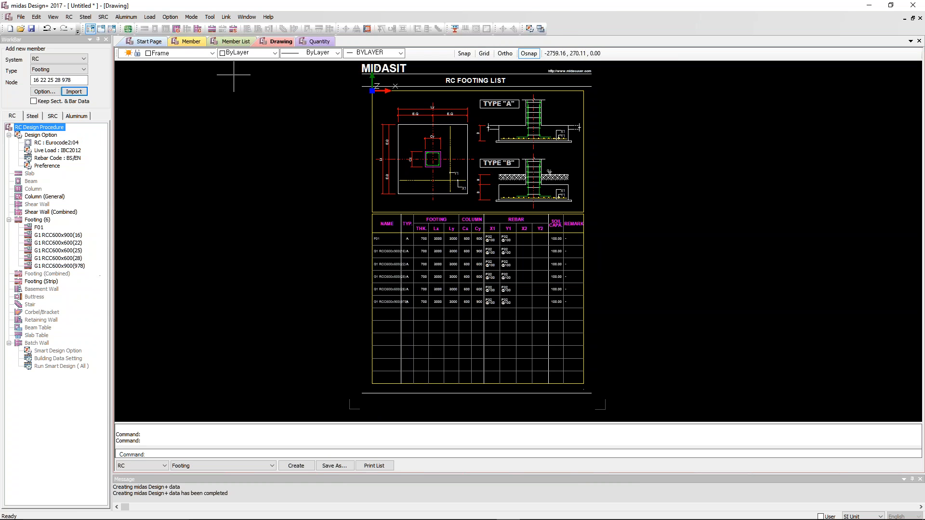
Add a new Bolt Connection member under the steel design procedure.
click(195, 42)
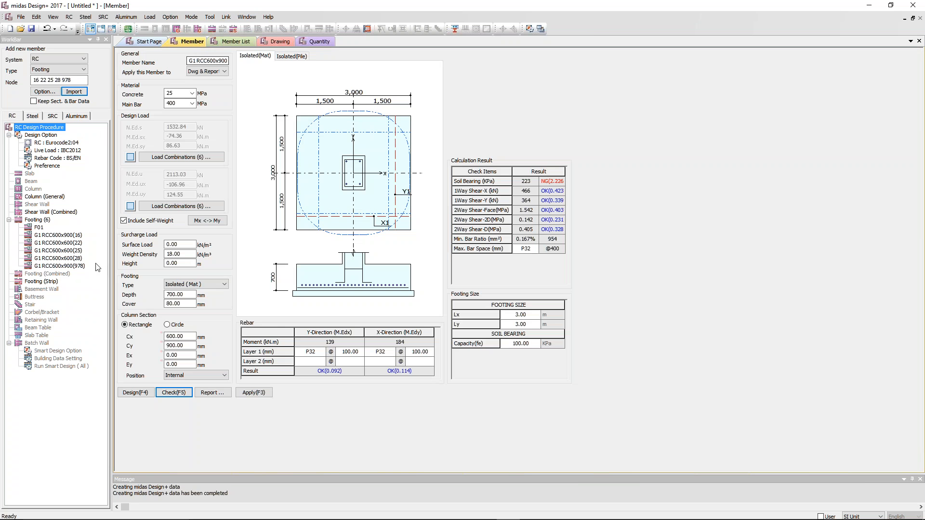
click(32, 116)
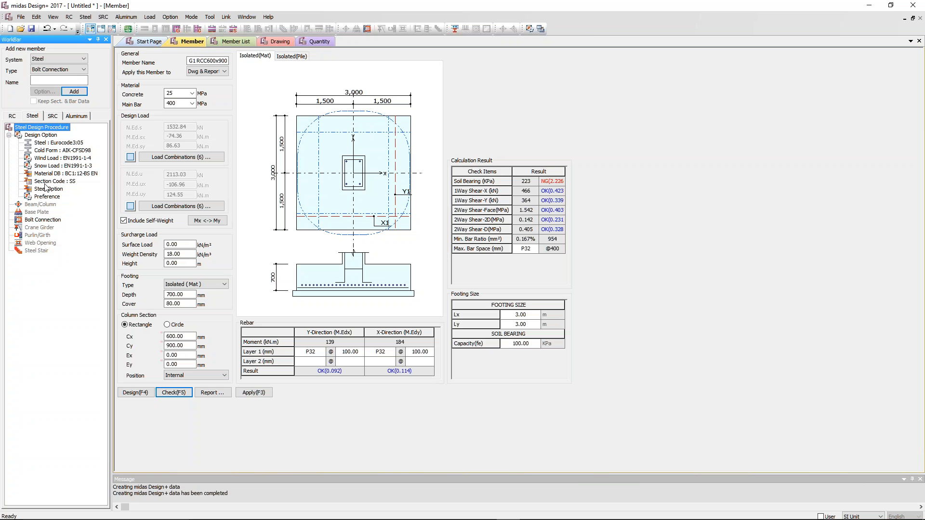
click(51, 219)
right_click(50, 218)
click(63, 241)
click(9, 220)
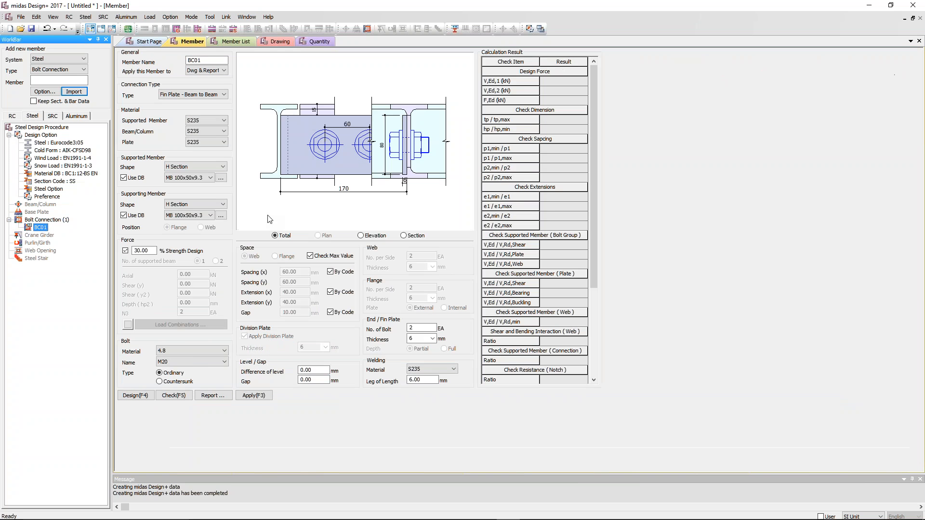
Set the supported member to UB 305x203x59 and the supporting member to UB 457x152x82, keeping the Fin Plate - Beam to Beam connection type.
click(196, 177)
drag(221, 198, 225, 264)
click(199, 263)
click(210, 215)
drag(221, 229, 221, 330)
click(194, 304)
click(213, 96)
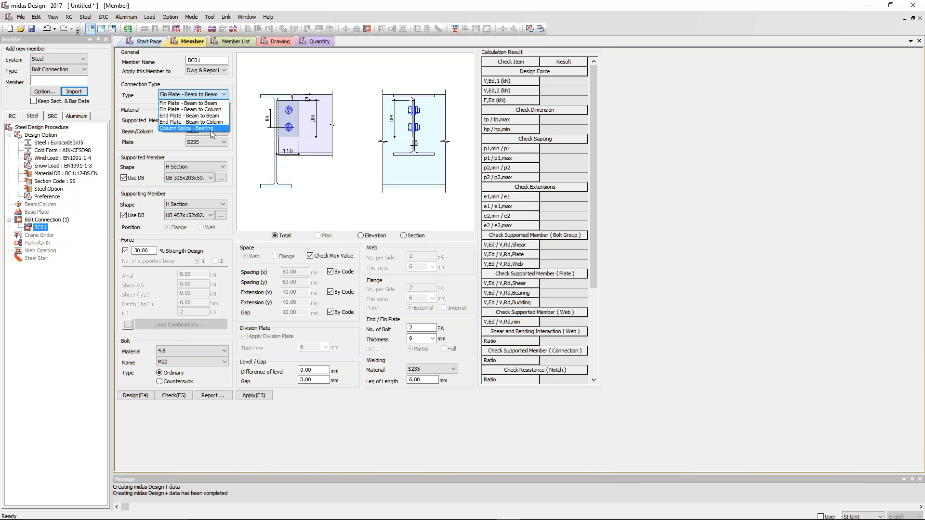
click(217, 103)
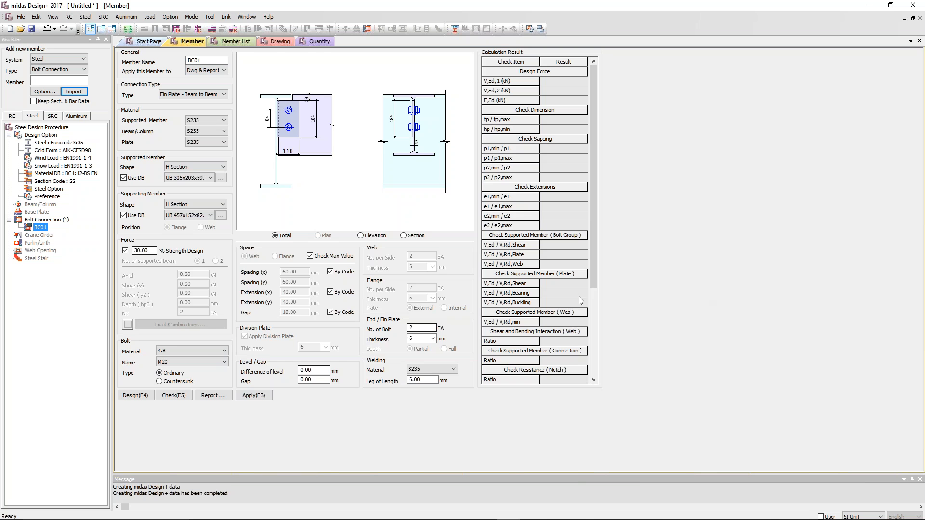
In midas Gen, select the steel members at the truss-roofed hall's end corner, and import their bolt connections into midas Design+.
key(alt+Tab)
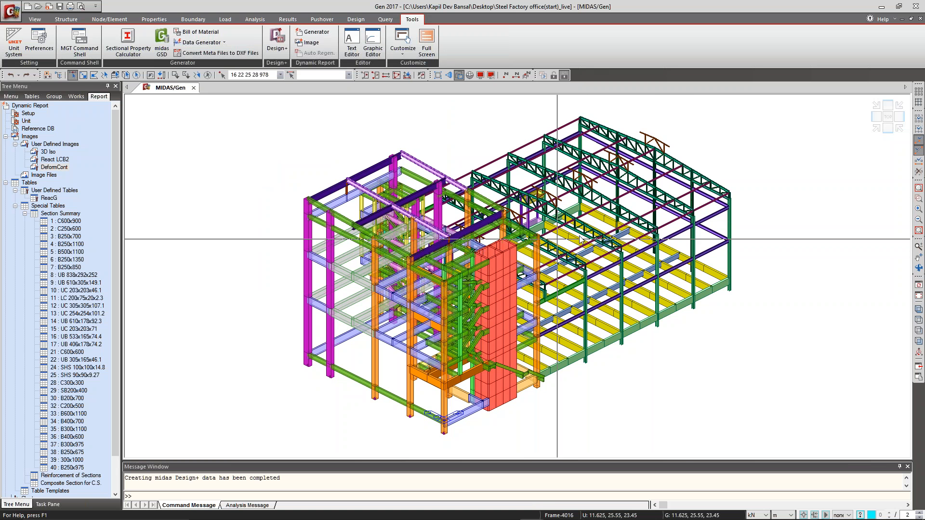
ctrl+middle_drag(743, 250, 735, 221)
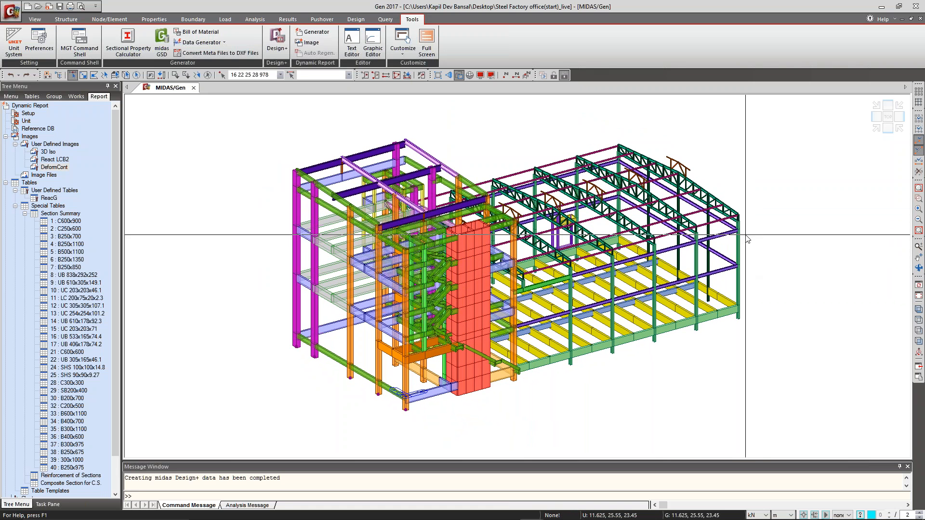
drag(736, 260, 728, 278)
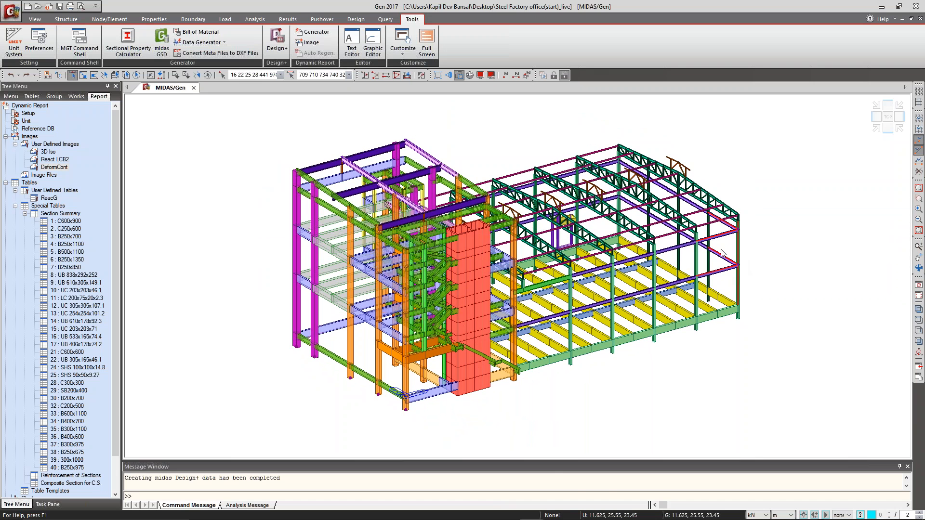
key(alt+Tab)
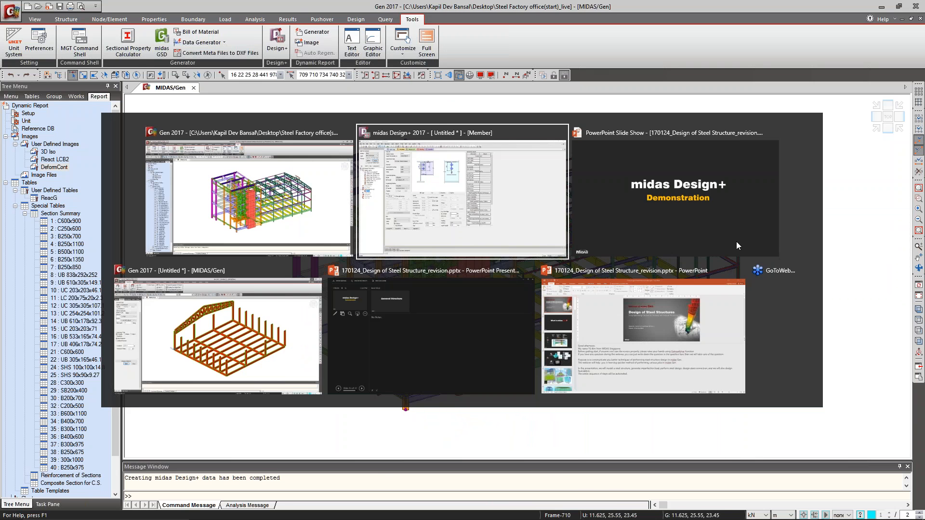
click(67, 93)
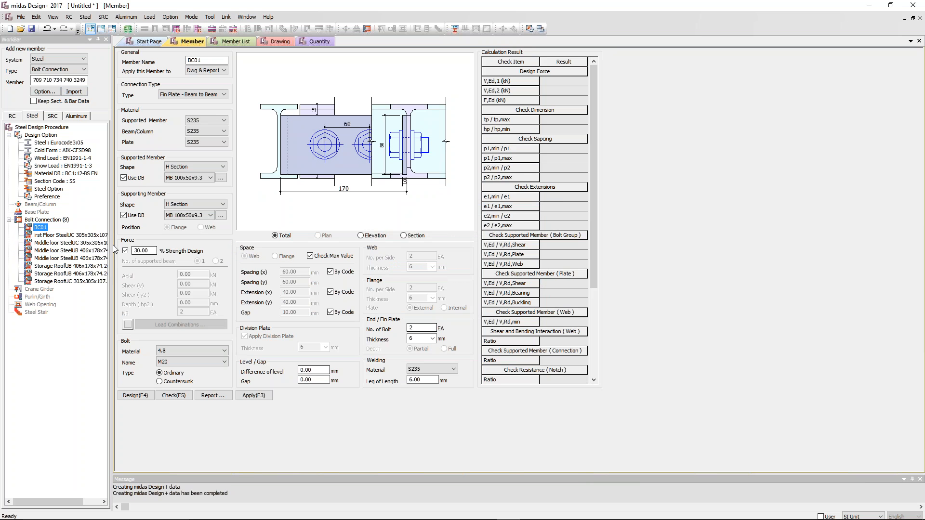
Examine the imported first-floor UC 305x305 column splice connection and compare it with the members selected in midas Gen.
click(72, 236)
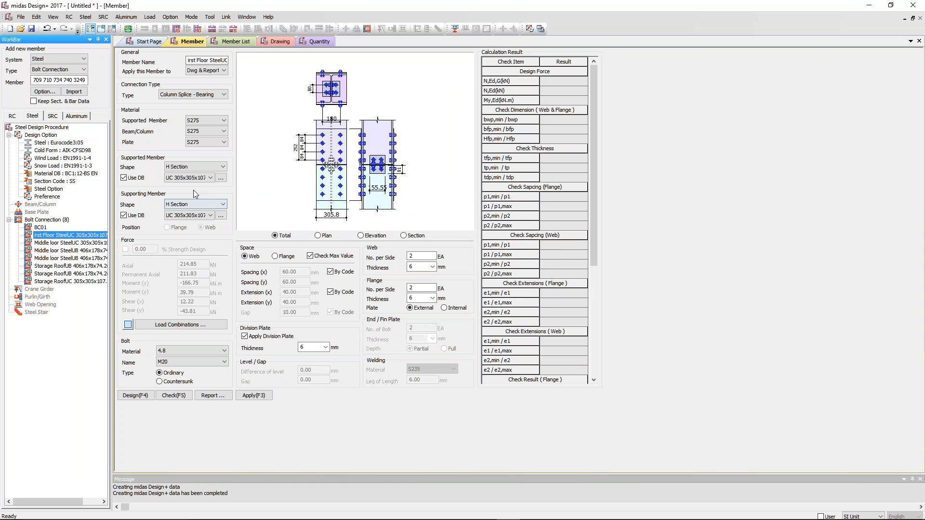
key(alt+Tab)
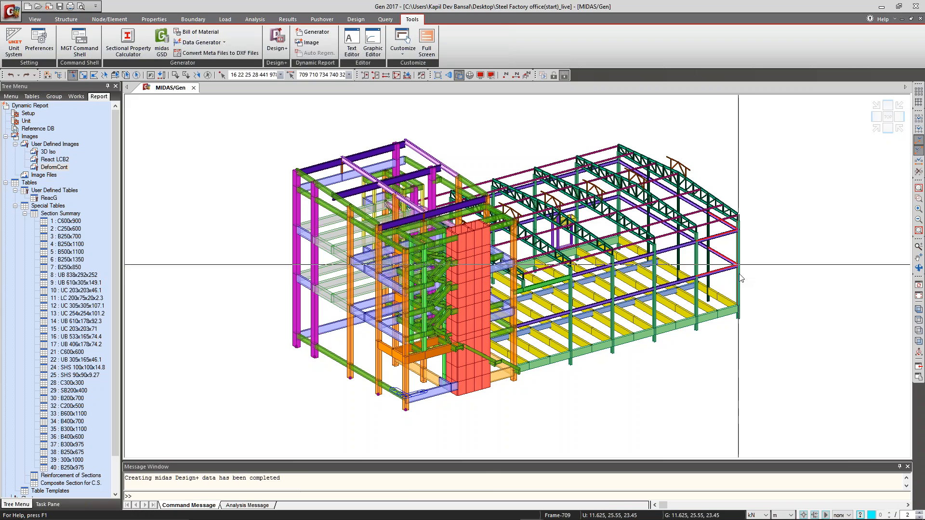
key(alt+Tab)
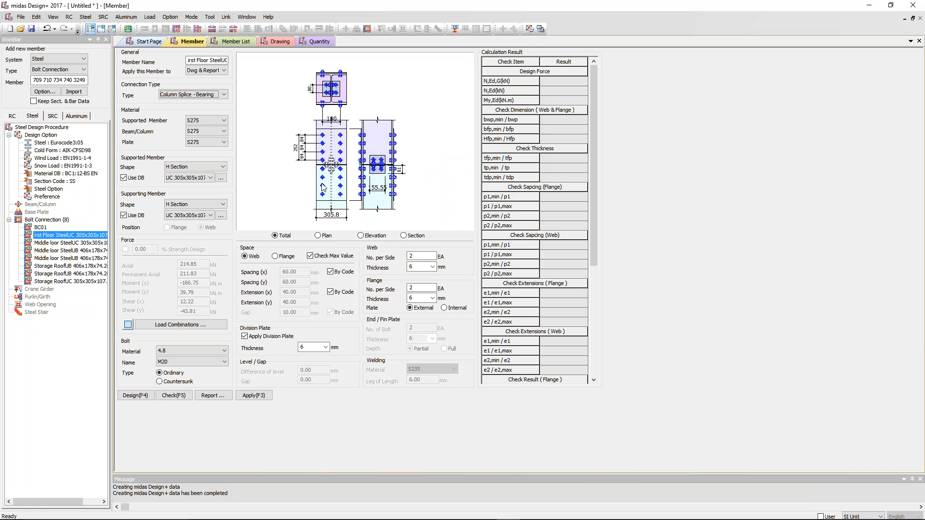
Compare the imported middle-floor UB 406x178x74 fin plate beam-to-column connections, checking web or flange position, forces and load combinations.
click(86, 251)
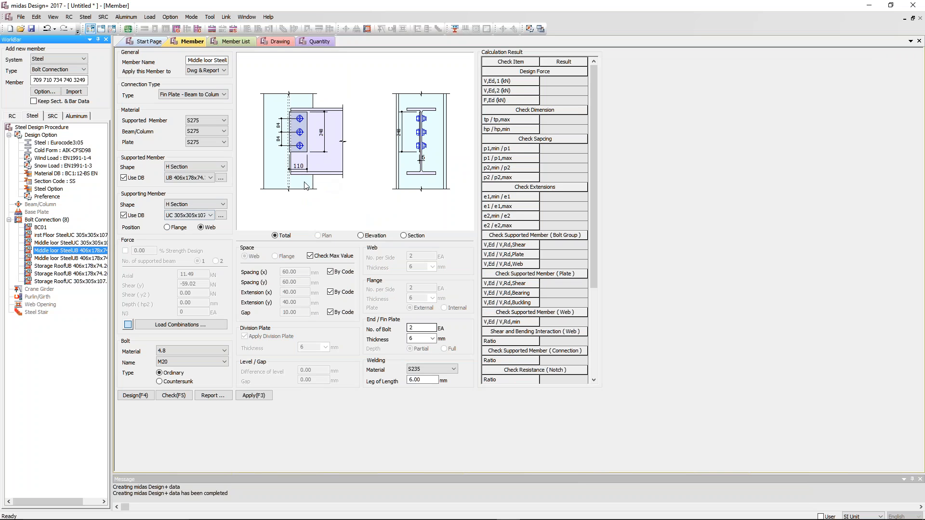
click(180, 227)
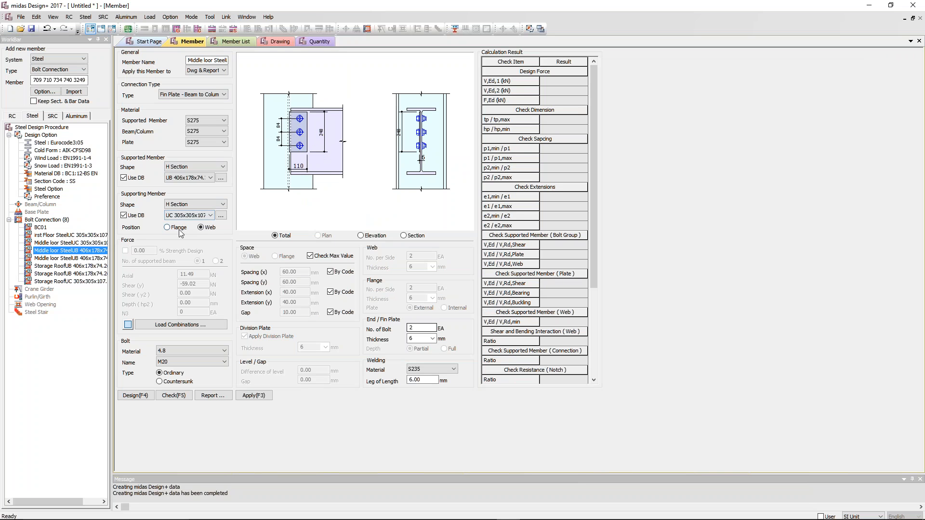
click(201, 227)
click(180, 324)
click(525, 180)
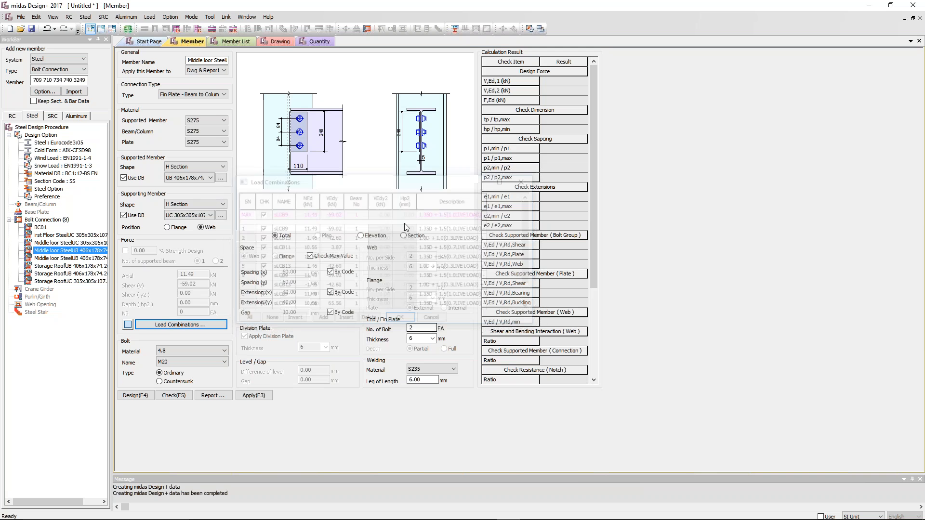
click(69, 258)
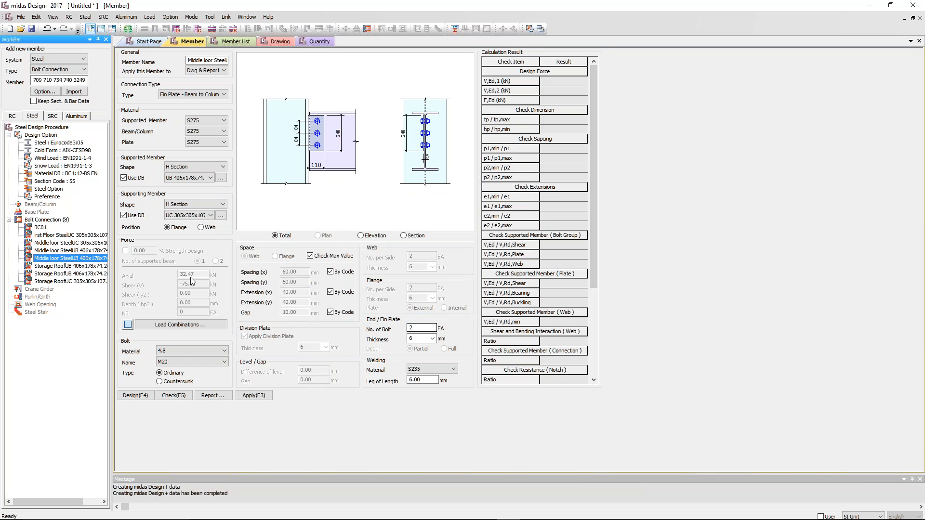
click(82, 253)
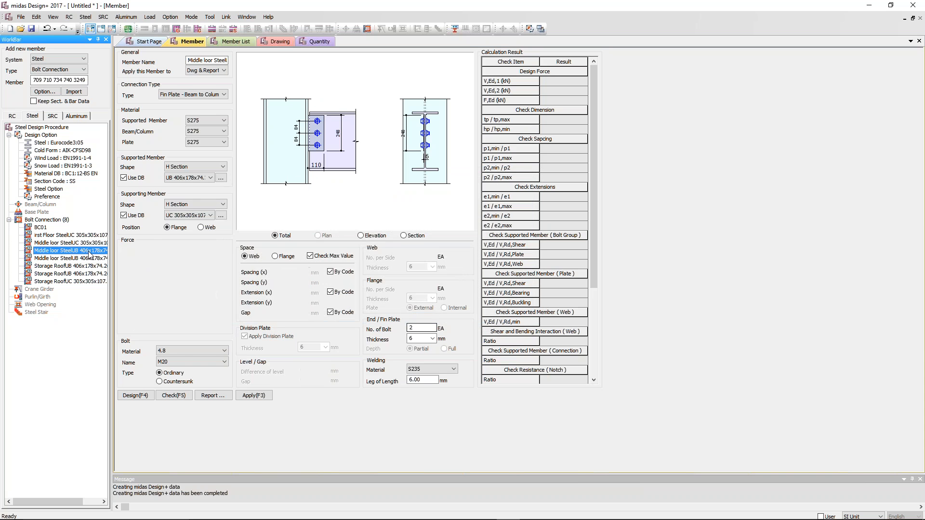
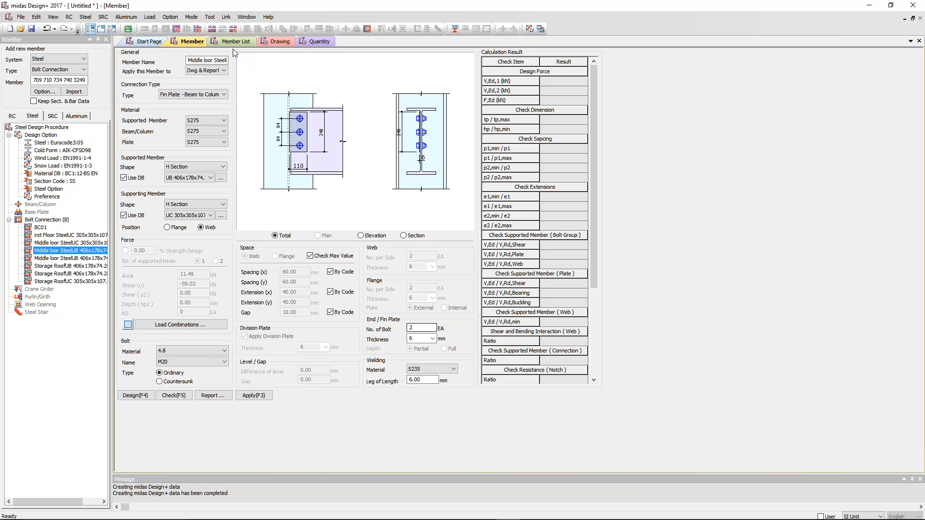
Check the imported middle-floor UB 406x178x74 fin plate beam-to-column connection, generate its detailed report, and read the bolt, plate, web and tying checks.
click(102, 29)
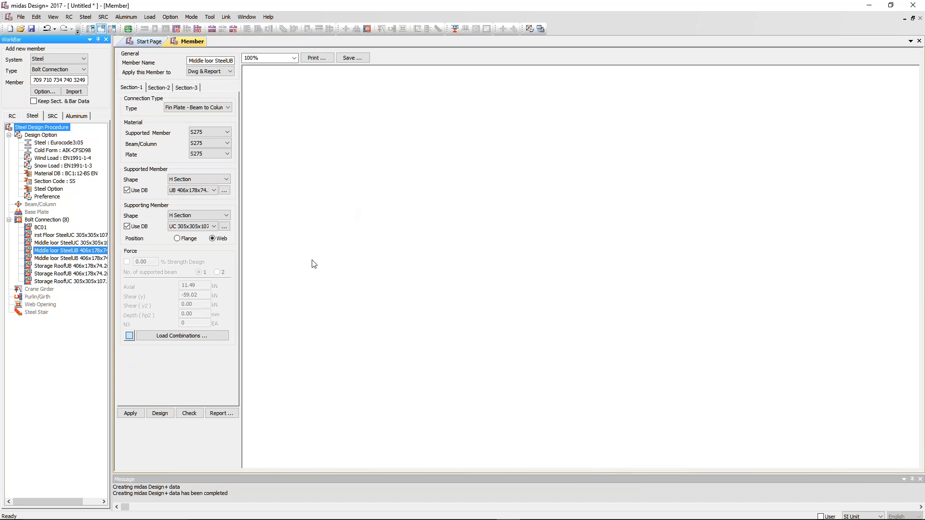
click(189, 413)
click(220, 413)
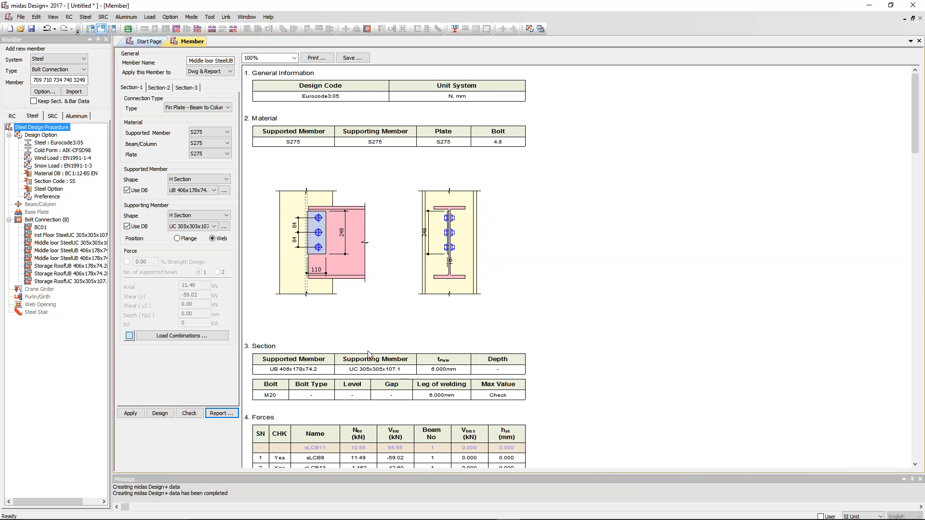
scroll(487, 288, down, 10)
scroll(486, 297, down, 10)
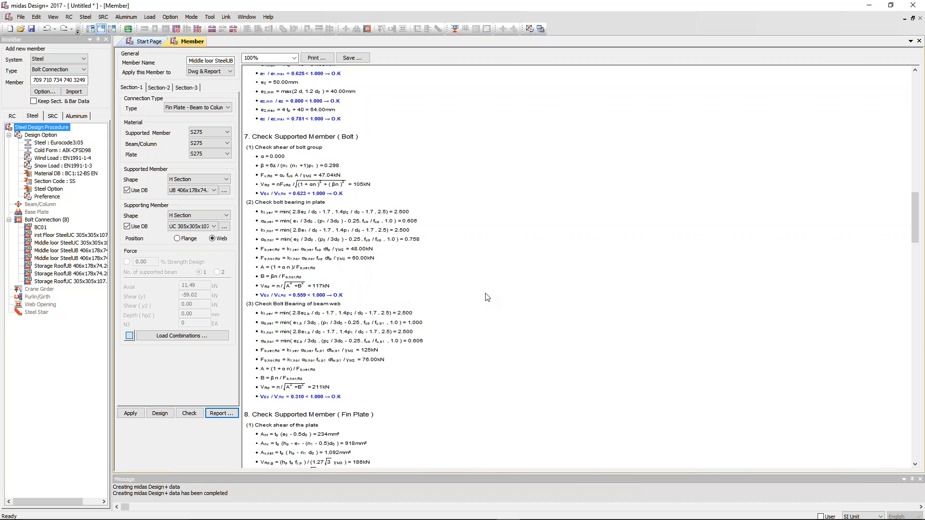
scroll(328, 202, down, 5)
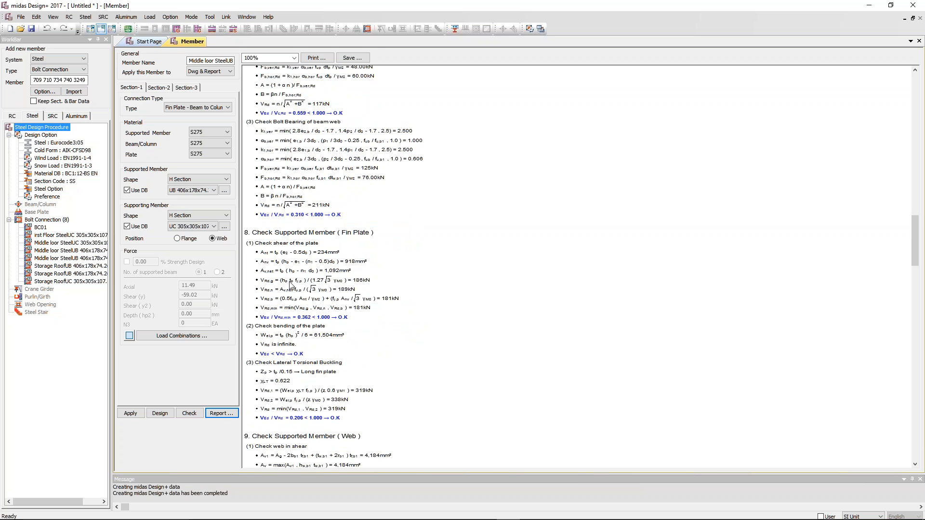
scroll(321, 291, down, 13)
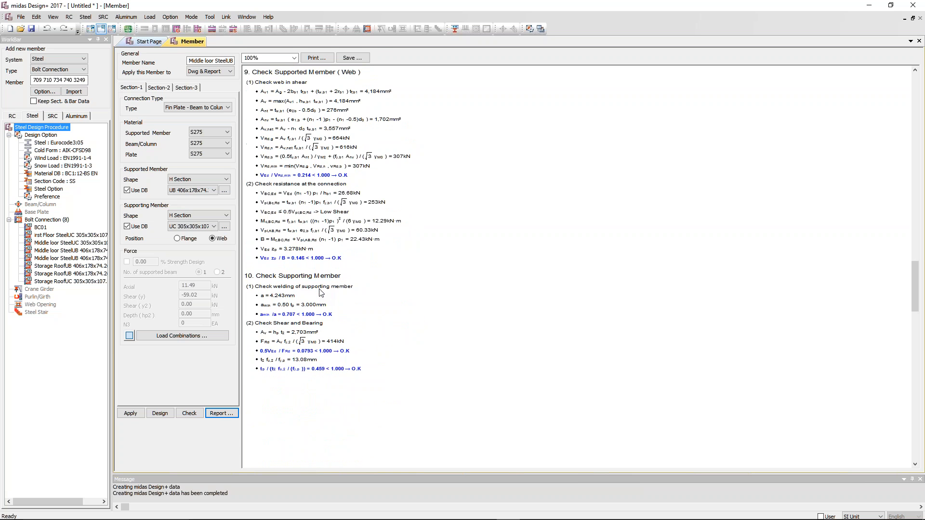
Create the drawing for the Steel bolt connections.
click(90, 29)
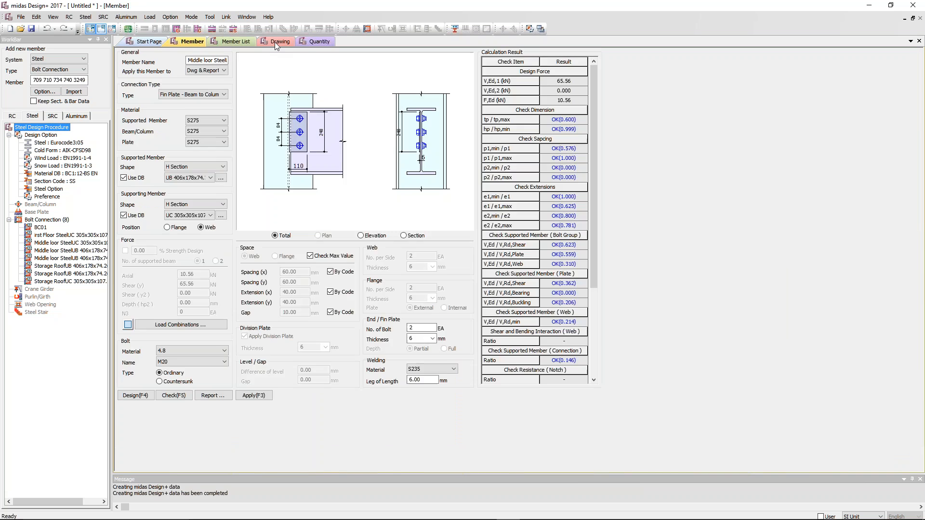
click(276, 43)
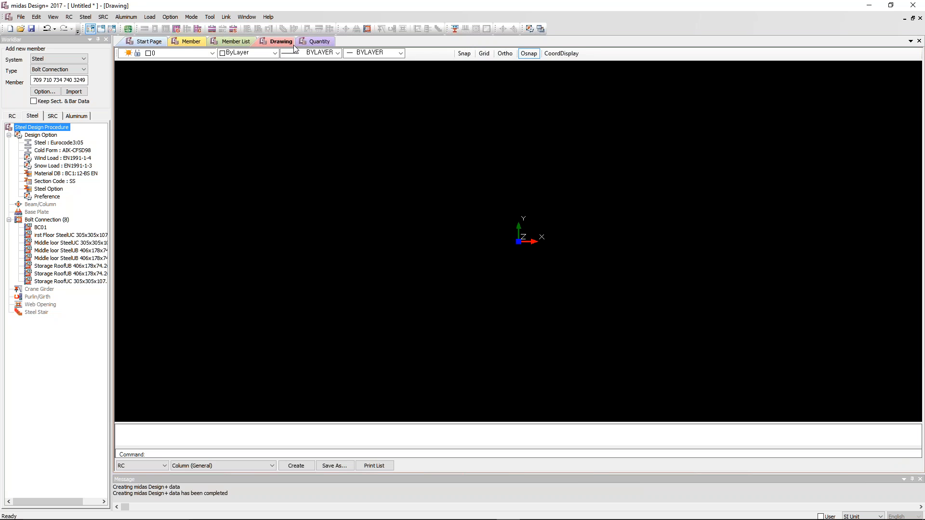
click(160, 466)
click(157, 480)
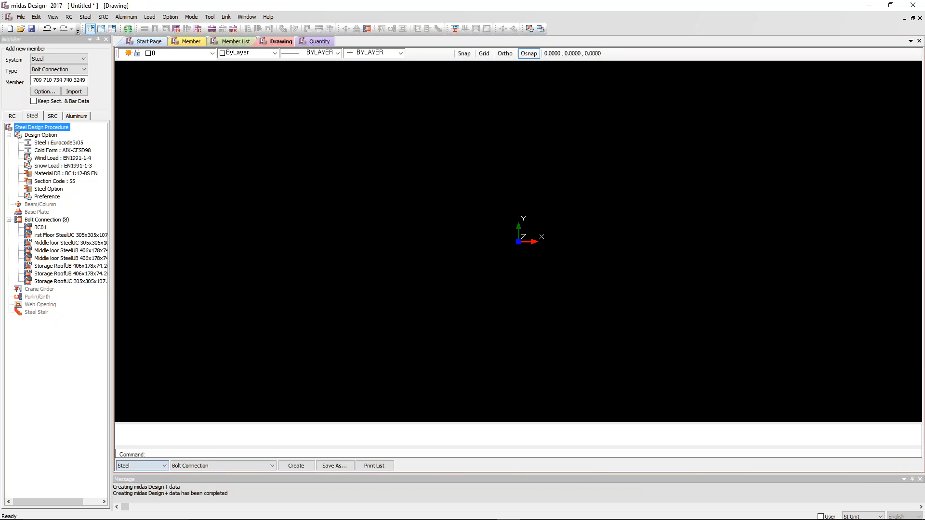
click(291, 466)
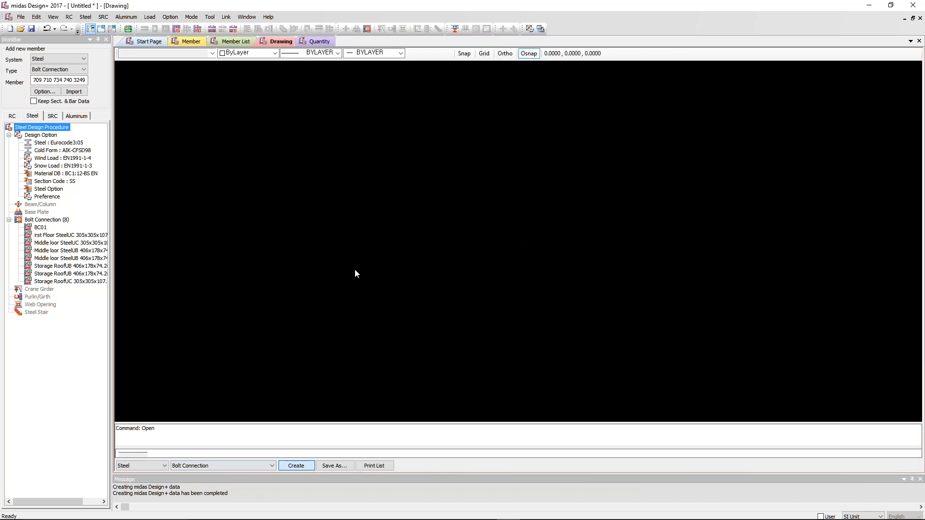
Examine the connection details on the generated drawing, from the BC01 fin plate to the storage roof column bearing splice.
middle_drag(435, 212, 402, 235)
scroll(440, 207, up, 3)
scroll(638, 314, down, 3)
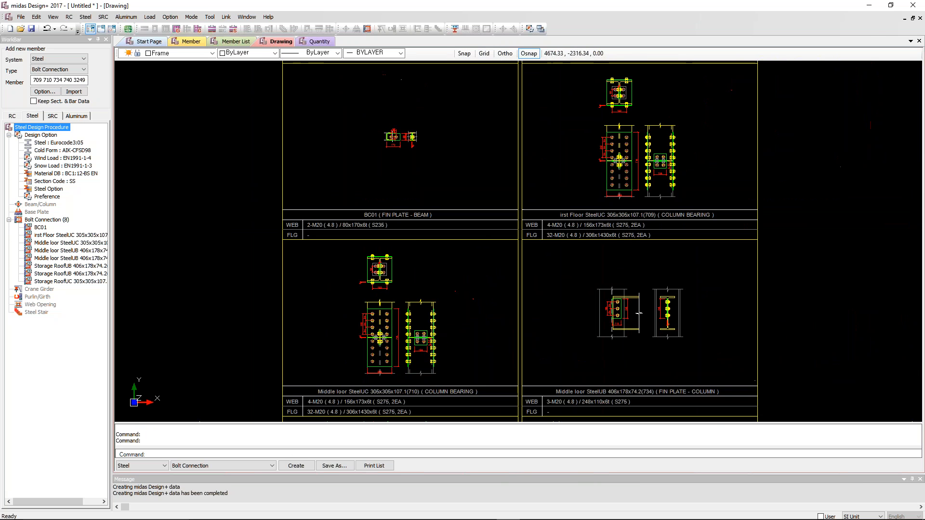
scroll(440, 310, up, 3)
mouse_move(499, 310)
middle_down()
mouse_move(518, 281)
mouse_move(513, 99)
middle_up()
mouse_move(507, 176)
middle_down()
mouse_move(512, 208)
mouse_move(520, 97)
middle_up()
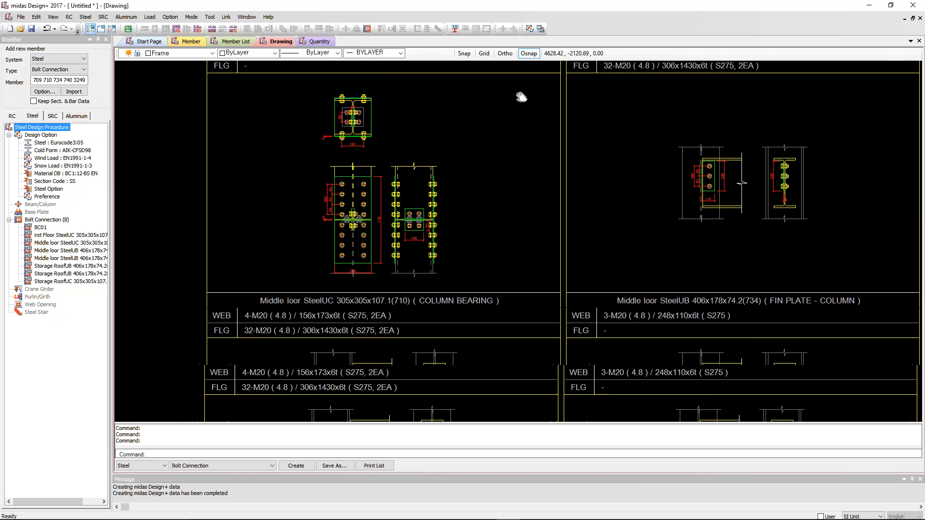
mouse_move(495, 282)
middle_down()
mouse_move(518, 95)
mouse_move(520, 148)
mouse_move(487, 114)
middle_up()
scroll(457, 175, down, 2)
scroll(456, 176, down, 1)
mouse_move(473, 154)
middle_down()
mouse_move(492, 221)
mouse_move(483, 200)
middle_up()
scroll(492, 221, up, 2)
scroll(469, 247, down, 2)
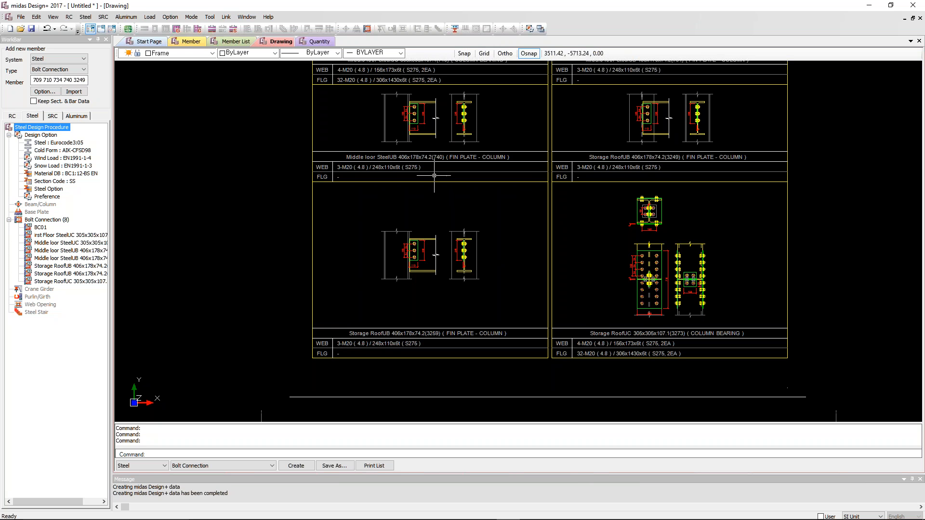
Review the DWG, DXF and image formats offered for saving the drawing without saving it, and look over the earlier connection details again.
click(335, 467)
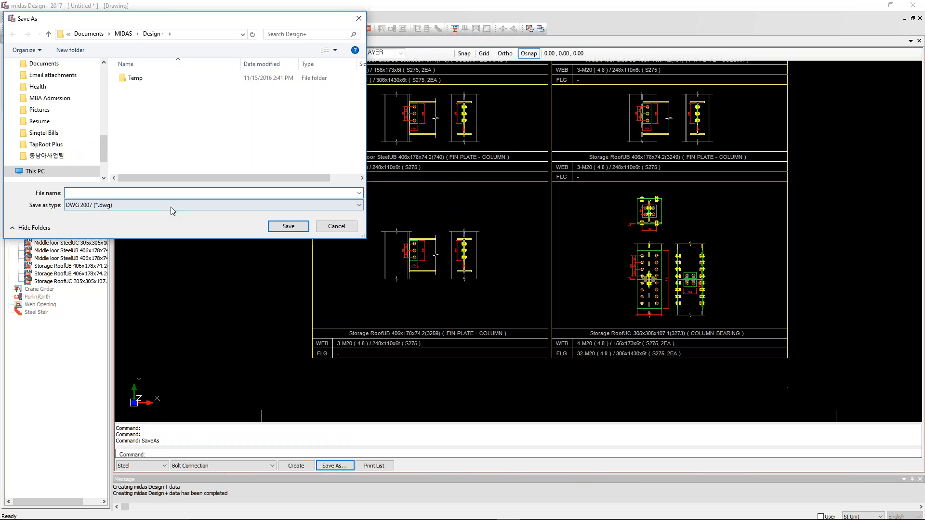
click(166, 205)
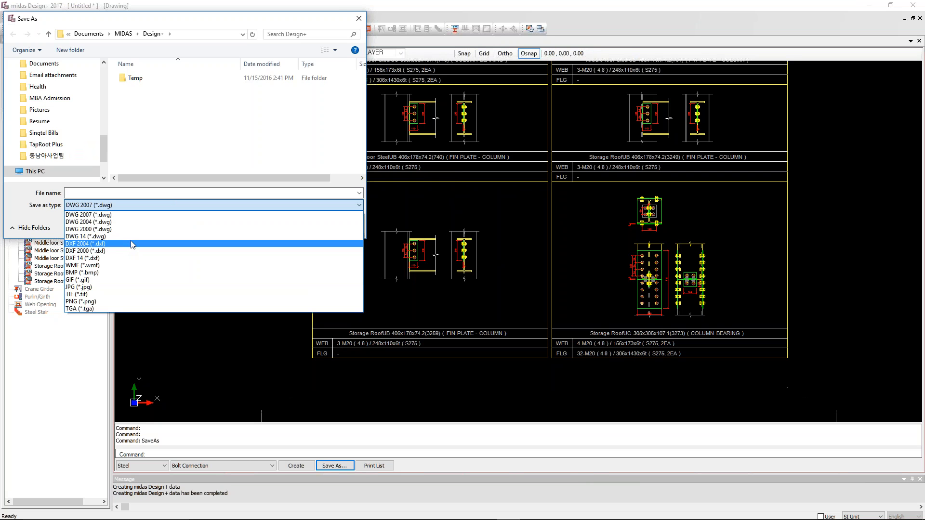
click(140, 206)
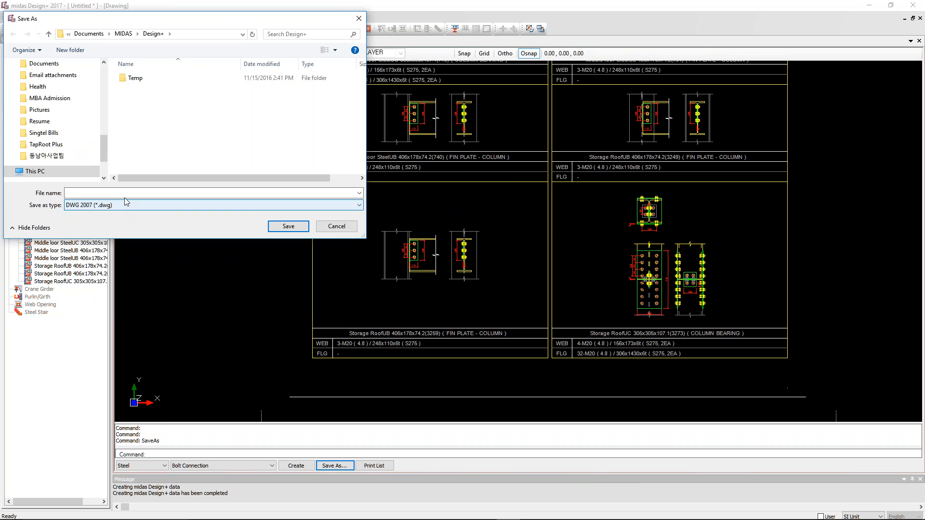
click(108, 206)
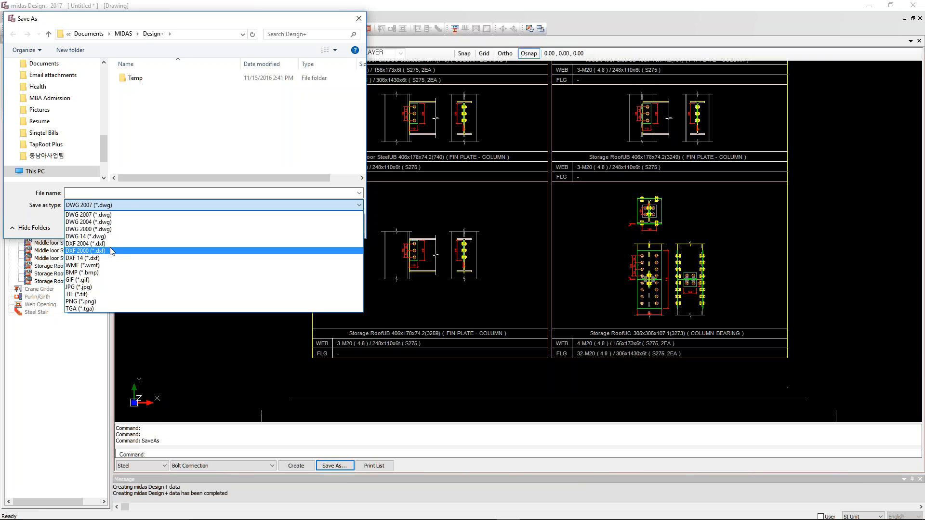
click(134, 202)
click(336, 226)
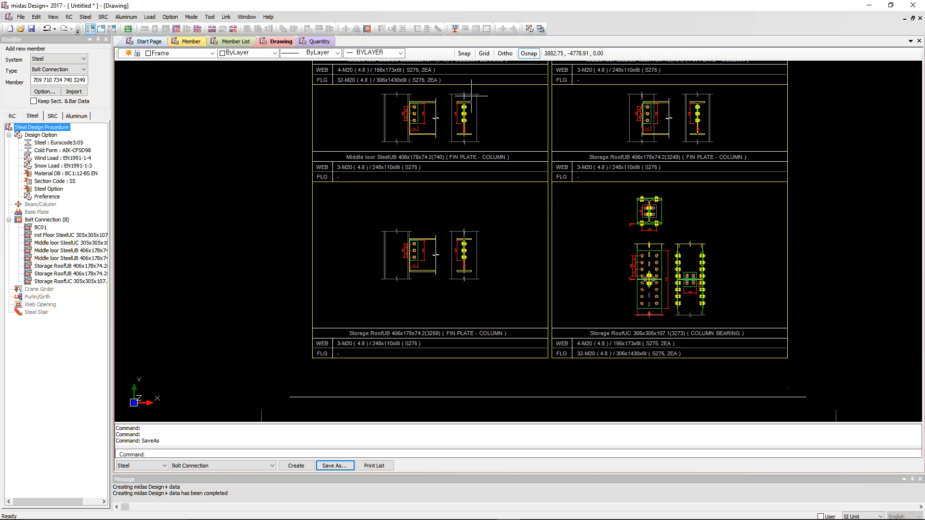
middle_drag(522, 201, 484, 297)
mouse_move(486, 159)
middle_down()
mouse_move(491, 258)
mouse_move(483, 265)
middle_up()
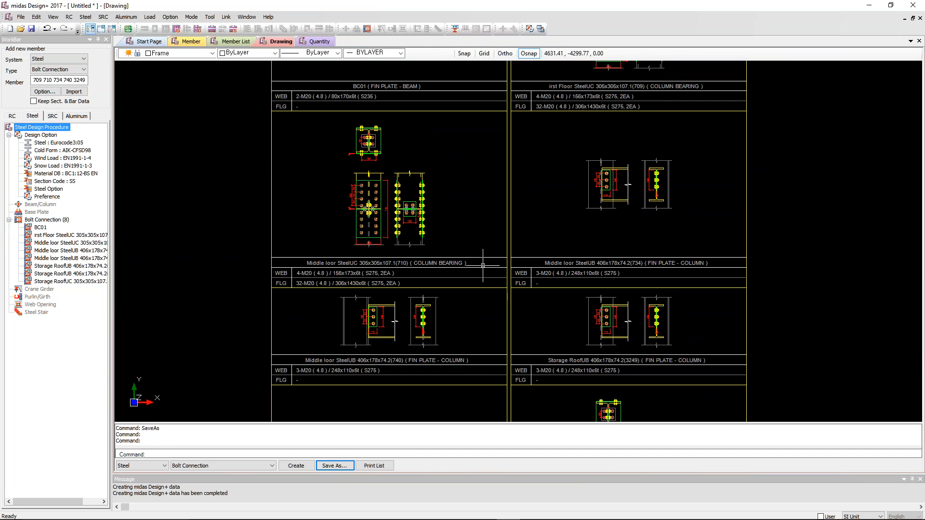
Switch to the PowerPoint slide show and advance from the midas Design+ demonstration slide to the meshed cylinder slide.
key(alt+Tab)
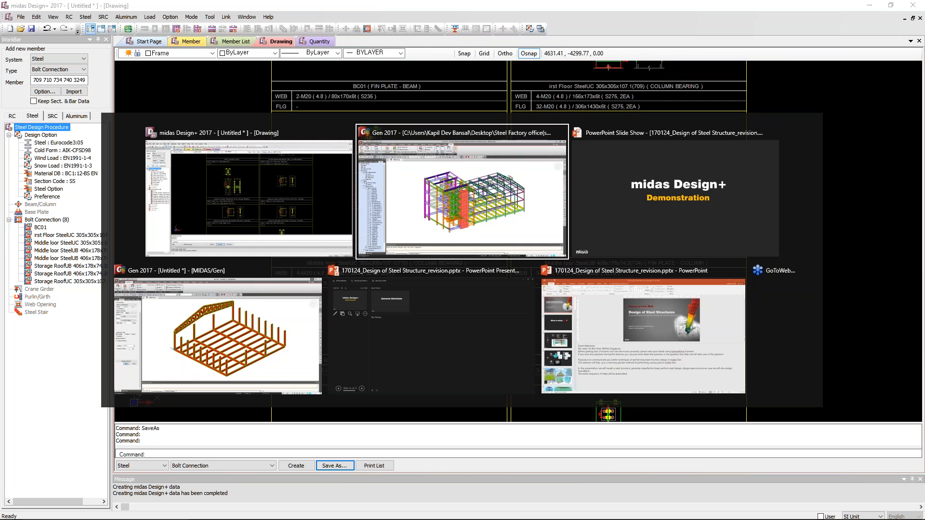
key(alt+Tab)
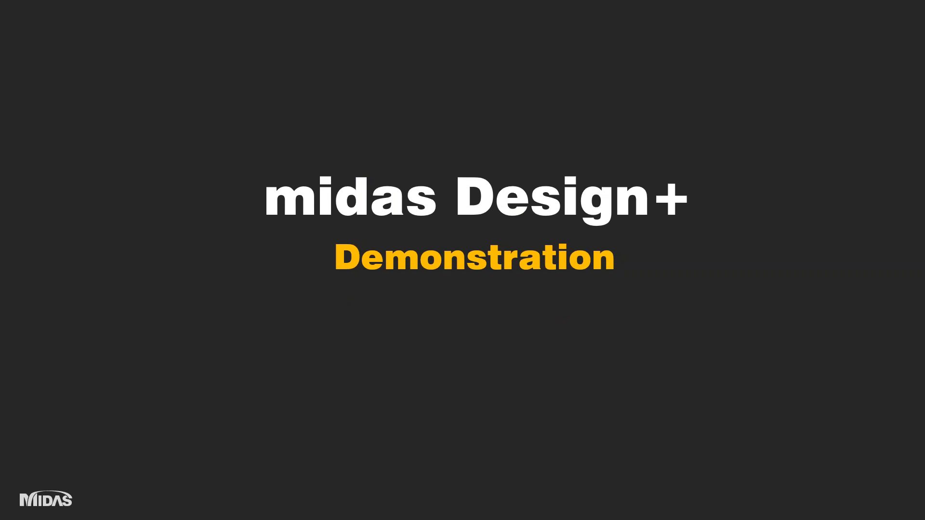
key(Right)
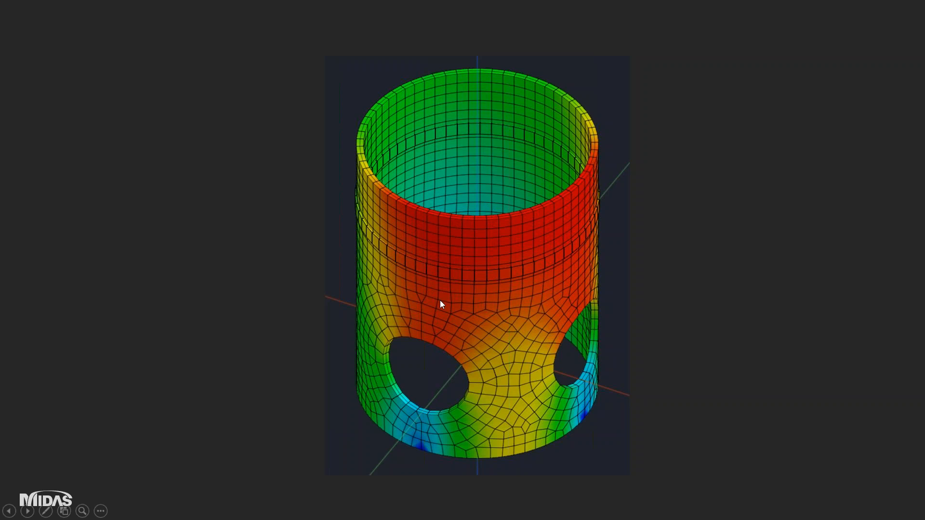
key(alt+Tab)
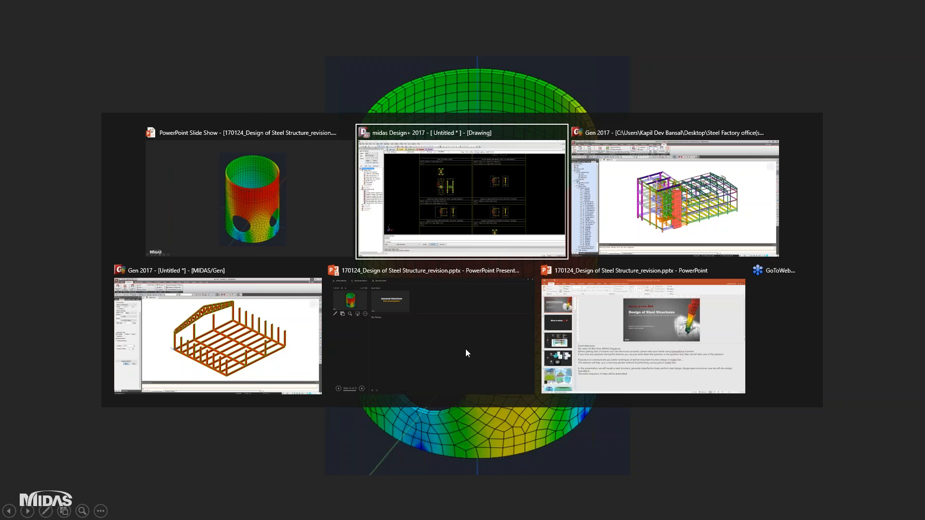
click(486, 321)
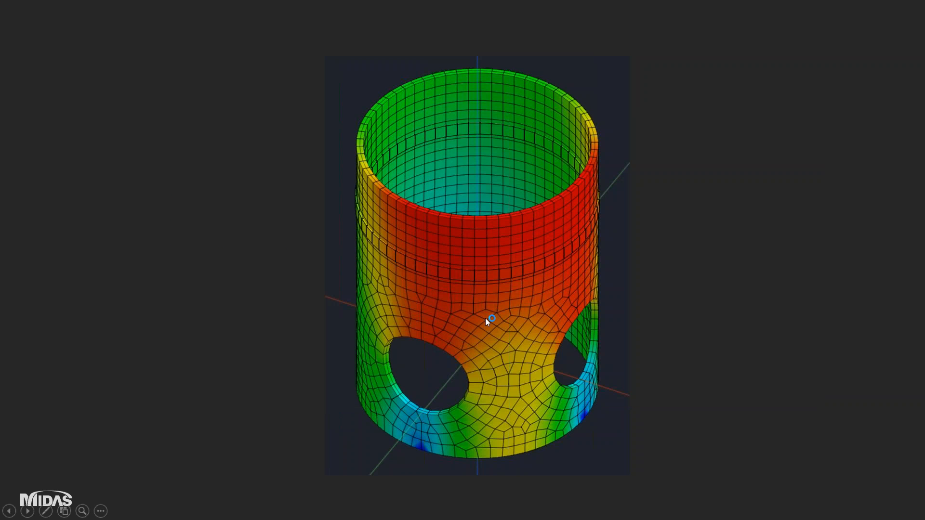
Browse to the Desktop folder in File Explorer and play the video Query from Geoconsult.mp4.
key(super)
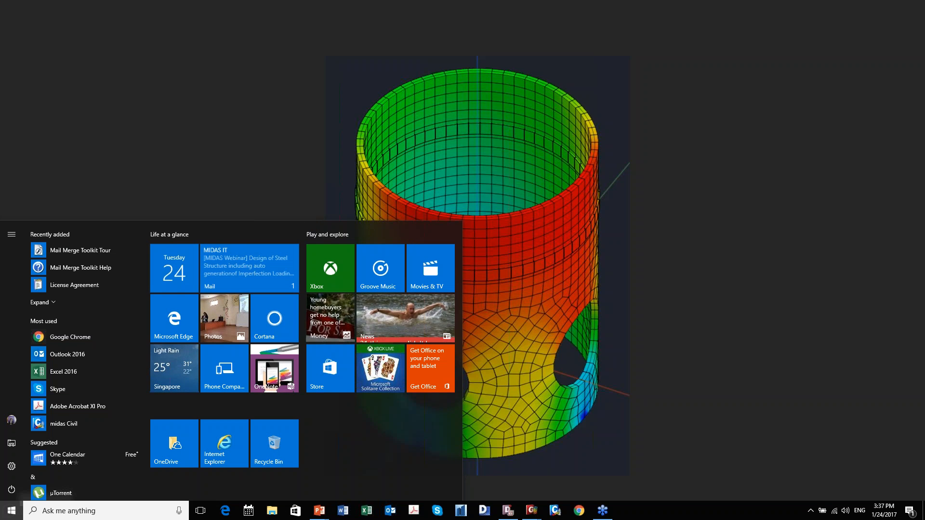
click(292, 143)
key(super+e)
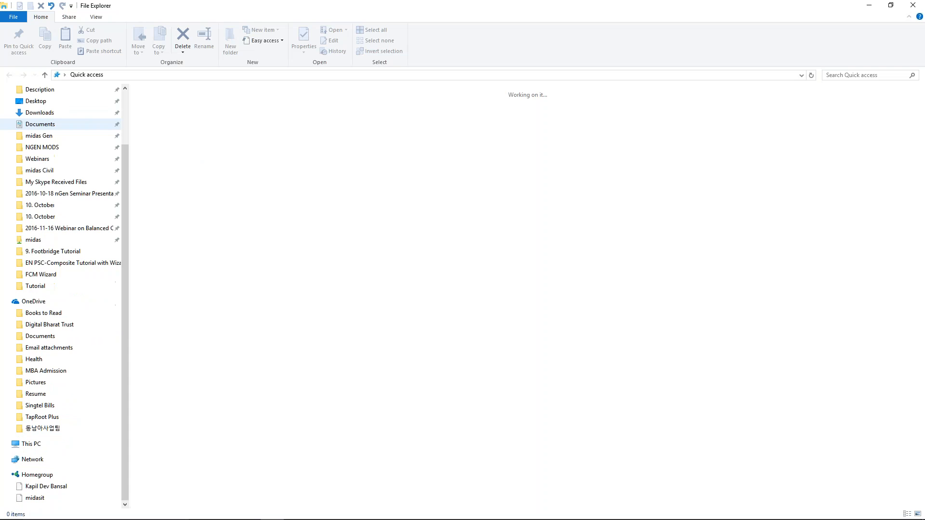
click(77, 101)
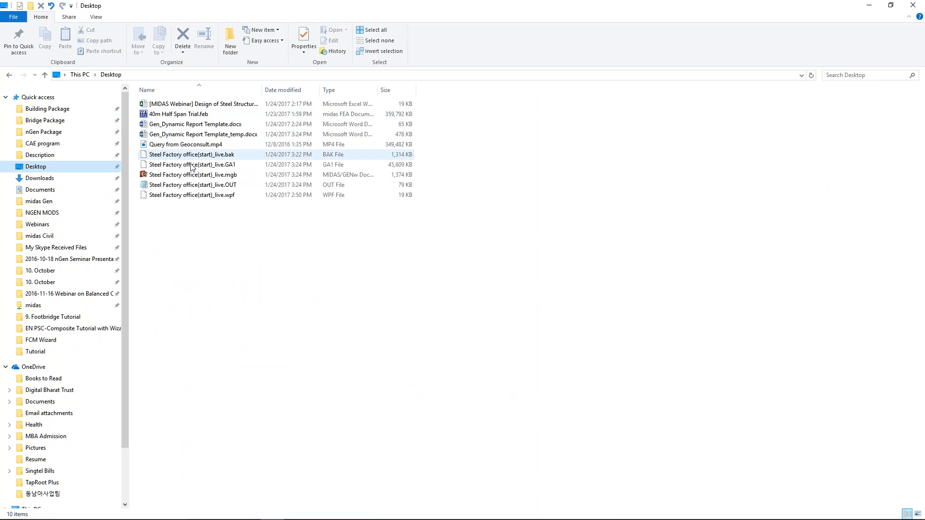
click(187, 146)
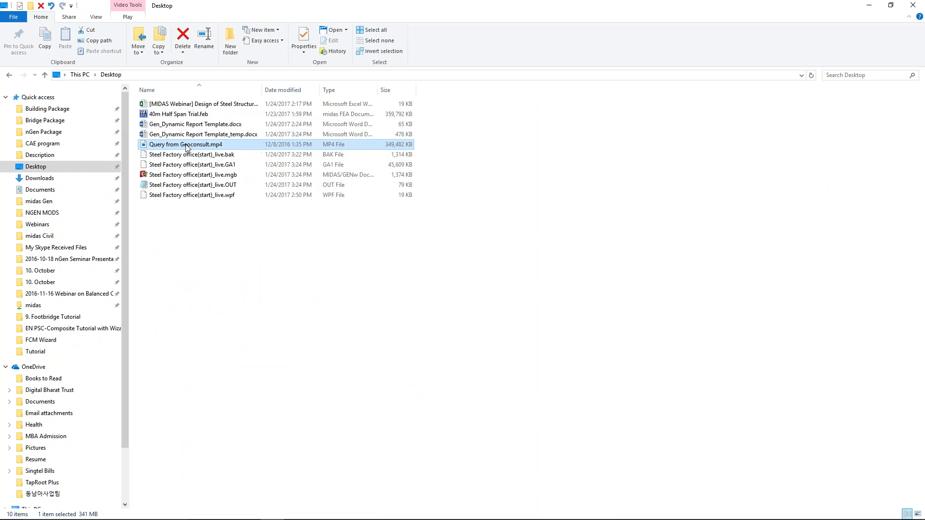
double_click(187, 146)
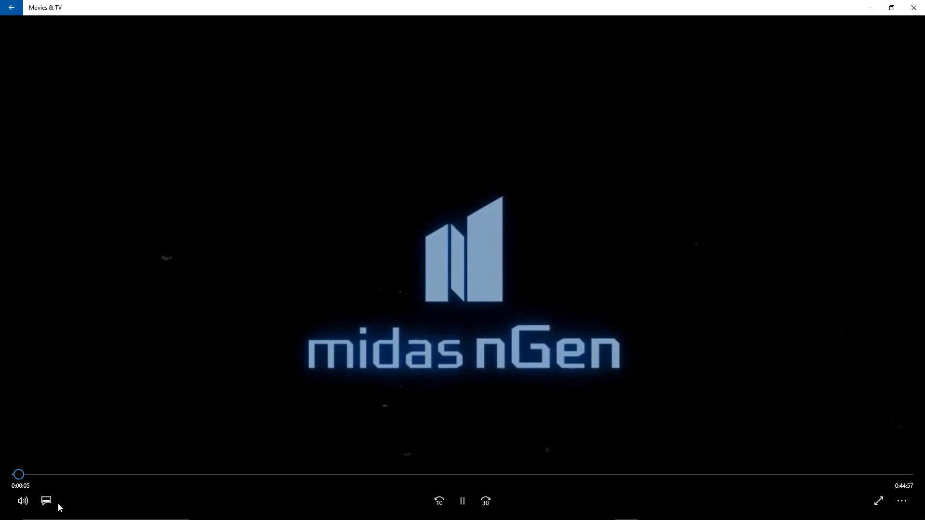
Mute the midas nGen video and skip ahead to the circle sketch, at about 4:45.
click(21, 503)
drag(119, 471, 35, 470)
click(108, 474)
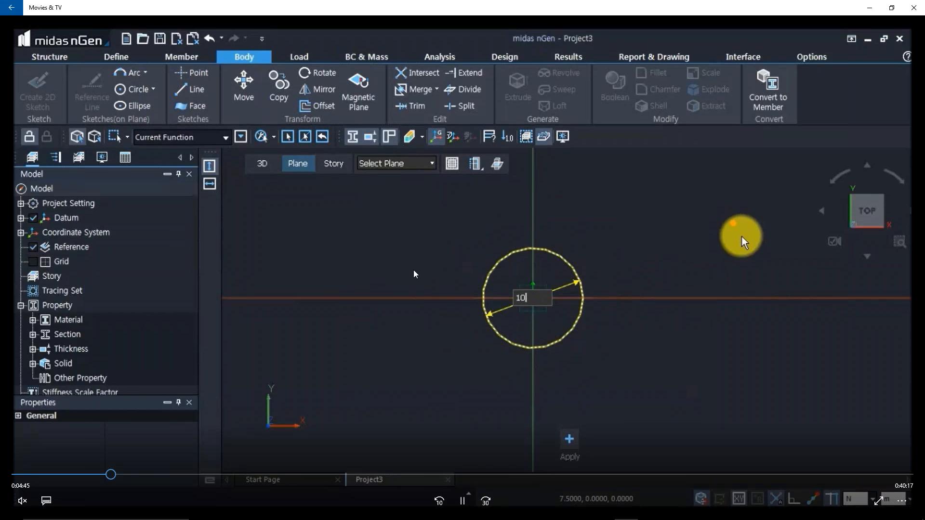
key(Right)
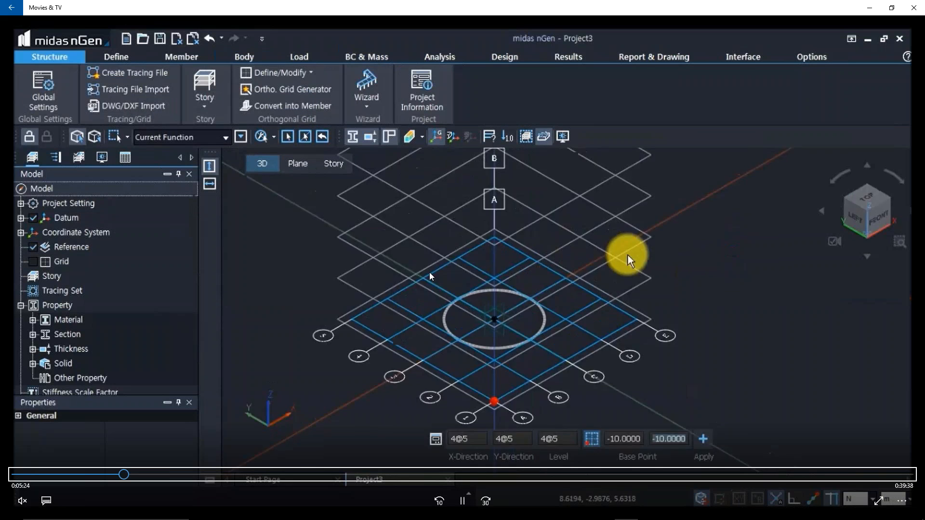
key(Left)
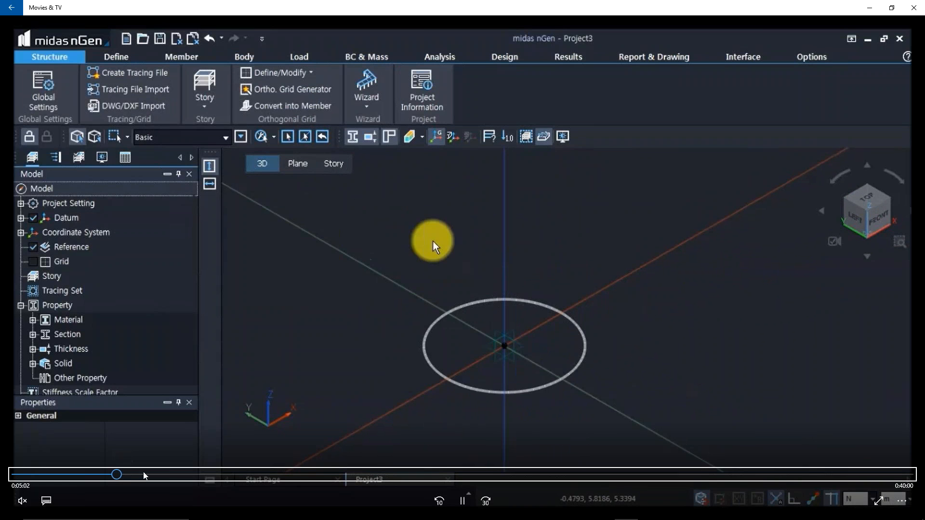
Skip through the video's grid set and cylinder extrusion parts to the front view of the cylinder, at about 7:50.
click(124, 475)
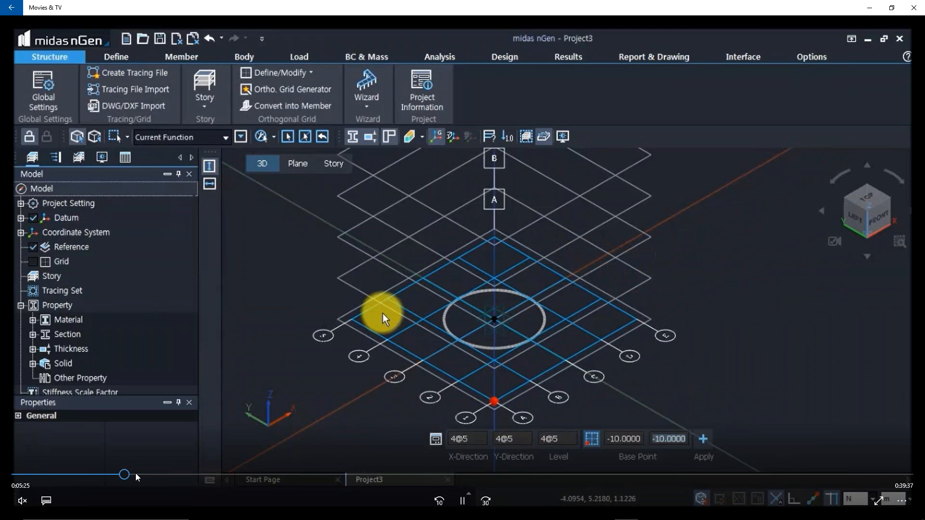
click(137, 475)
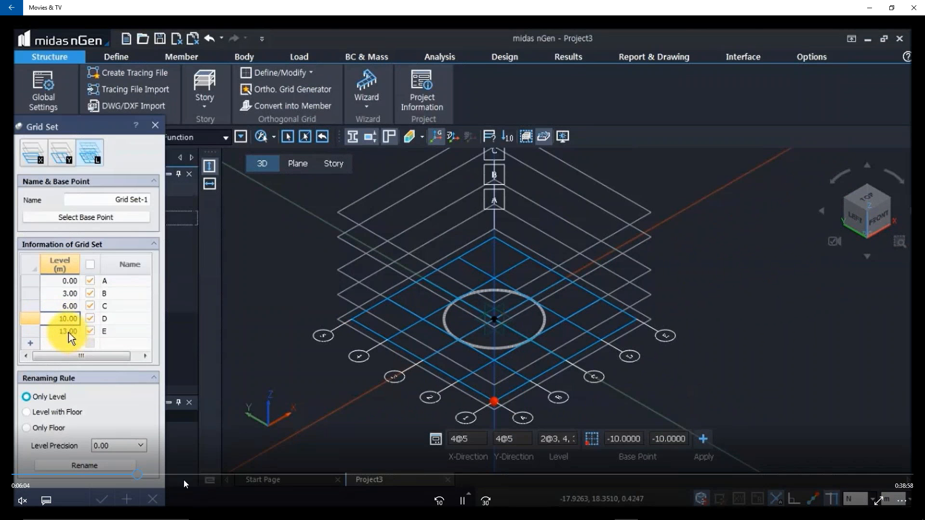
click(150, 475)
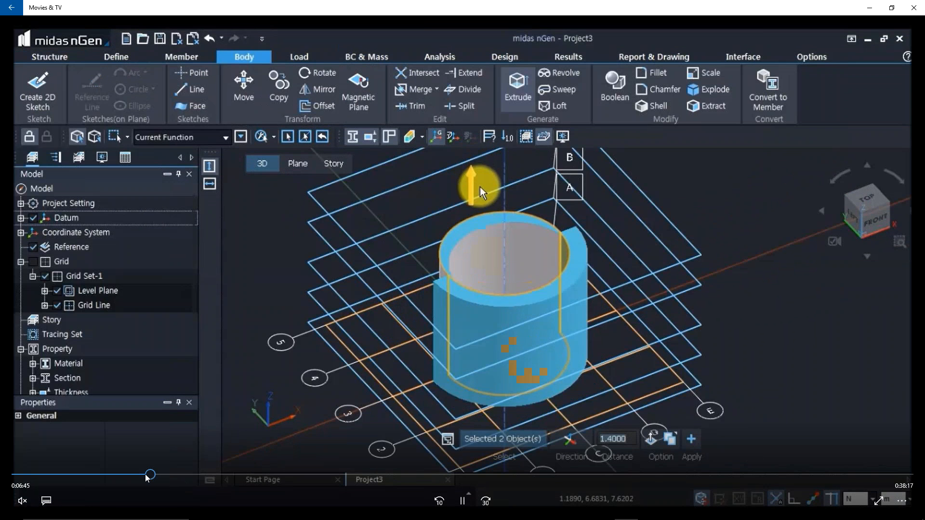
click(146, 475)
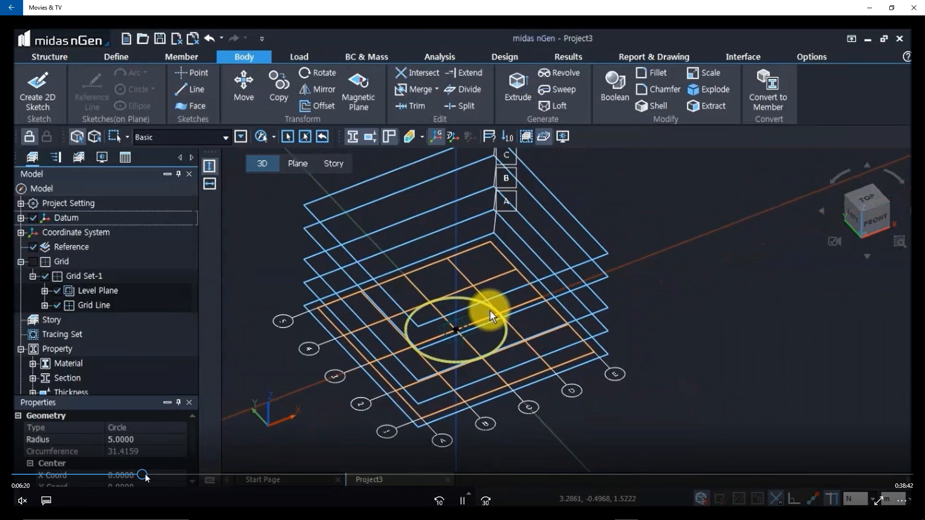
click(147, 476)
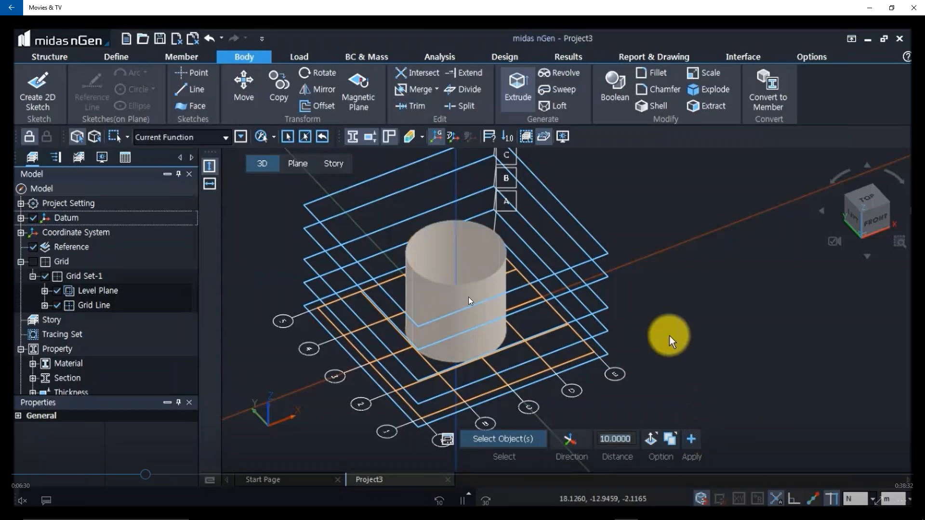
click(153, 474)
drag(156, 476, 174, 478)
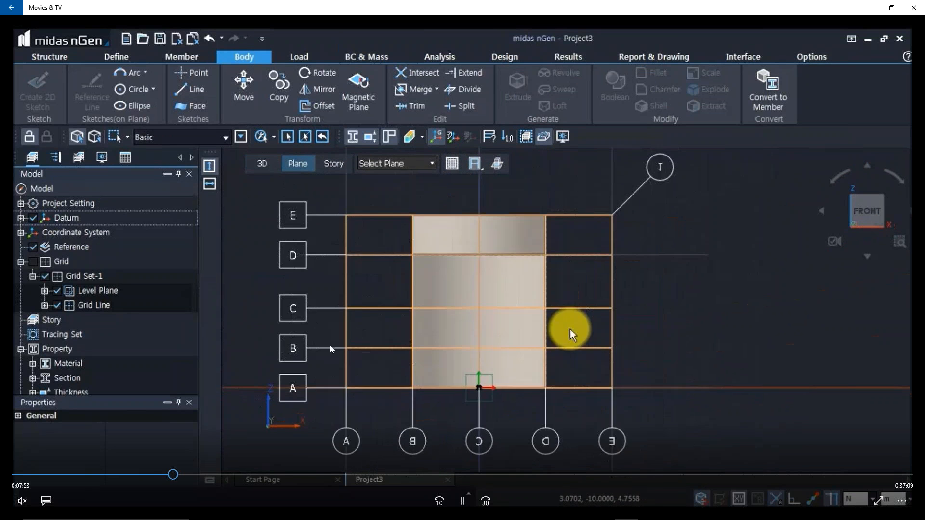
Rewind the video to about 7:42, replay the front plane setup, and pause at the small circle sketch at about 8:06.
click(169, 475)
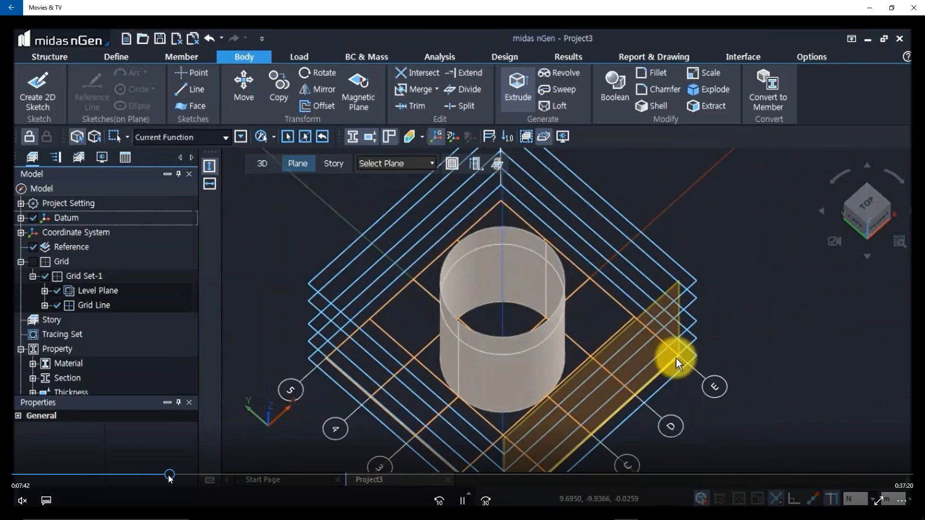
key(space)
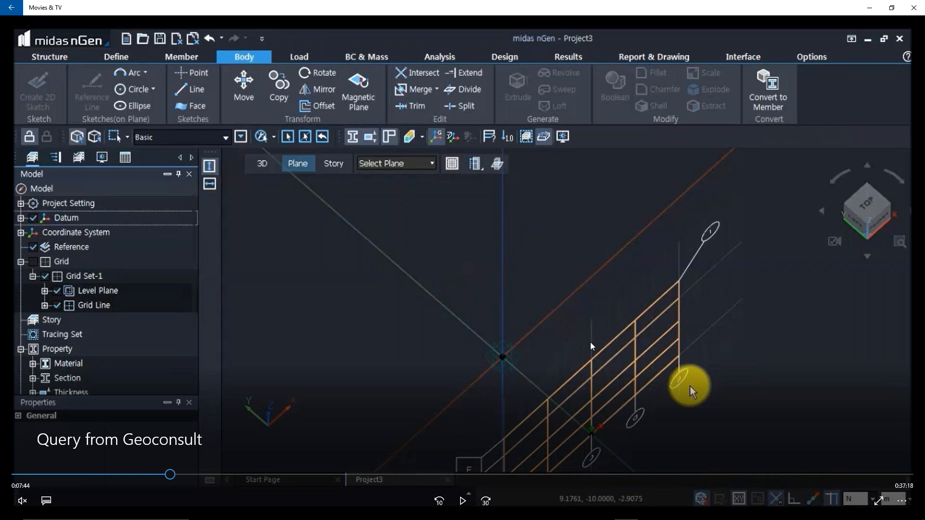
key(space)
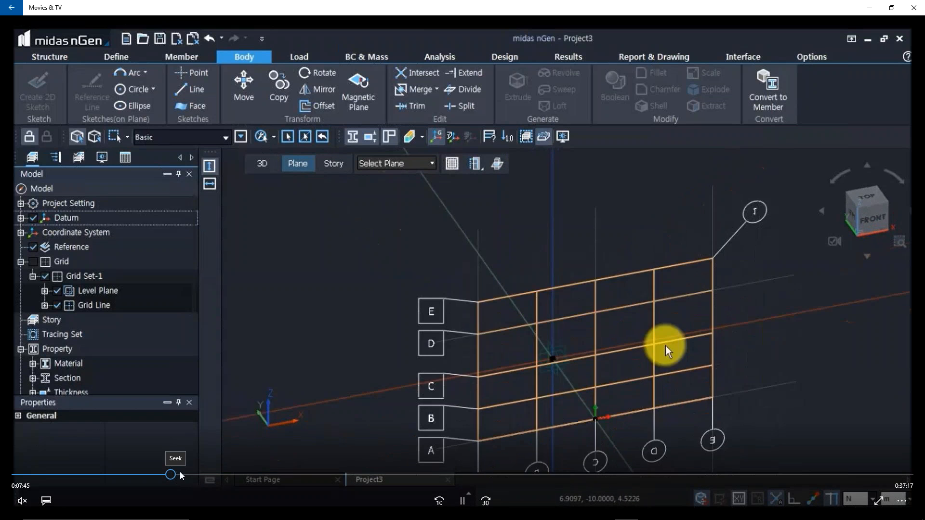
drag(175, 474, 181, 475)
key(space)
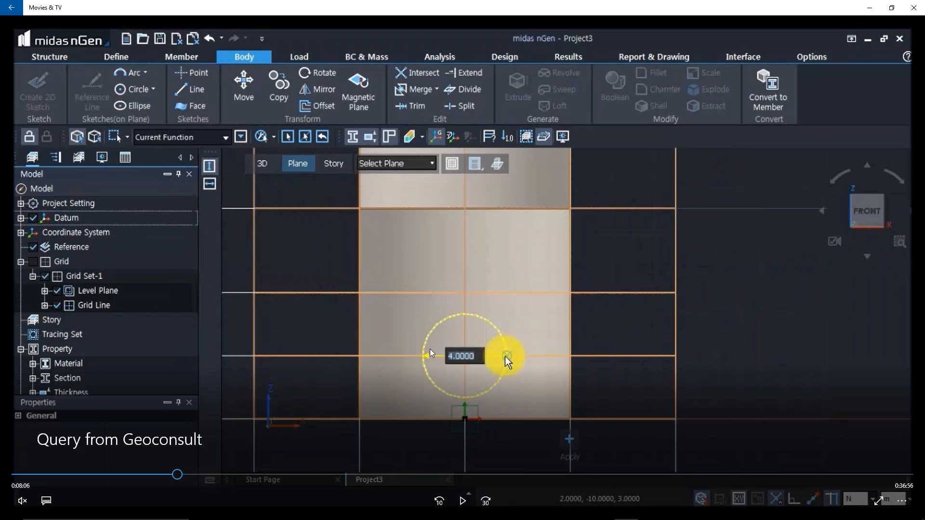
Resume the video and skip ahead to the tilted view of the finished circle and the cylinder, at about 8:56.
key(space)
drag(179, 476, 196, 478)
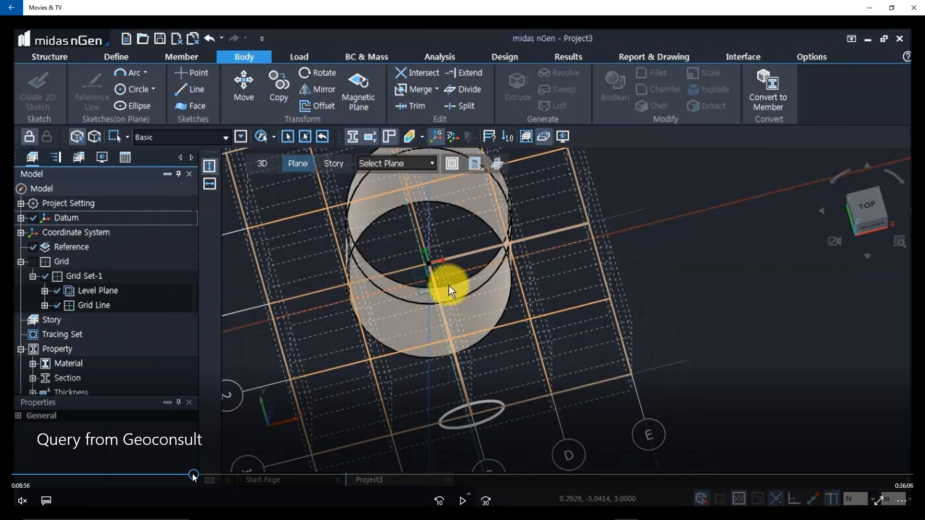
key(space)
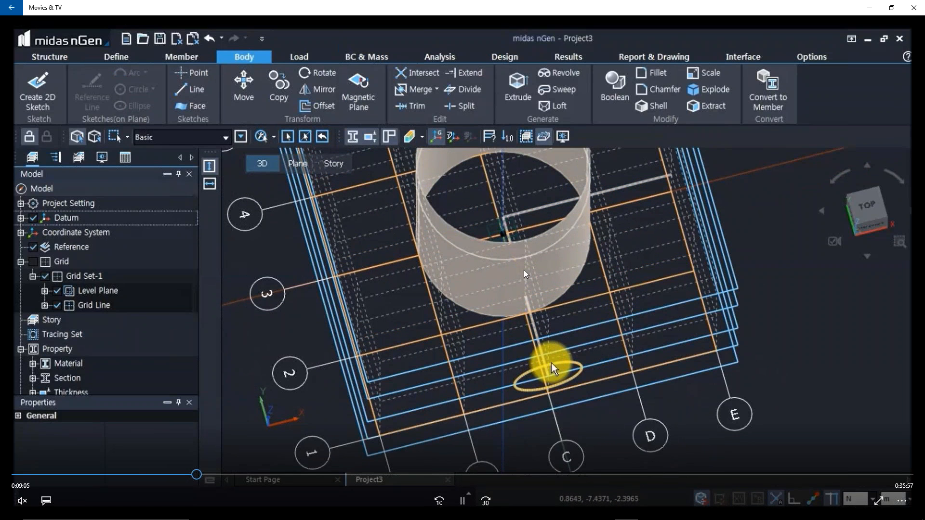
Skip through the video's pipe sweep part at about 9:33 to the cylinder with cut openings, at about 13:21.
drag(197, 476, 203, 476)
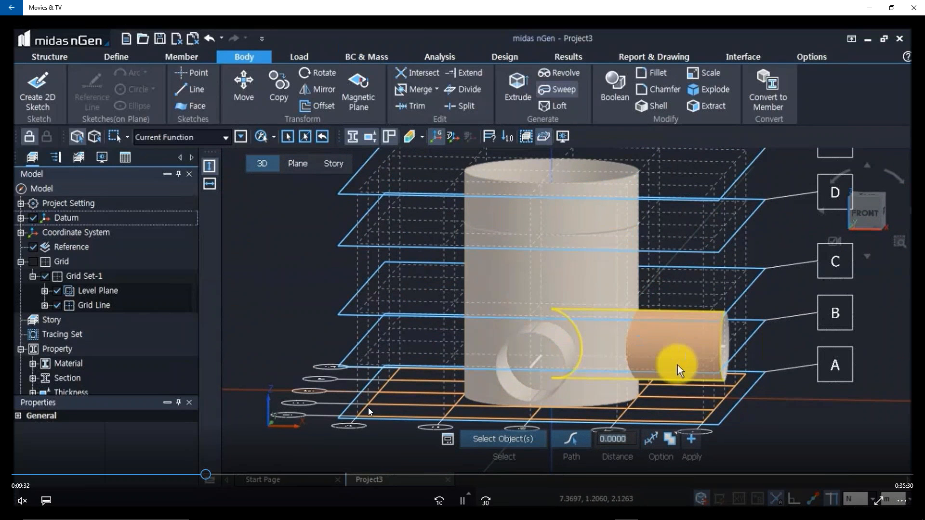
click(212, 475)
drag(215, 478, 284, 478)
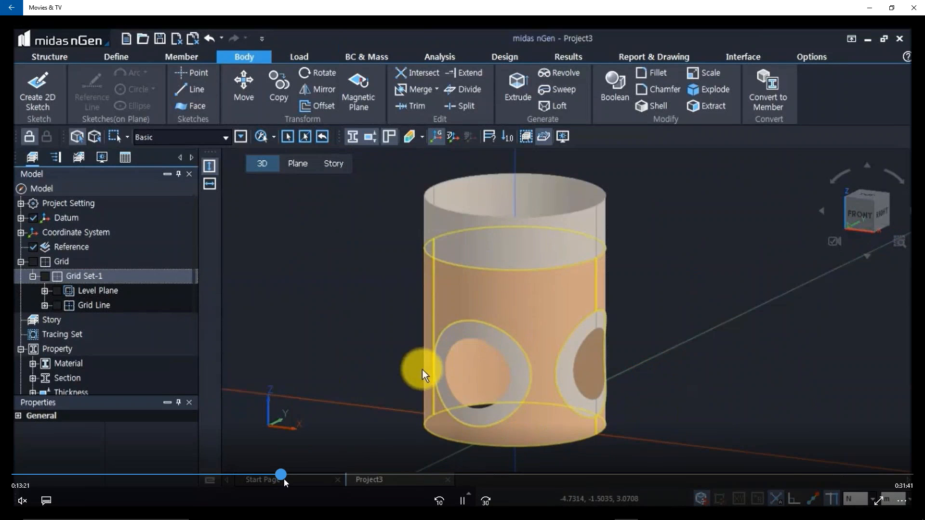
Pause the midas nGen video and switch back to the meshed cylinder slide in the PowerPoint slide show.
click(342, 360)
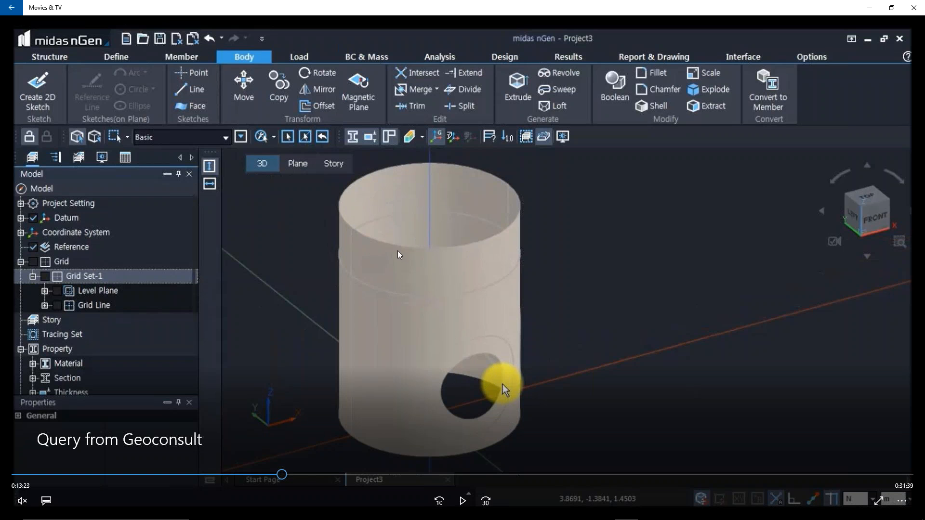
key(alt+Tab)
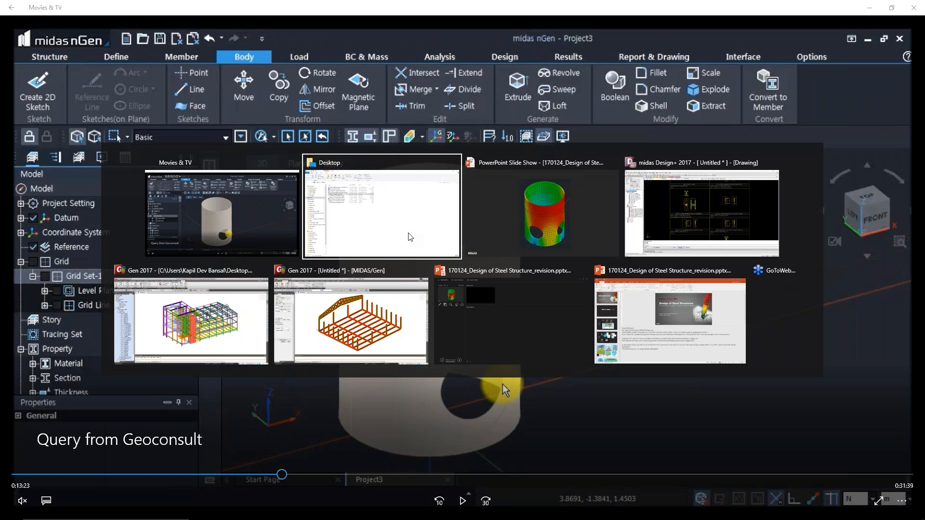
key(Tab)
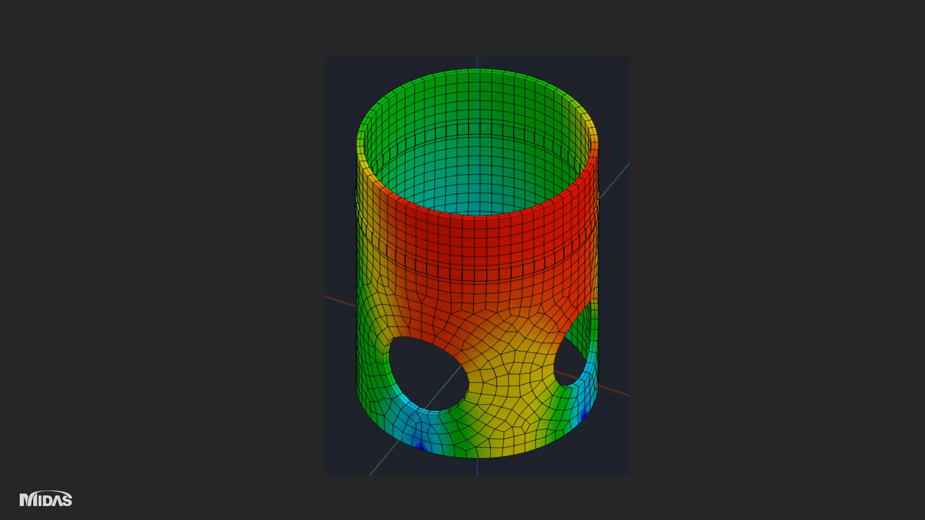